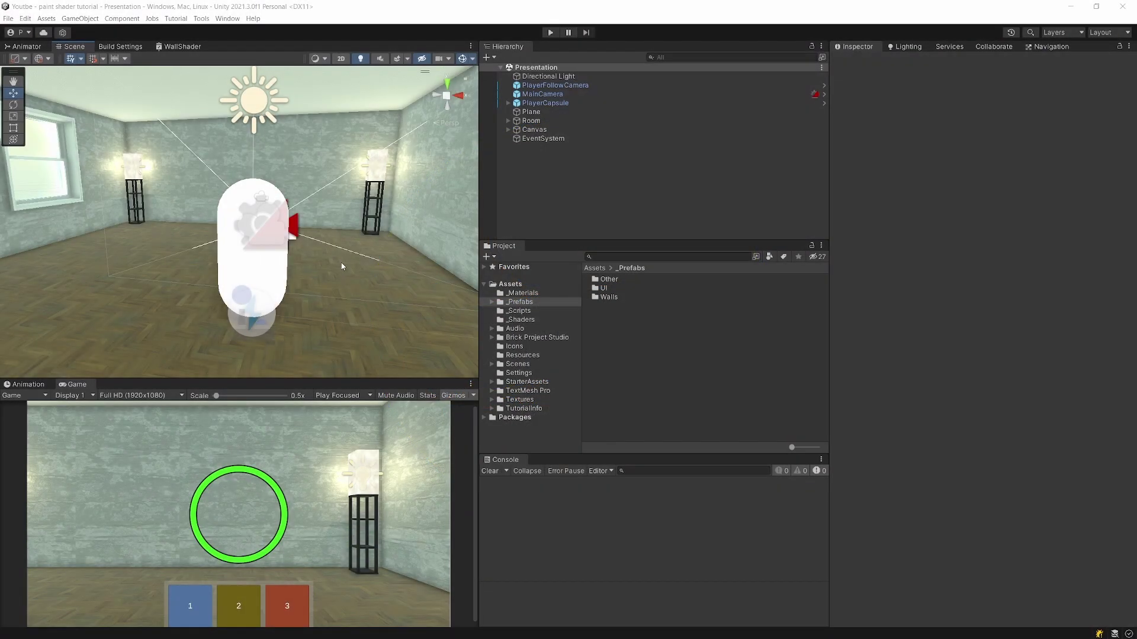
{"action": "right_click_drag", "start_coordinate": [284, 219], "coordinate": [230, 200]}
{"action": "left_click", "coordinate": [251, 234]}
{"action": "right_click_drag", "start_coordinate": [179, 278], "coordinate": [364, 277]}
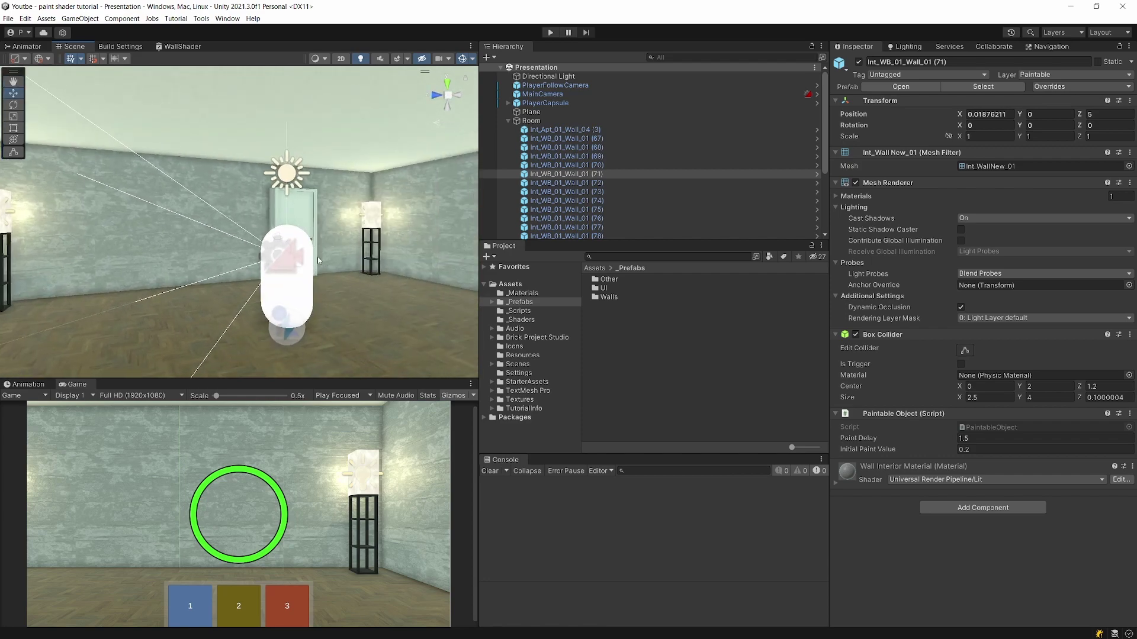
Check the Universal RP package among the project's packages in the Package Manager, and close it
{"action": "left_click", "coordinate": [229, 18]}
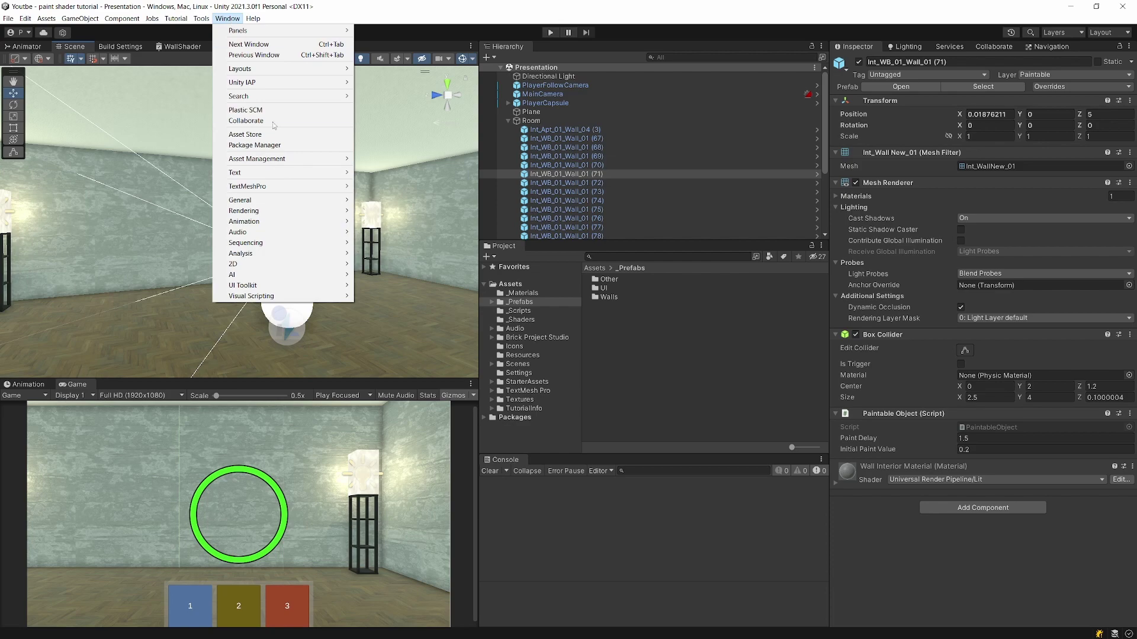
{"action": "left_click", "coordinate": [281, 146]}
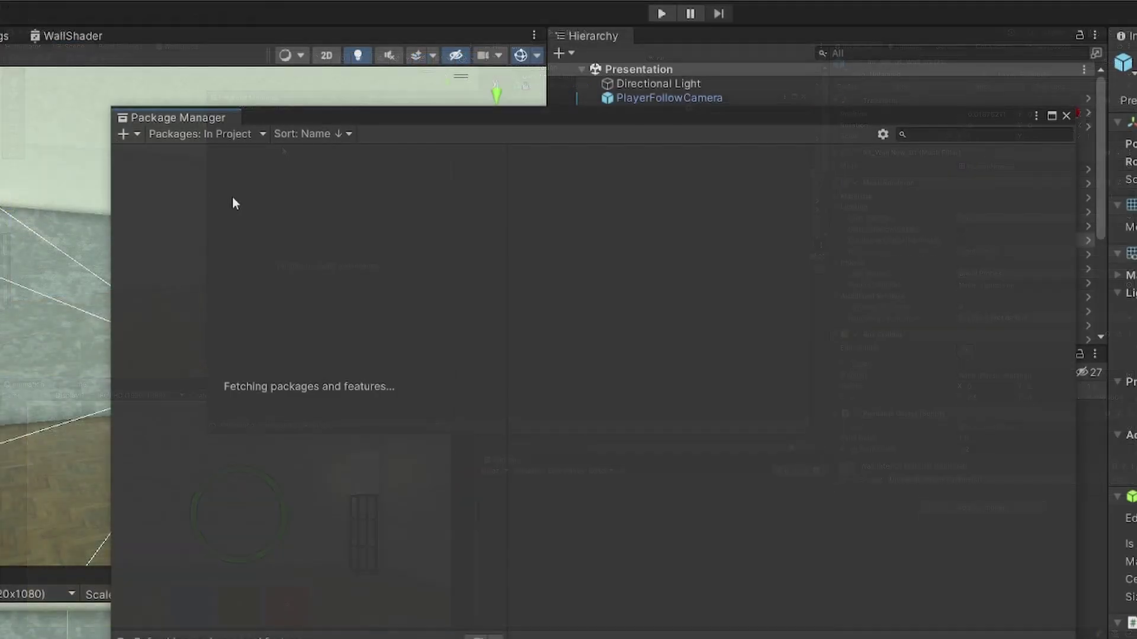
{"action": "left_click", "coordinate": [161, 486]}
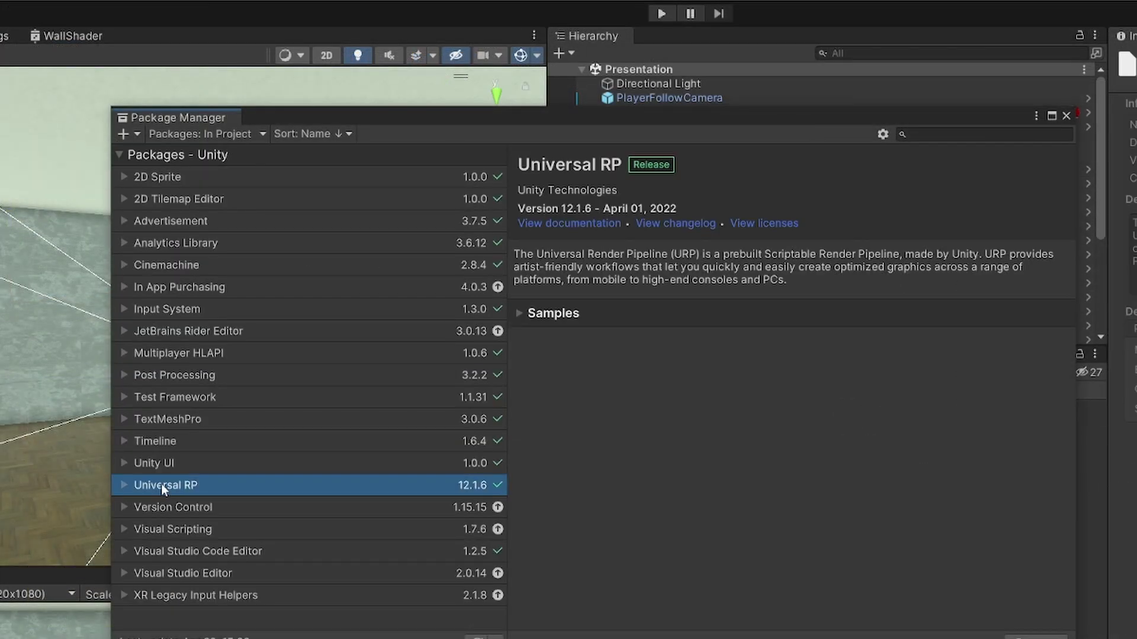
{"action": "left_click", "coordinate": [1065, 116]}
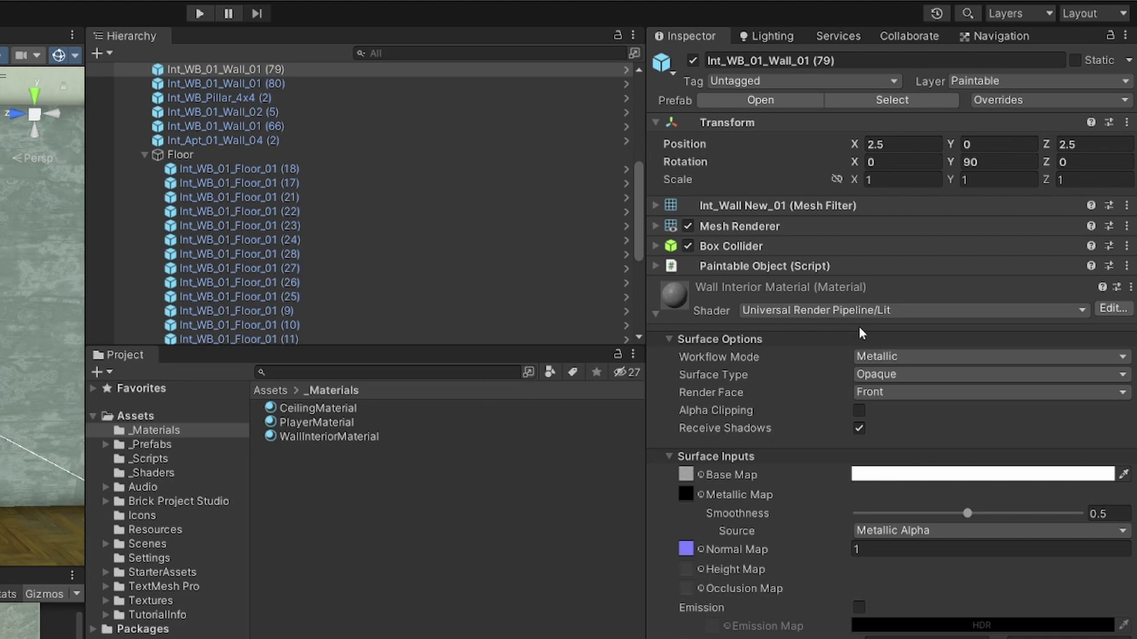
Try a red Base Map colour on the Wall Interior Material and return it to white
{"action": "left_click", "coordinate": [889, 473]}
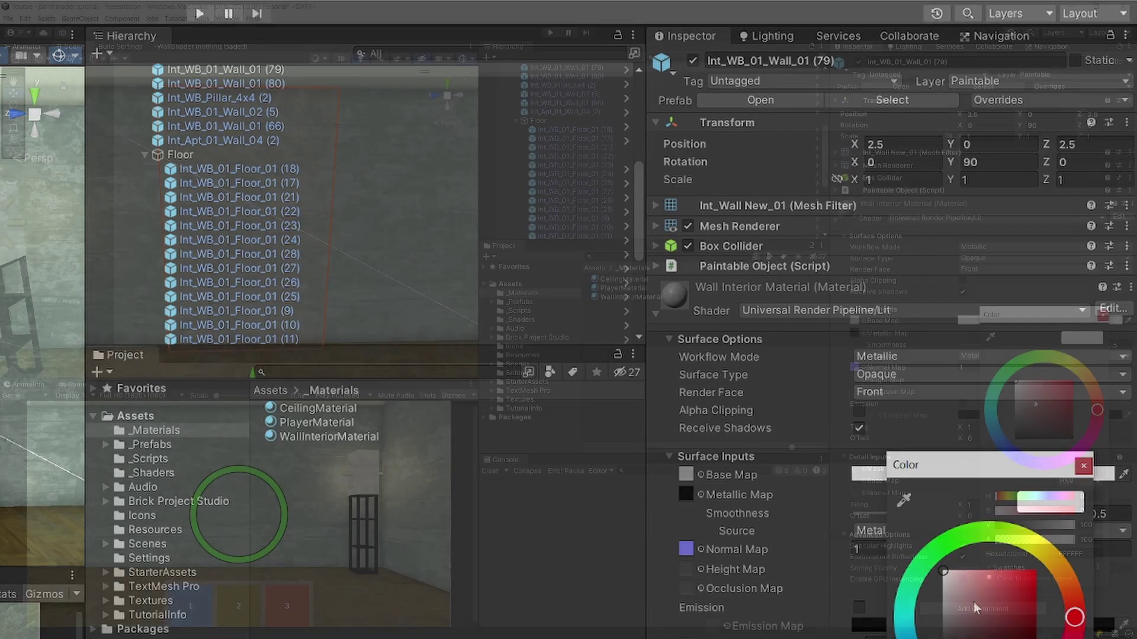
{"action": "left_click_drag", "start_coordinate": [1035, 404], "coordinate": [1071, 385]}
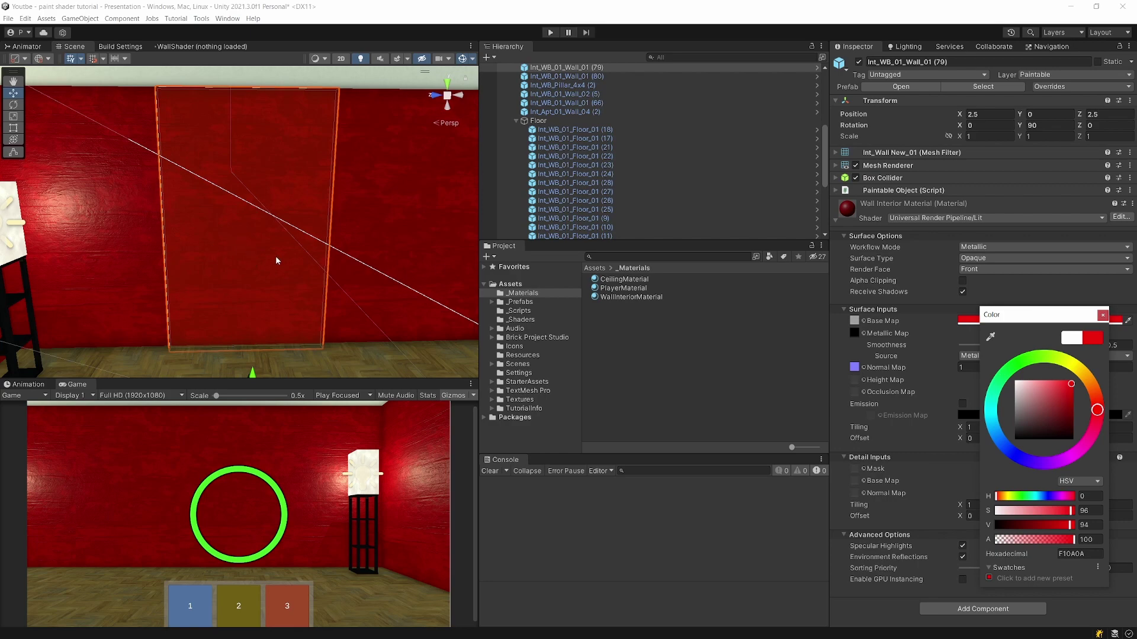
{"action": "left_click_drag", "start_coordinate": [1072, 385], "coordinate": [1014, 380]}
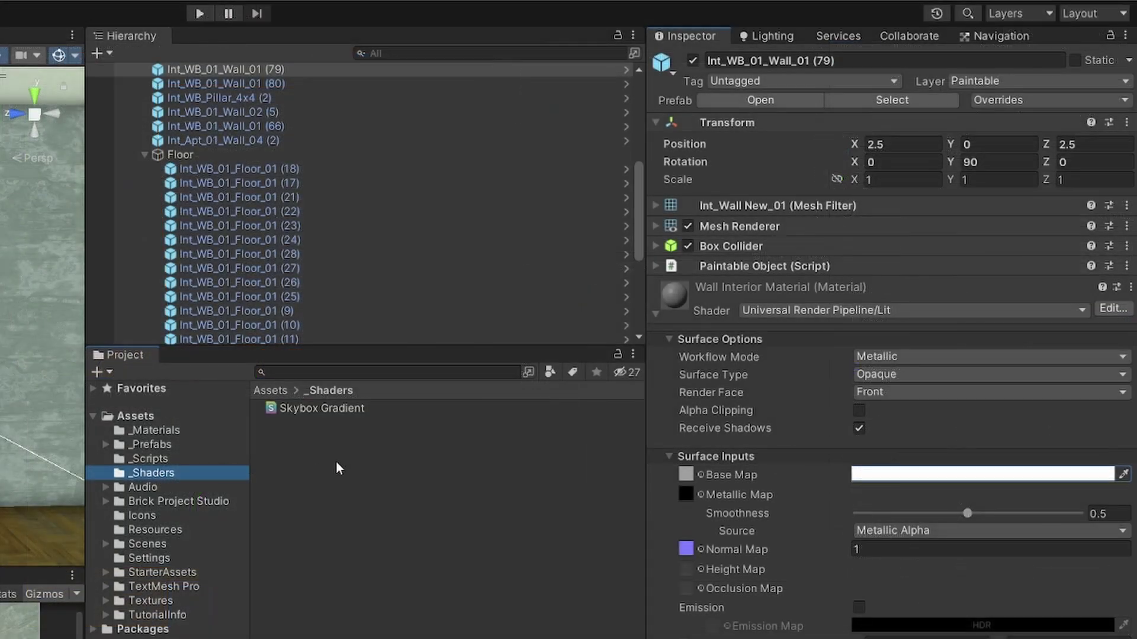
Create a URP Lit Shader Graph named PaintWall in the _Shaders folder
{"action": "right_click", "coordinate": [646, 316]}
{"action": "mouse_move", "coordinate": [358, 473]}
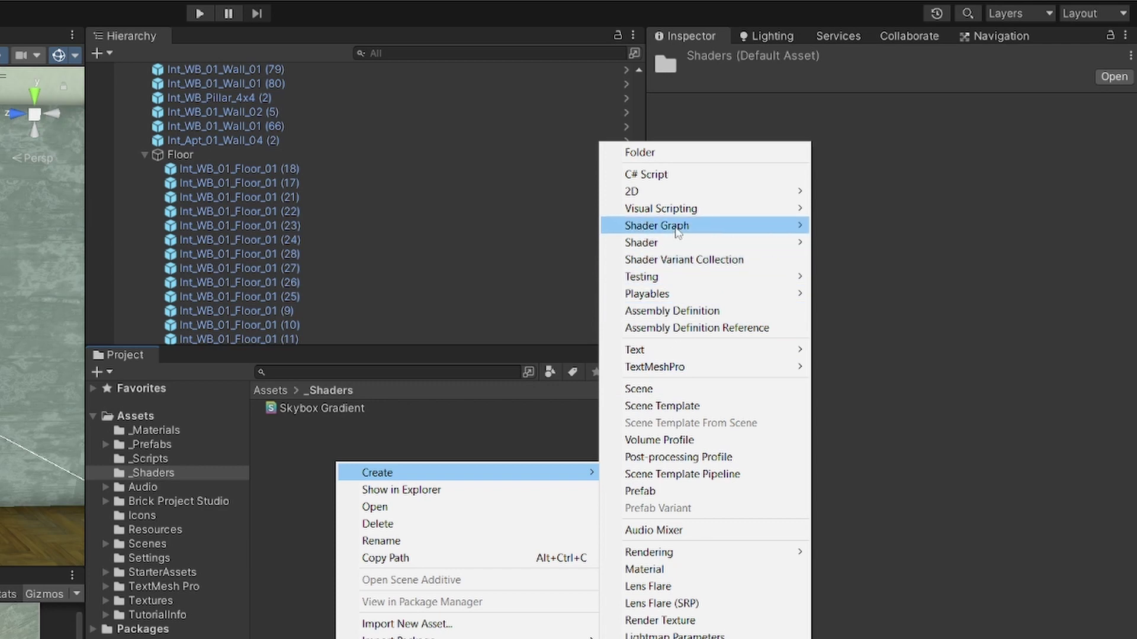
{"action": "mouse_move", "coordinate": [677, 231]}
{"action": "mouse_move", "coordinate": [870, 229]}
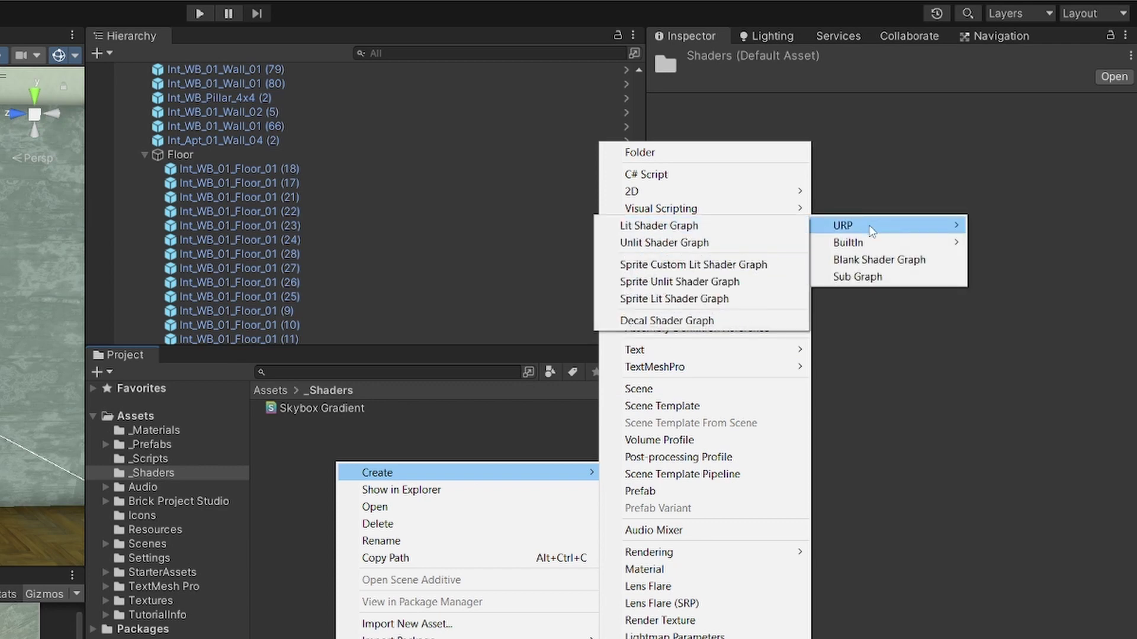
{"action": "left_click", "coordinate": [740, 228]}
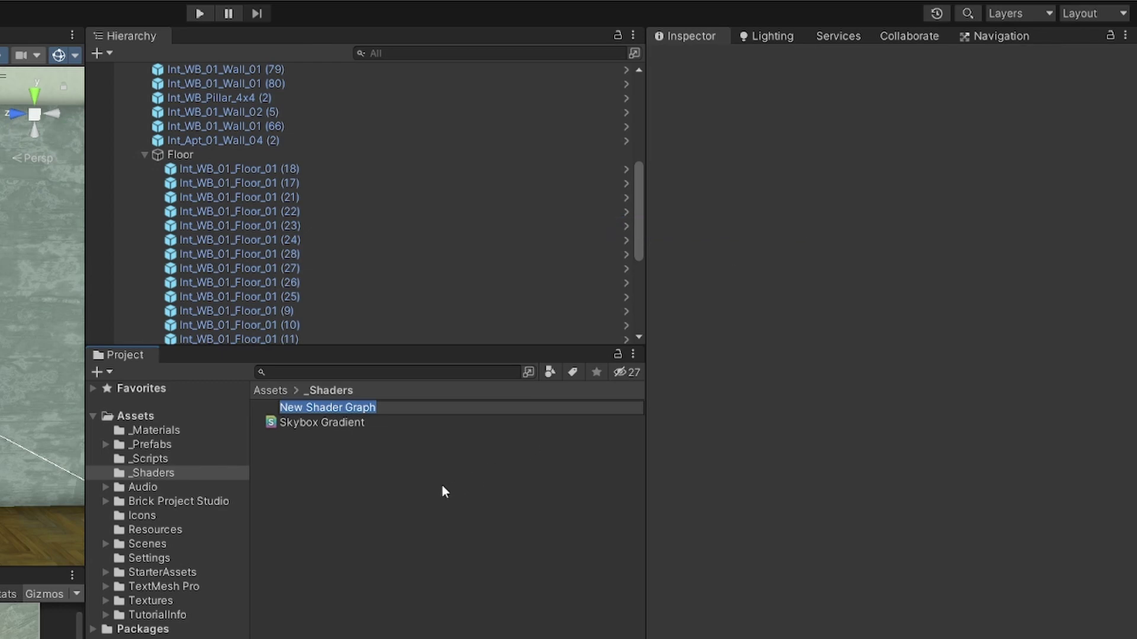
{"action": "type", "text": "PaintWal"}
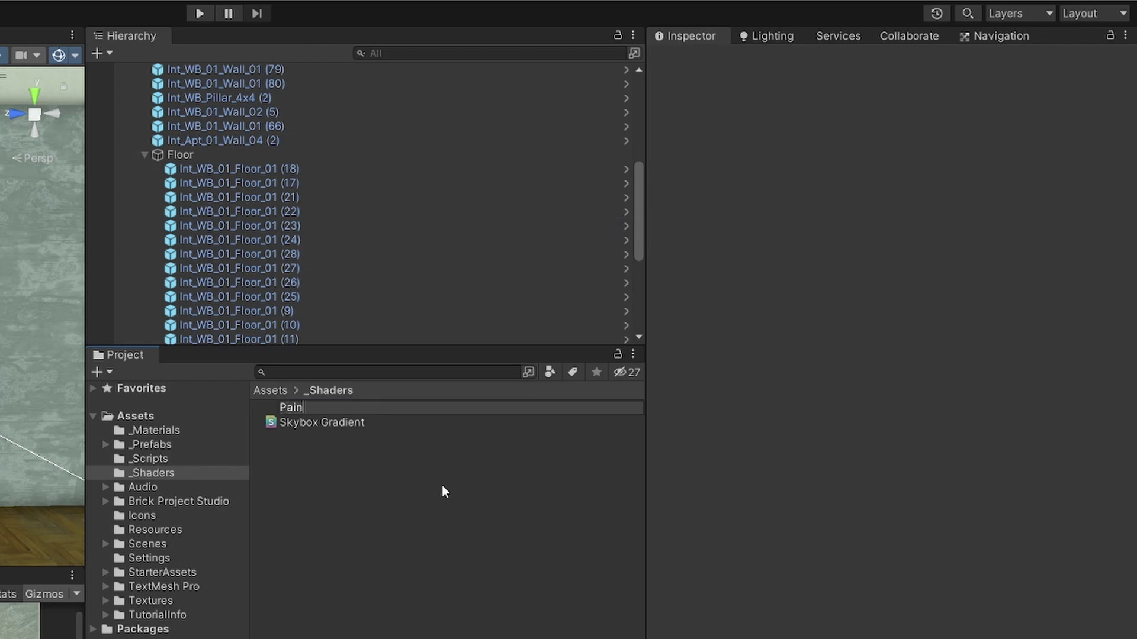
{"action": "type", "text": "l"}
{"action": "key", "text": "Return"}
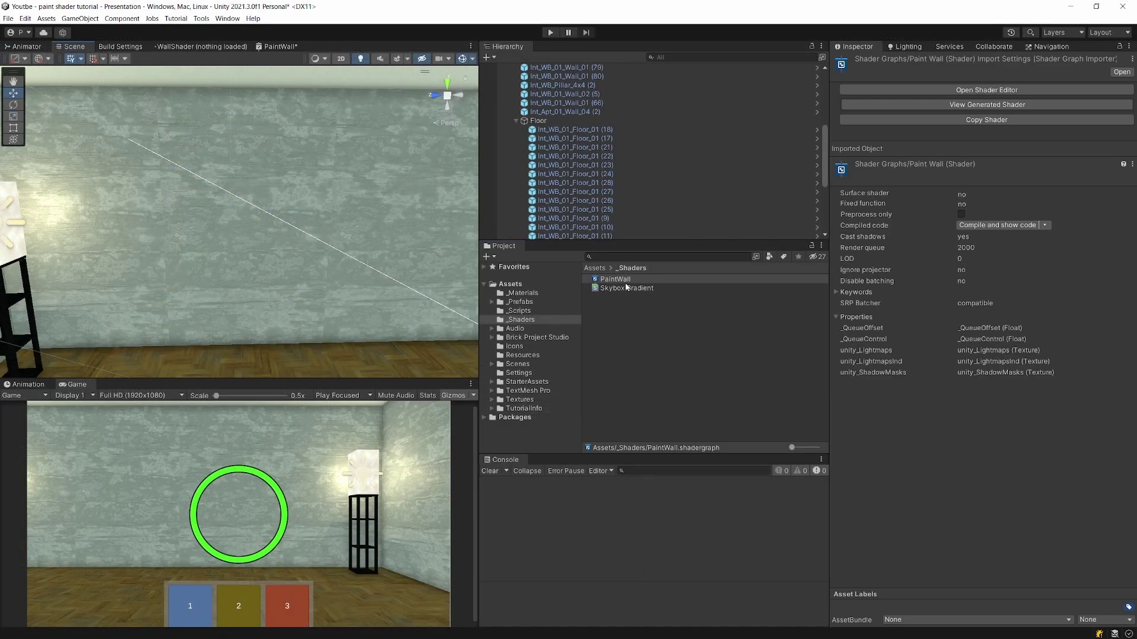
Examine which texture the wall's interior material uses as its Base Map
{"action": "left_click", "coordinate": [318, 158]}
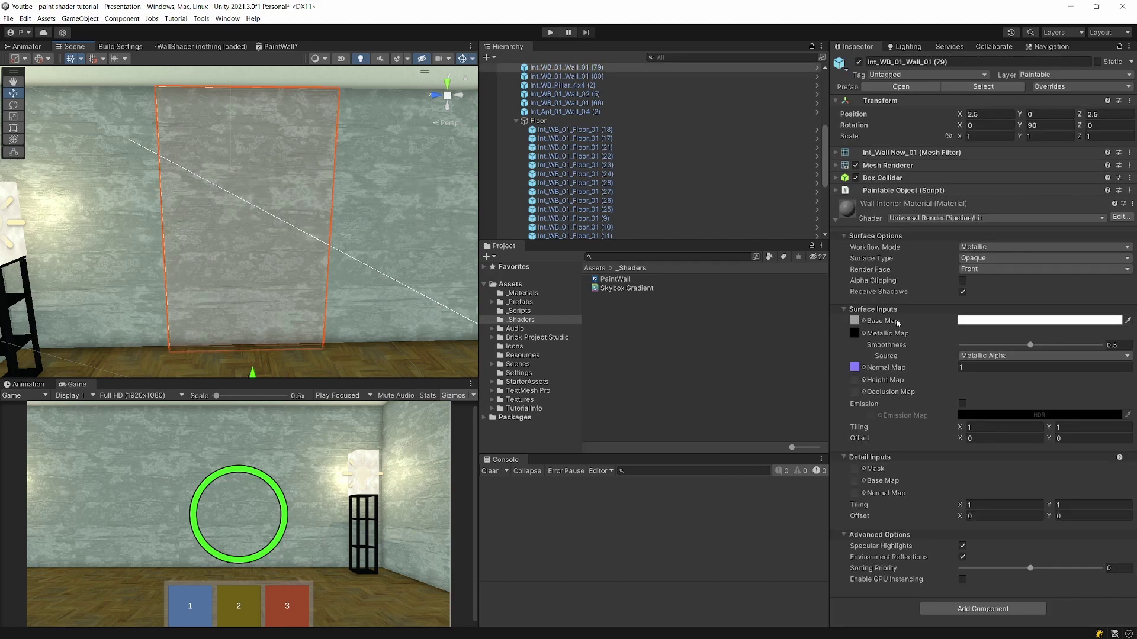
{"action": "left_click", "coordinate": [861, 320]}
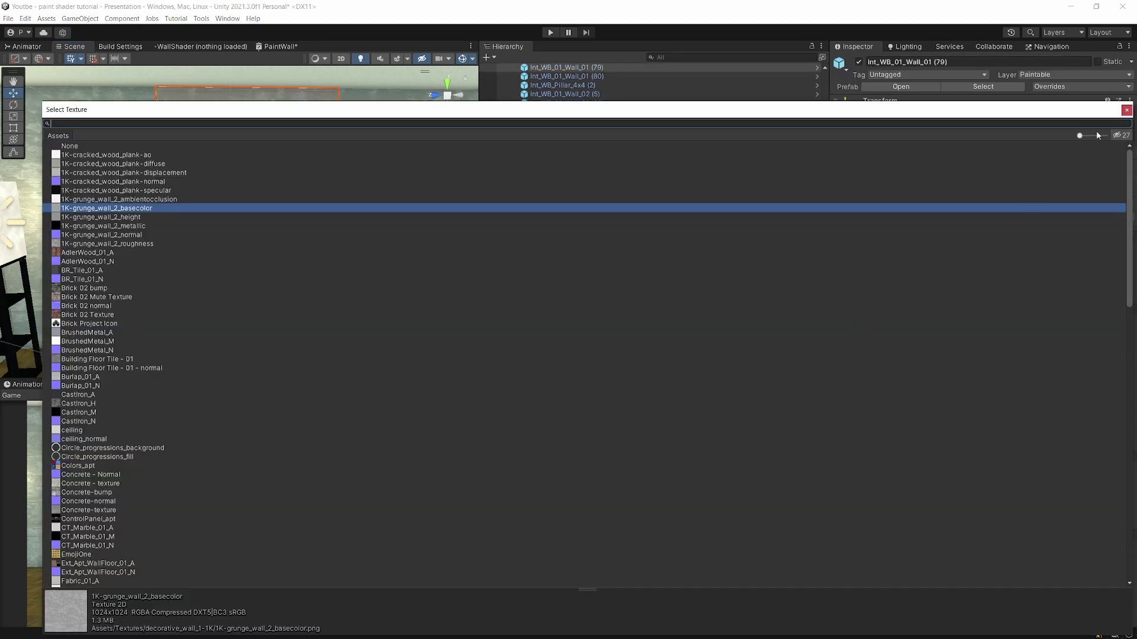
{"action": "left_click", "coordinate": [1127, 110]}
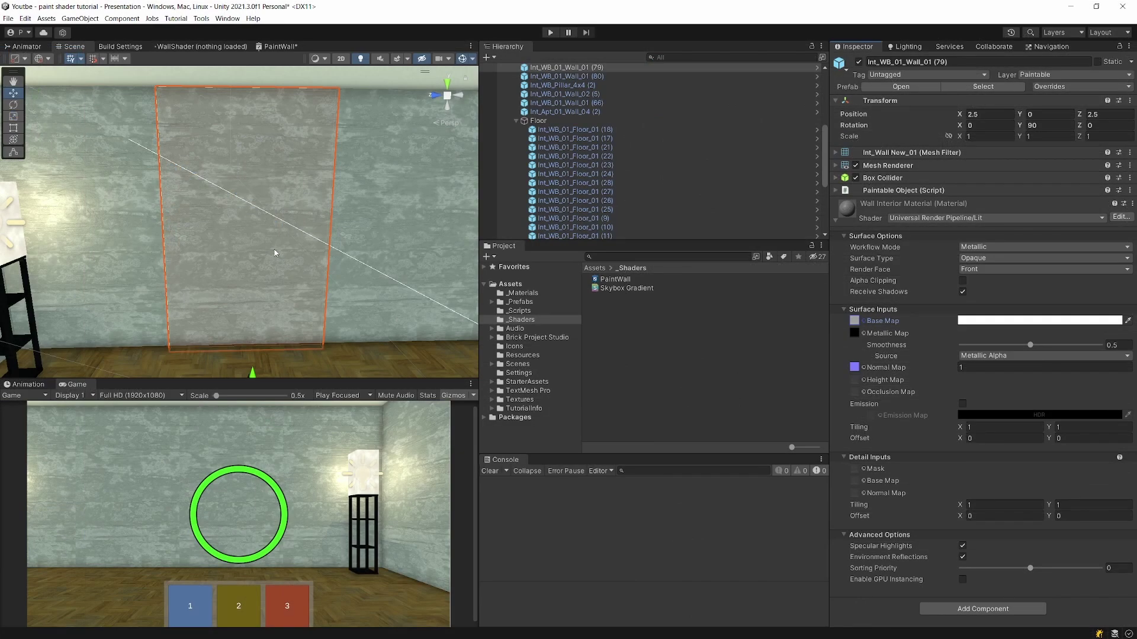
Open the PaintWall shader graph for editing and reposition its blackboard at the edge of the workspace
{"action": "left_click", "coordinate": [636, 280]}
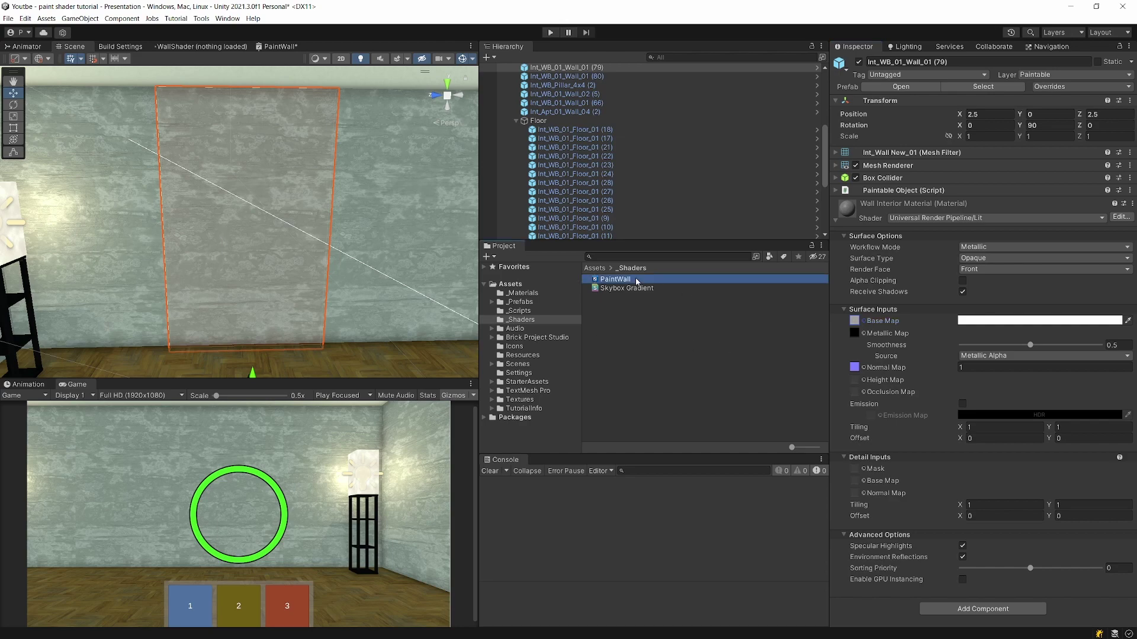
{"action": "double_click", "coordinate": [636, 281]}
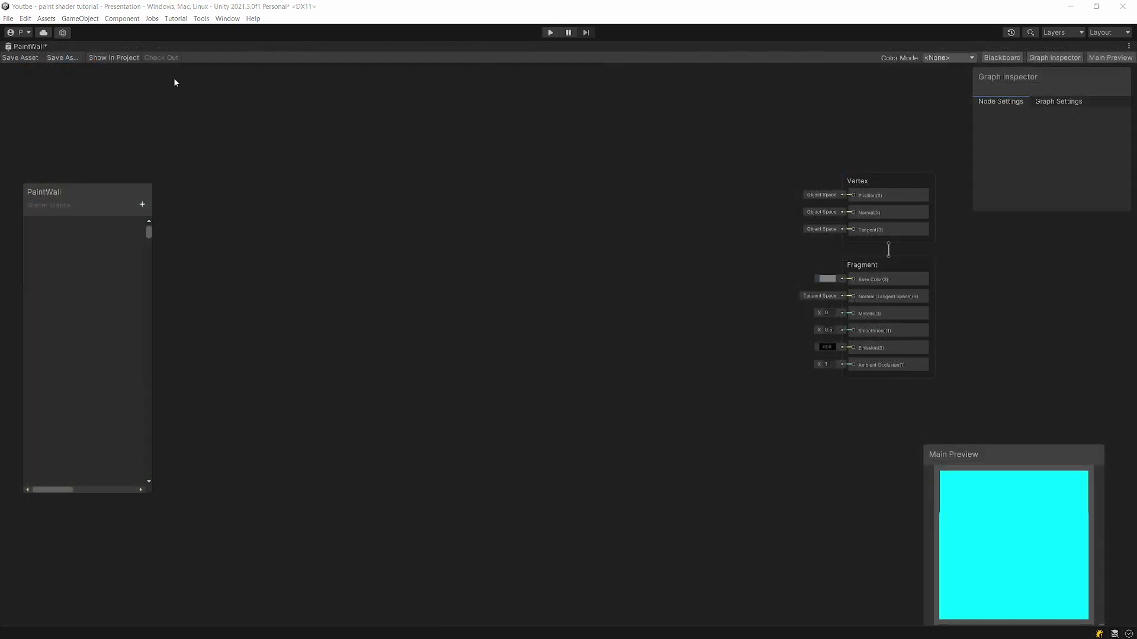
{"action": "left_click", "coordinate": [986, 57]}
{"action": "left_click", "coordinate": [985, 57]}
{"action": "left_click_drag", "start_coordinate": [107, 193], "coordinate": [101, 178]}
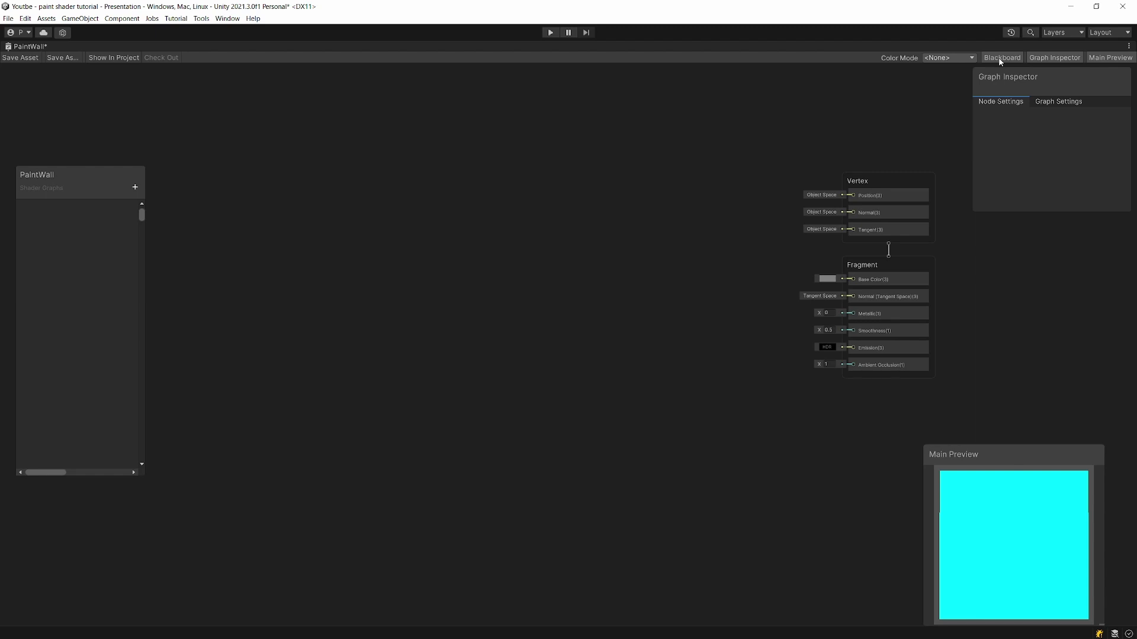
Set the main preview mesh to Quad and inspect the Fragment block's Base Color and Metallic inputs
{"action": "right_click", "coordinate": [987, 497]}
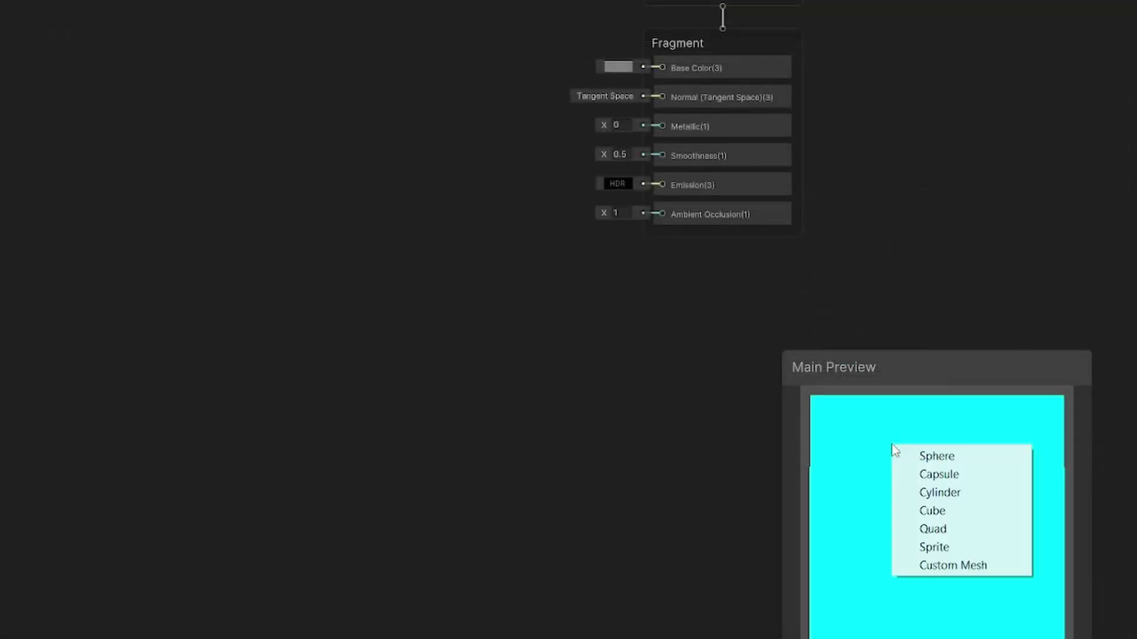
{"action": "left_click", "coordinate": [958, 529]}
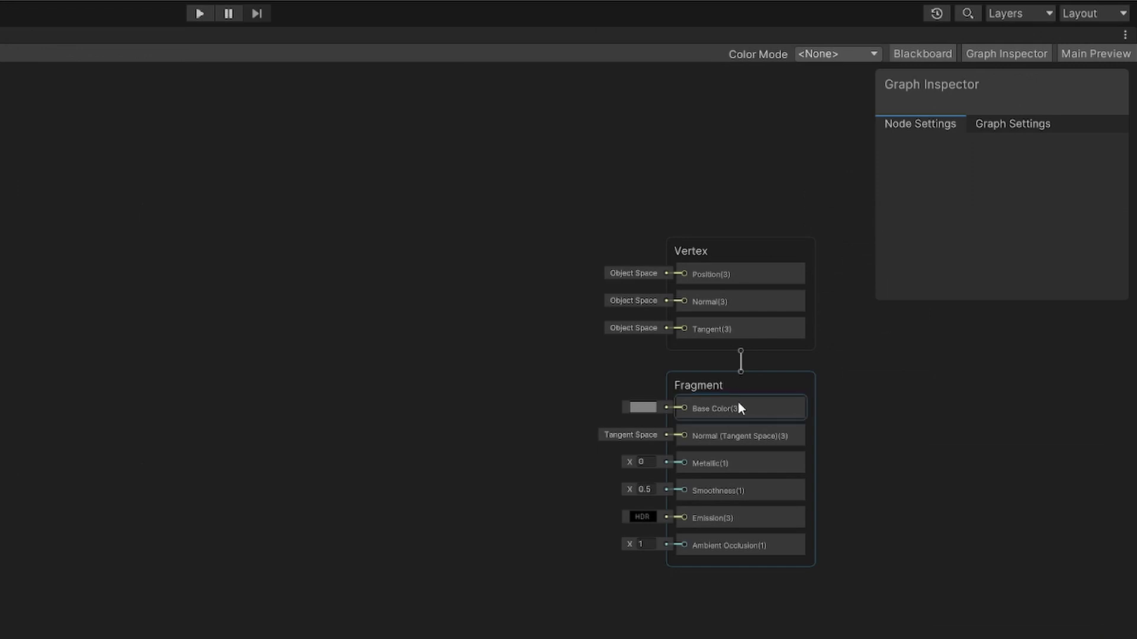
{"action": "left_click", "coordinate": [738, 406]}
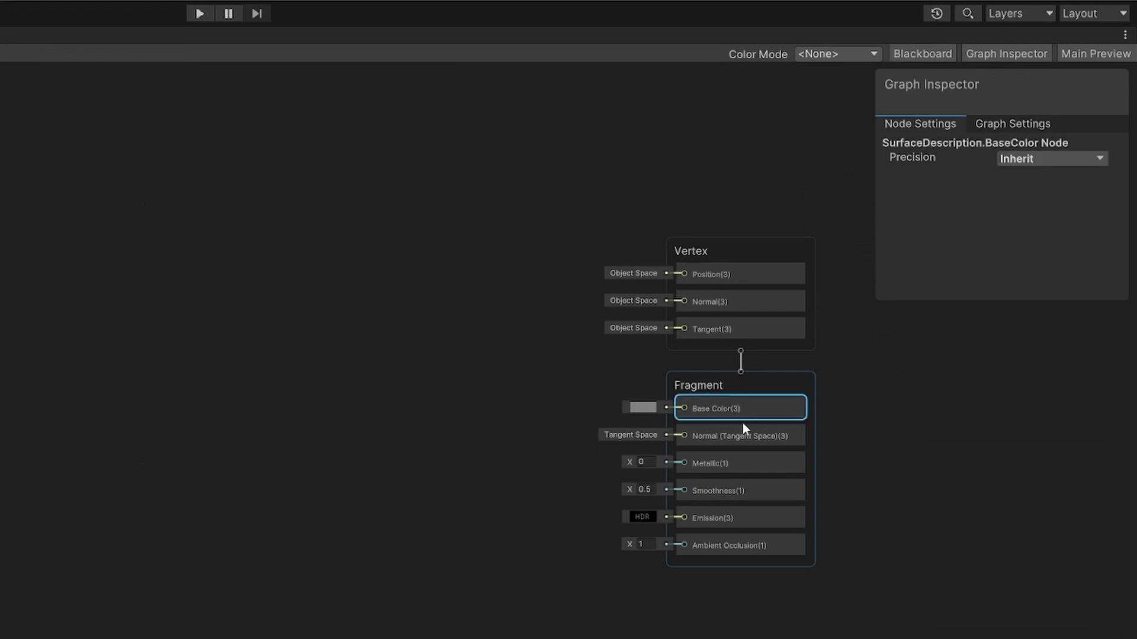
{"action": "left_click", "coordinate": [751, 461]}
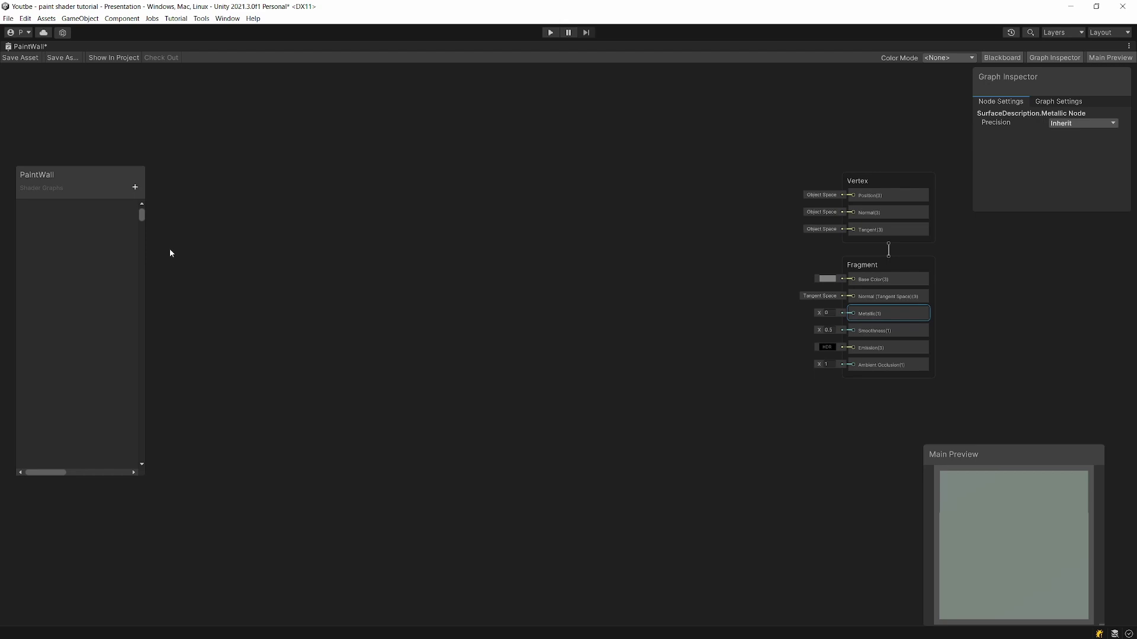
Add a Texture 2D property named MainTex to the PaintWall graph
{"action": "left_click", "coordinate": [140, 188]}
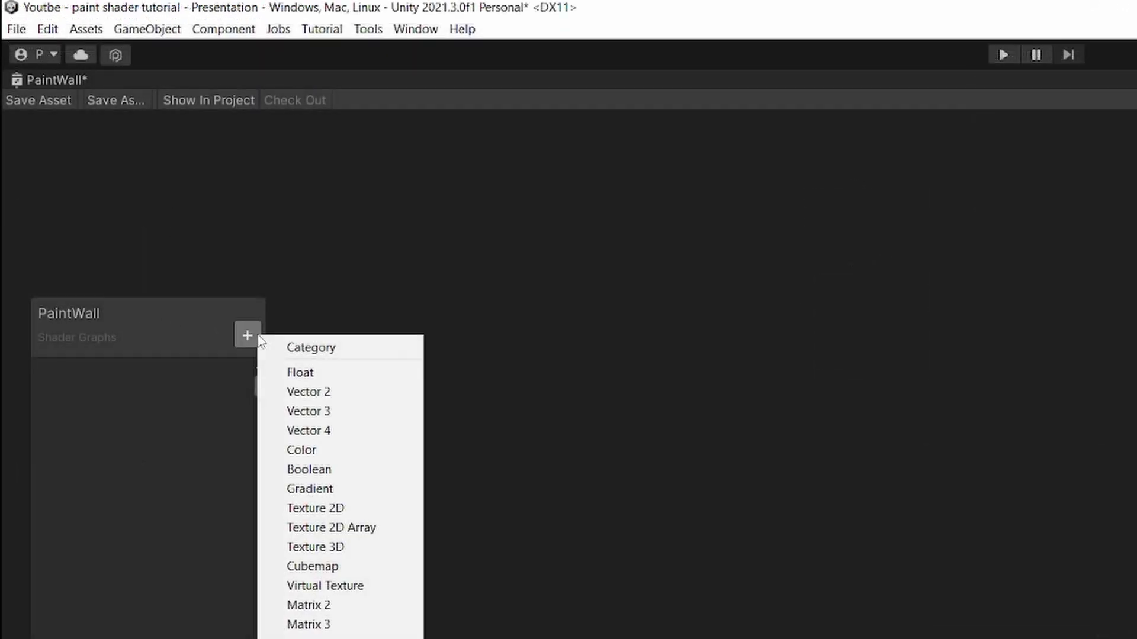
{"action": "left_click", "coordinate": [346, 509]}
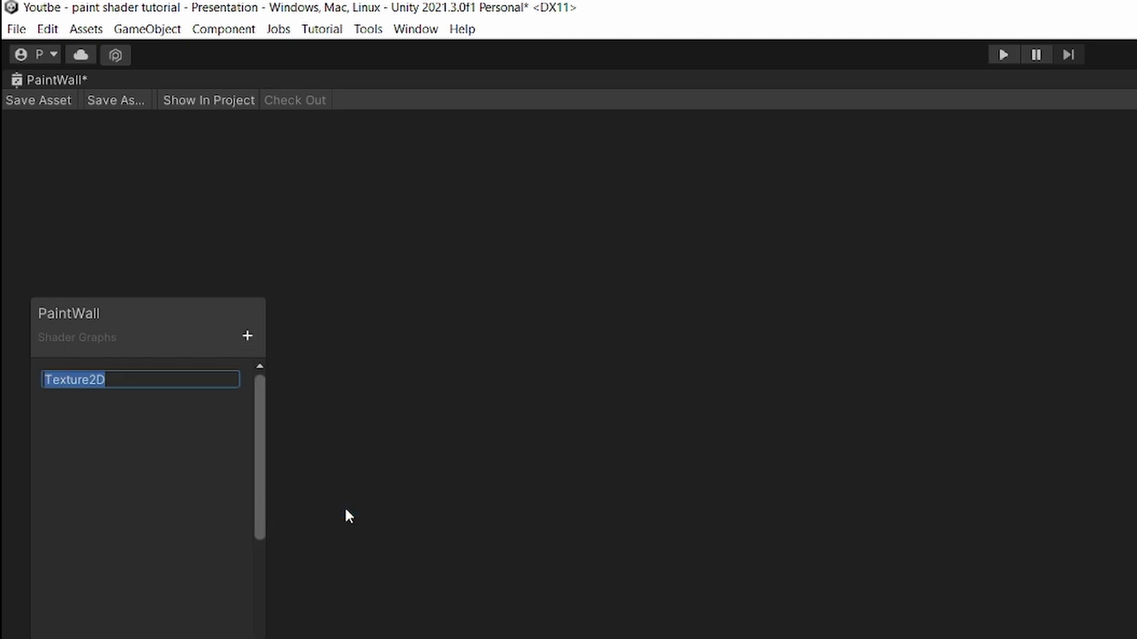
{"action": "type", "text": "MainTex"}
{"action": "key", "text": "Return"}
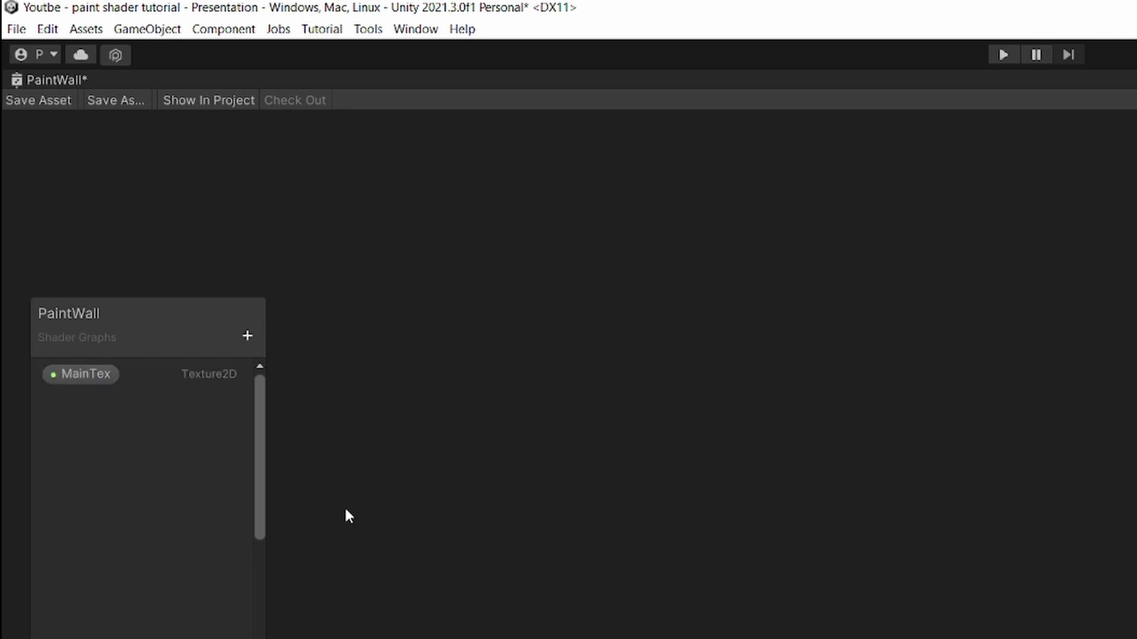
Add a Texture 2D property named NormalMap to the PaintWall graph
{"action": "left_click", "coordinate": [245, 333]}
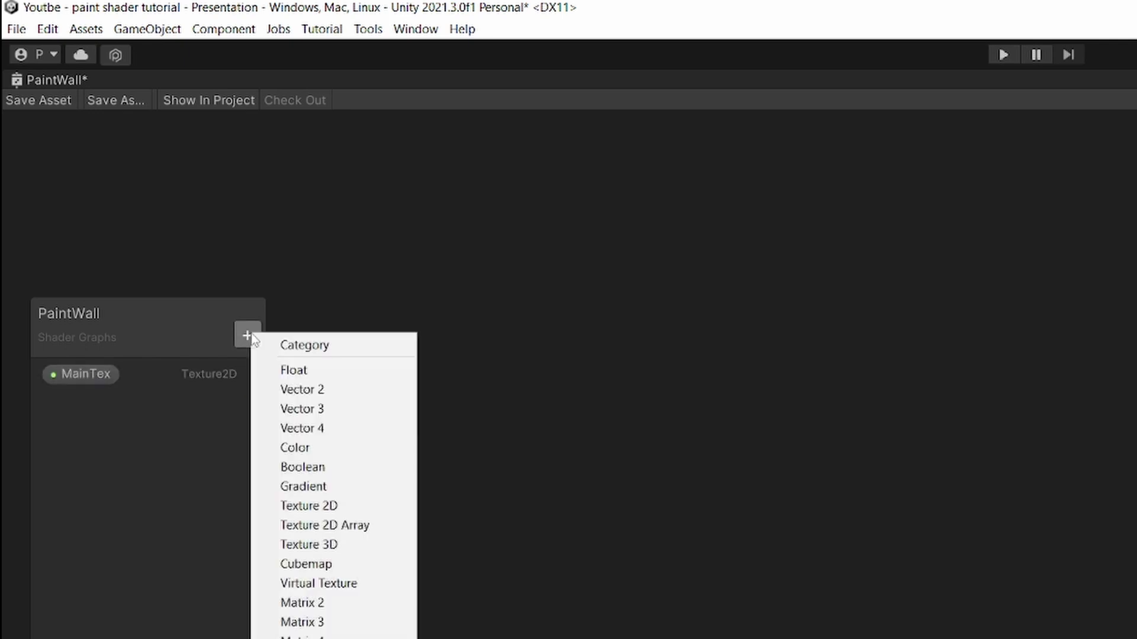
{"action": "left_click", "coordinate": [319, 508]}
{"action": "type", "text": "NormalMap"}
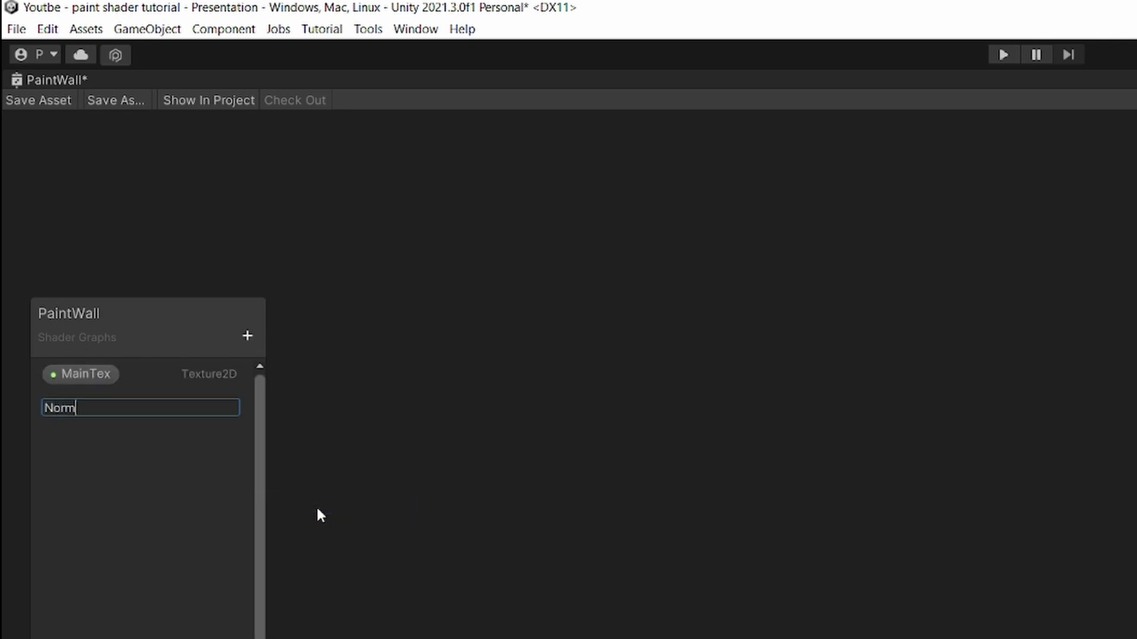
{"action": "key", "text": "Return"}
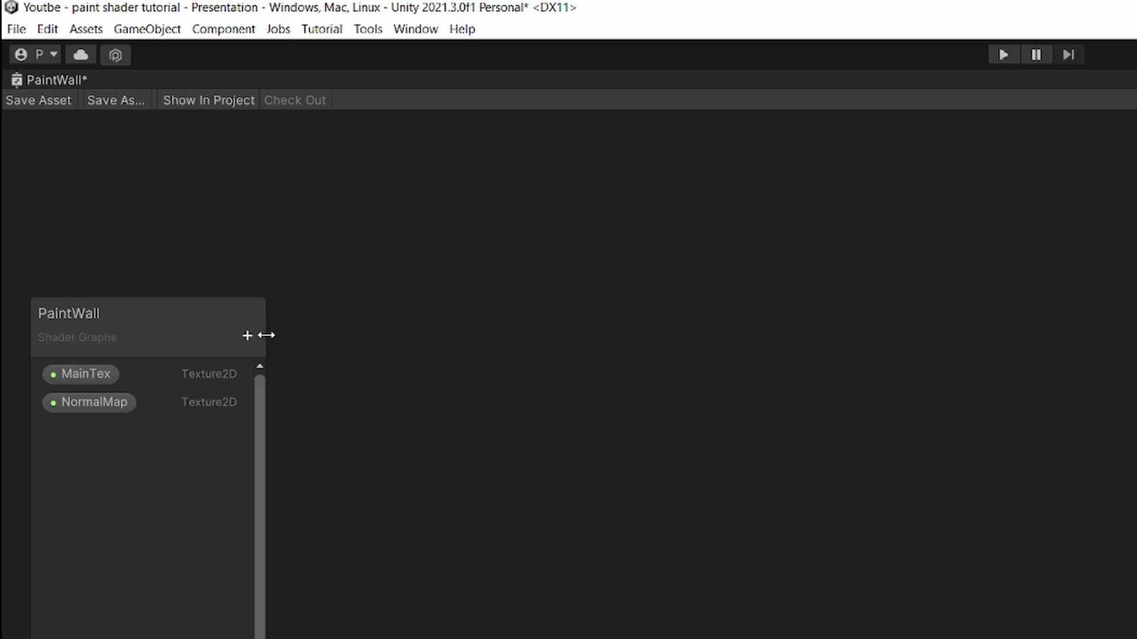
Add a Texture 2D property named MetallicMap to the PaintWall graph
{"action": "left_click", "coordinate": [249, 341]}
{"action": "left_click", "coordinate": [323, 518]}
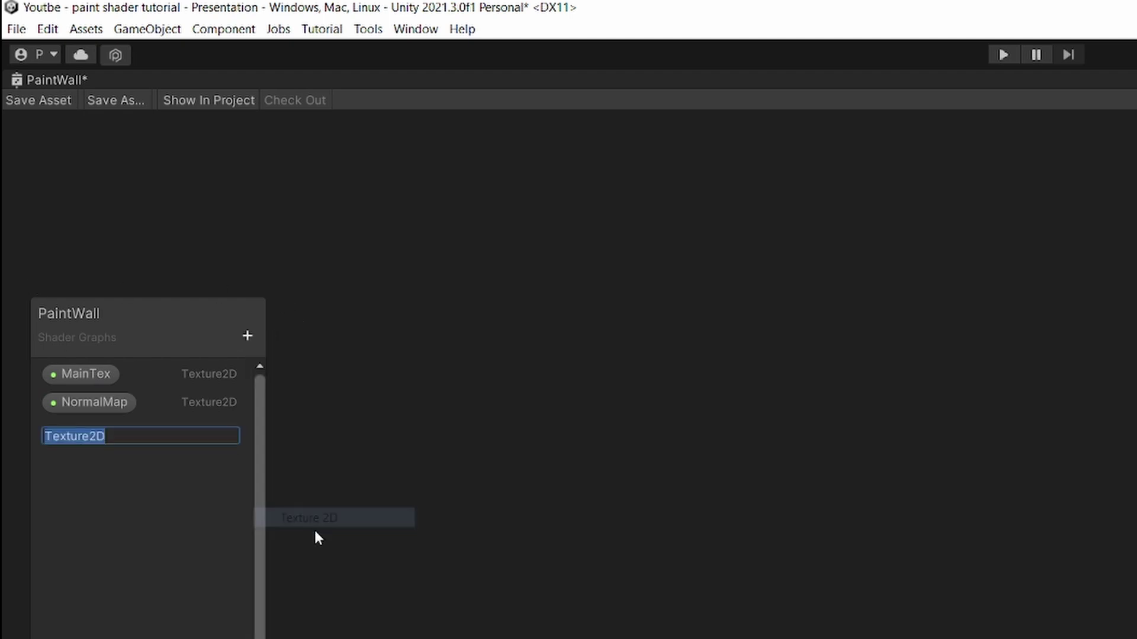
{"action": "type", "text": "MetallicMap"}
{"action": "key", "text": "Return"}
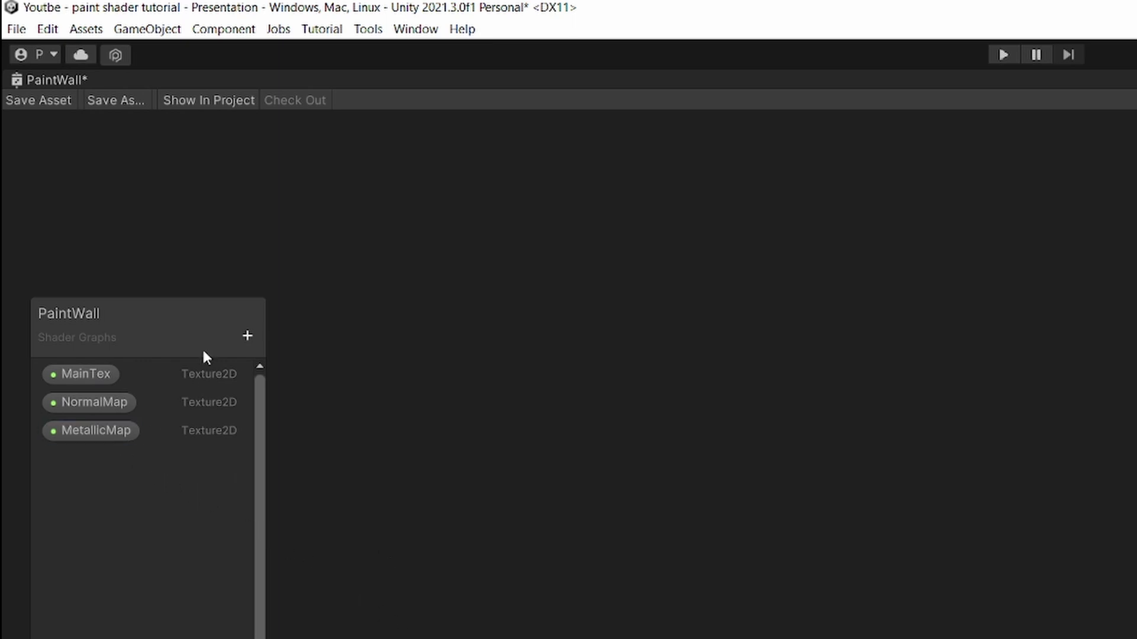
Place the MainTex property in the graph and connect it to the texture input of a new Sample Texture 2D node
{"action": "left_click_drag", "start_coordinate": [87, 373], "coordinate": [405, 484]}
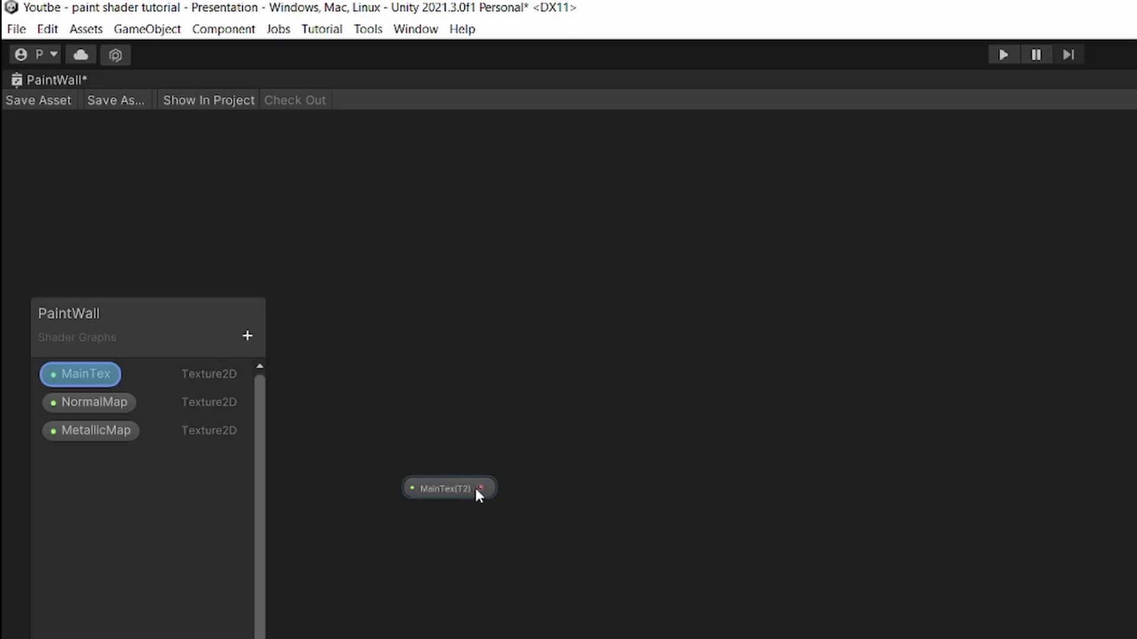
{"action": "left_click_drag", "start_coordinate": [476, 488], "coordinate": [600, 497]}
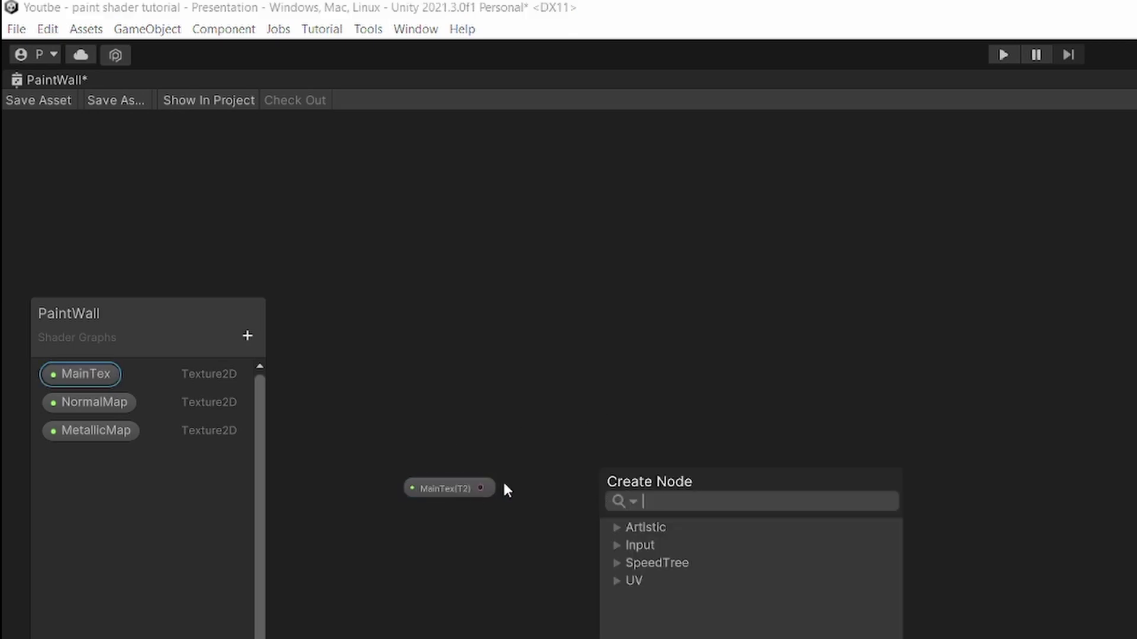
{"action": "type", "text": "Sample"}
{"action": "key", "text": "Return"}
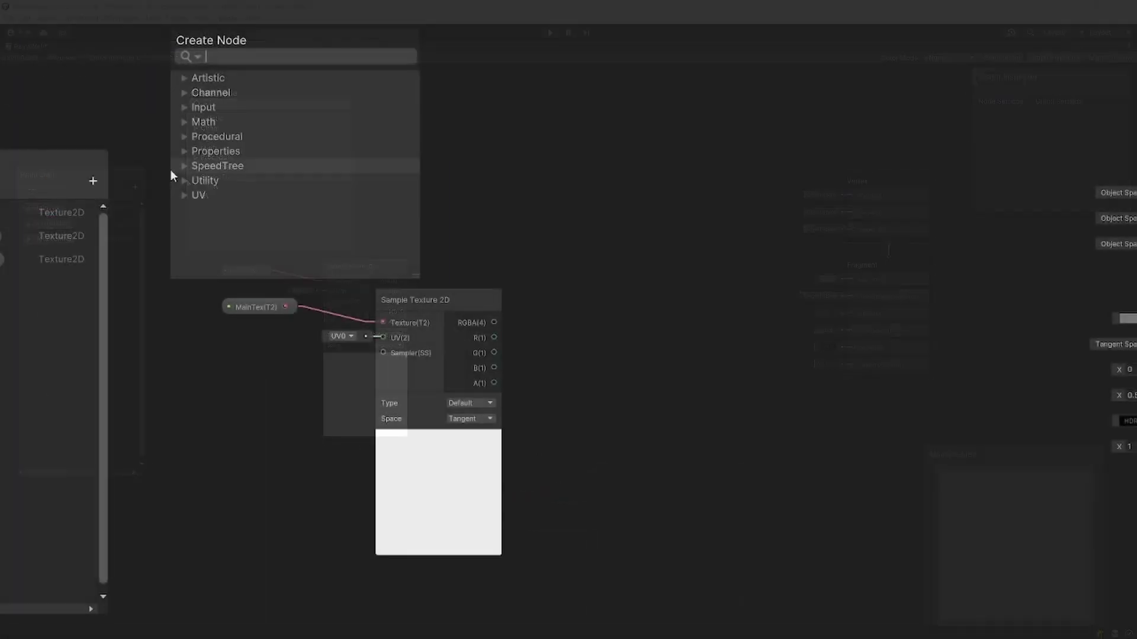
Add a UV node to the graph near the MainTex texture sampler
{"action": "type", "text": "uv"}
{"action": "key", "text": "Return"}
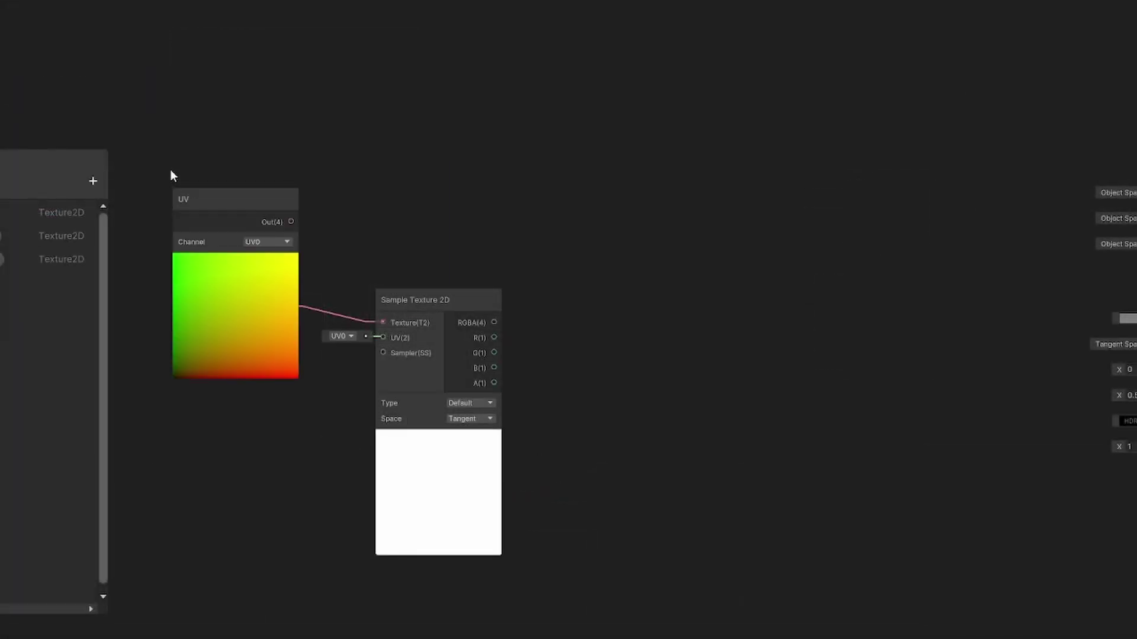
Replace the UV node with a new one above the MainTex sampler and connect its output to the sampler's UV input
{"action": "left_click", "coordinate": [208, 207]}
{"action": "key", "text": "Delete"}
{"action": "key", "text": "space"}
{"action": "type", "text": "UV"}
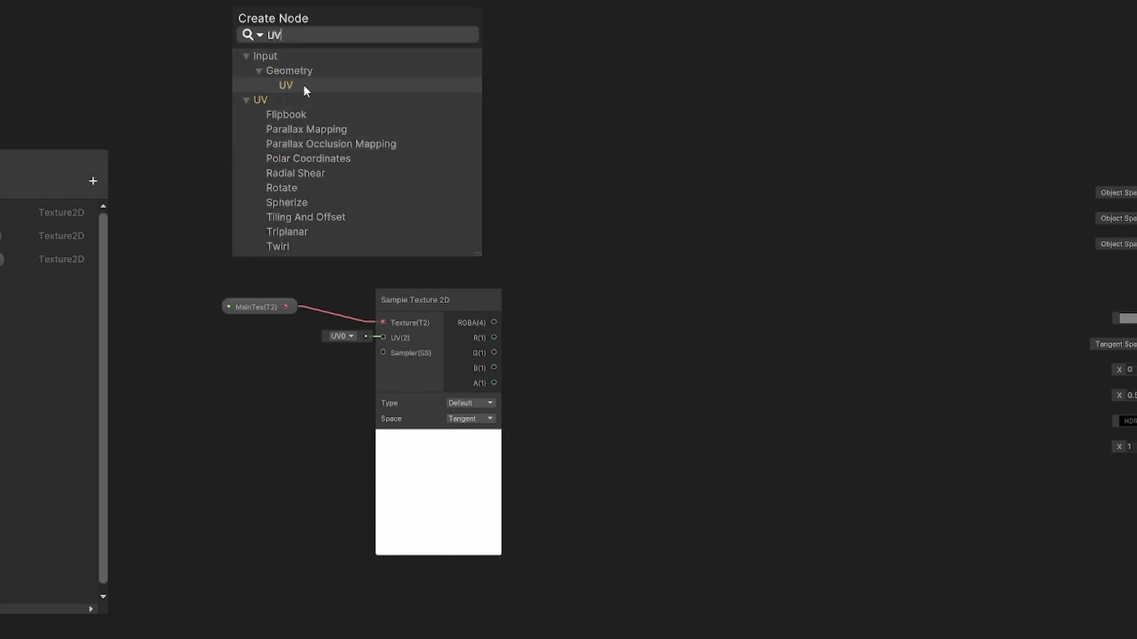
{"action": "left_click", "coordinate": [304, 86]}
{"action": "left_click_drag", "start_coordinate": [301, 171], "coordinate": [223, 28]}
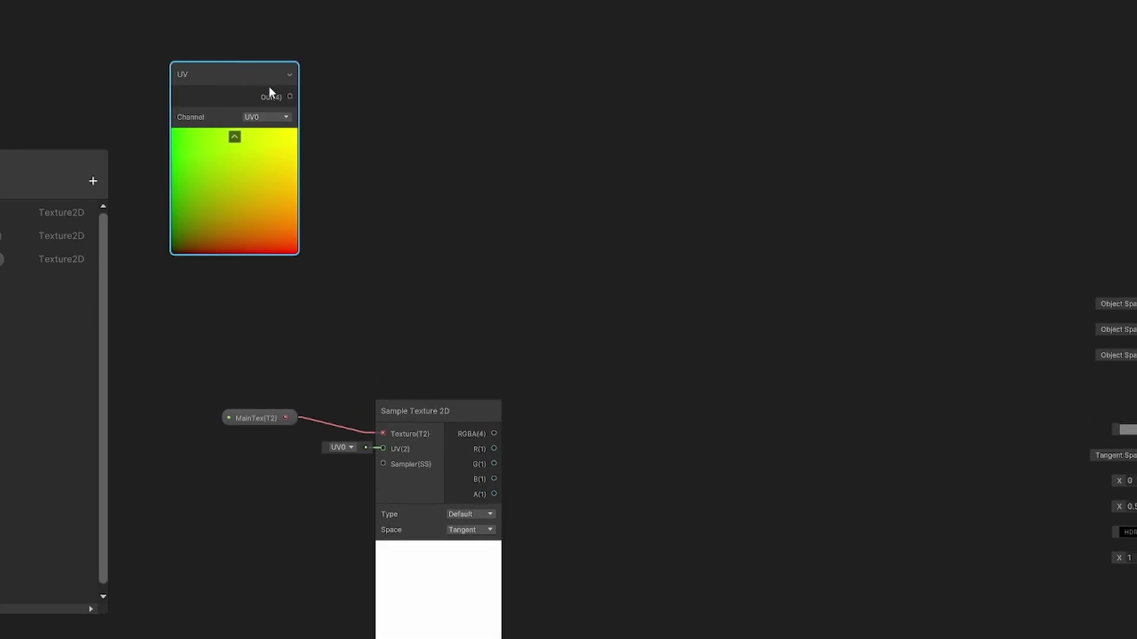
{"action": "left_click_drag", "start_coordinate": [291, 96], "coordinate": [390, 448]}
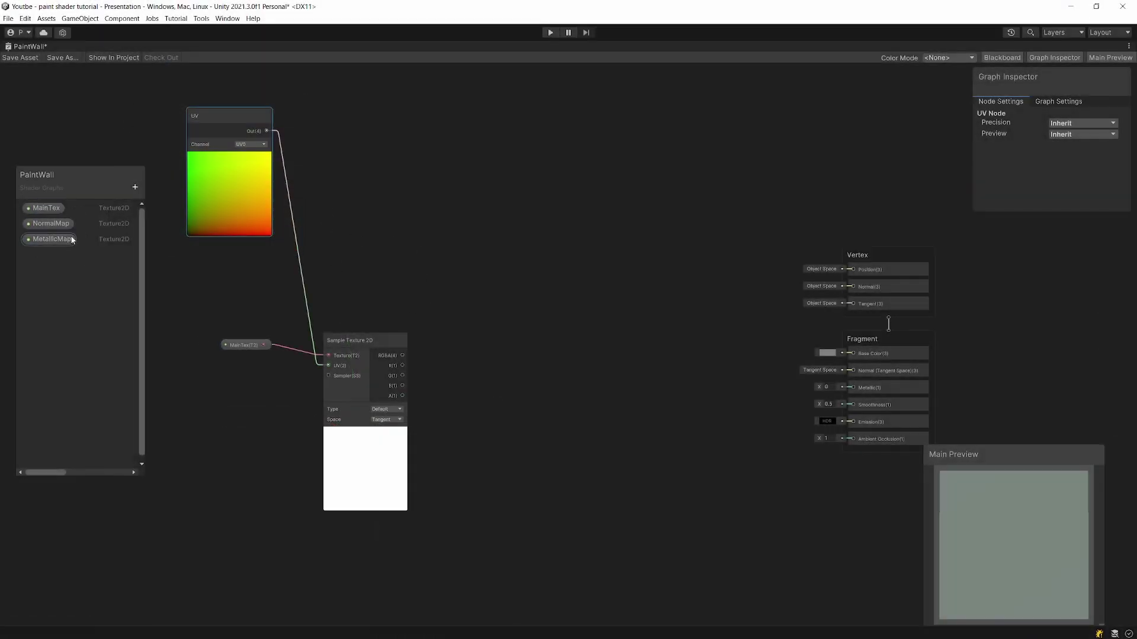
Set the MainTex property's default texture to 1K-grunge_wall_2_basecolor
{"action": "left_click", "coordinate": [57, 212]}
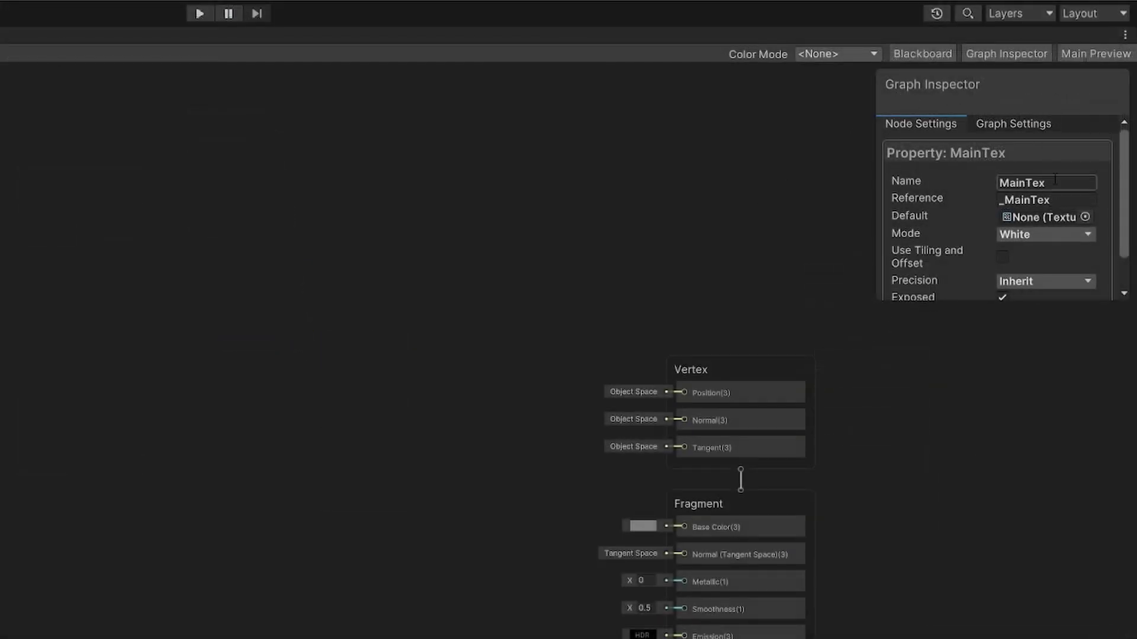
{"action": "left_click", "coordinate": [1085, 217]}
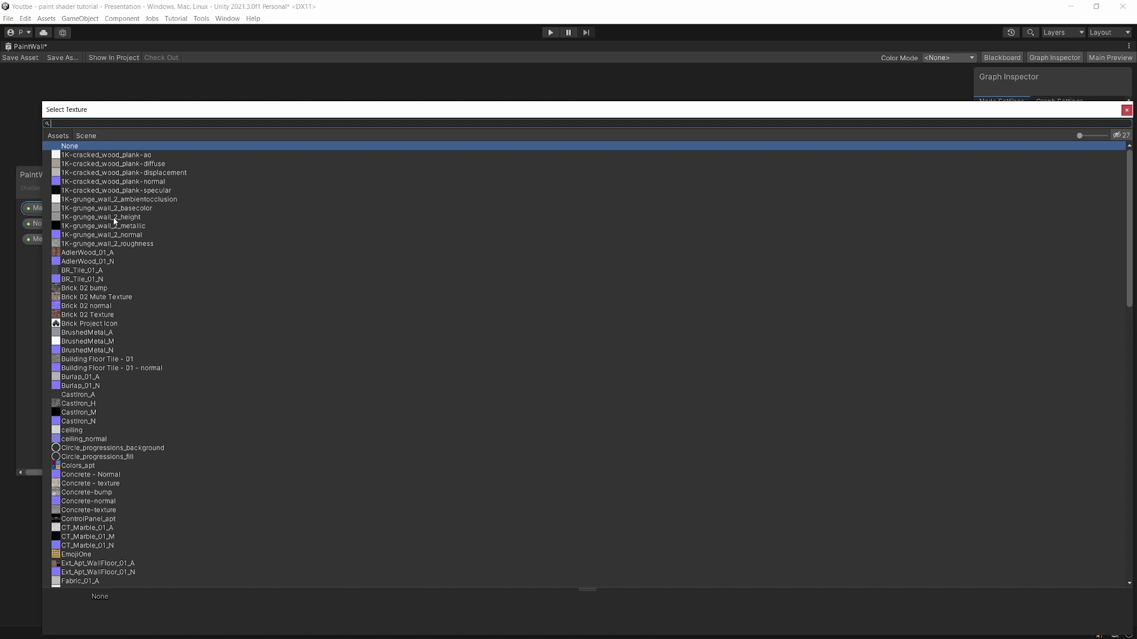
{"action": "double_click", "coordinate": [145, 208]}
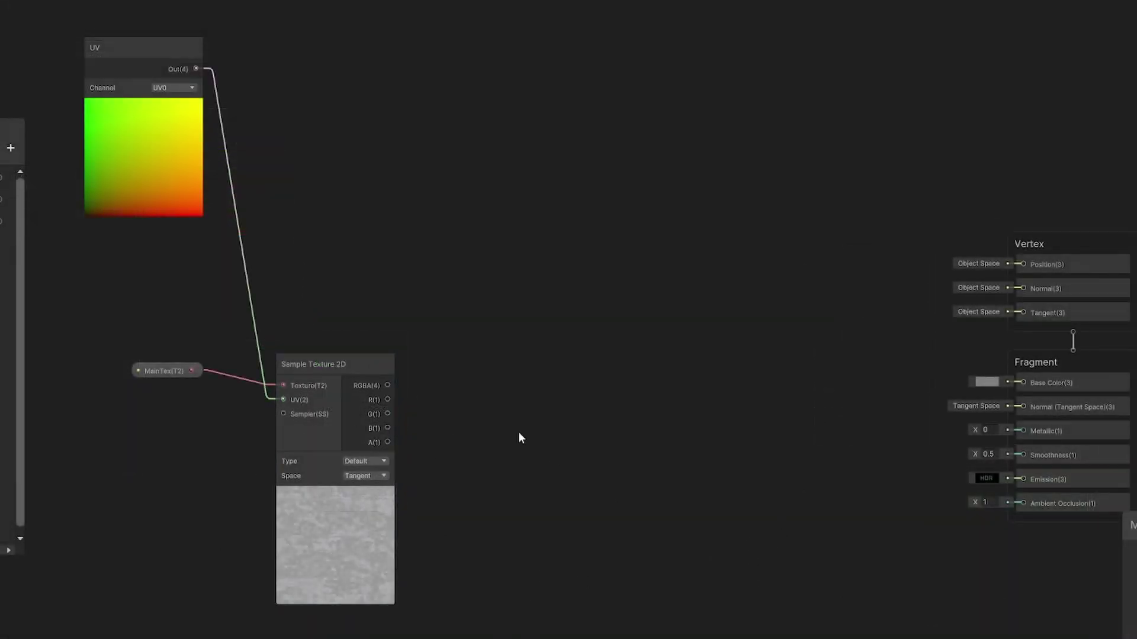
Connect the MainTex sampler's RGBA output to the fragment Base Color and set the main preview mesh to Quad
{"action": "left_click_drag", "start_coordinate": [388, 386], "coordinate": [1023, 383]}
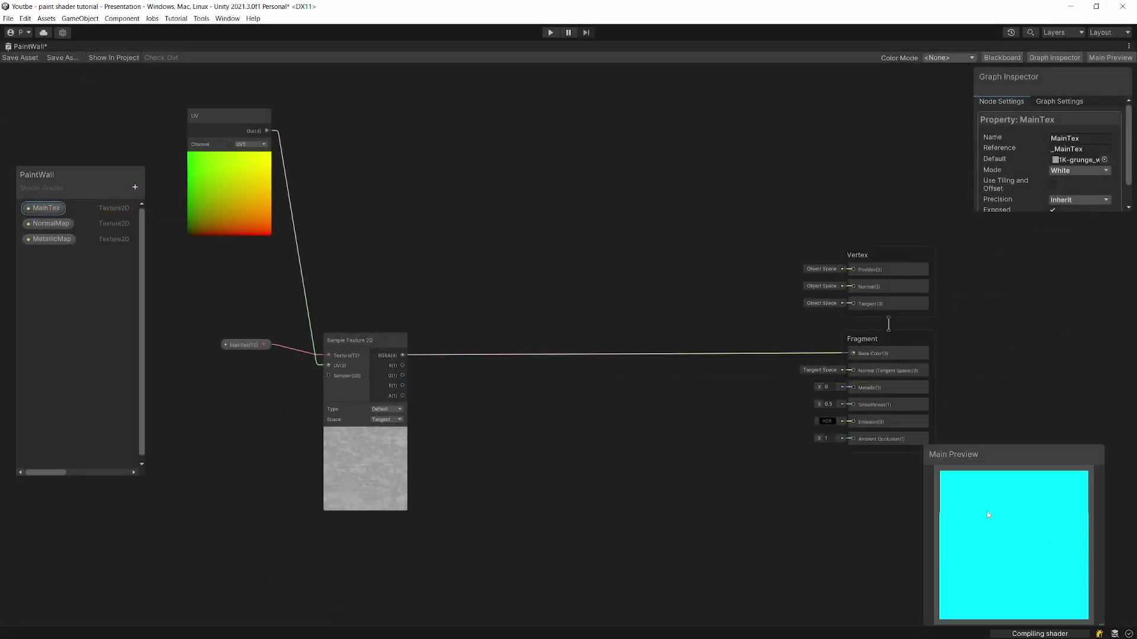
{"action": "right_click", "coordinate": [978, 508]}
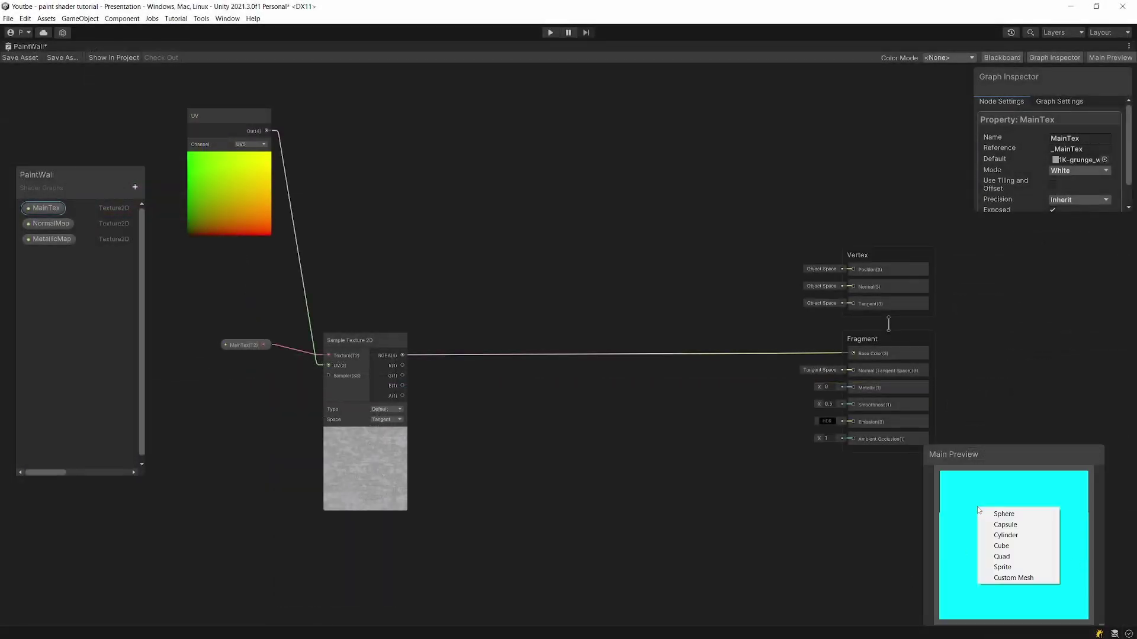
{"action": "left_click", "coordinate": [1013, 557]}
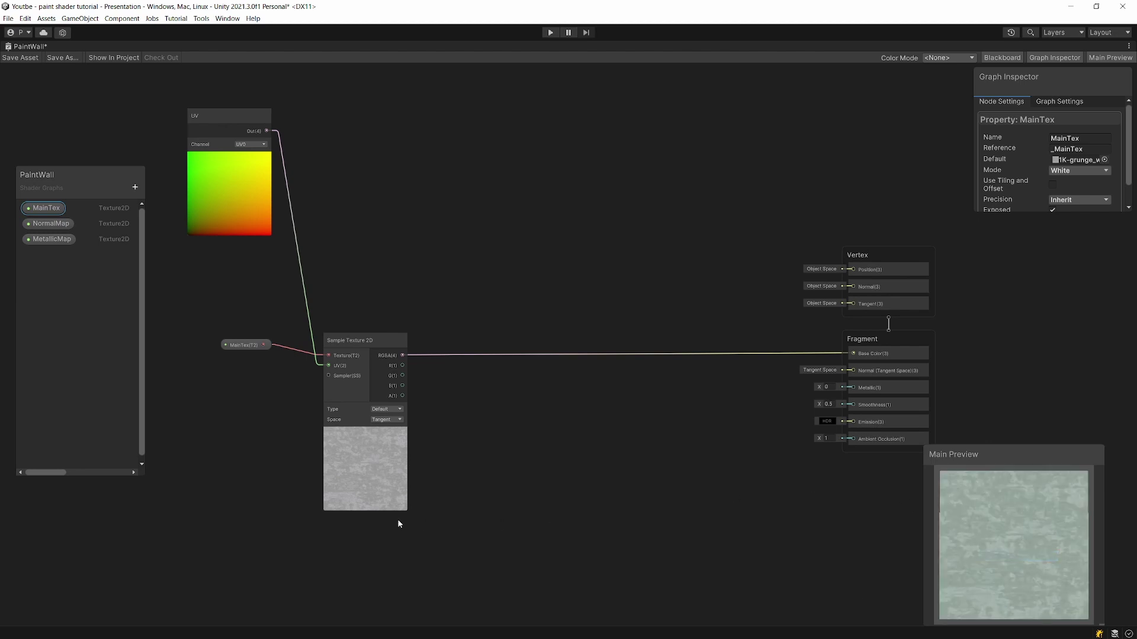
Place the NormalMap property in the graph and duplicate the Sample Texture 2D node below the MainTex sampler
{"action": "left_click", "coordinate": [52, 226]}
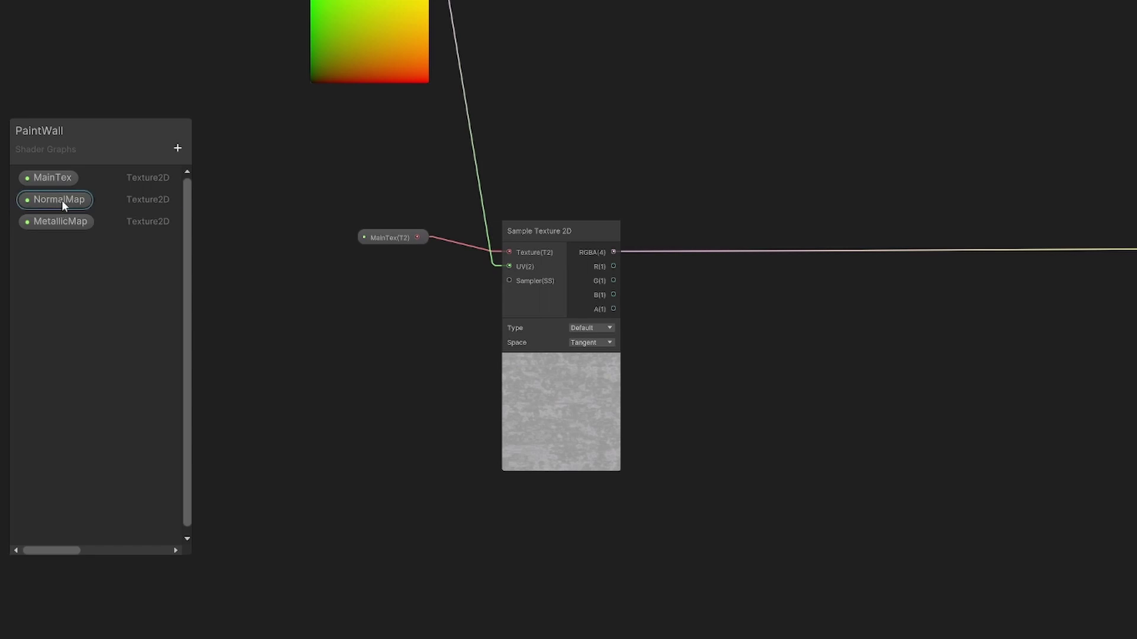
{"action": "left_click_drag", "start_coordinate": [62, 200], "coordinate": [431, 525]}
{"action": "left_click", "coordinate": [556, 230]}
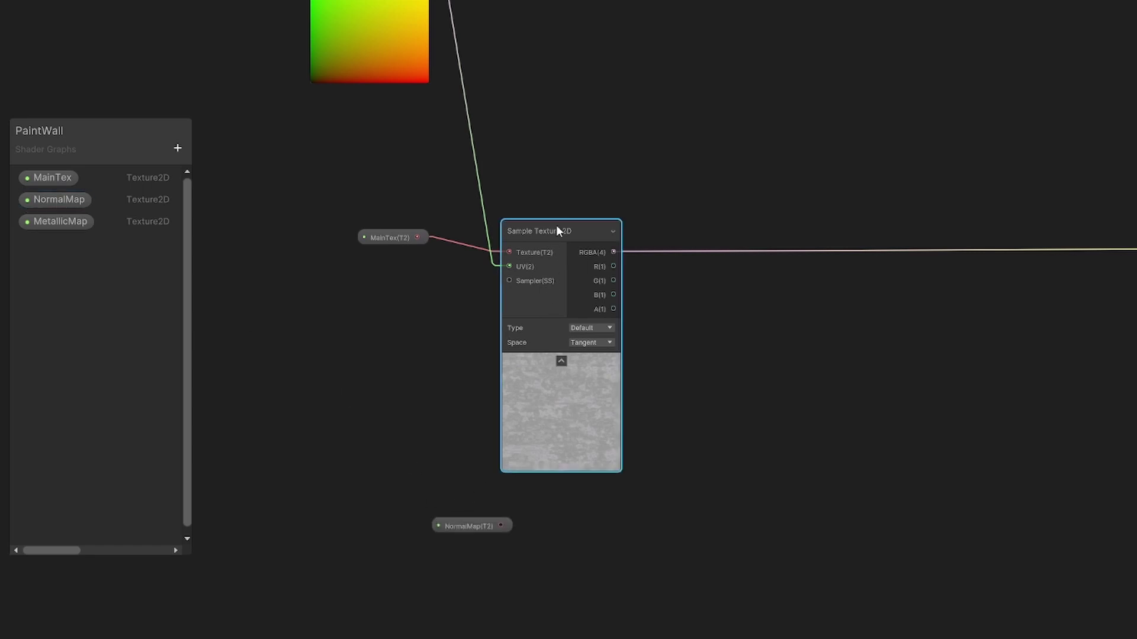
{"action": "key", "text": "ctrl+d"}
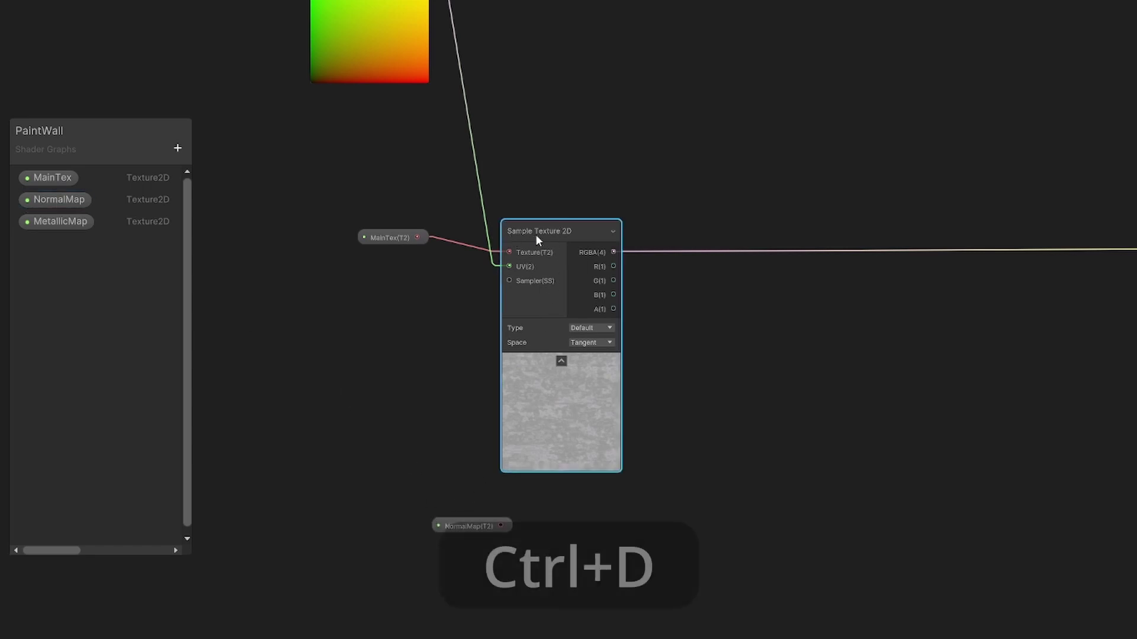
{"action": "left_click_drag", "start_coordinate": [598, 237], "coordinate": [675, 487]}
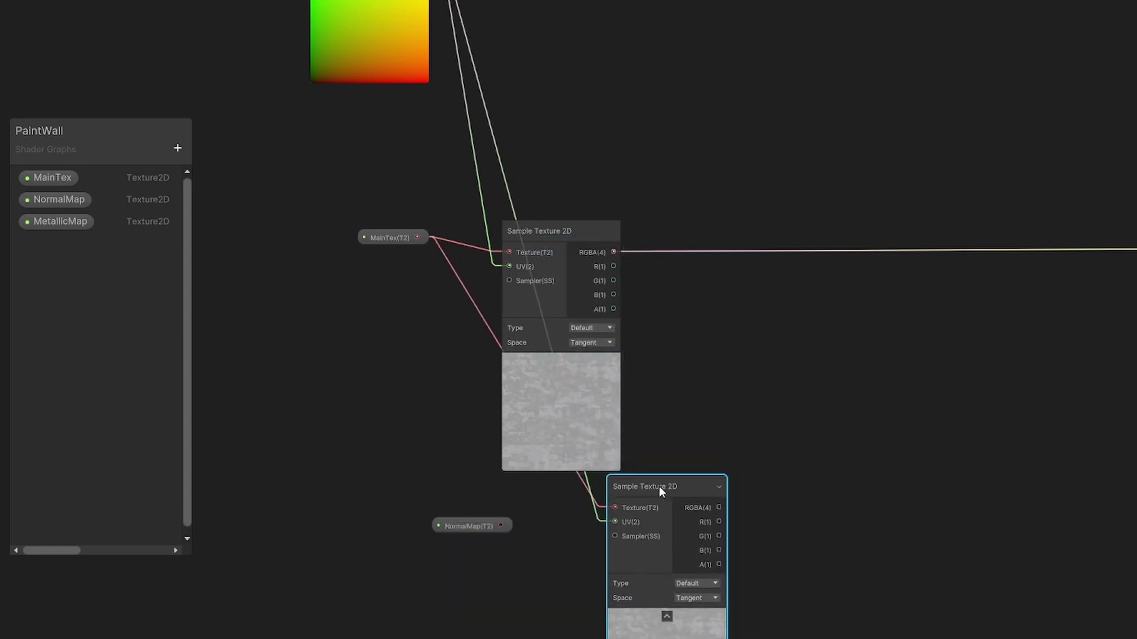
Align the MainTex node and the duplicated sampler, and connect NormalMap to the duplicate's texture input
{"action": "left_click_drag", "start_coordinate": [385, 232], "coordinate": [328, 248]}
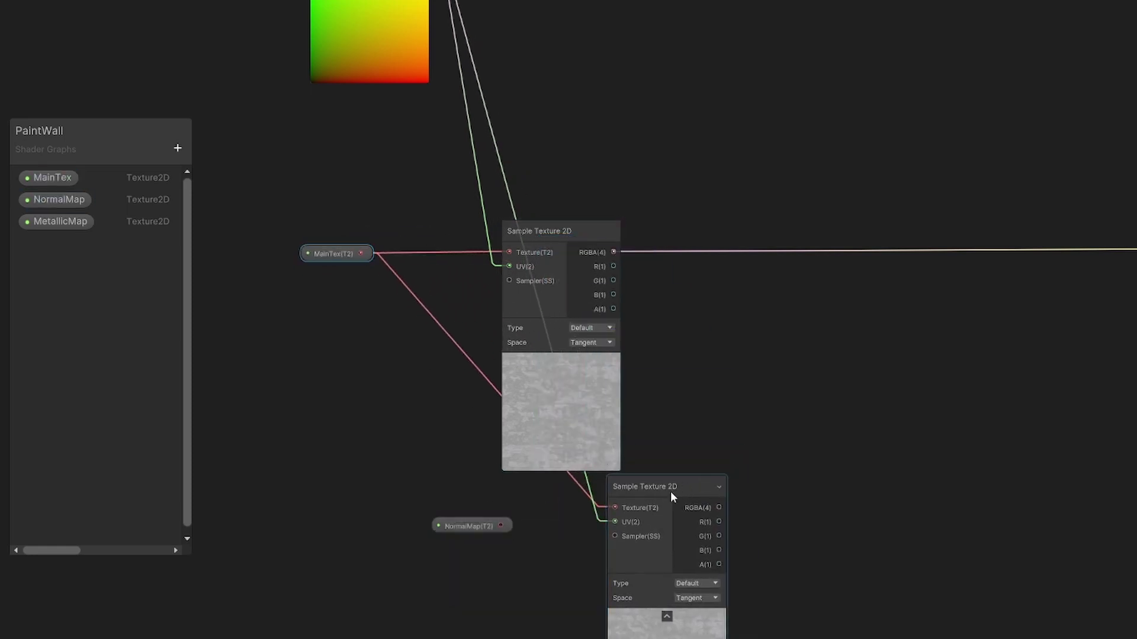
{"action": "left_click_drag", "start_coordinate": [670, 489], "coordinate": [569, 517]}
{"action": "mouse_move", "coordinate": [486, 526]}
{"action": "left_mouse_down"}
{"action": "mouse_move", "coordinate": [291, 511]}
{"action": "mouse_move", "coordinate": [504, 526]}
{"action": "left_mouse_up"}
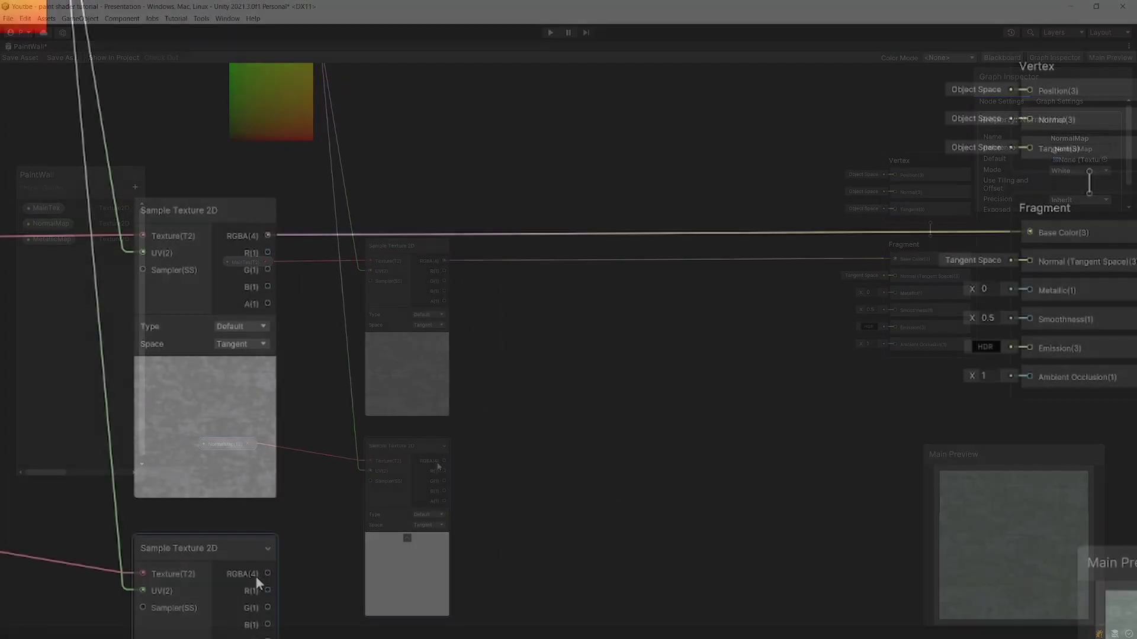
Connect the NormalMap sampler's RGBA output to the fragment Normal (Tangent Space) and set the preview mesh to Quad again
{"action": "left_click_drag", "start_coordinate": [268, 574], "coordinate": [1022, 264]}
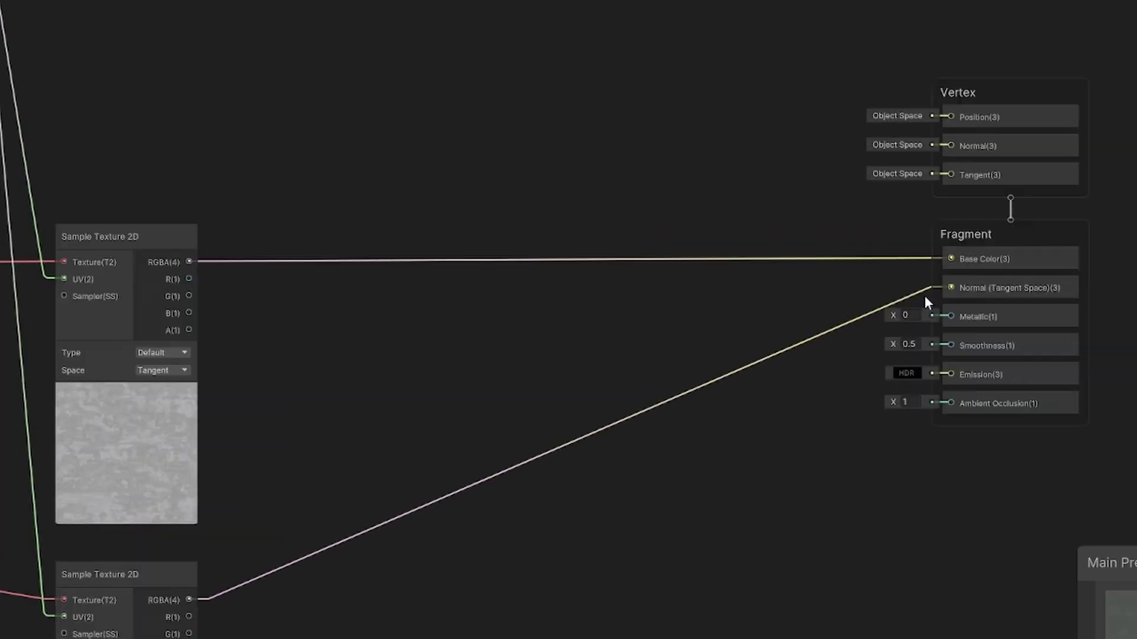
{"action": "scroll", "coordinate": [733, 424], "scroll_direction": "up", "scroll_amount": 10}
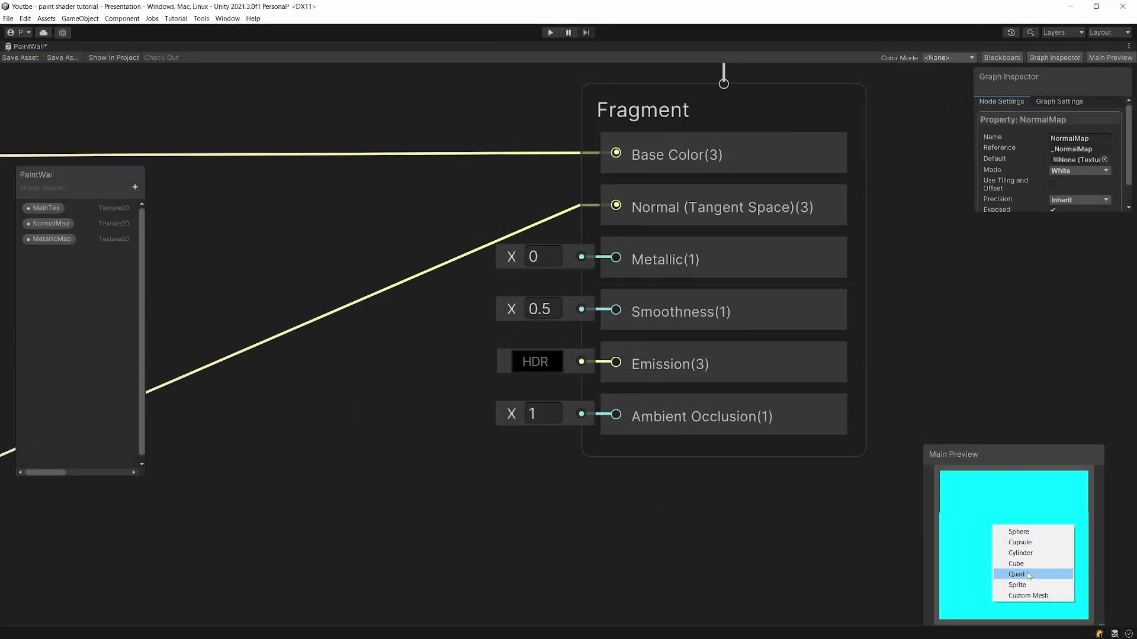
{"action": "left_click", "coordinate": [1015, 574]}
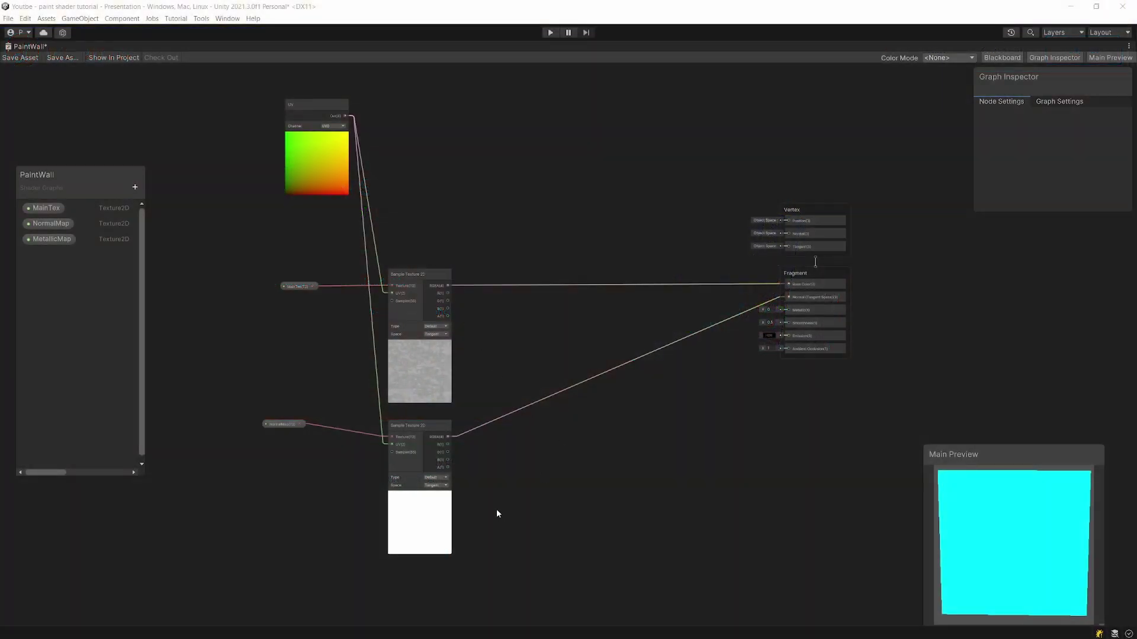
Set the NormalMap sampler's type to Normal and the property's default texture to 1K-grunge_wall_2_normal
{"action": "scroll", "coordinate": [496, 513], "scroll_direction": "up", "scroll_amount": 3}
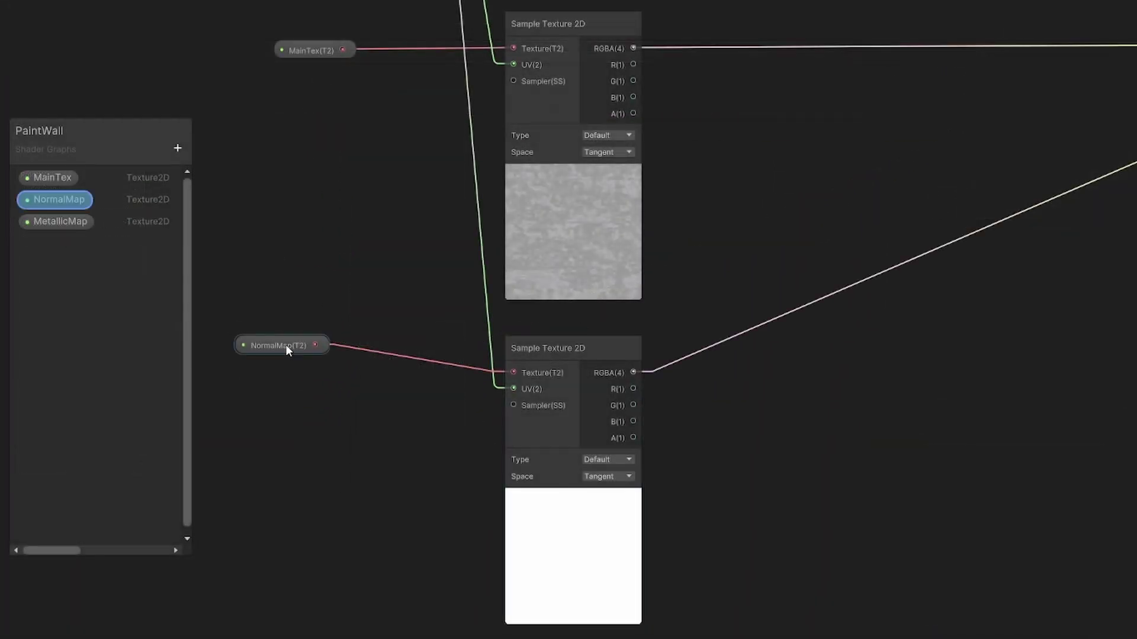
{"action": "left_click", "coordinate": [604, 461]}
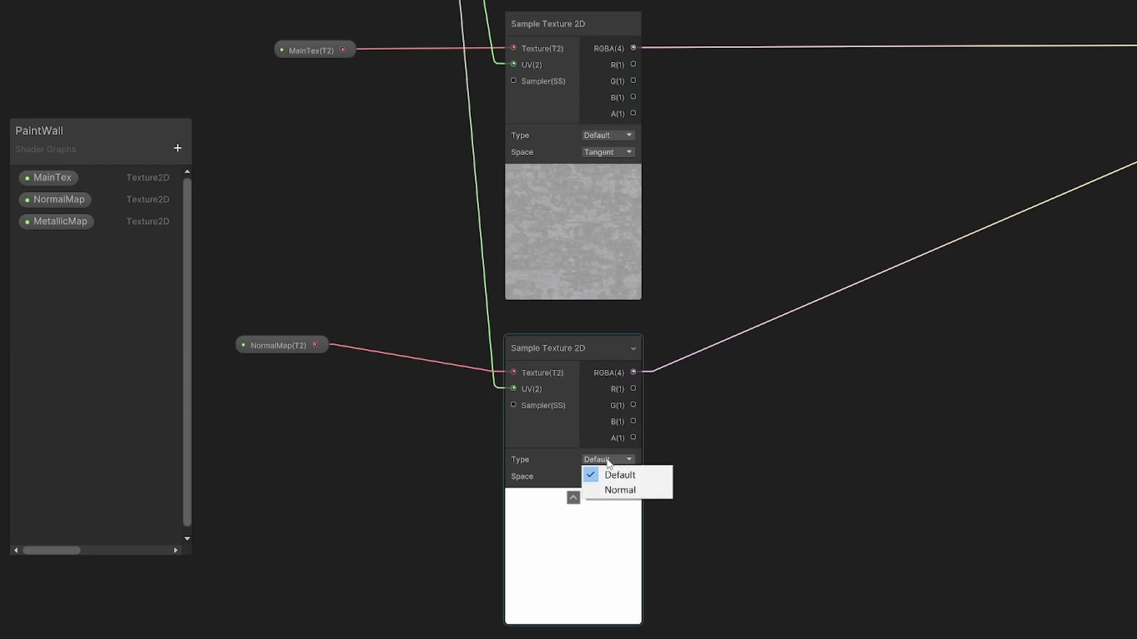
{"action": "left_click", "coordinate": [615, 487]}
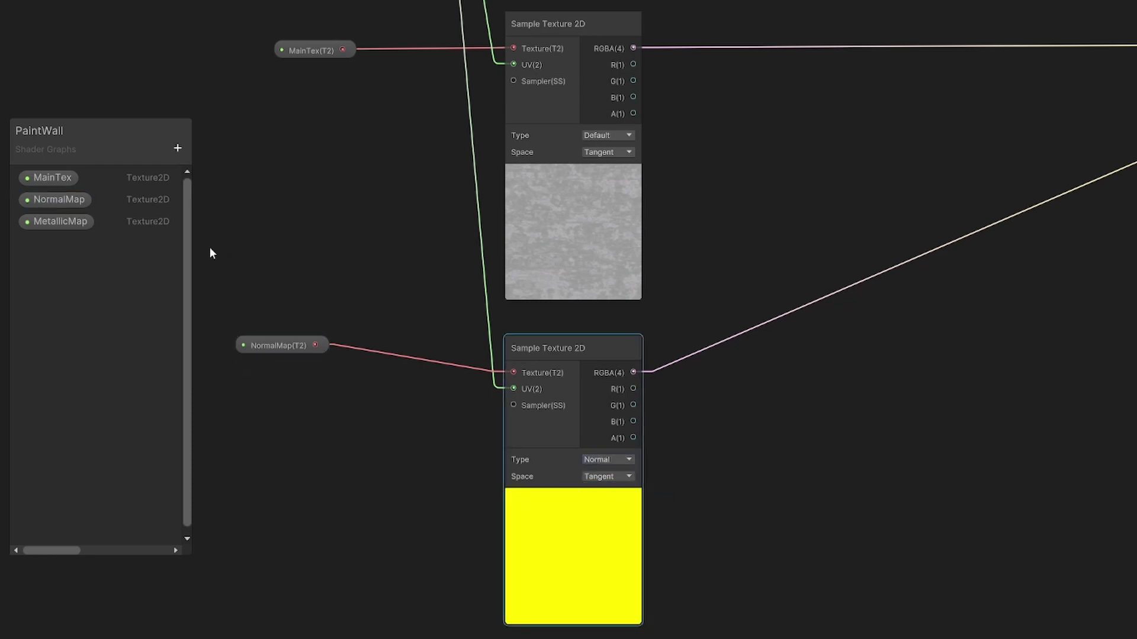
{"action": "left_click", "coordinate": [66, 201]}
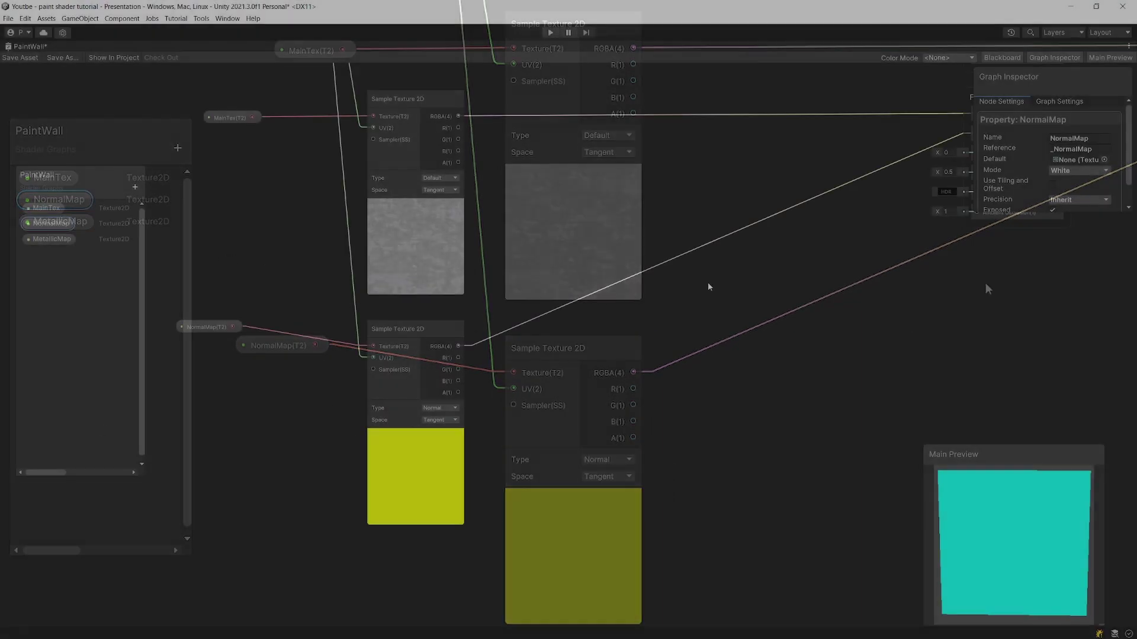
{"action": "left_click", "coordinate": [1094, 165]}
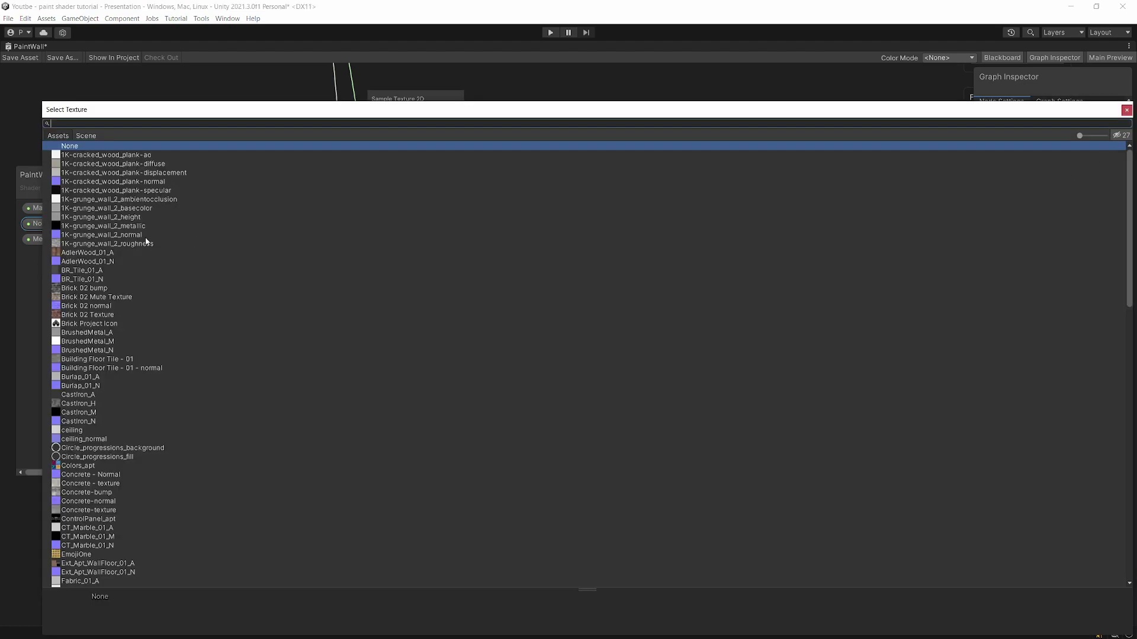
Set the MetallicMap property's default texture to 1K-grunge_wall_2_metallic
{"action": "left_click", "coordinate": [62, 239]}
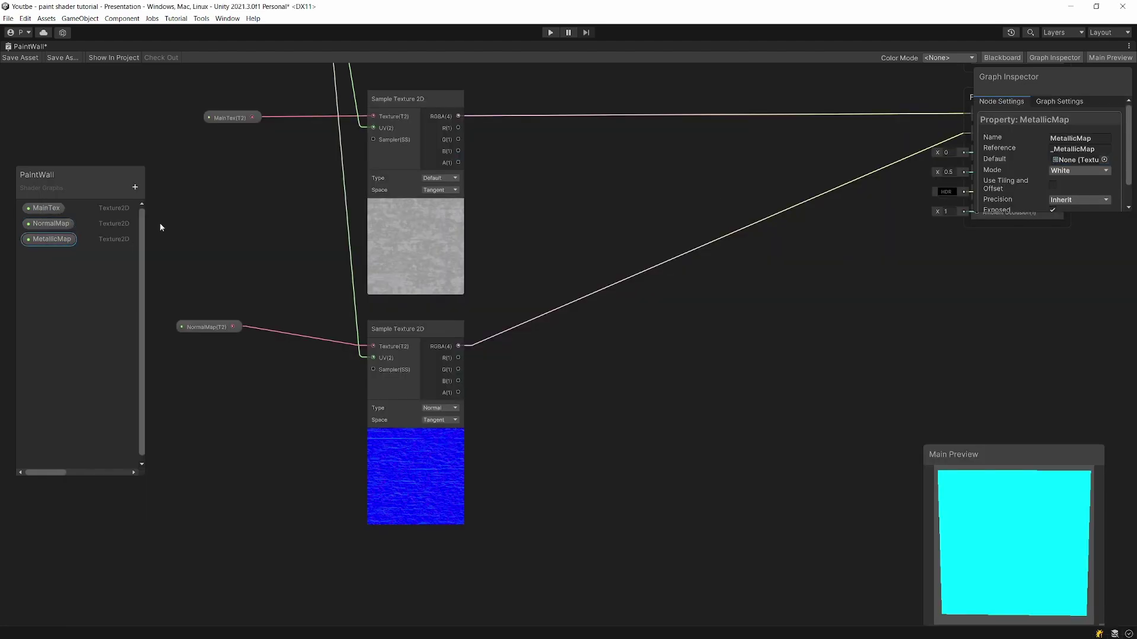
{"action": "left_click", "coordinate": [1105, 160]}
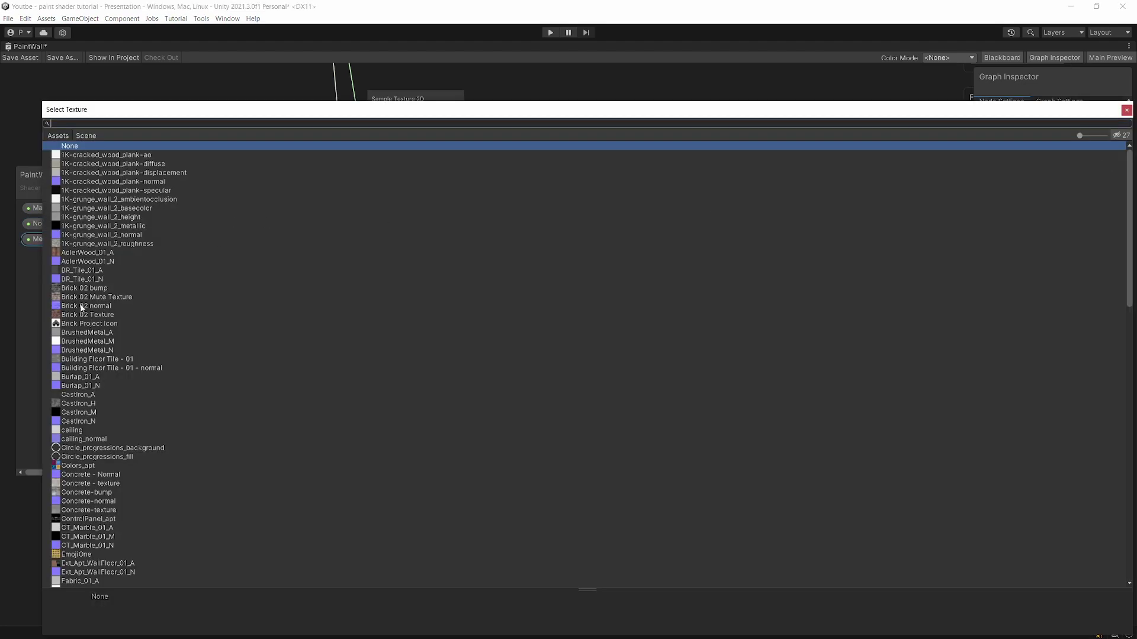
{"action": "double_click", "coordinate": [104, 226]}
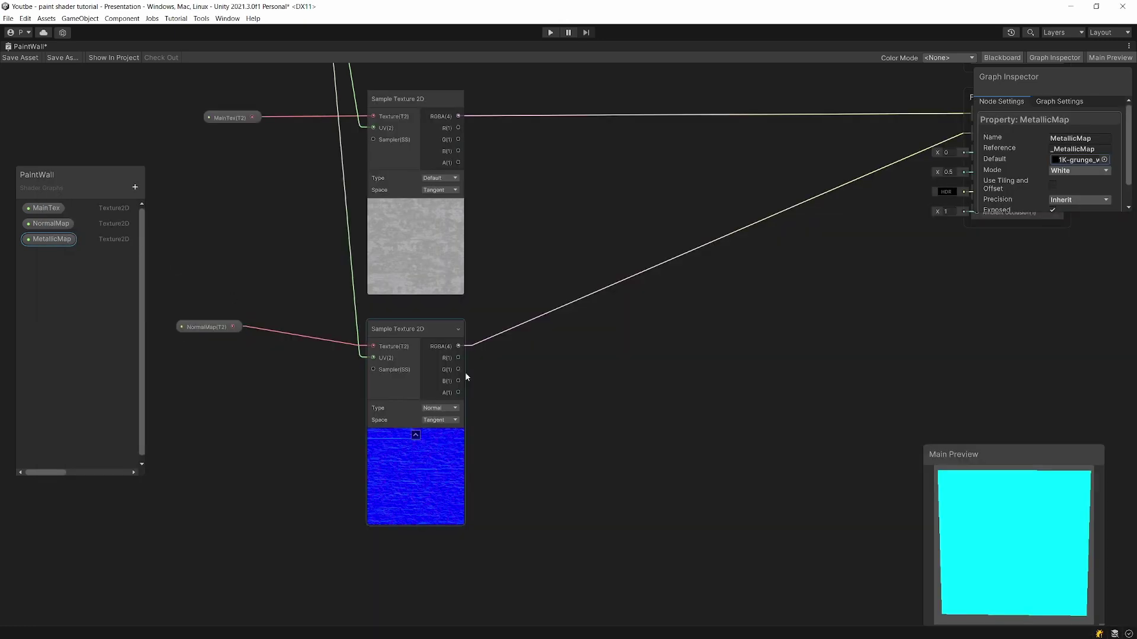
Reset the main preview mesh to Quad and rotate it to inspect the normal-mapped wall surface
{"action": "middle_click_drag", "start_coordinate": [768, 318], "coordinate": [621, 392]}
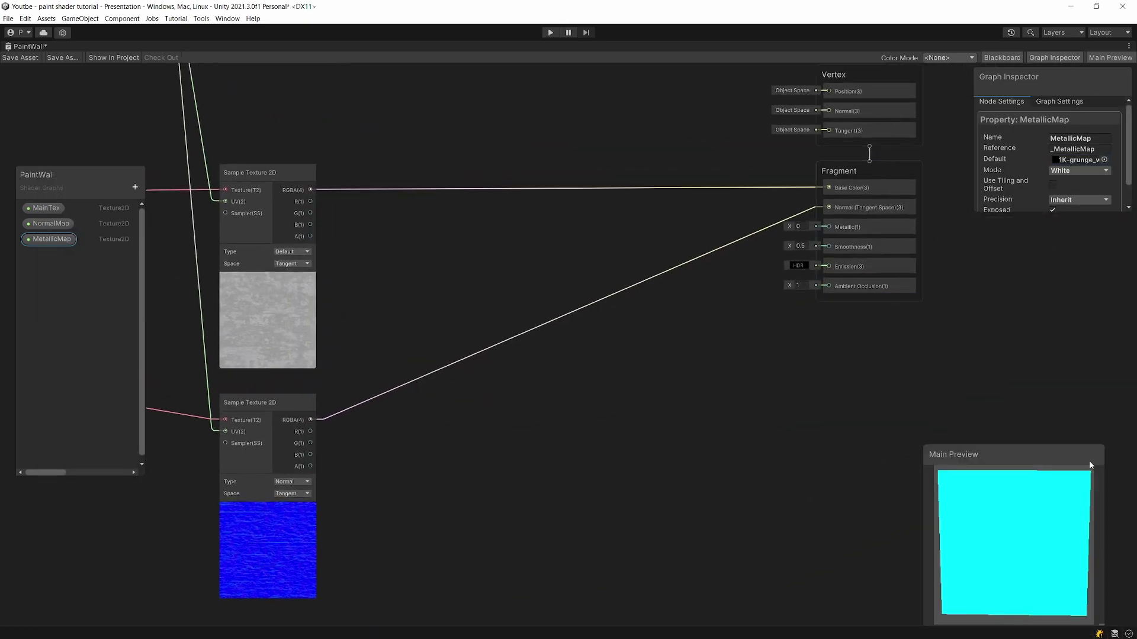
{"action": "right_click", "coordinate": [1042, 535]}
{"action": "left_click", "coordinate": [1075, 575]}
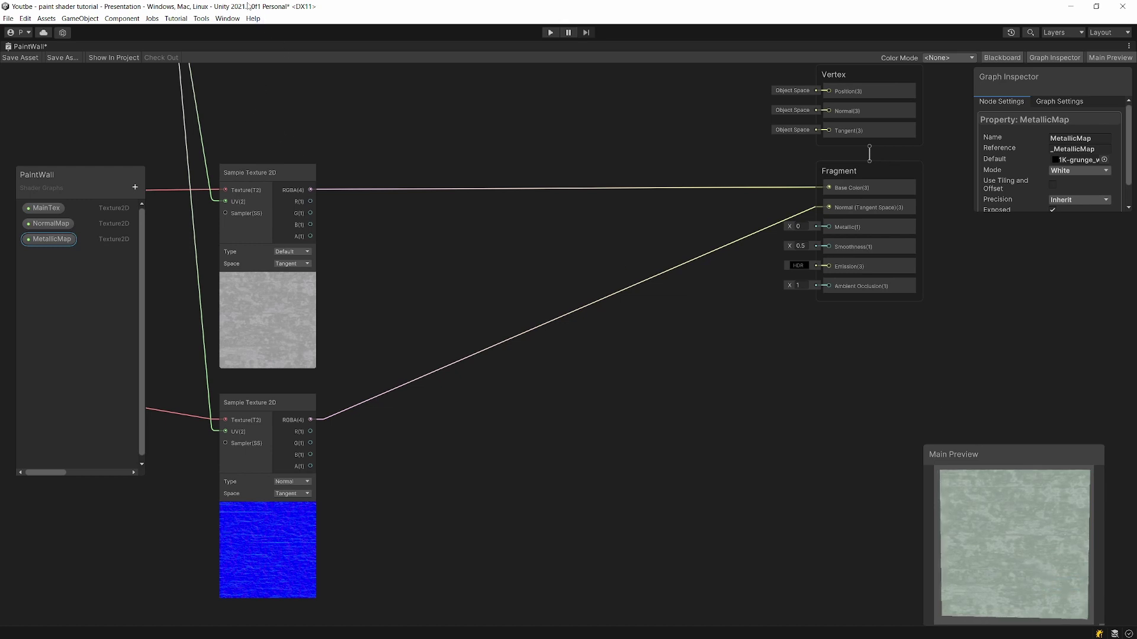
{"action": "left_click_drag", "start_coordinate": [1057, 550], "coordinate": [1018, 550]}
Place the MetallicMap property below the NormalMap node and duplicate the NormalMap sampler beneath the original
{"action": "middle_click_drag", "start_coordinate": [333, 425], "coordinate": [405, 386]}
{"action": "scroll", "coordinate": [405, 386], "scroll_direction": "down", "scroll_amount": 3}
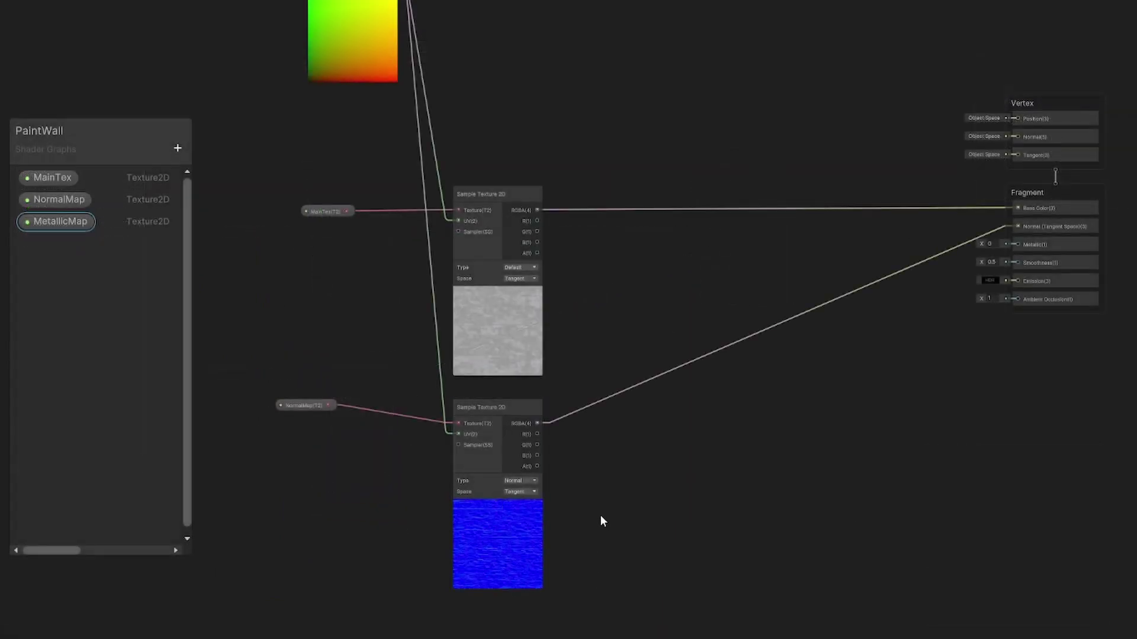
{"action": "middle_click_drag", "start_coordinate": [554, 517], "coordinate": [571, 396]}
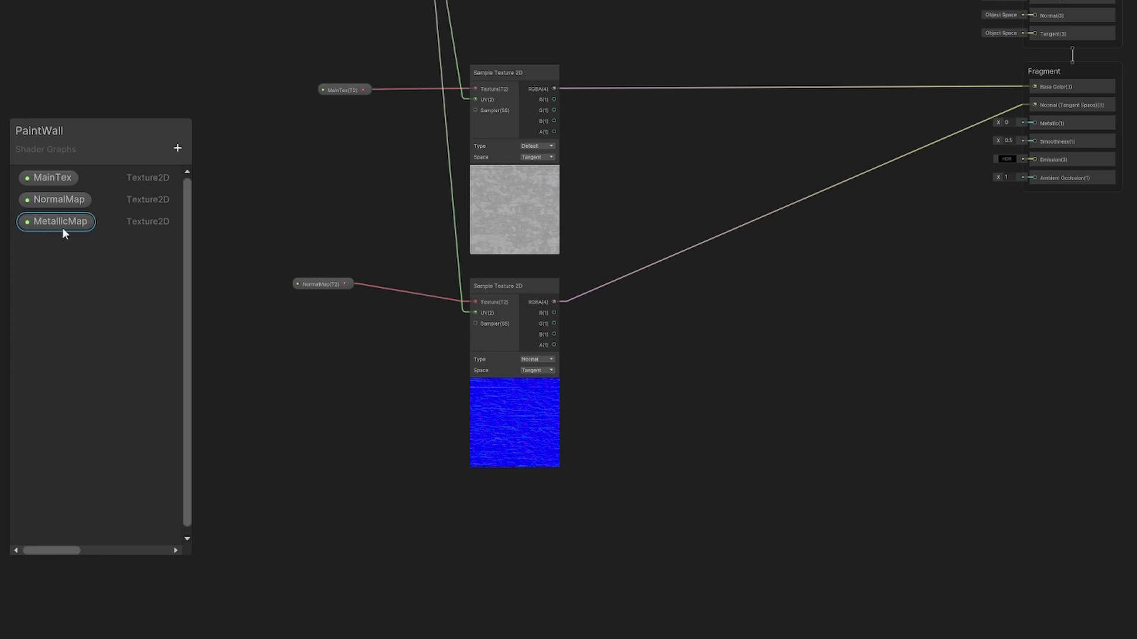
{"action": "left_click_drag", "start_coordinate": [62, 227], "coordinate": [323, 502]}
{"action": "scroll", "coordinate": [431, 525], "scroll_direction": "up", "scroll_amount": 3}
{"action": "left_click", "coordinate": [604, 314]}
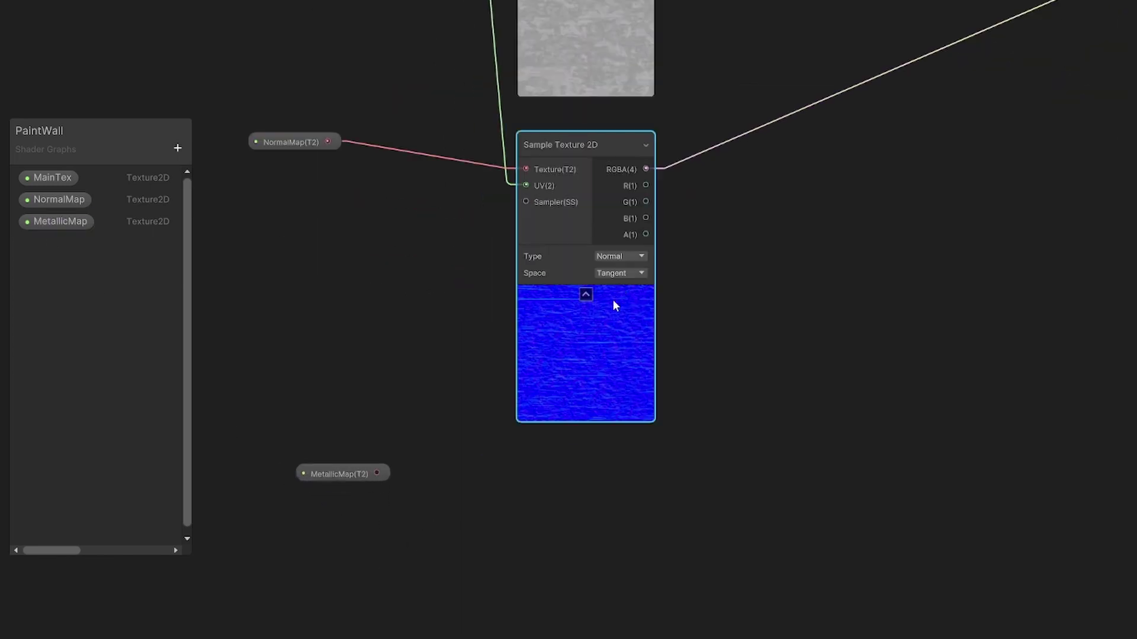
{"action": "key", "text": "ctrl+d"}
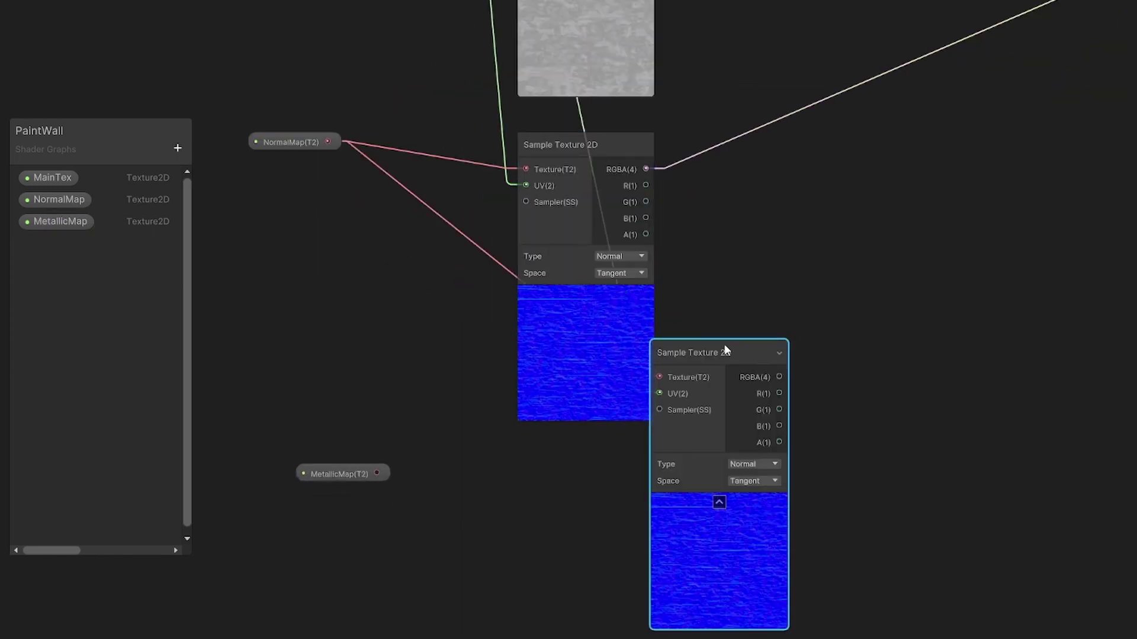
{"action": "left_click_drag", "start_coordinate": [723, 345], "coordinate": [605, 489]}
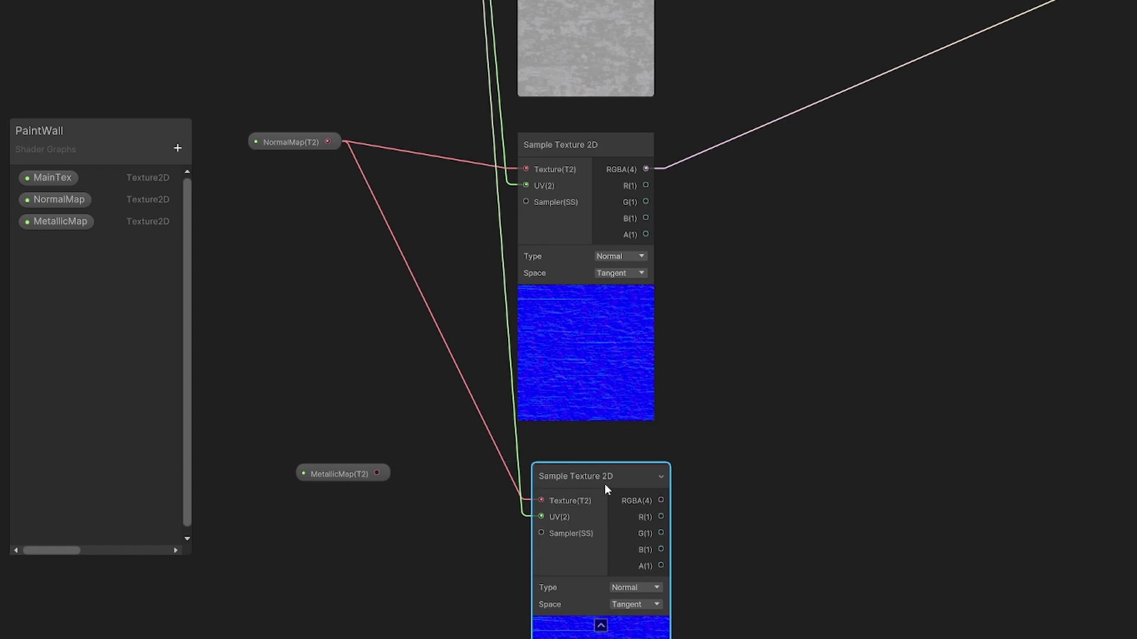
Set the lowest sampler's type to Default and connect MetallicMap to its texture input
{"action": "left_click", "coordinate": [636, 587]}
{"action": "left_click", "coordinate": [647, 601]}
{"action": "left_click_drag", "start_coordinate": [378, 474], "coordinate": [394, 475]}
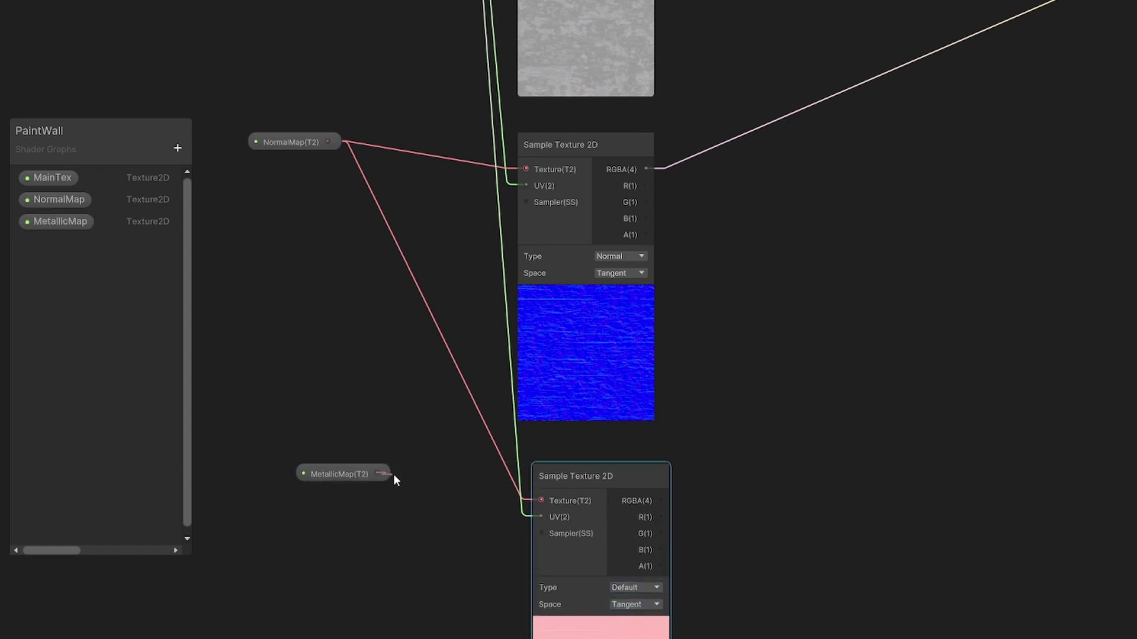
{"action": "left_click_drag", "start_coordinate": [475, 488], "coordinate": [541, 498]}
{"action": "scroll", "coordinate": [856, 408], "scroll_direction": "down", "scroll_amount": 4}
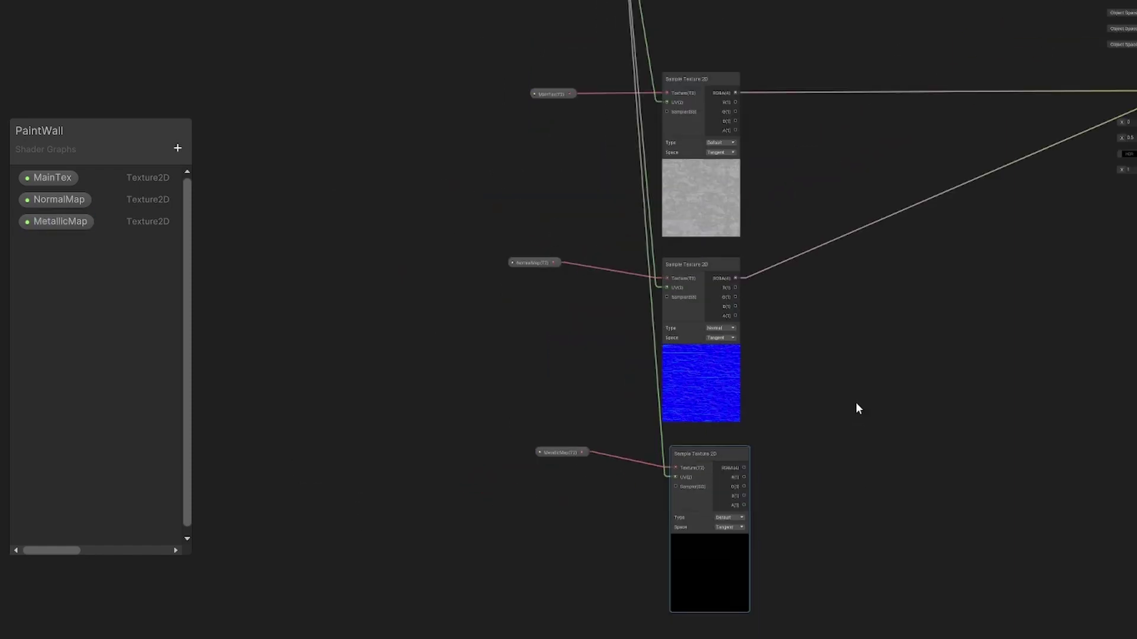
Connect the RGBA output of the MetallicMap sampler to the Fragment block's Metallic input
{"action": "scroll", "coordinate": [855, 402], "scroll_direction": "up", "scroll_amount": 2}
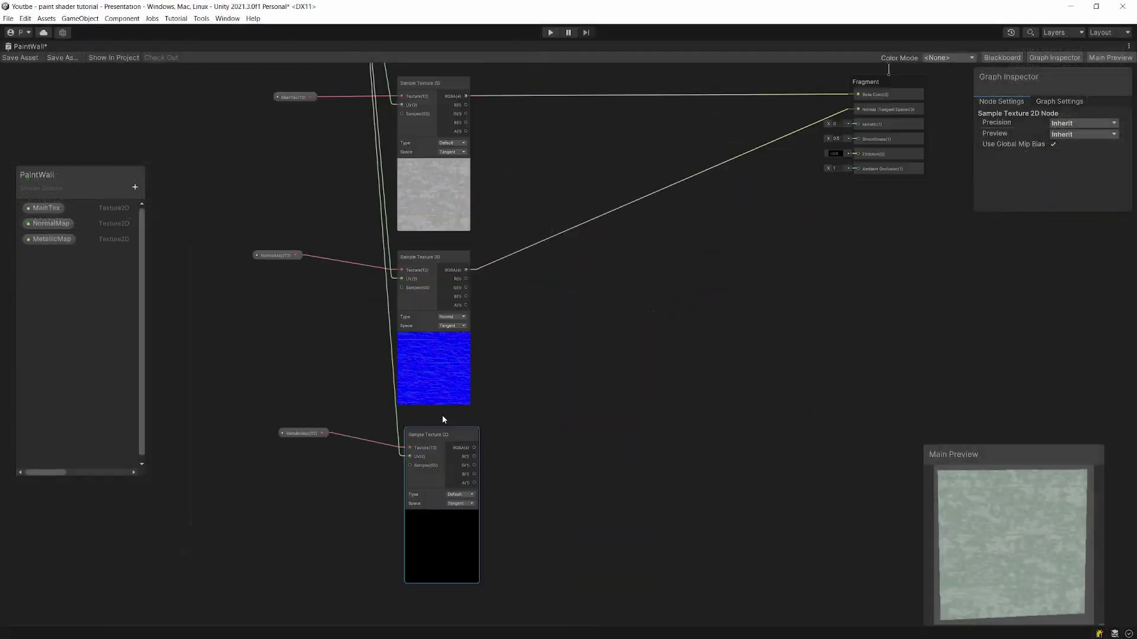
{"action": "scroll", "coordinate": [442, 419], "scroll_direction": "up", "scroll_amount": 2}
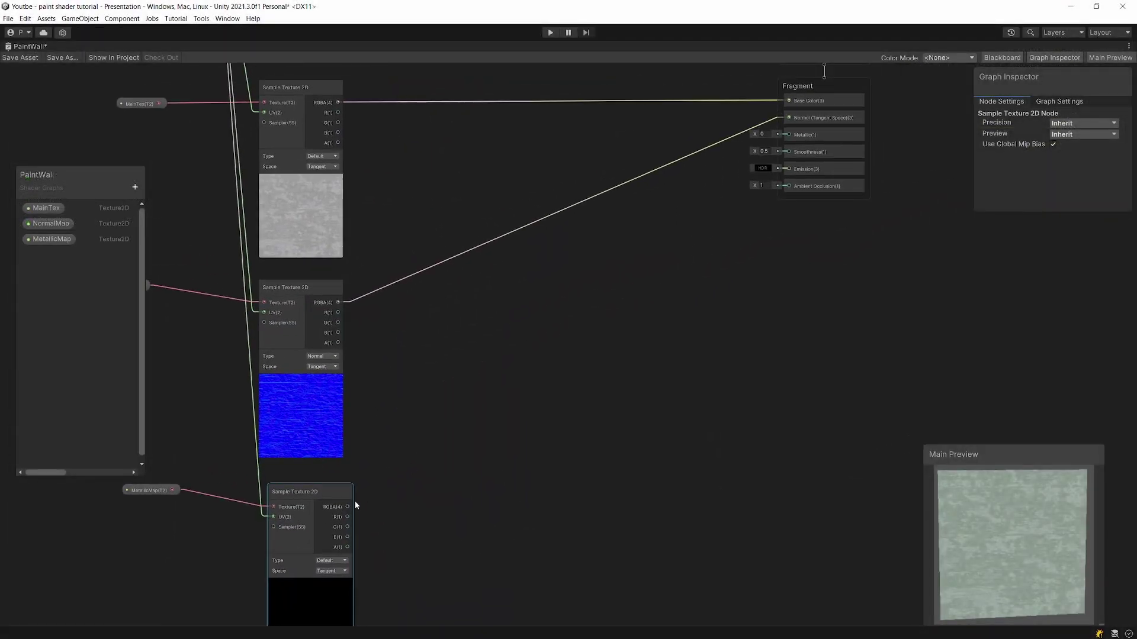
{"action": "left_click_drag", "start_coordinate": [354, 504], "coordinate": [779, 150]}
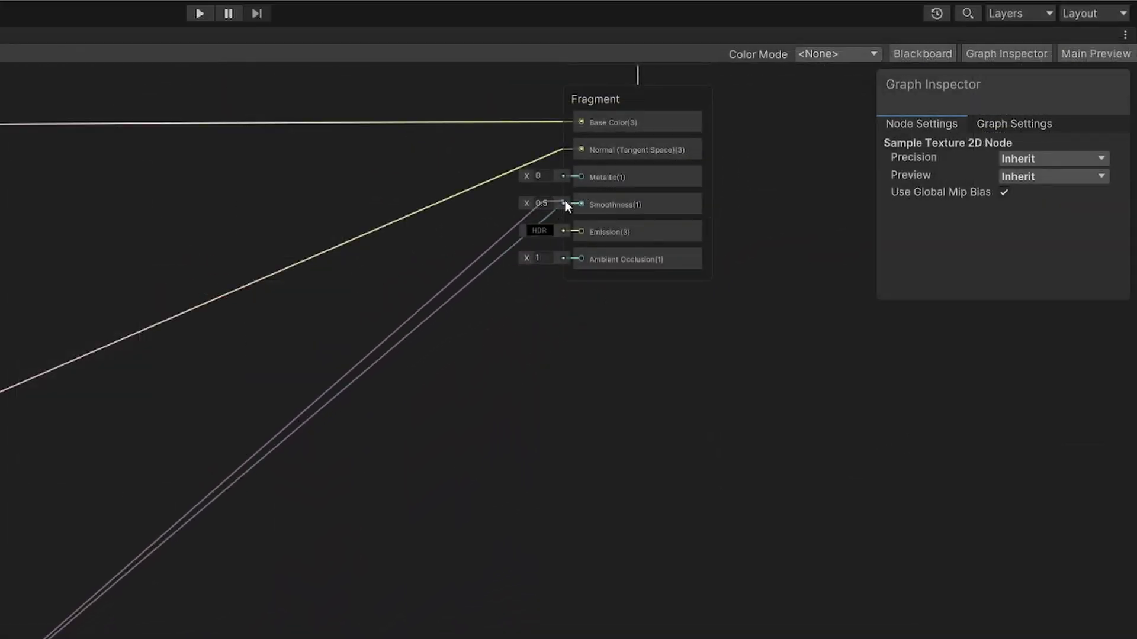
{"action": "left_click_drag", "start_coordinate": [565, 200], "coordinate": [580, 182]}
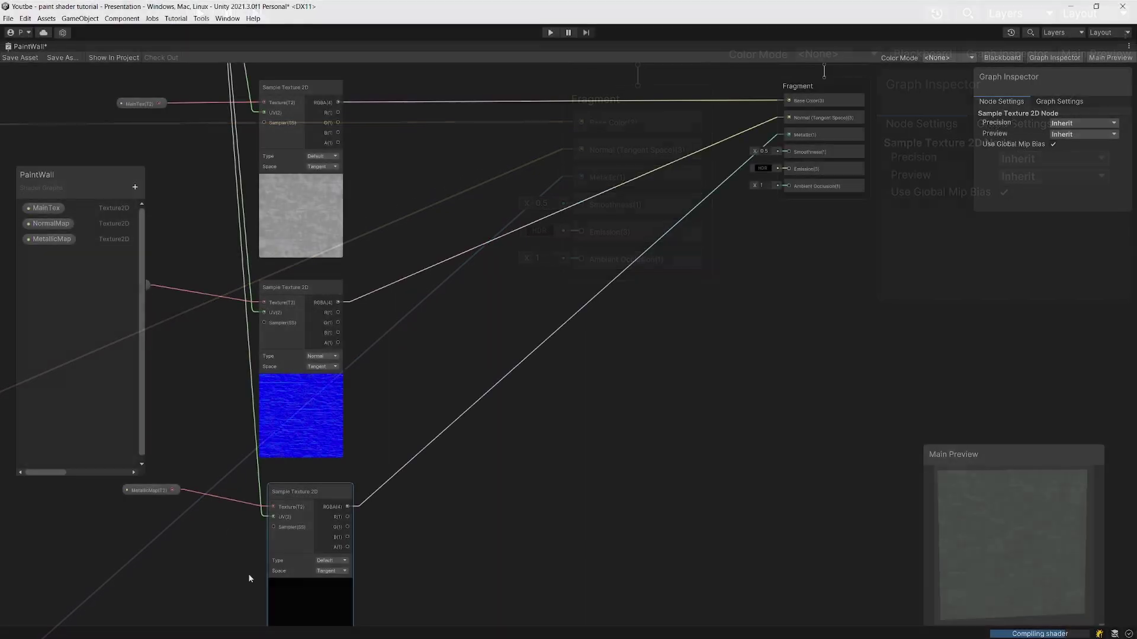
Reset the main preview mesh to Quad
{"action": "scroll", "coordinate": [248, 579], "scroll_direction": "up", "scroll_amount": 4}
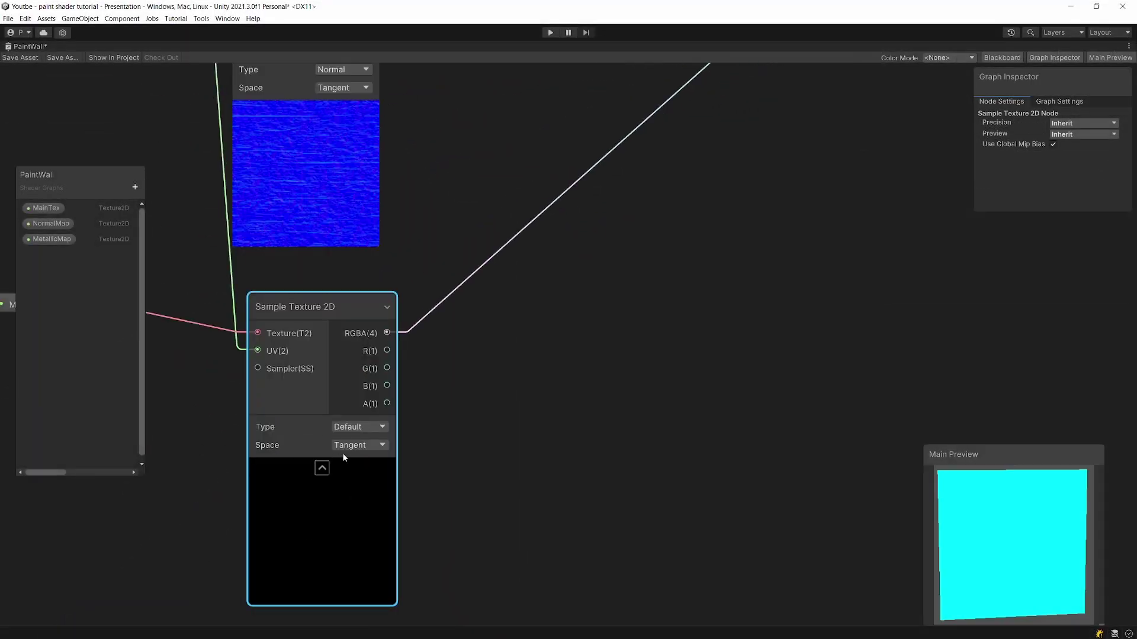
{"action": "right_click", "coordinate": [1049, 541]}
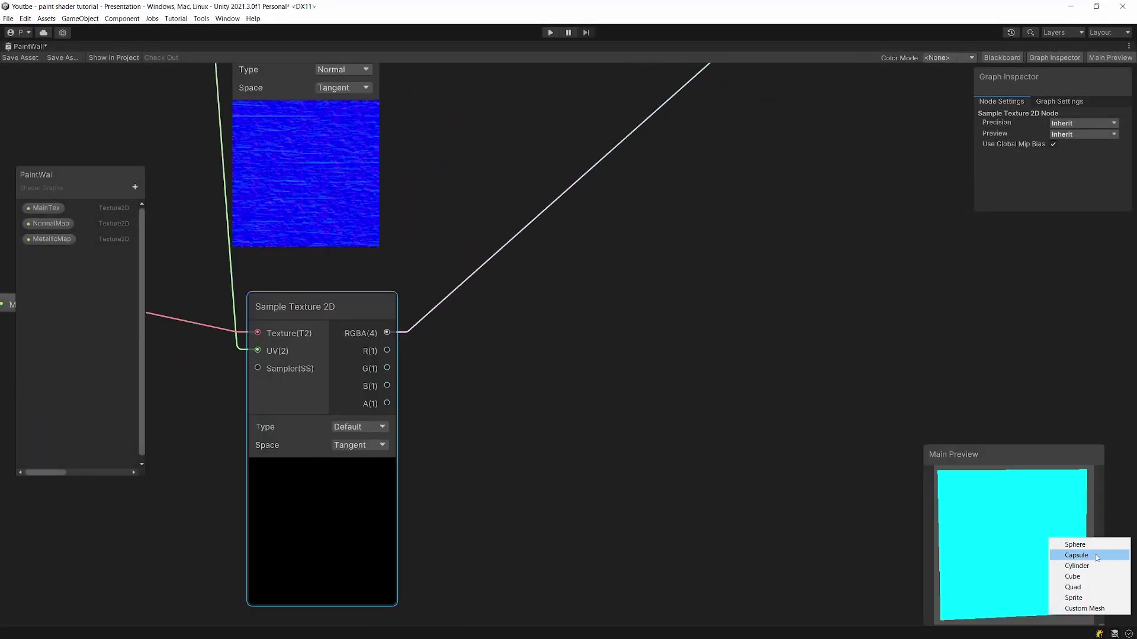
{"action": "left_click", "coordinate": [1092, 592]}
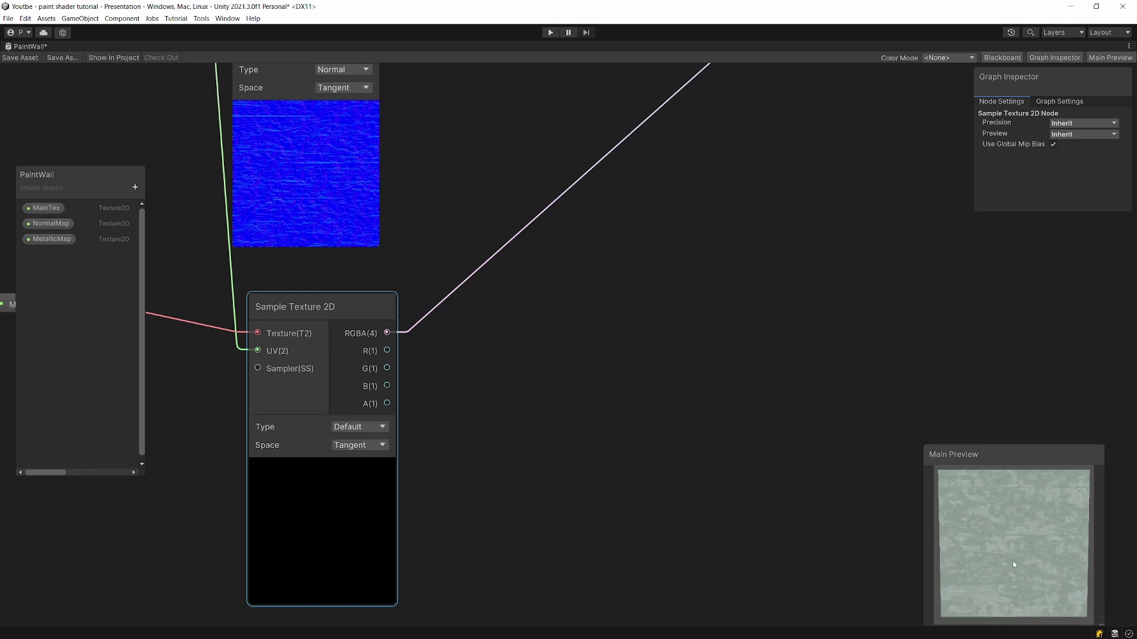
Shift the UV node slightly farther left of the texture samplers and save the PaintWall graph asset
{"action": "scroll", "coordinate": [698, 401], "scroll_direction": "down", "scroll_amount": 5}
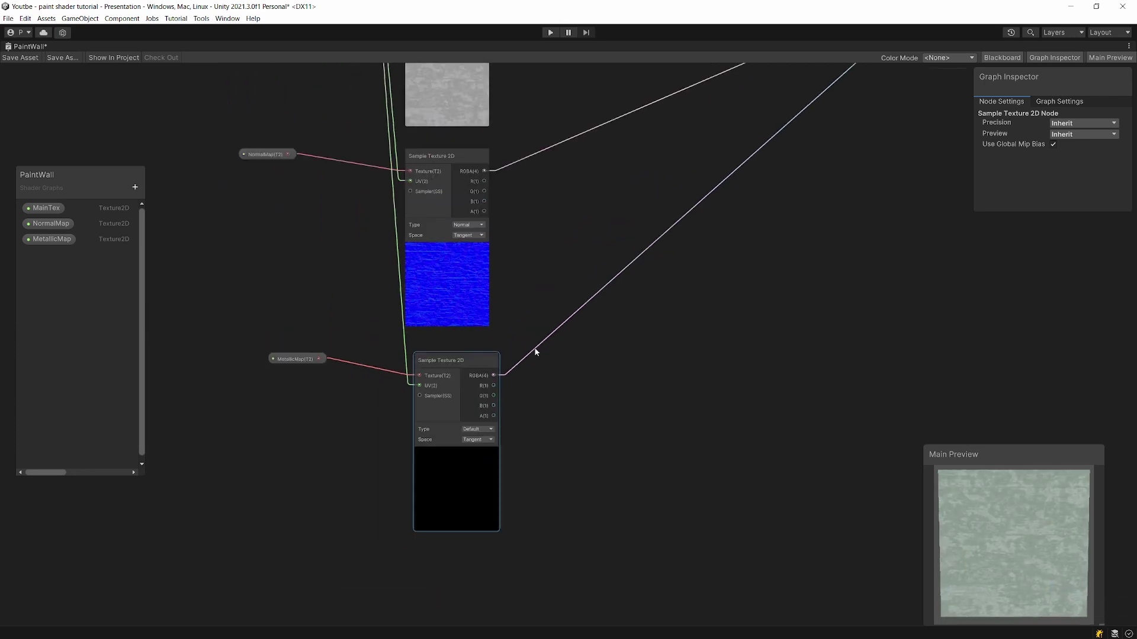
{"action": "middle_click_drag", "start_coordinate": [479, 232], "coordinate": [451, 334]}
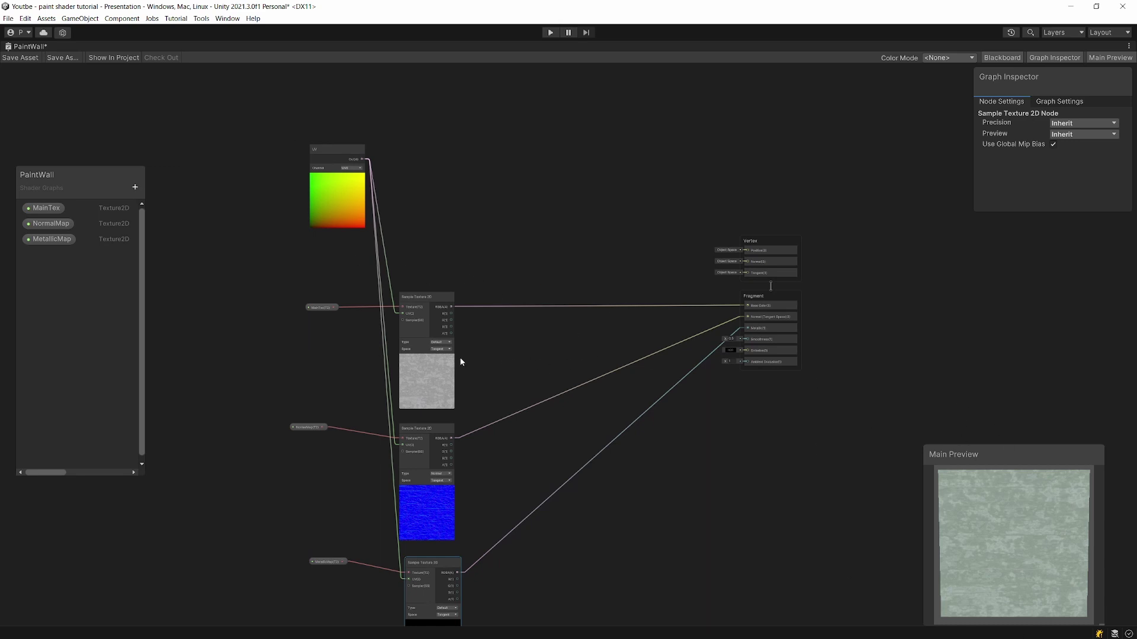
{"action": "left_click_drag", "start_coordinate": [329, 152], "coordinate": [311, 152]}
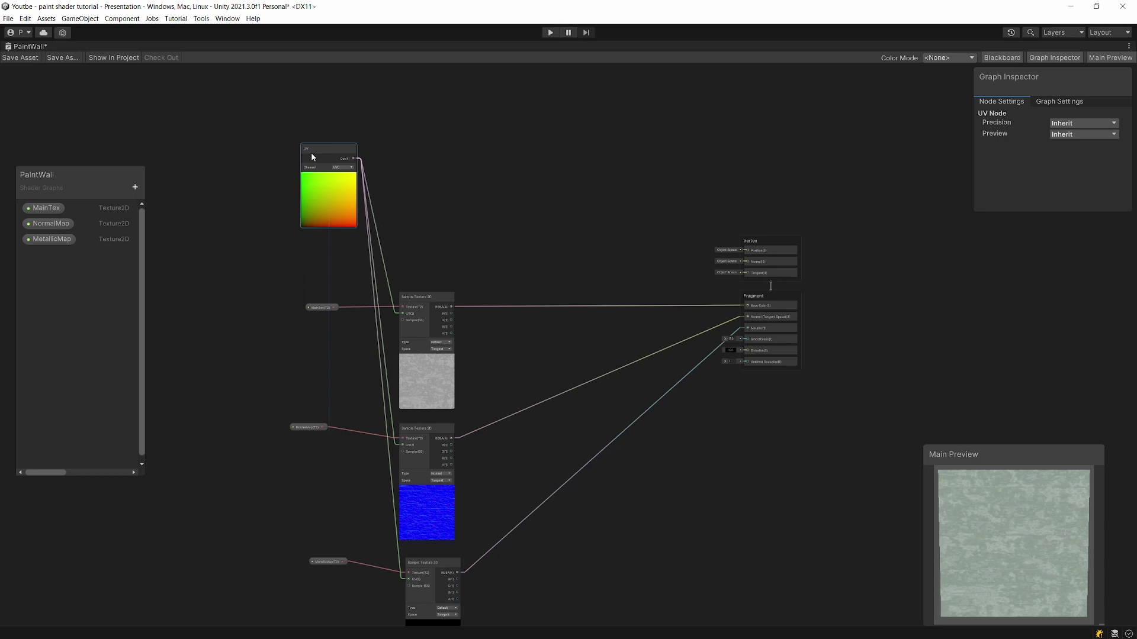
{"action": "left_click", "coordinate": [20, 59]}
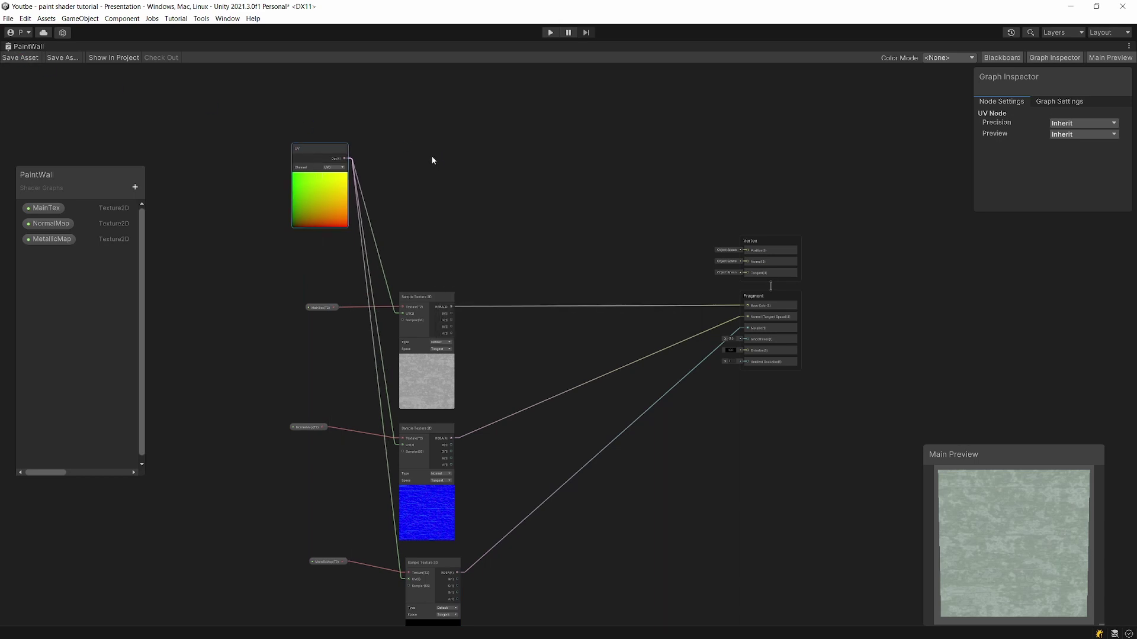
Add a Split node fed by the UV node's output
{"action": "middle_click_drag", "start_coordinate": [536, 178], "coordinate": [507, 247]}
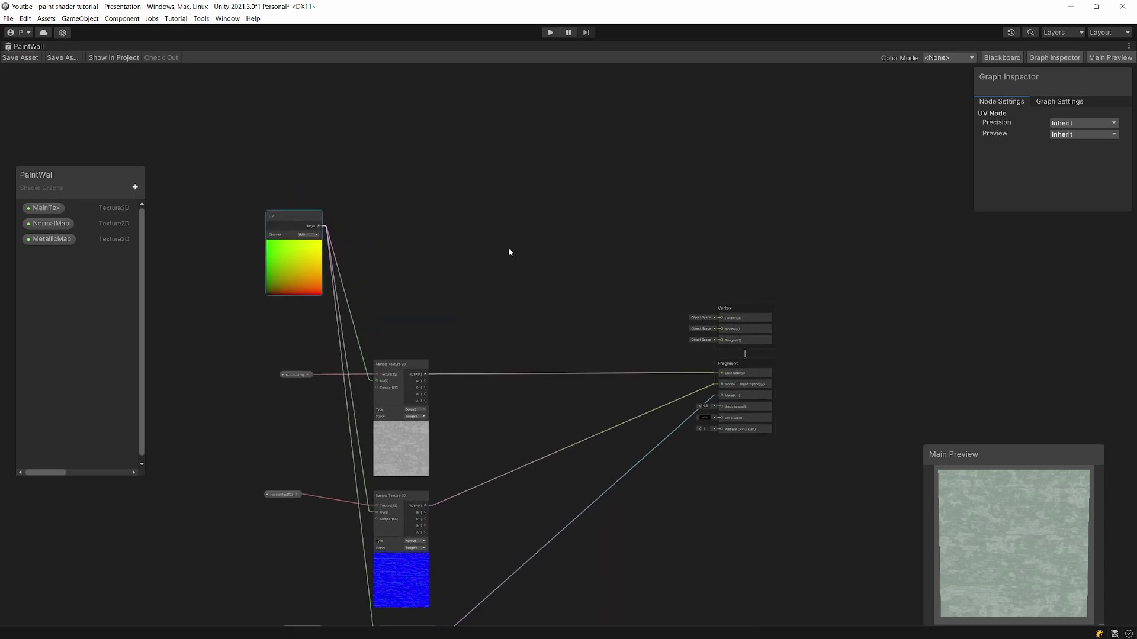
{"action": "scroll", "coordinate": [414, 279], "scroll_direction": "up", "scroll_amount": 1}
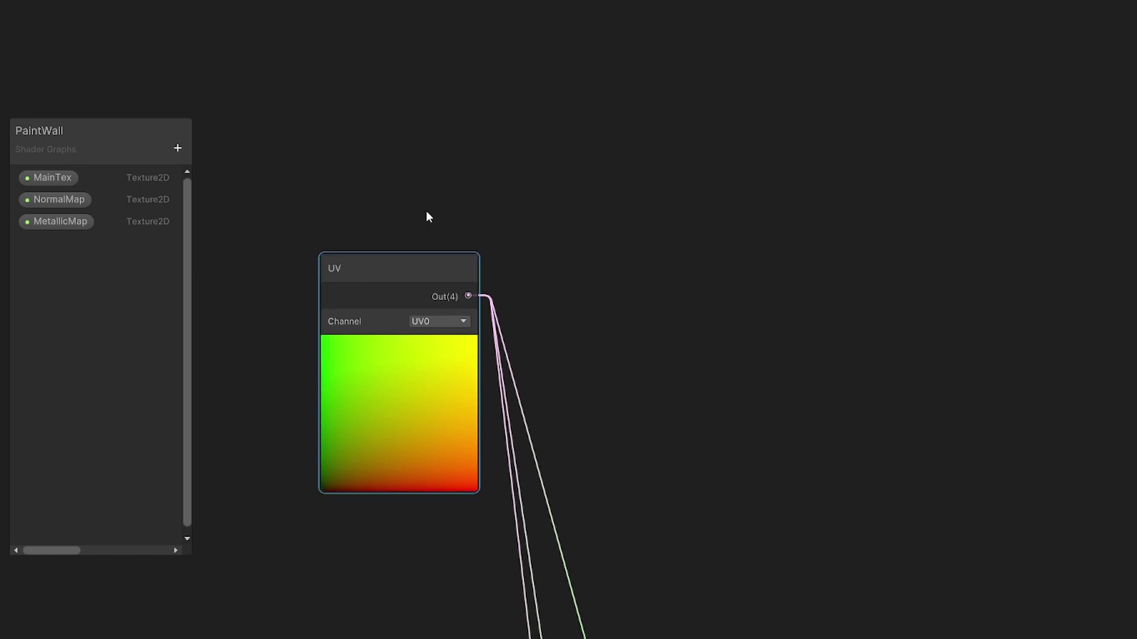
{"action": "left_click_drag", "start_coordinate": [468, 296], "coordinate": [581, 270]}
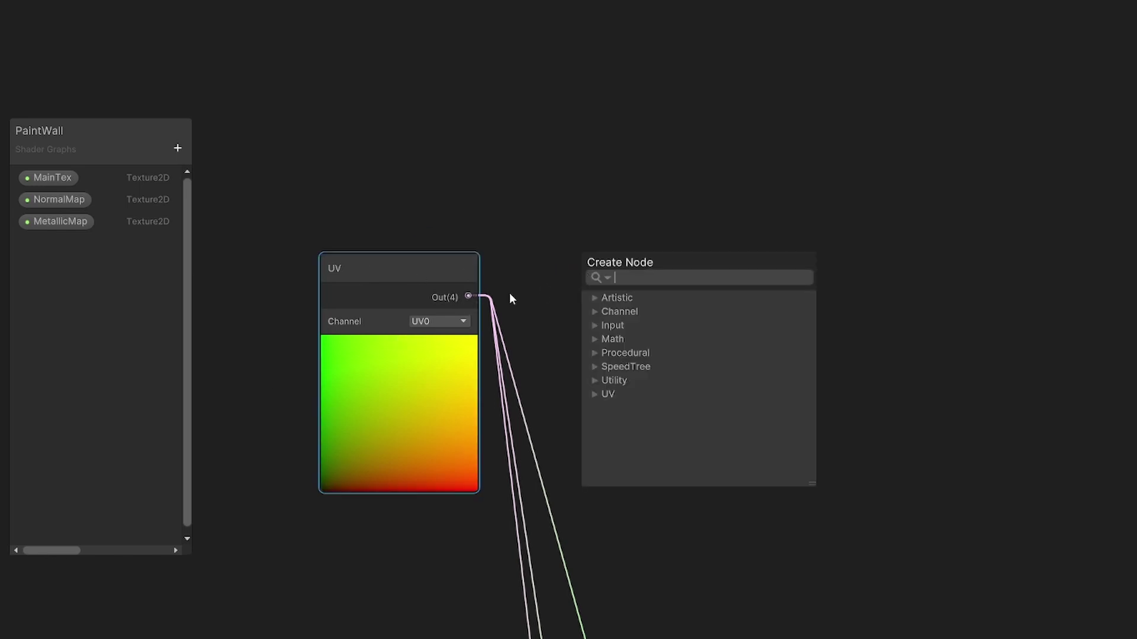
{"action": "type", "text": "split"}
{"action": "key", "text": "Return"}
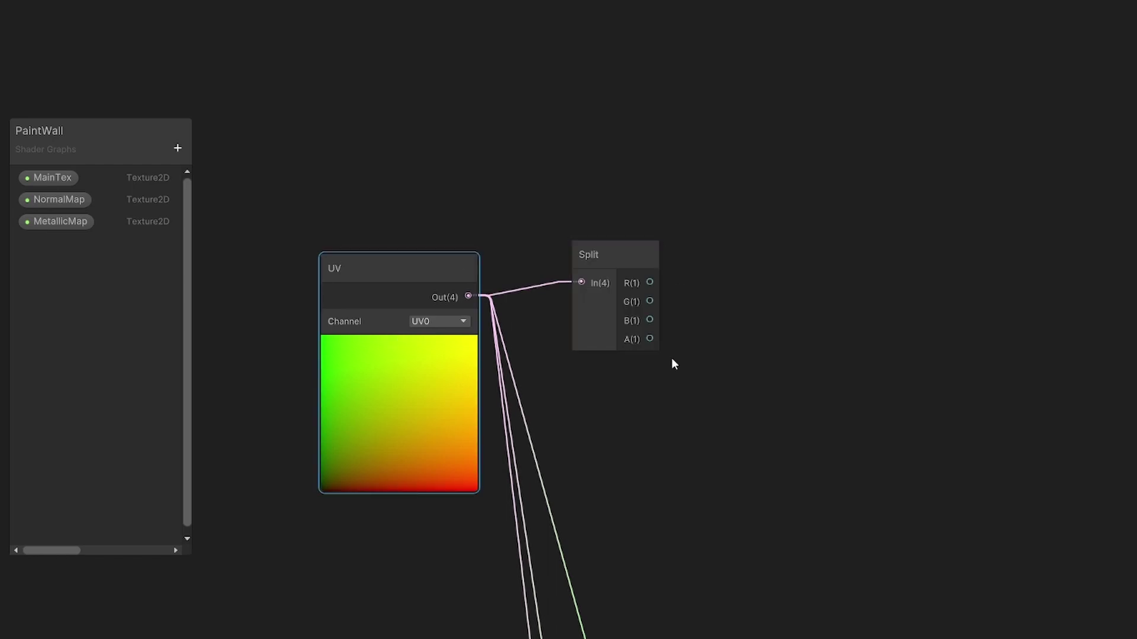
Add a Preview node on the Split node's R output, and switch its input to the G output
{"action": "left_click_drag", "start_coordinate": [651, 283], "coordinate": [718, 270]}
{"action": "type", "text": "p"}
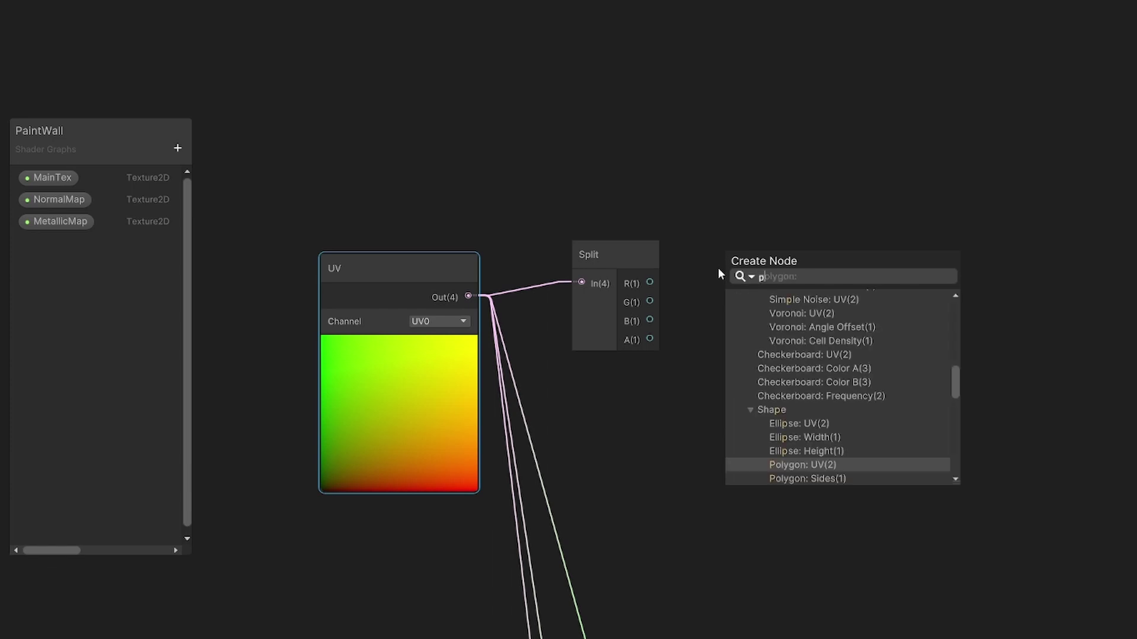
{"action": "type", "text": "rev"}
{"action": "key", "text": "Return"}
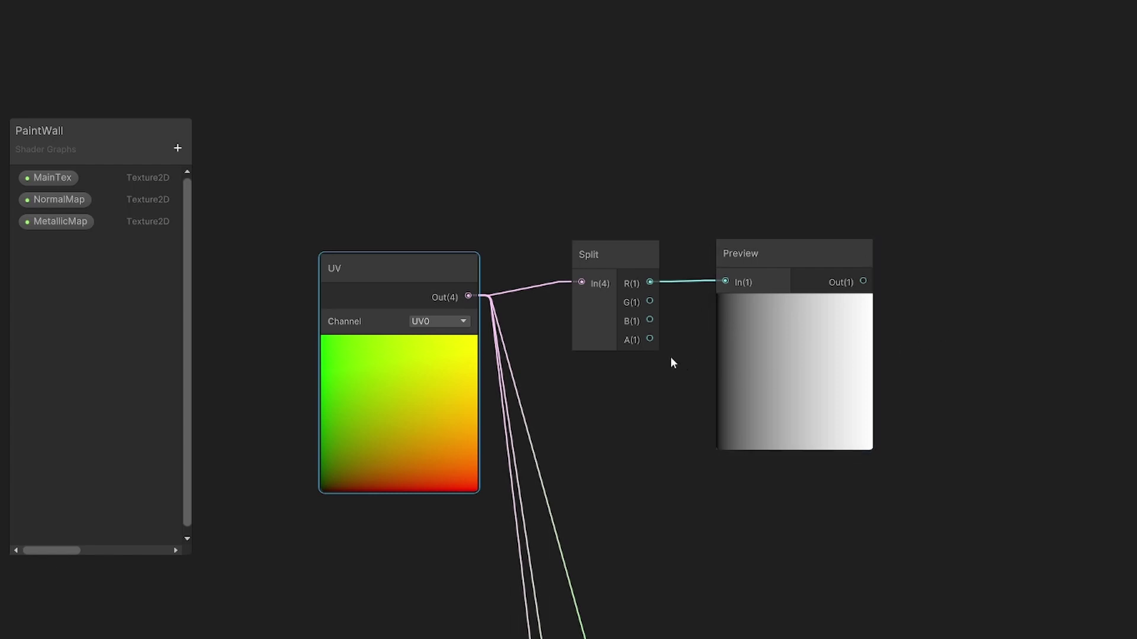
{"action": "left_click_drag", "start_coordinate": [650, 302], "coordinate": [727, 283]}
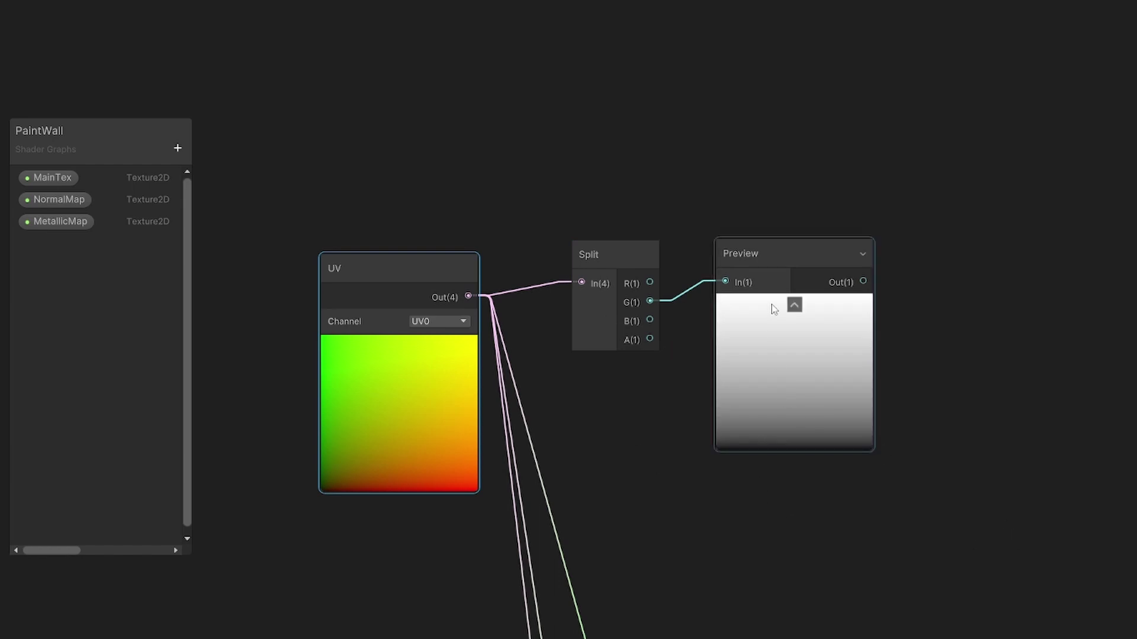
{"action": "left_click", "coordinate": [383, 251]}
Add a Step node with the Preview output feeding its In port, align it beside the Preview node, and set its Edge to 0.64
{"action": "left_click_drag", "start_coordinate": [862, 281], "coordinate": [995, 299]}
{"action": "type", "text": "step"}
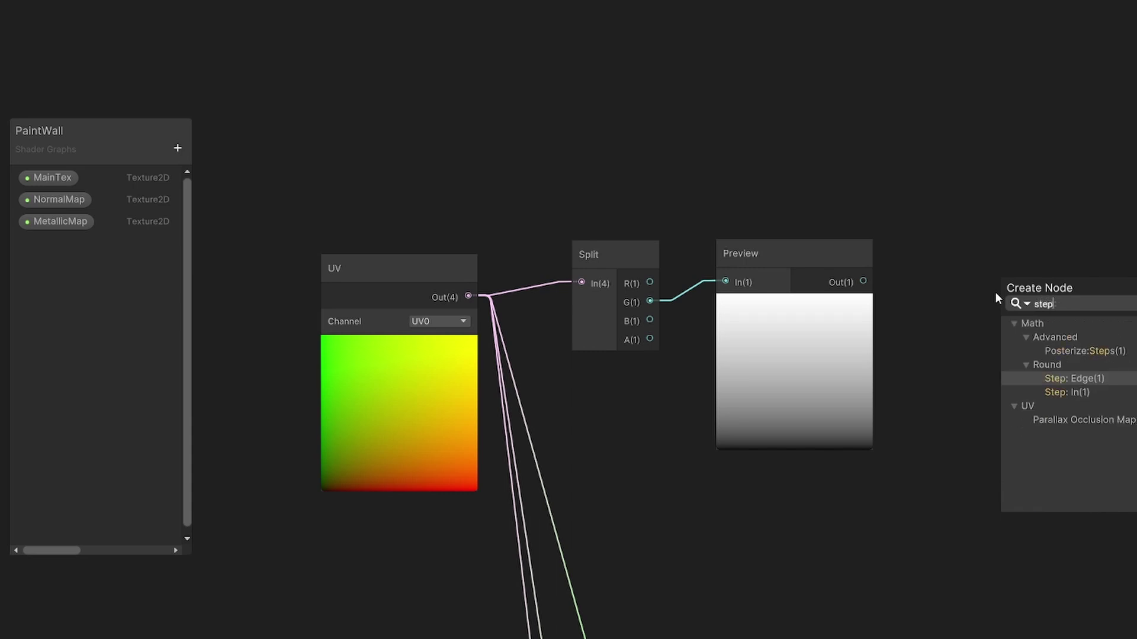
{"action": "left_click", "coordinate": [1062, 393]}
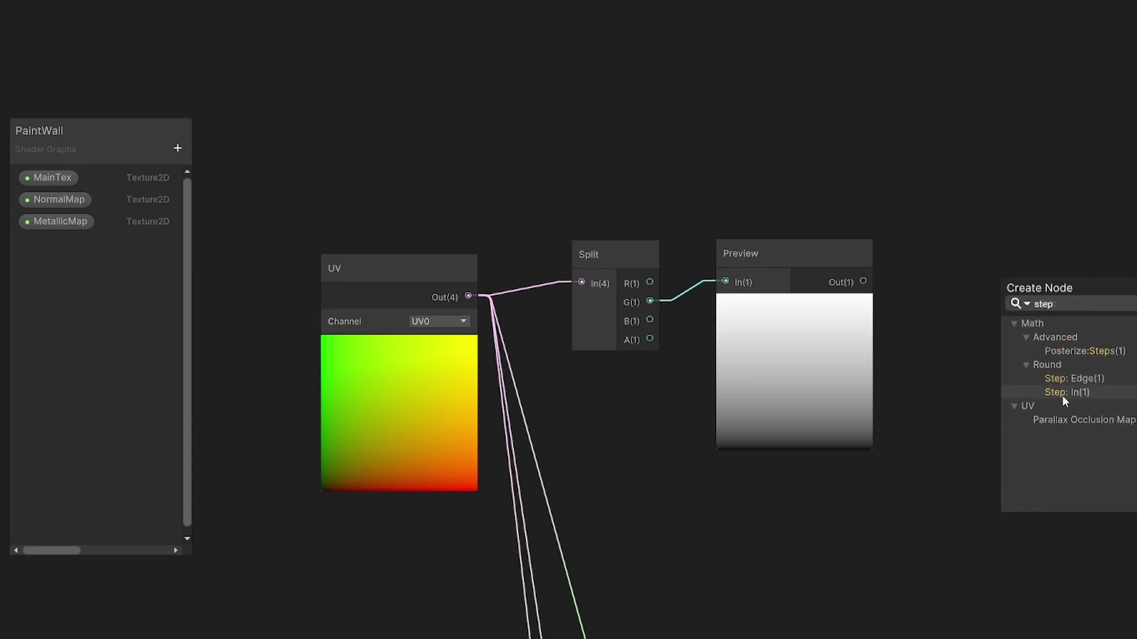
{"action": "left_click", "coordinate": [1062, 396]}
{"action": "left_click_drag", "start_coordinate": [1046, 251], "coordinate": [1034, 241]}
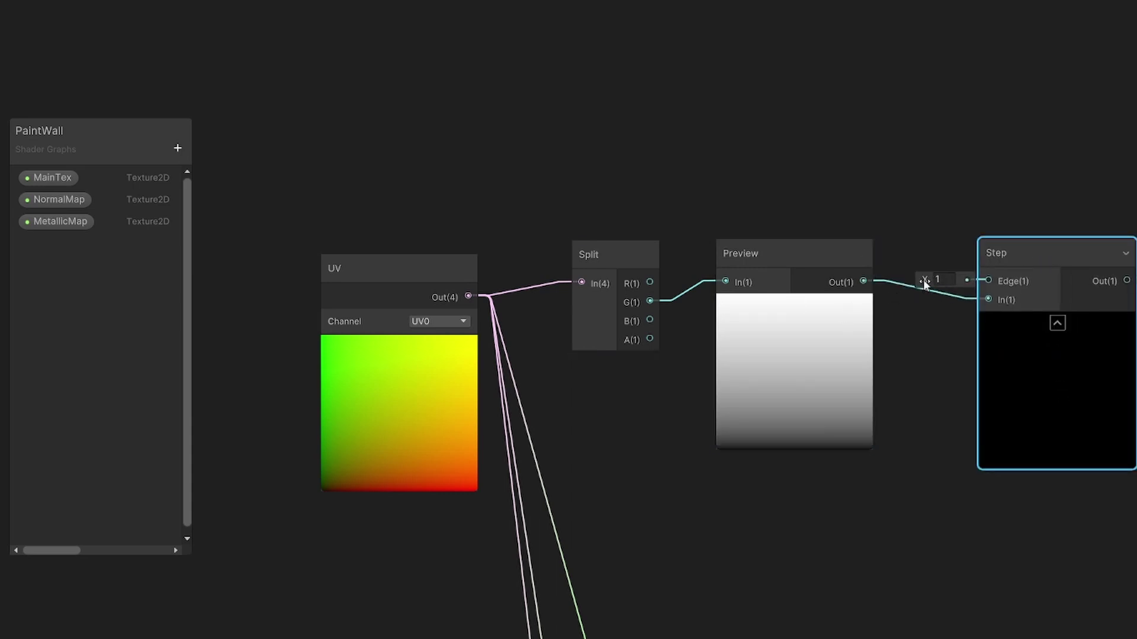
{"action": "left_click_drag", "start_coordinate": [923, 280], "coordinate": [911, 281]}
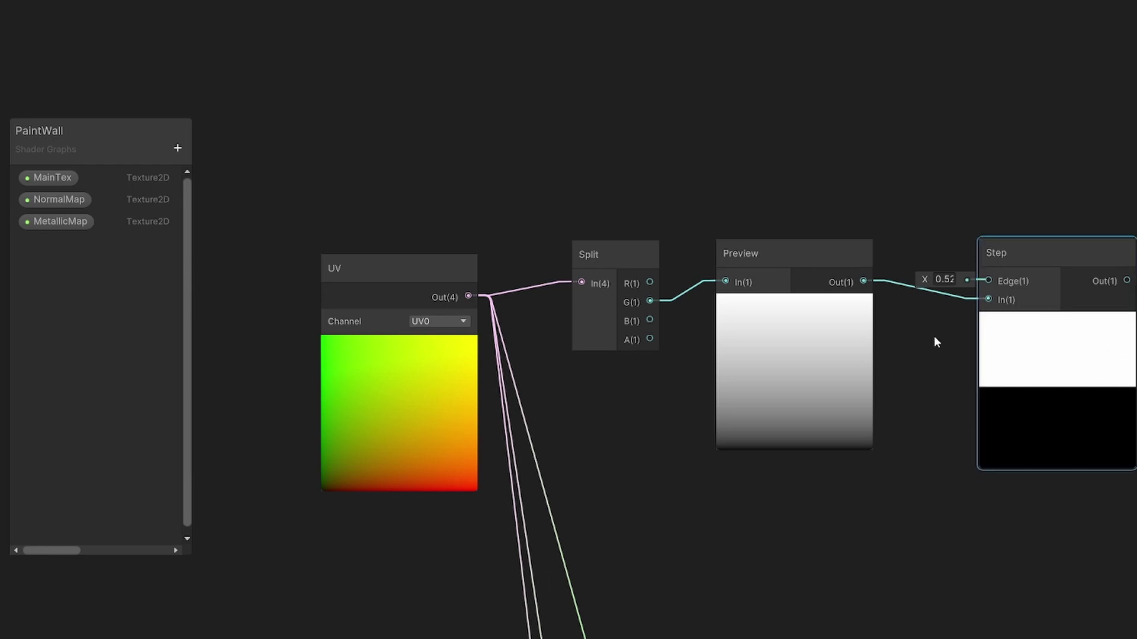
{"action": "left_click_drag", "start_coordinate": [931, 279], "coordinate": [917, 270]}
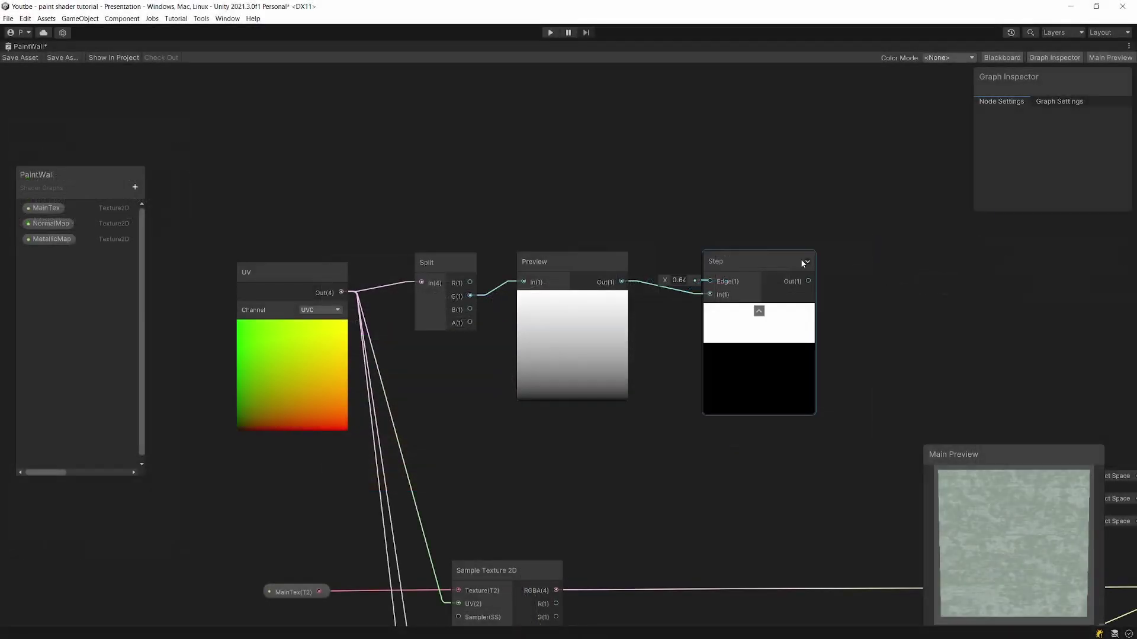
{"action": "middle_click_drag", "start_coordinate": [1116, 248], "coordinate": [852, 215]}
{"action": "scroll", "coordinate": [587, 254], "scroll_direction": "up", "scroll_amount": 2}
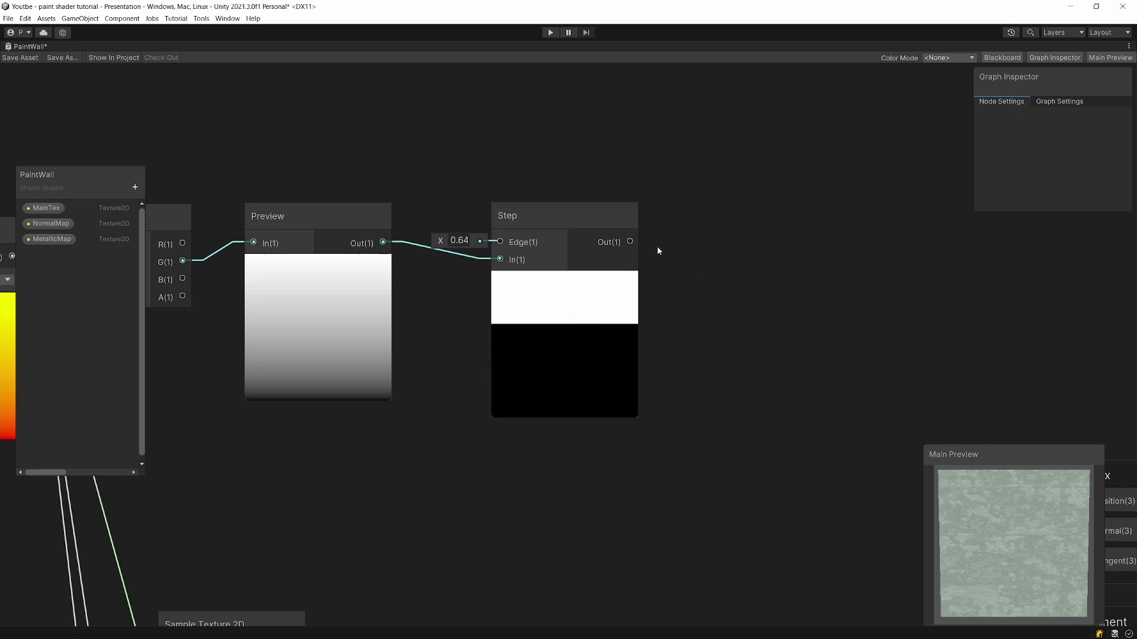
{"action": "scroll", "coordinate": [464, 403], "scroll_direction": "down", "scroll_amount": 5}
{"action": "scroll", "coordinate": [531, 257], "scroll_direction": "up", "scroll_amount": 2}
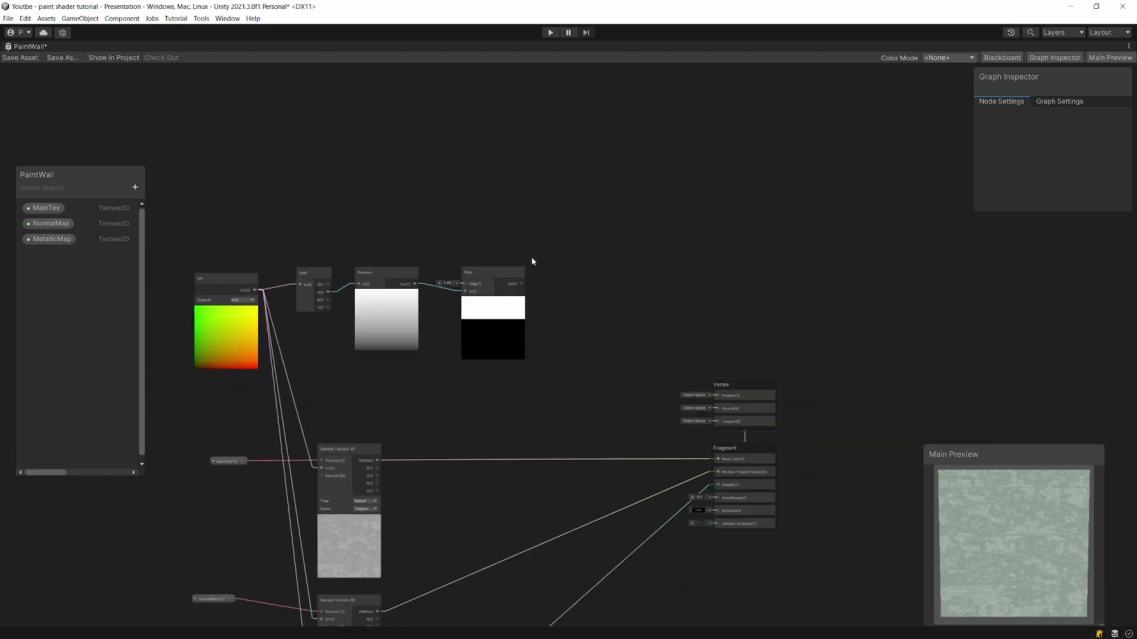
{"action": "key", "text": "space"}
{"action": "type", "text": "mu"}
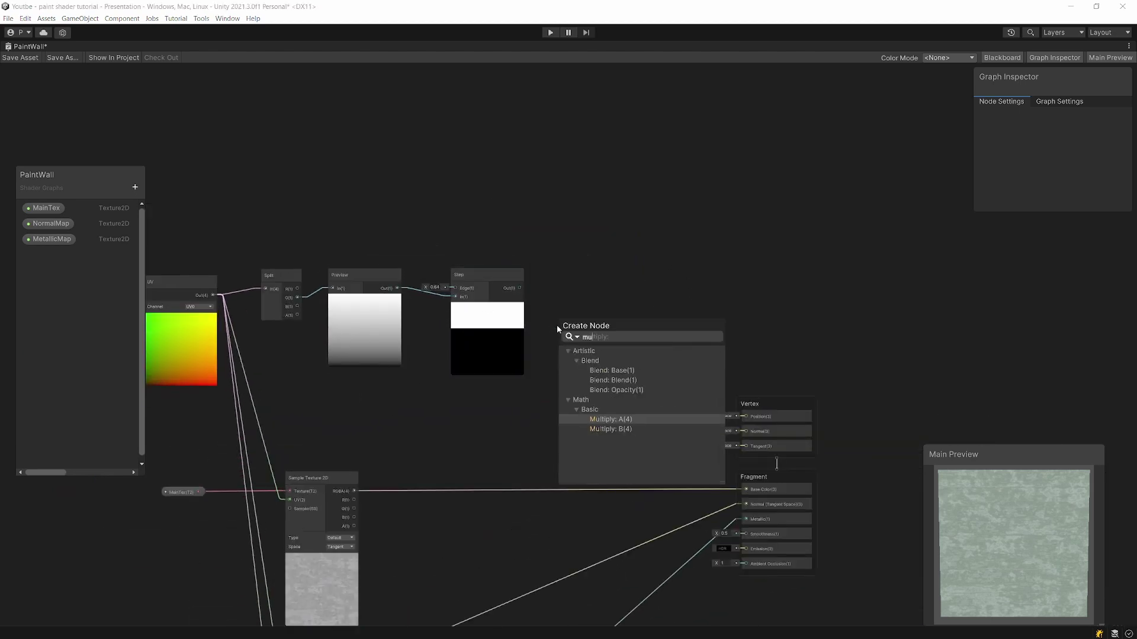
{"action": "type", "text": "l"}
{"action": "key", "text": "Return"}
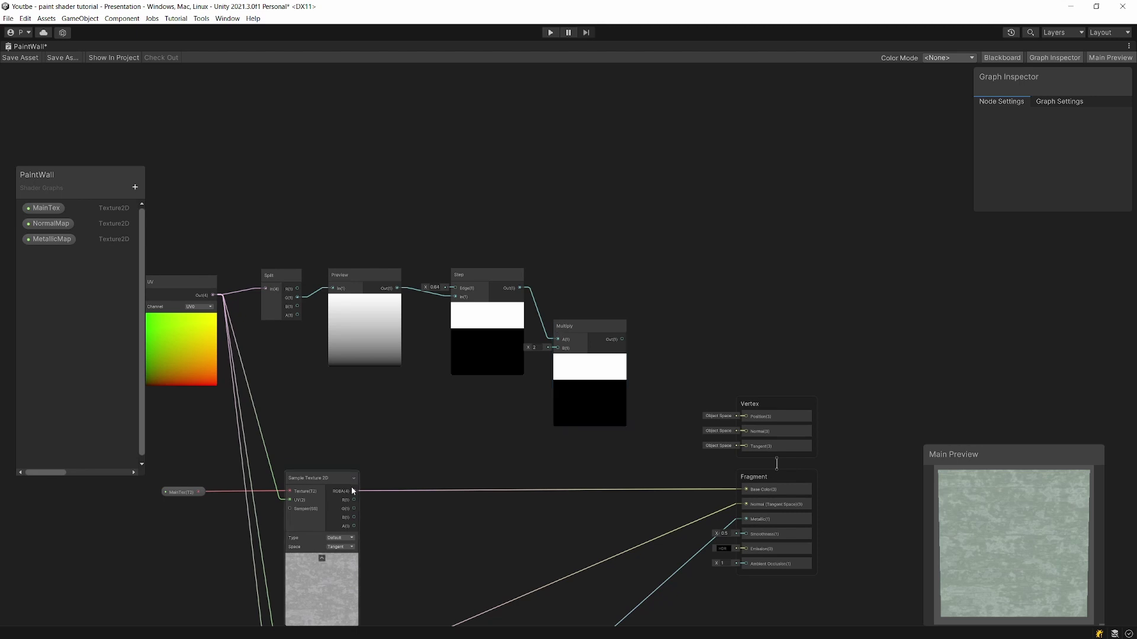
{"action": "left_click_drag", "start_coordinate": [353, 491], "coordinate": [557, 347]}
{"action": "scroll", "coordinate": [562, 379], "scroll_direction": "up", "scroll_amount": 5}
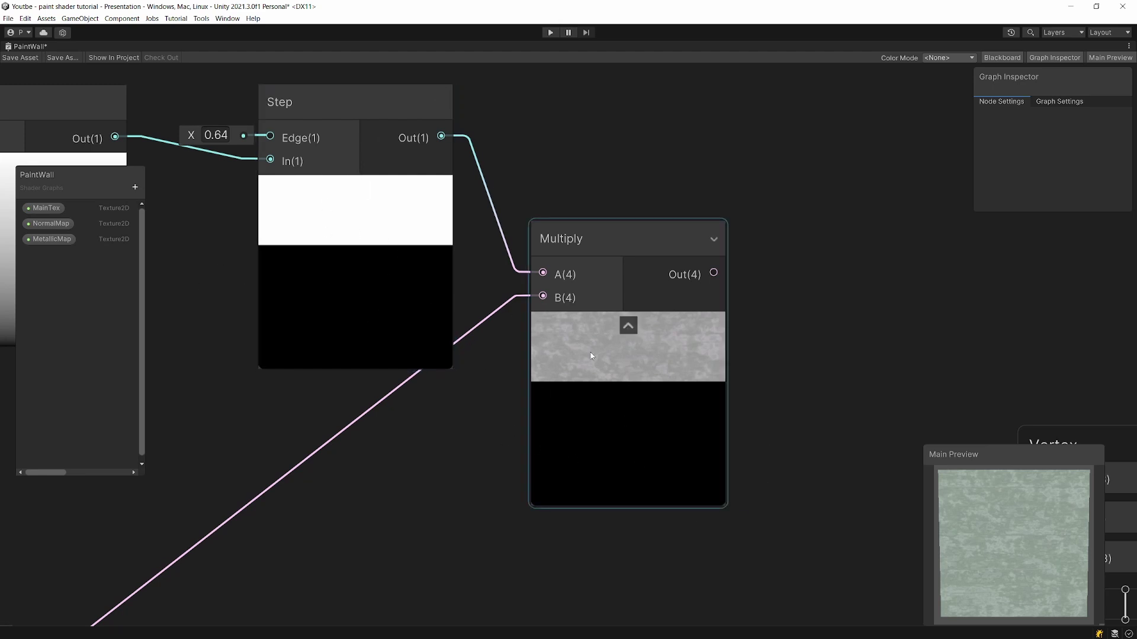
{"action": "scroll", "coordinate": [542, 416], "scroll_direction": "down", "scroll_amount": 4}
{"action": "left_click", "coordinate": [599, 305]}
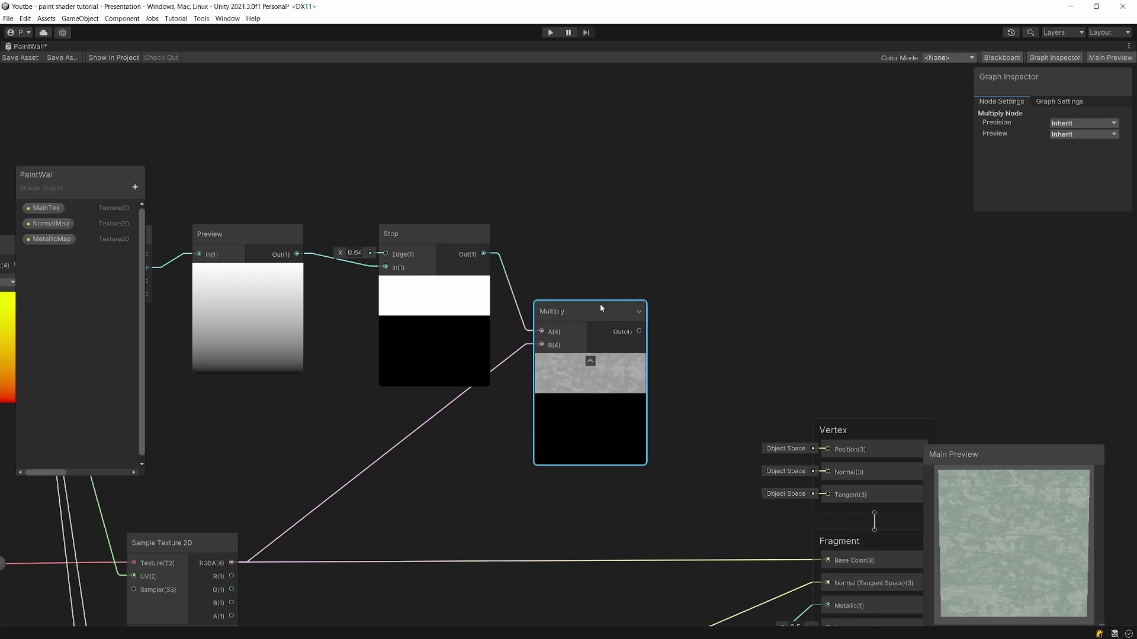
{"action": "key", "text": "Delete"}
{"action": "scroll", "coordinate": [541, 329], "scroll_direction": "down", "scroll_amount": 2}
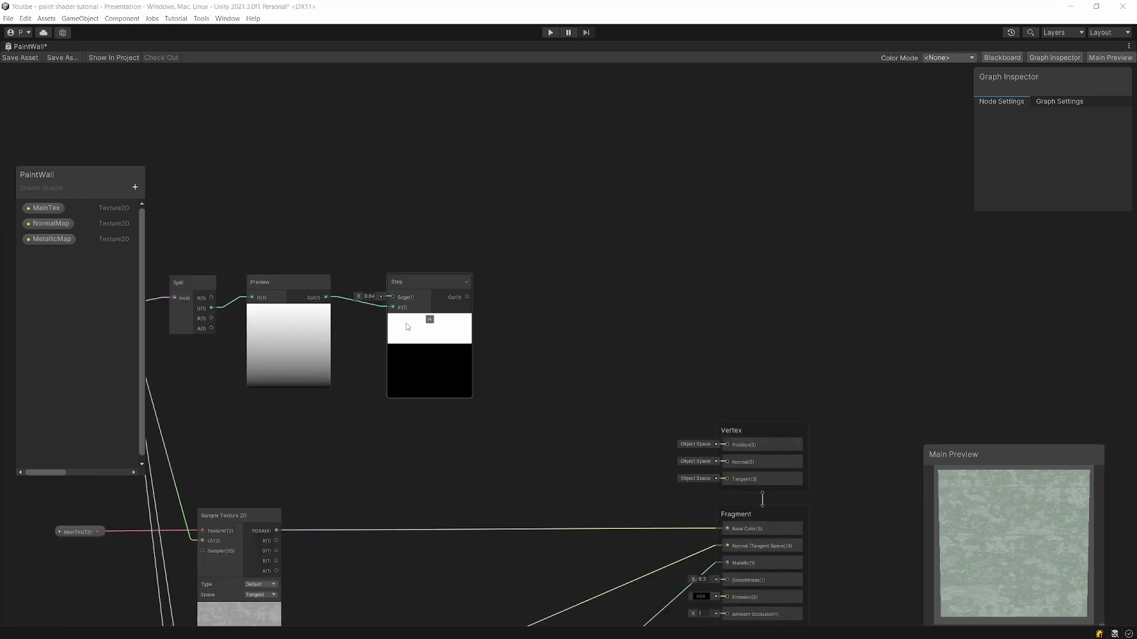
Add a Multiply node with the Step output in A and the MainTex sampler's RGBA in B, aligned level with the Step node
{"action": "middle_click_drag", "start_coordinate": [514, 341], "coordinate": [433, 272]}
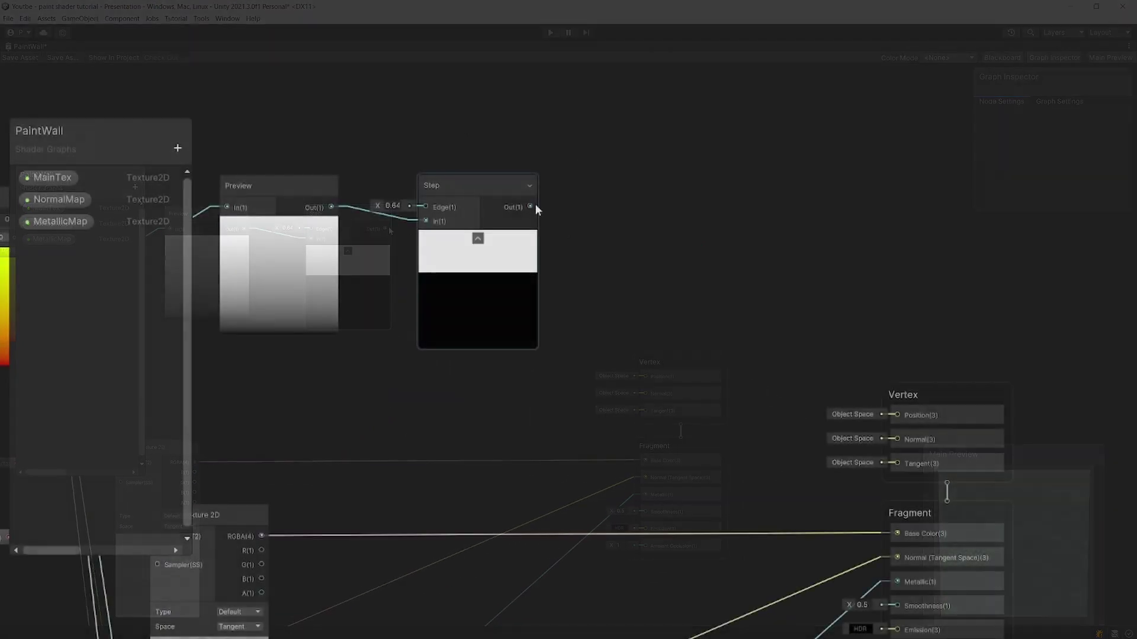
{"action": "left_click_drag", "start_coordinate": [386, 229], "coordinate": [432, 227]}
{"action": "type", "text": "mul"}
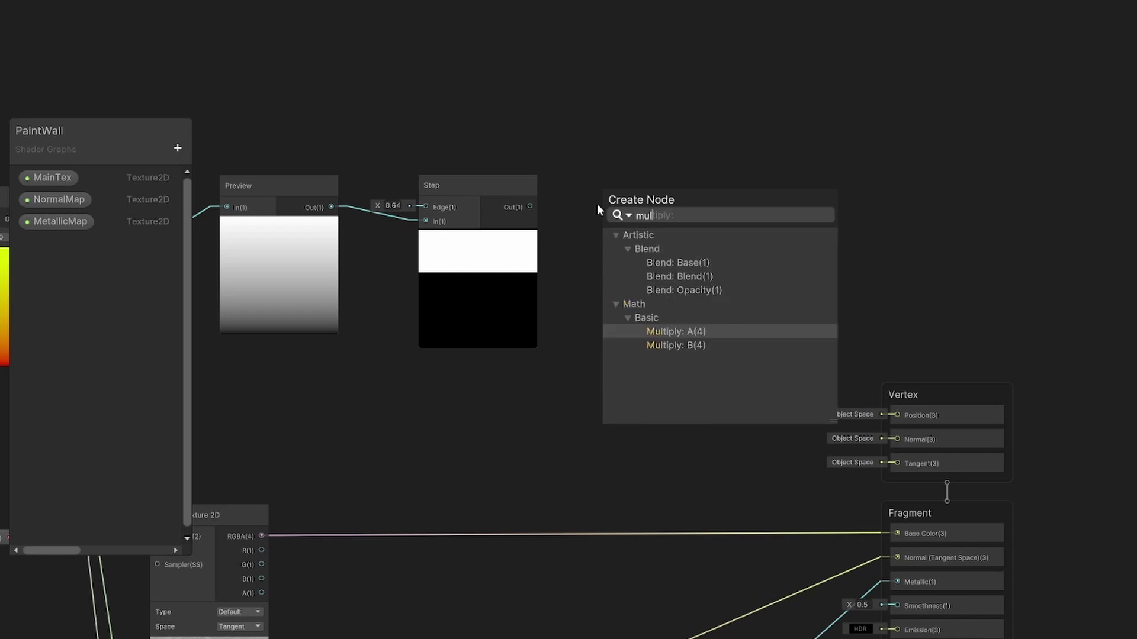
{"action": "key", "text": "Return"}
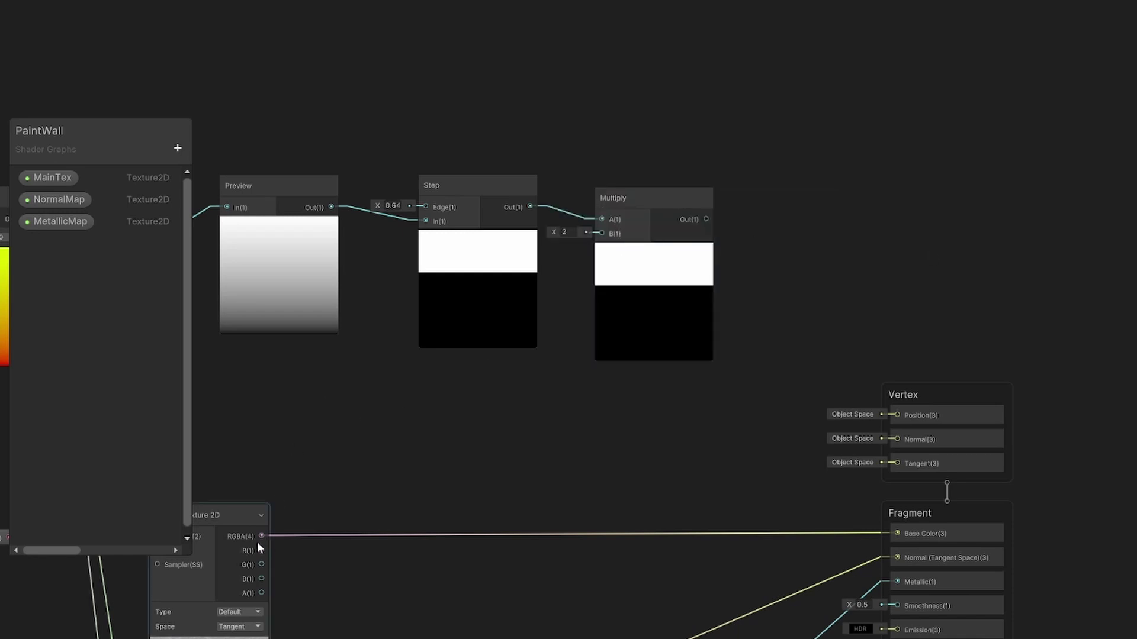
{"action": "left_click_drag", "start_coordinate": [261, 536], "coordinate": [603, 234]}
{"action": "scroll", "coordinate": [633, 243], "scroll_direction": "up", "scroll_amount": 3}
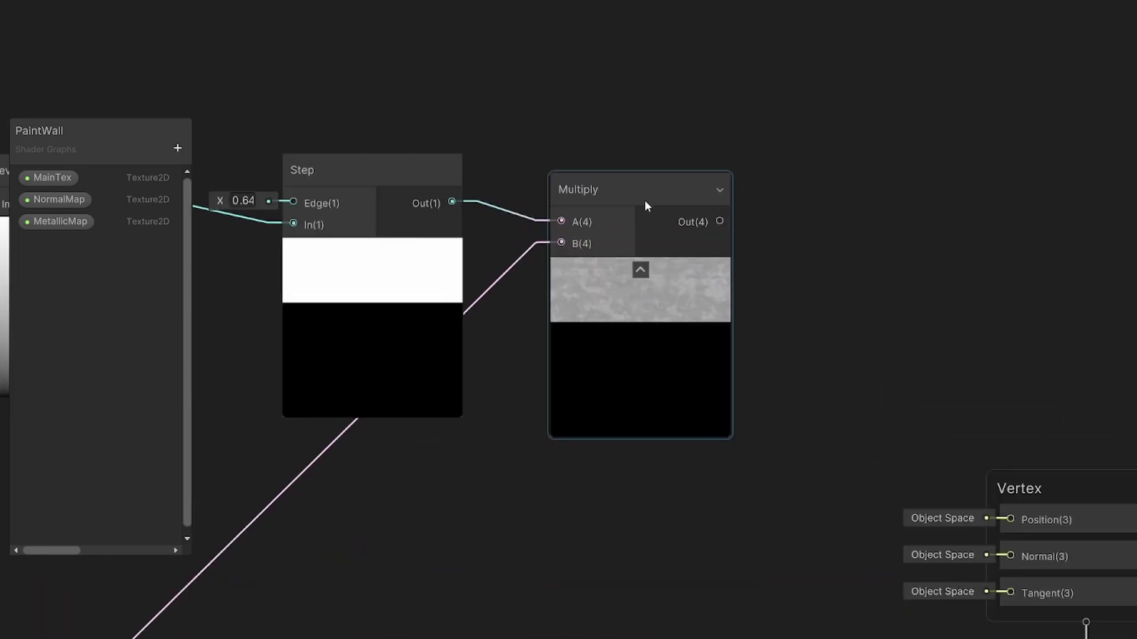
{"action": "left_click_drag", "start_coordinate": [644, 200], "coordinate": [664, 184]}
Add a second Multiply node with the first Multiply's output in A, placed well beyond it to leave room between them
{"action": "left_click_drag", "start_coordinate": [741, 202], "coordinate": [850, 197]}
{"action": "type", "text": "mul"}
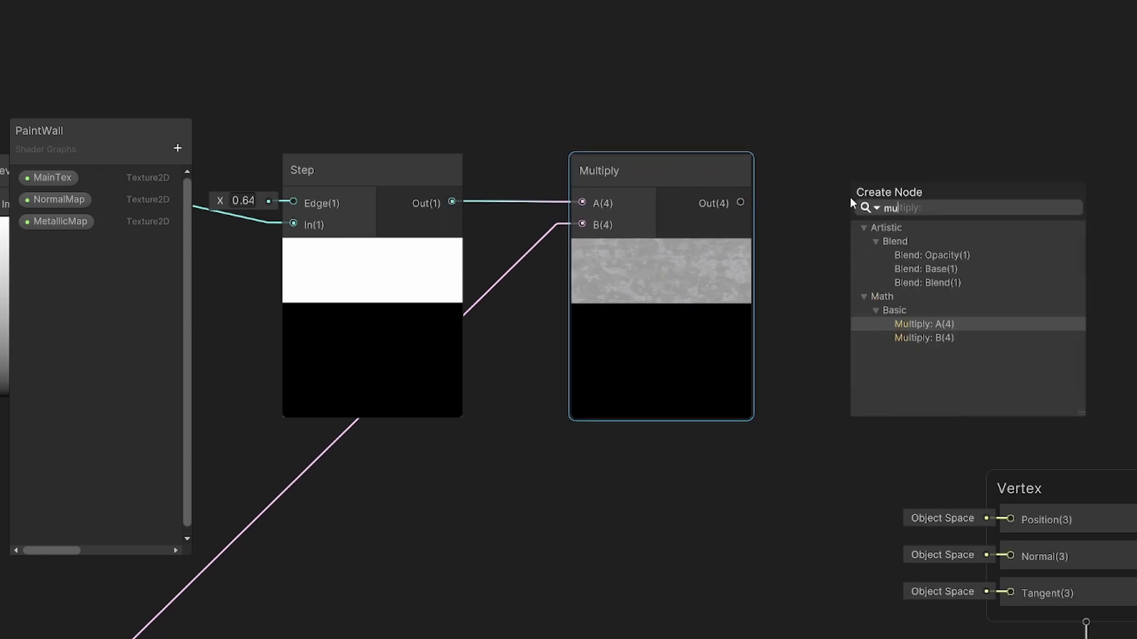
{"action": "key", "text": "Return"}
{"action": "left_click_drag", "start_coordinate": [984, 193], "coordinate": [1134, 192]}
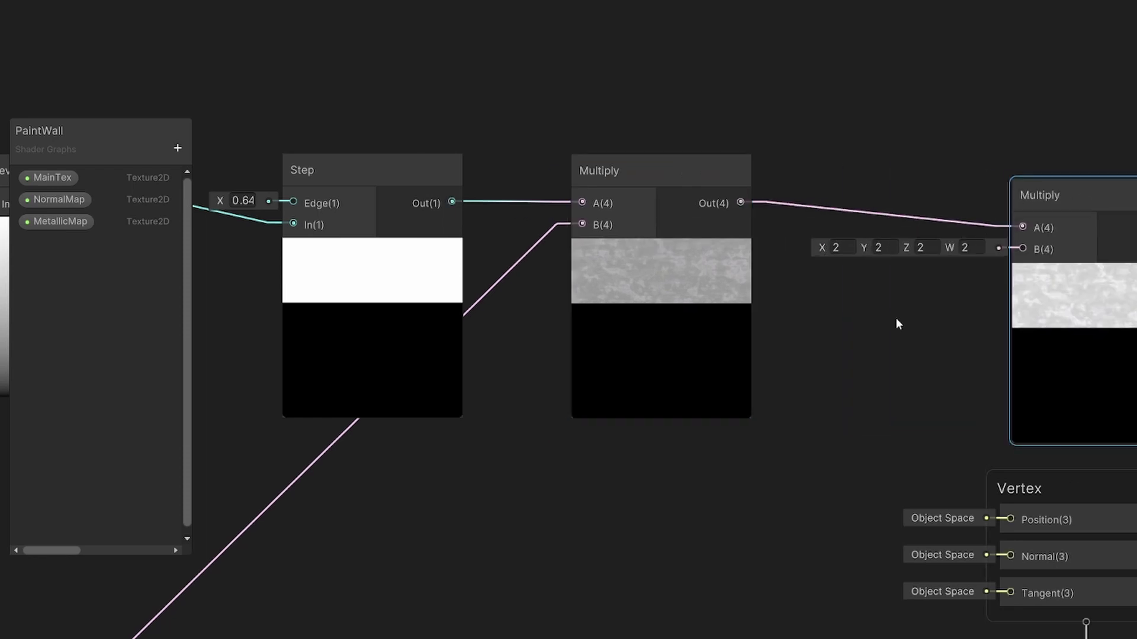
Add a Color node feeding B of the second Multiply, place it between the two Multiply nodes, and set its color to red
{"action": "key", "text": "space"}
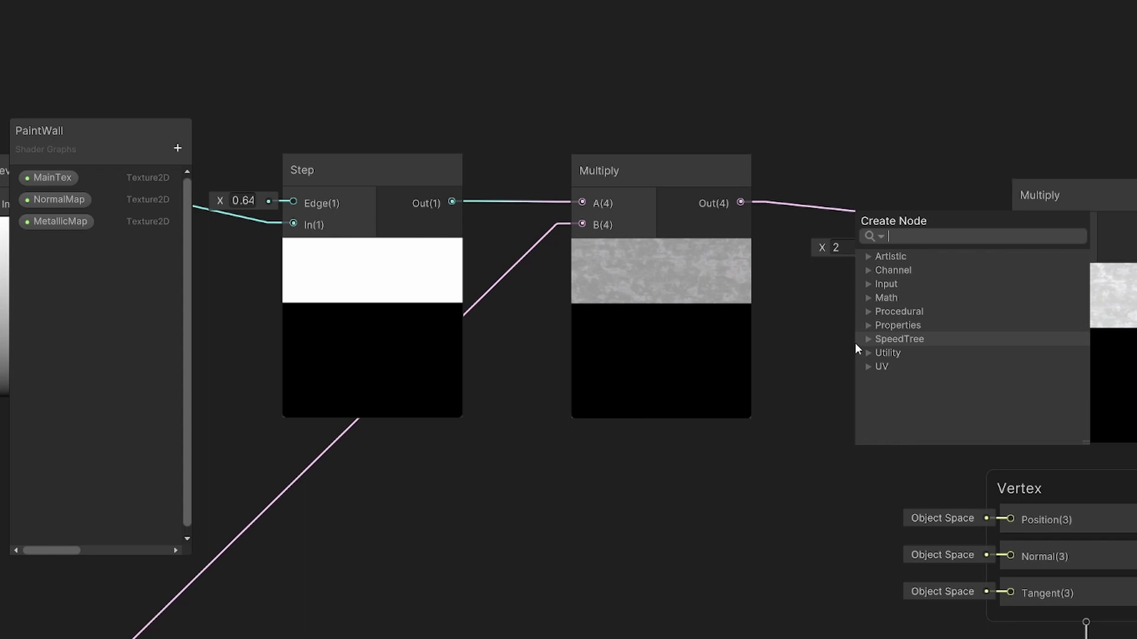
{"action": "type", "text": "color"}
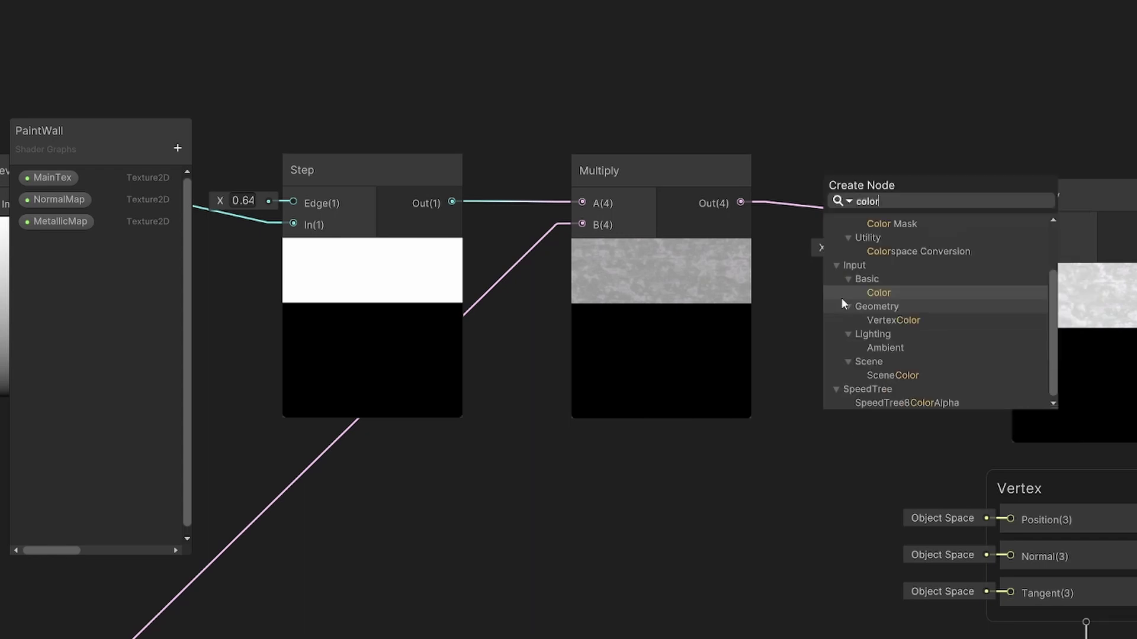
{"action": "left_click", "coordinate": [896, 296]}
{"action": "left_click_drag", "start_coordinate": [997, 373], "coordinate": [1023, 249]}
{"action": "left_click_drag", "start_coordinate": [910, 380], "coordinate": [875, 346]}
{"action": "left_click", "coordinate": [875, 367]}
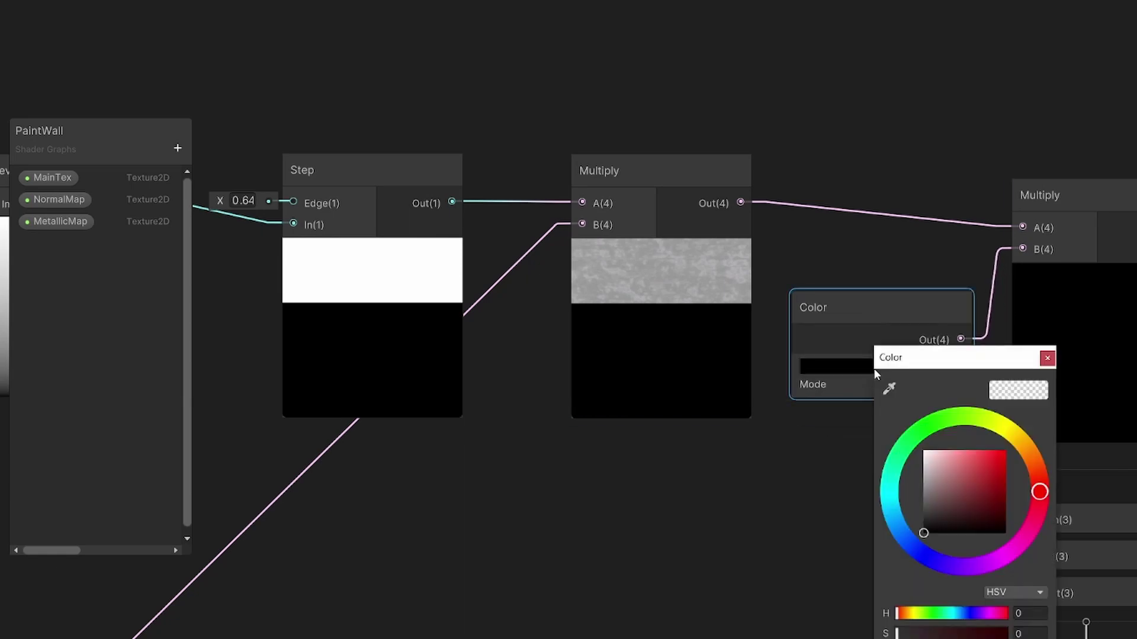
{"action": "left_click_drag", "start_coordinate": [987, 467], "coordinate": [1005, 451]}
{"action": "left_click", "coordinate": [1047, 358]}
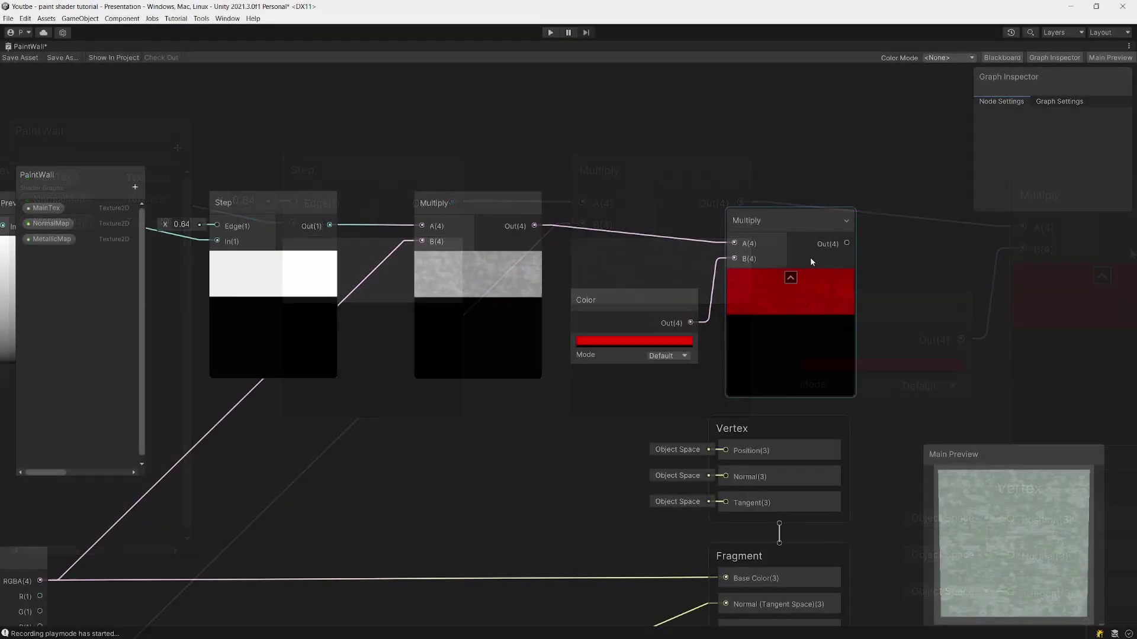
Move the Vertex and Fragment blocks farther out, clear of the area beneath the red Multiply node
{"action": "scroll", "coordinate": [627, 319], "scroll_direction": "up", "scroll_amount": 3}
{"action": "scroll", "coordinate": [733, 342], "scroll_direction": "down", "scroll_amount": 5}
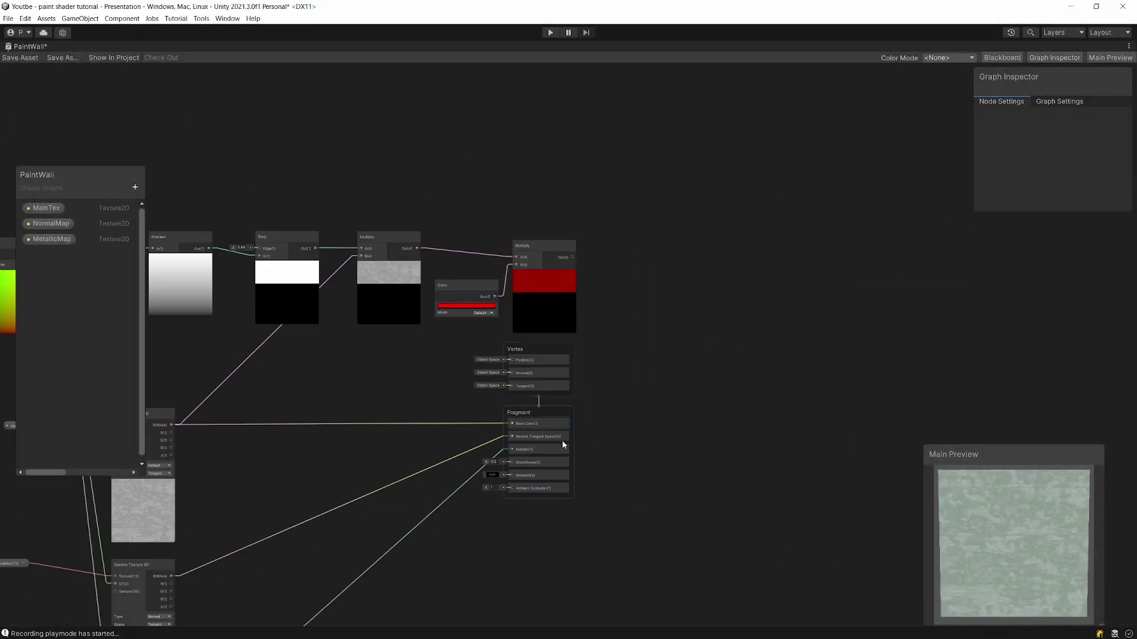
{"action": "left_click_drag", "start_coordinate": [445, 332], "coordinate": [453, 341]}
{"action": "left_click_drag", "start_coordinate": [541, 346], "coordinate": [752, 340]}
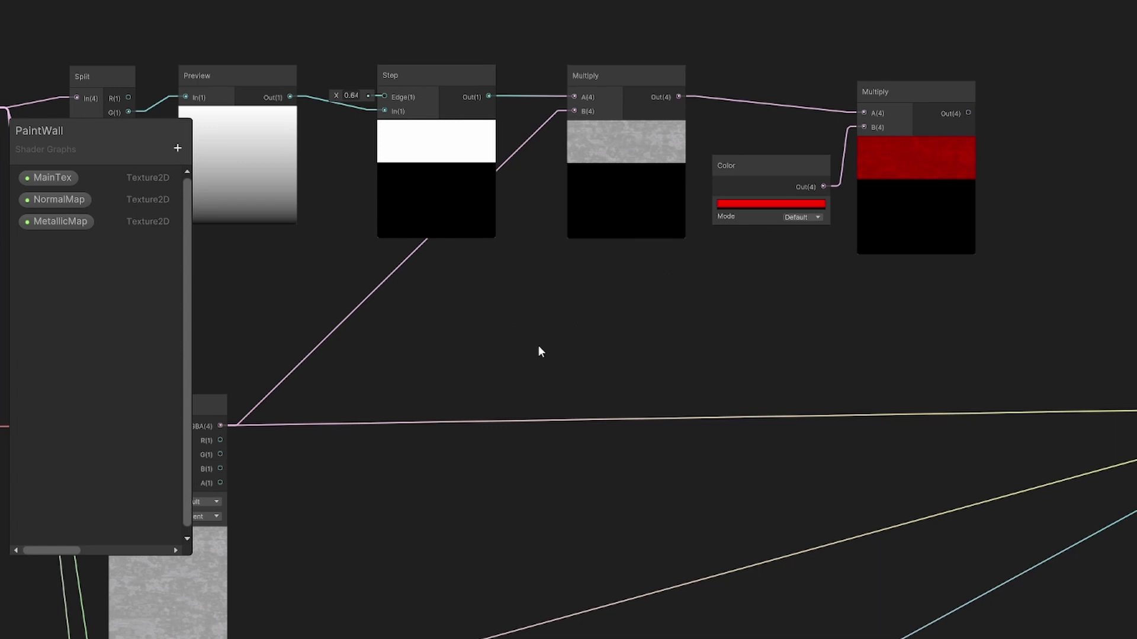
Add a One Minus node below the first Multiply, fed by the Step node's output
{"action": "middle_click_drag", "start_coordinate": [550, 260], "coordinate": [663, 272]}
{"action": "left_click", "coordinate": [515, 82]}
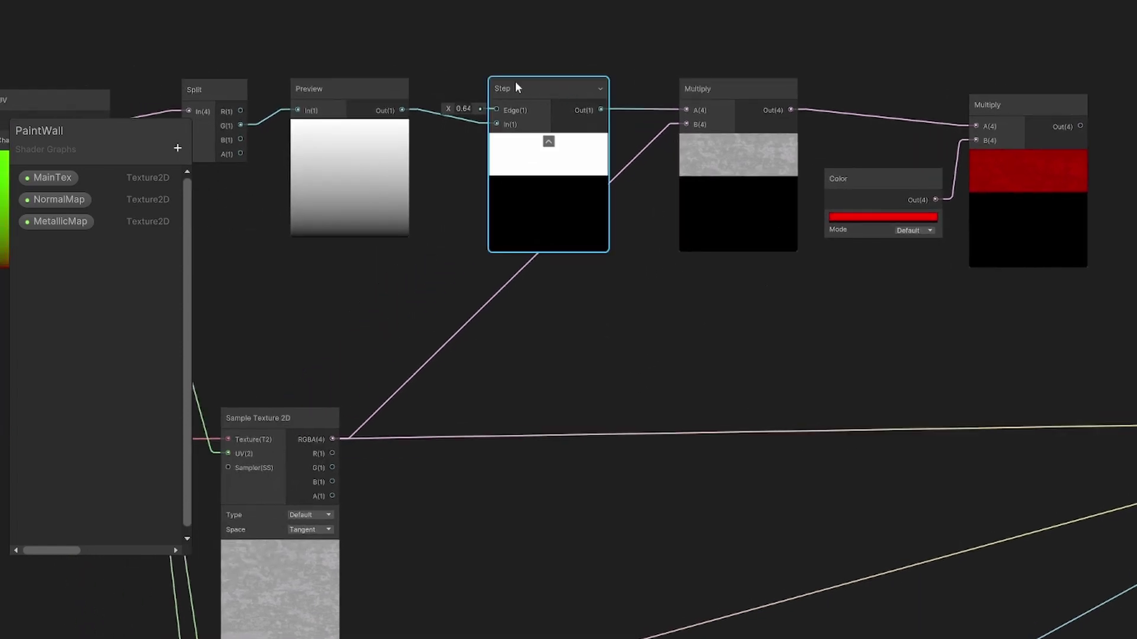
{"action": "scroll", "coordinate": [514, 81], "scroll_direction": "up", "scroll_amount": 2}
{"action": "scroll", "coordinate": [578, 110], "scroll_direction": "down", "scroll_amount": 3}
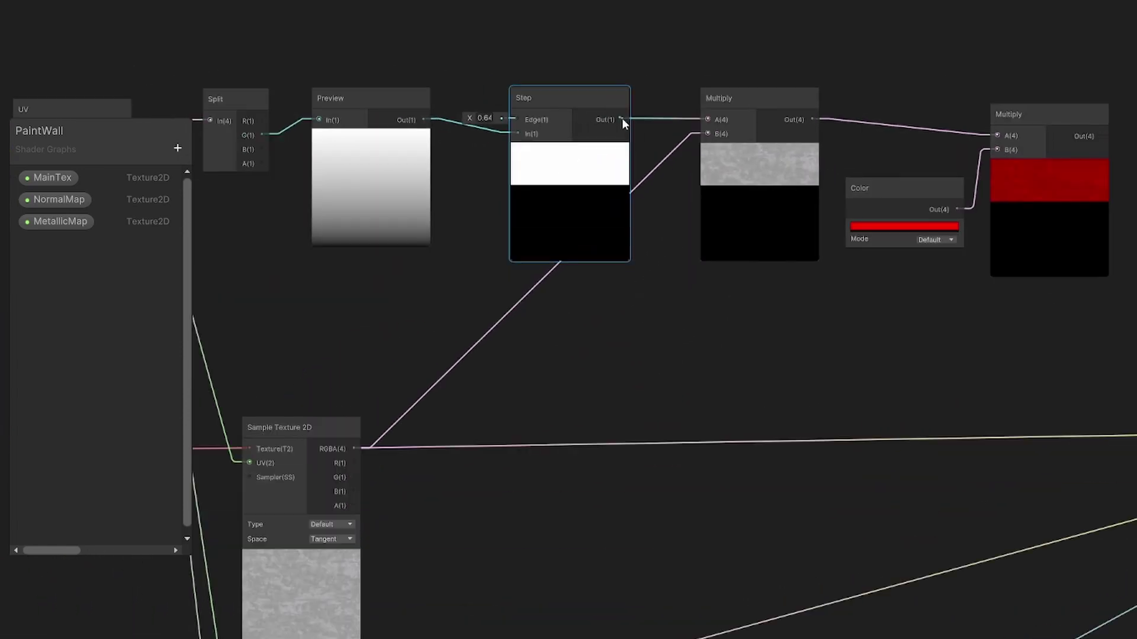
{"action": "left_click_drag", "start_coordinate": [621, 119], "coordinate": [682, 321]}
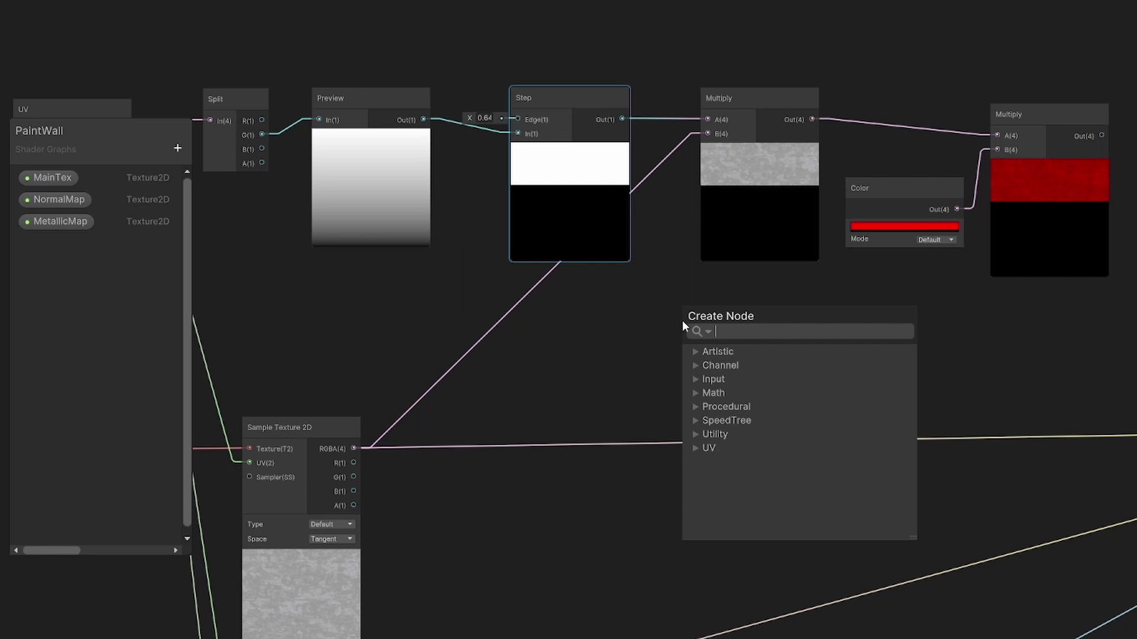
{"action": "type", "text": "on"}
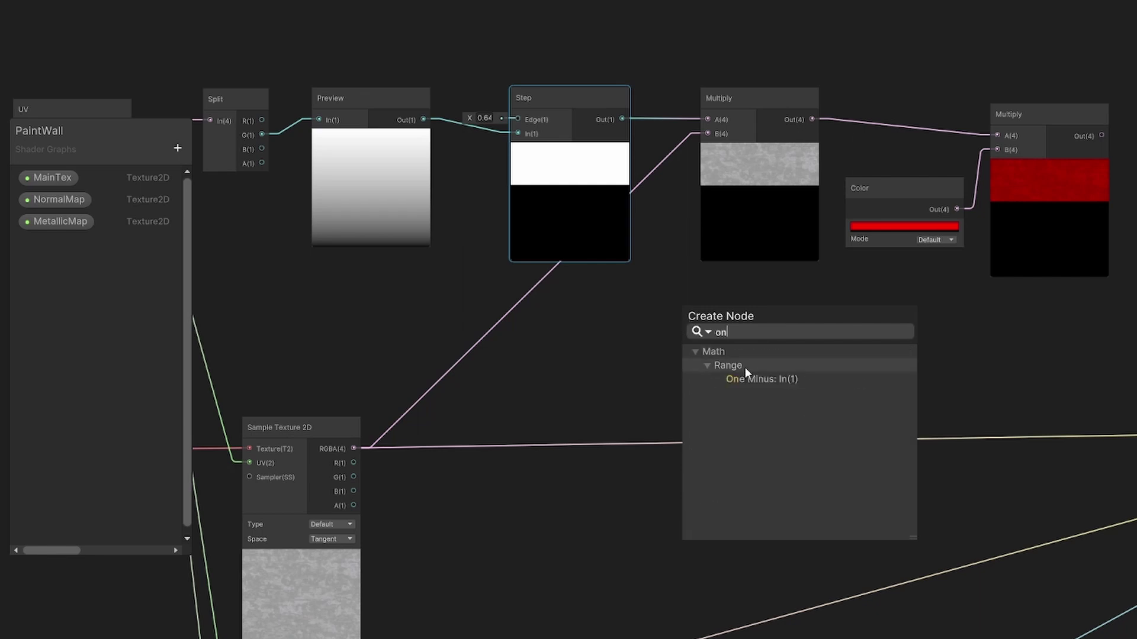
{"action": "left_click", "coordinate": [761, 377]}
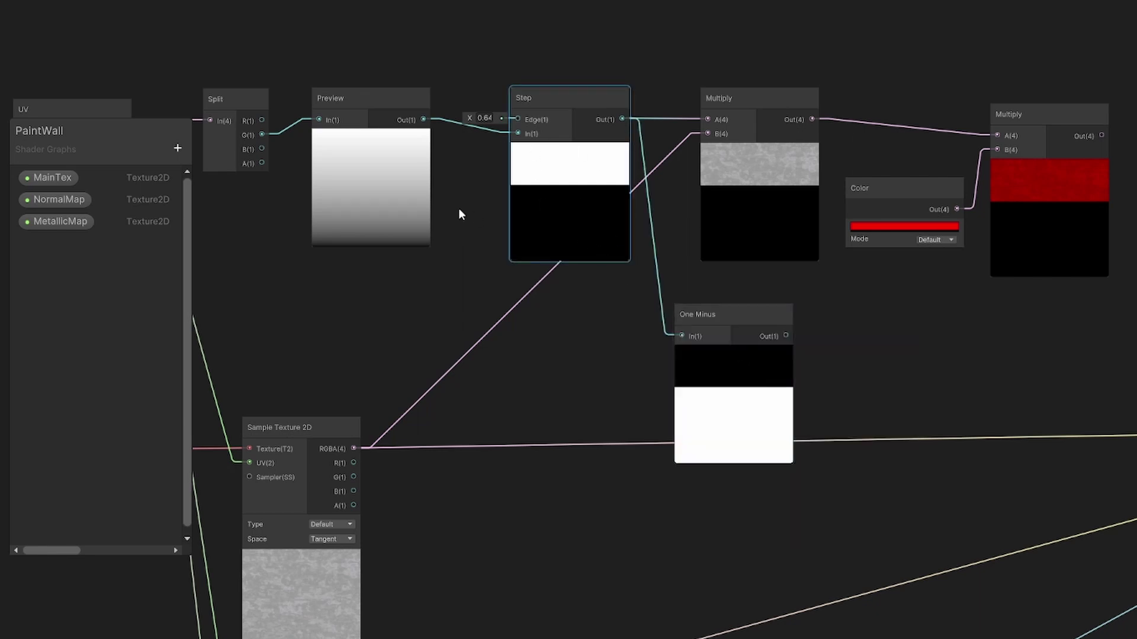
Set the Step node's Edge to 0.6
{"action": "scroll", "coordinate": [474, 117], "scroll_direction": "up", "scroll_amount": 3}
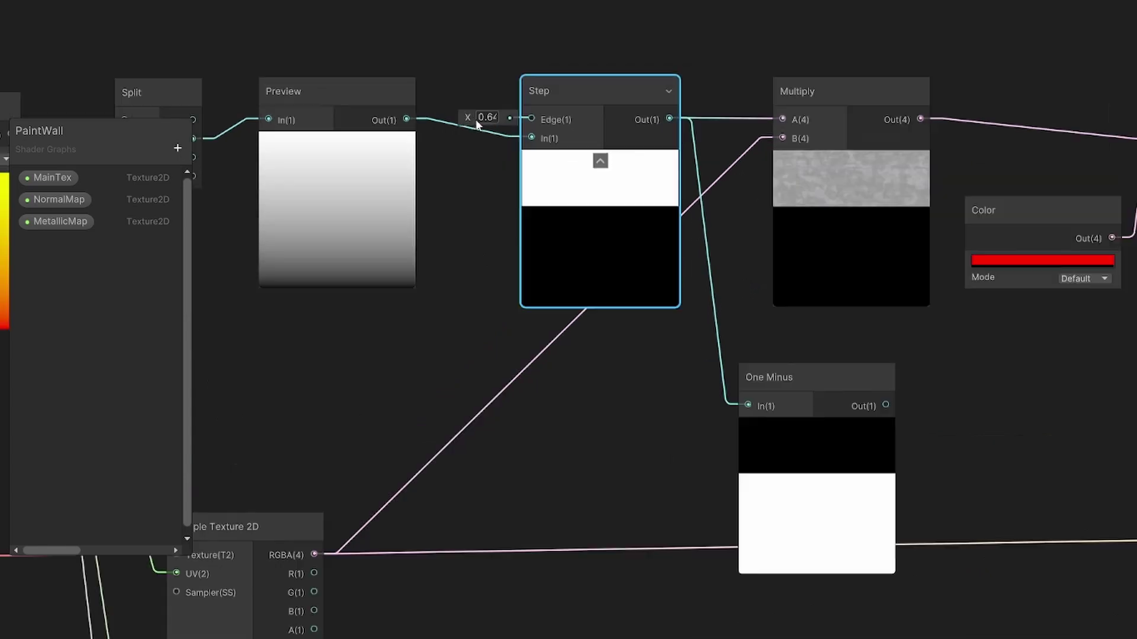
{"action": "mouse_move", "coordinate": [469, 112]}
{"action": "left_mouse_down"}
{"action": "mouse_move", "coordinate": [457, 112]}
{"action": "mouse_move", "coordinate": [466, 119]}
{"action": "left_mouse_up"}
{"action": "scroll", "coordinate": [895, 230], "scroll_direction": "down", "scroll_amount": 2}
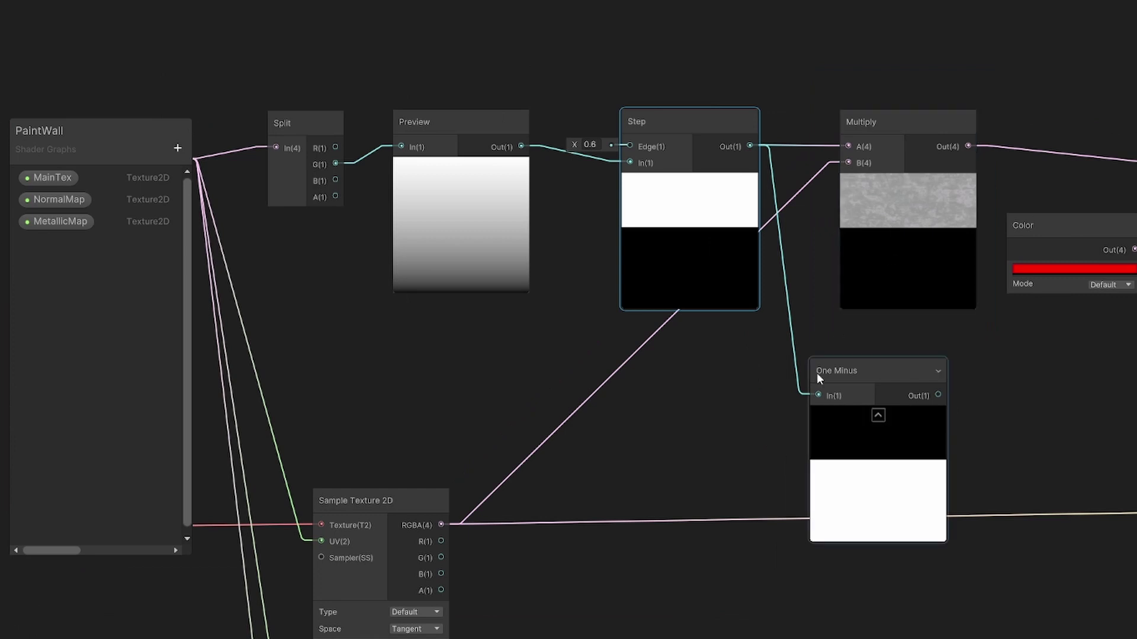
Add a Multiply node with the One Minus output in A and the MainTex sampler's RGBA in B
{"action": "middle_click_drag", "start_coordinate": [800, 476], "coordinate": [742, 369]}
{"action": "key", "text": "space"}
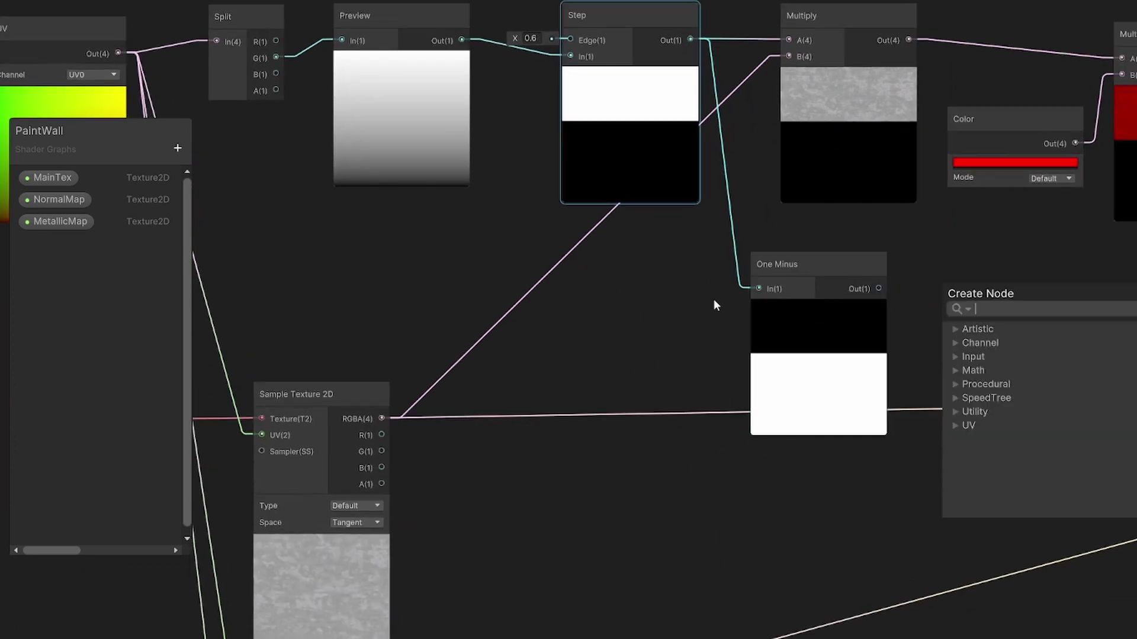
{"action": "type", "text": "multiply"}
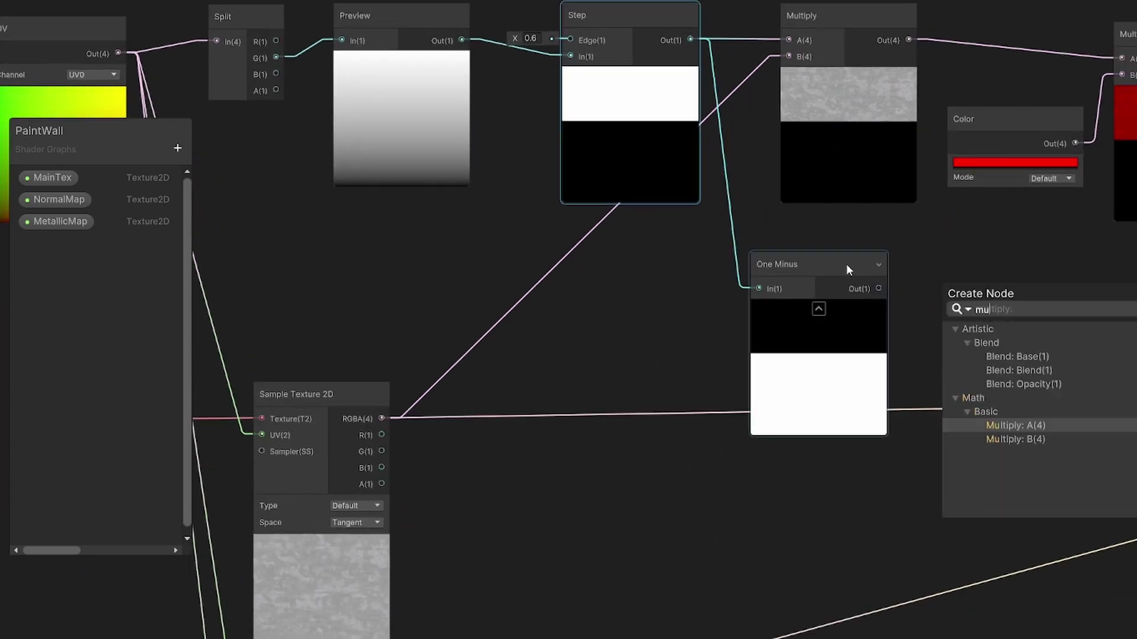
{"action": "key", "text": "Return"}
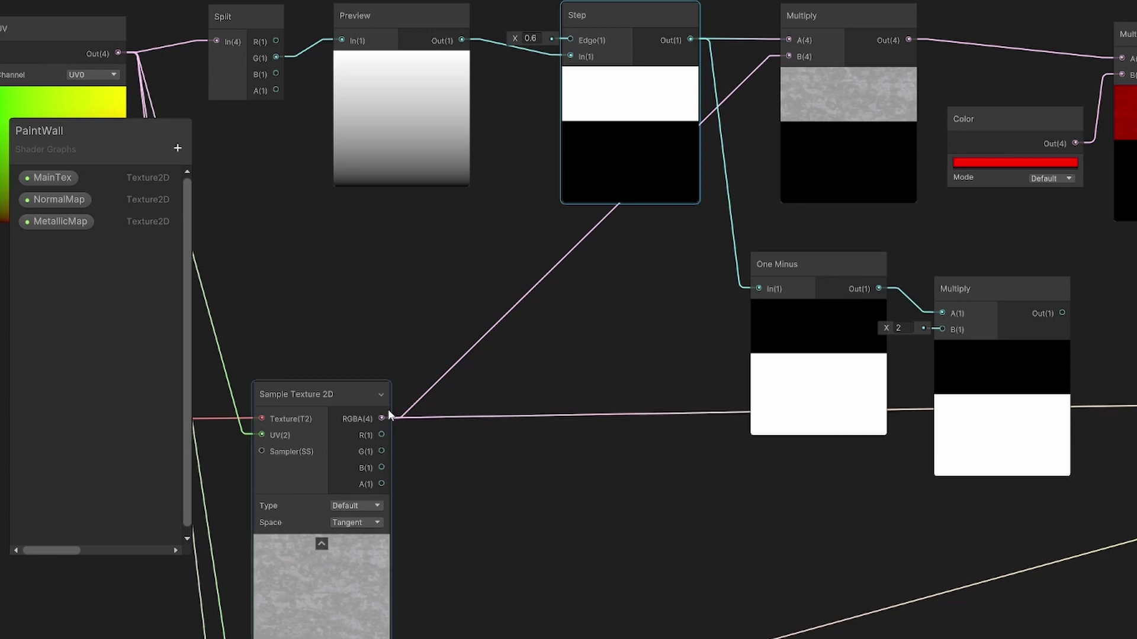
{"action": "left_click_drag", "start_coordinate": [382, 419], "coordinate": [943, 329]}
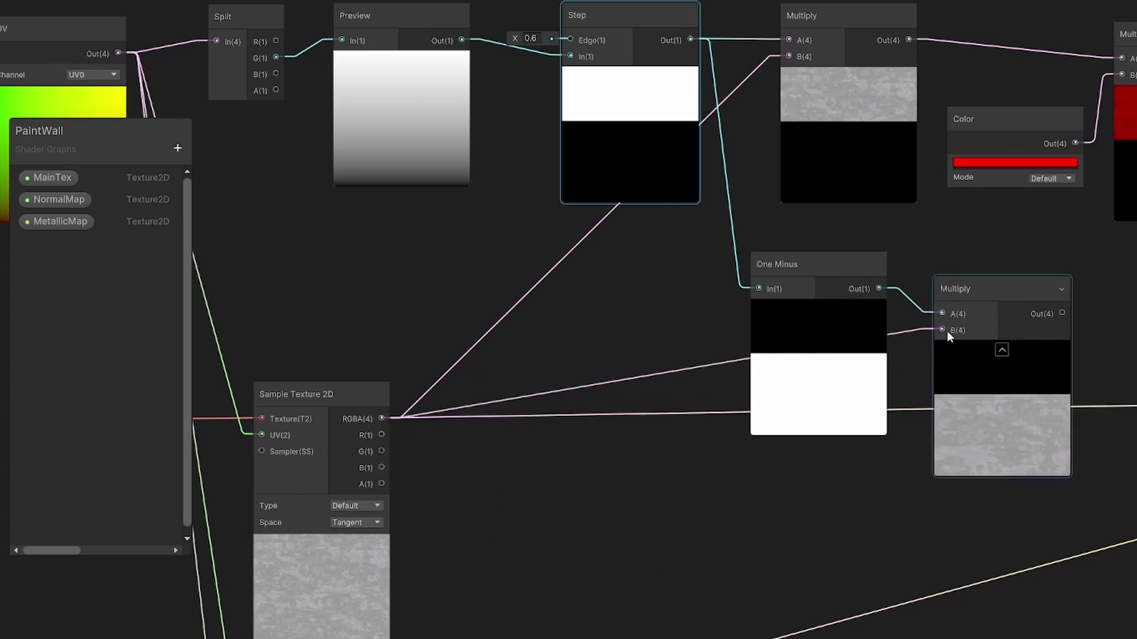
Add an Add node with the red Multiply's output in A and the One Minus branch's Multiply output in B
{"action": "middle_click_drag", "start_coordinate": [946, 332], "coordinate": [477, 393]}
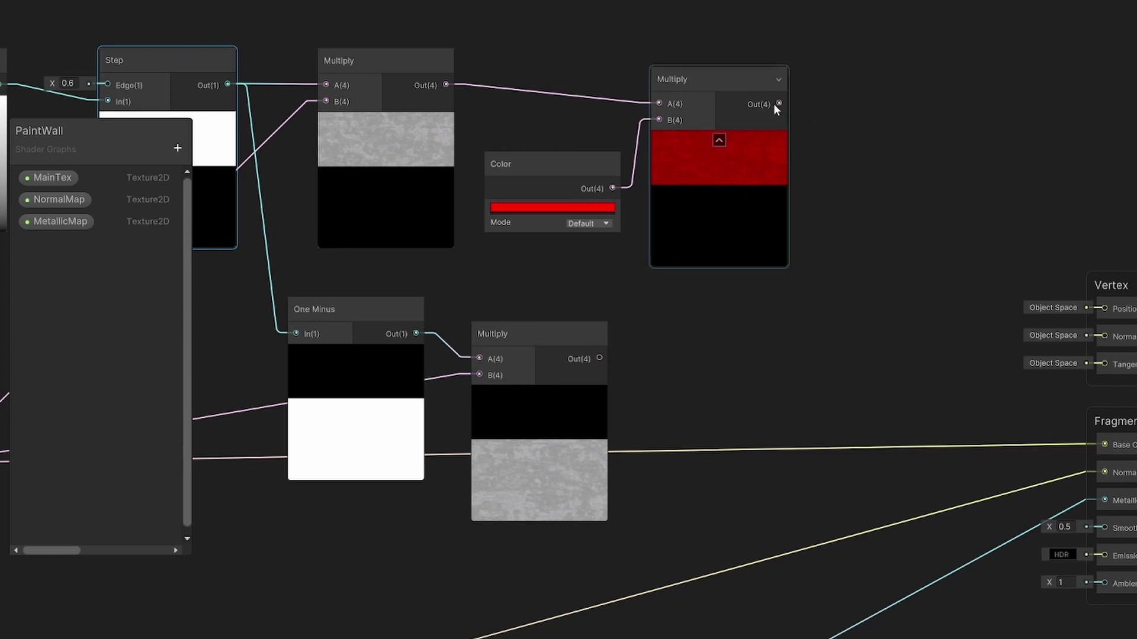
{"action": "left_click_drag", "start_coordinate": [778, 104], "coordinate": [851, 245]}
{"action": "type", "text": "add"}
{"action": "double_click", "coordinate": [941, 299]}
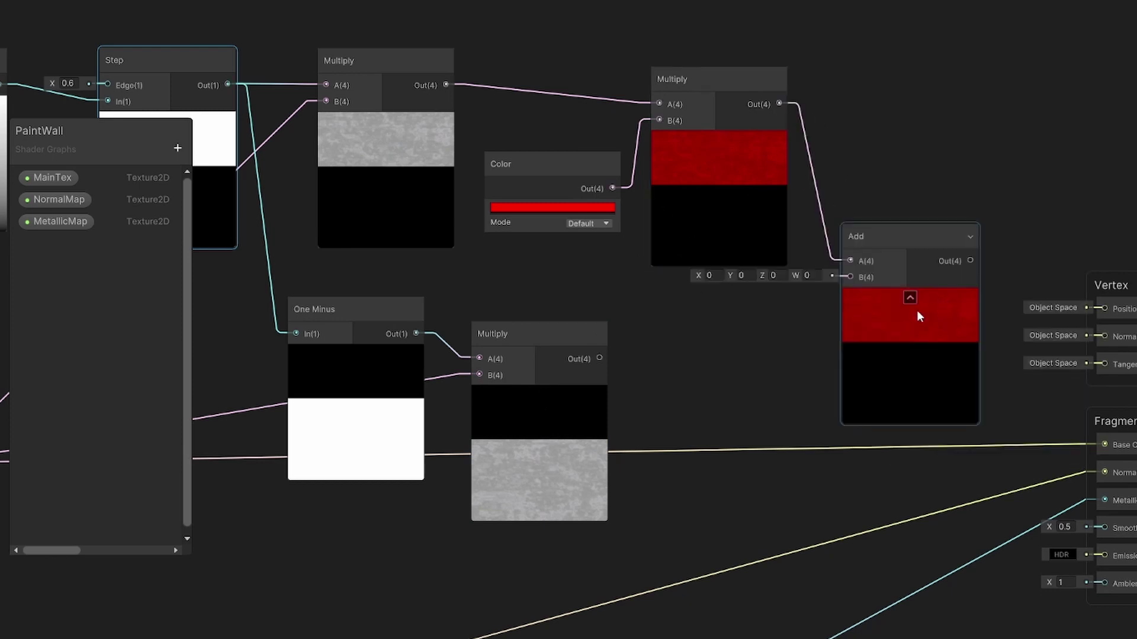
{"action": "left_click_drag", "start_coordinate": [600, 359], "coordinate": [852, 279]}
Connect the Add node's output to the Fragment's Base Color and choose the mesh used in the Main Preview
{"action": "middle_click_drag", "start_coordinate": [929, 355], "coordinate": [623, 322]}
{"action": "scroll", "coordinate": [620, 323], "scroll_direction": "up", "scroll_amount": 6}
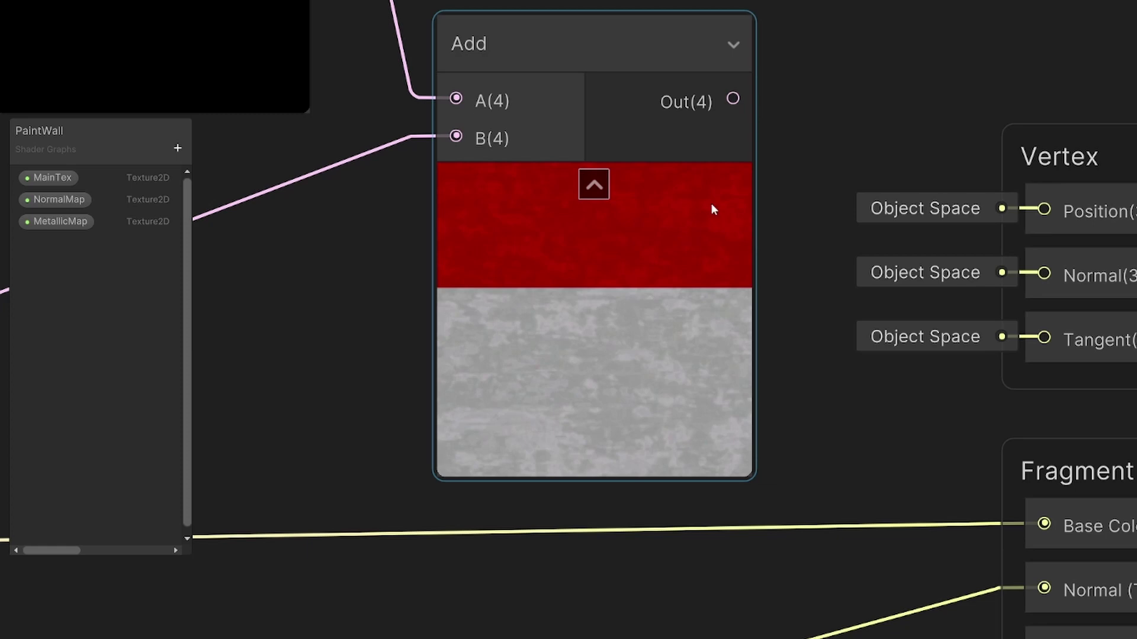
{"action": "scroll", "coordinate": [715, 172], "scroll_direction": "down", "scroll_amount": 5}
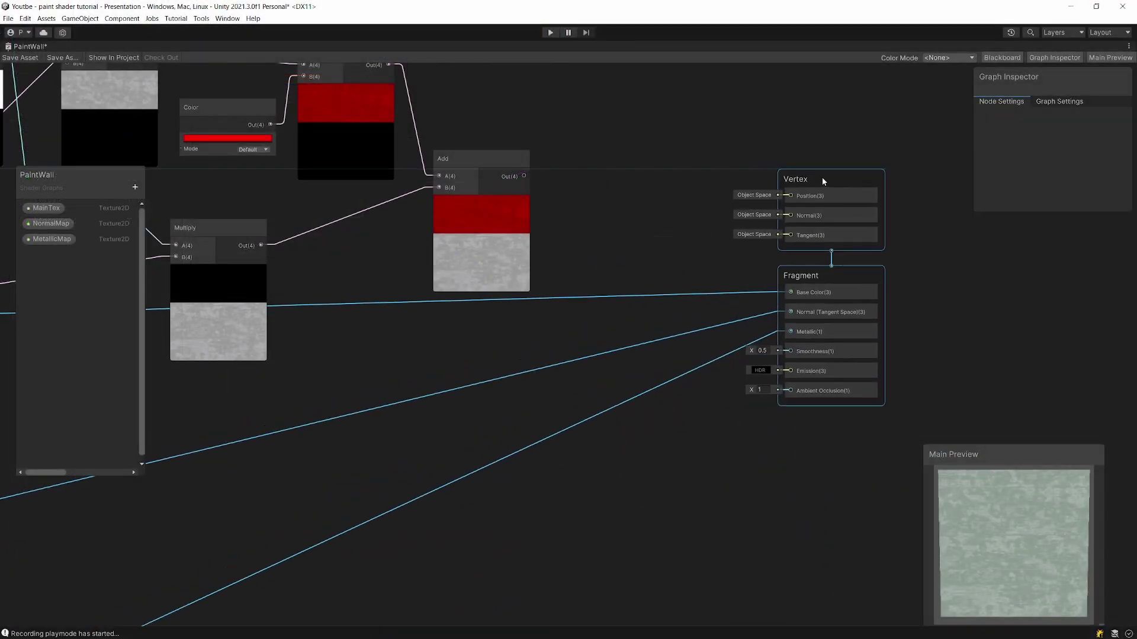
{"action": "left_click_drag", "start_coordinate": [525, 177], "coordinate": [802, 292]}
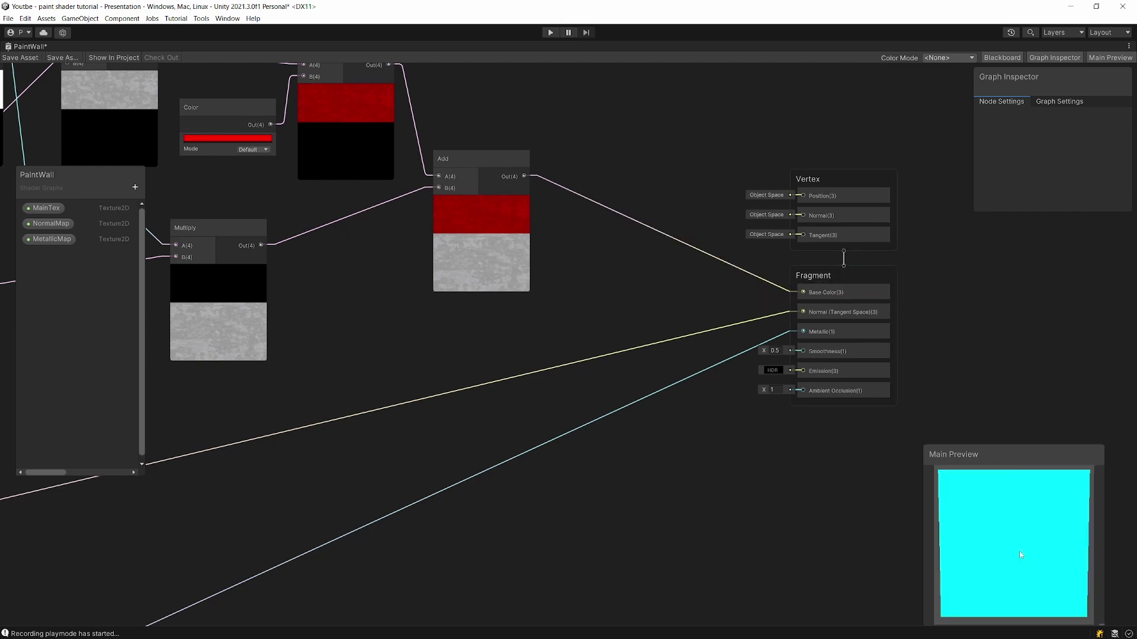
{"action": "right_click", "coordinate": [1018, 551]}
{"action": "left_click", "coordinate": [1036, 599]}
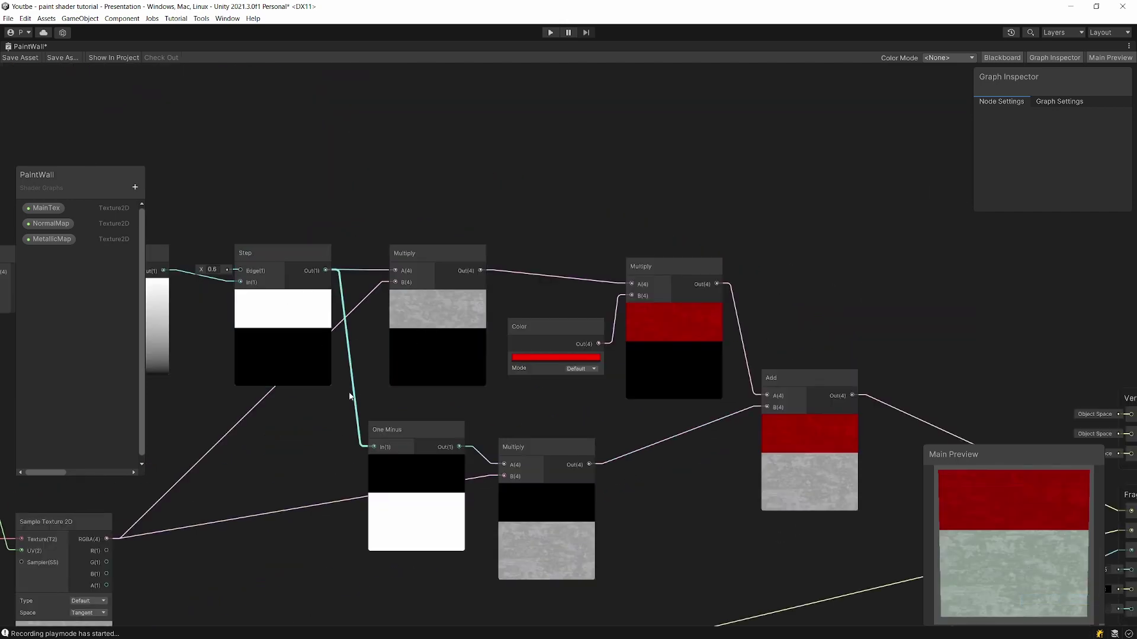
Set the Step node's Edge to 0.76
{"action": "middle_click_drag", "start_coordinate": [228, 338], "coordinate": [411, 373]}
{"action": "scroll", "coordinate": [411, 377], "scroll_direction": "up", "scroll_amount": 3}
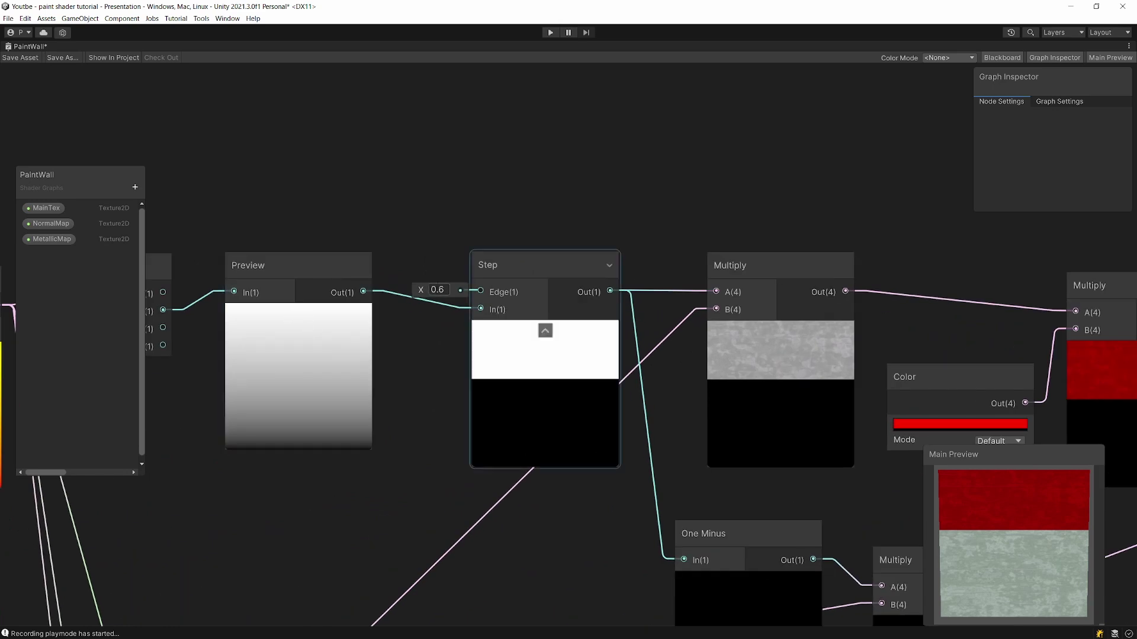
{"action": "left_click_drag", "start_coordinate": [423, 291], "coordinate": [445, 282]}
{"action": "left_click", "coordinate": [254, 339]}
{"action": "scroll", "coordinate": [602, 490], "scroll_direction": "down", "scroll_amount": 3}
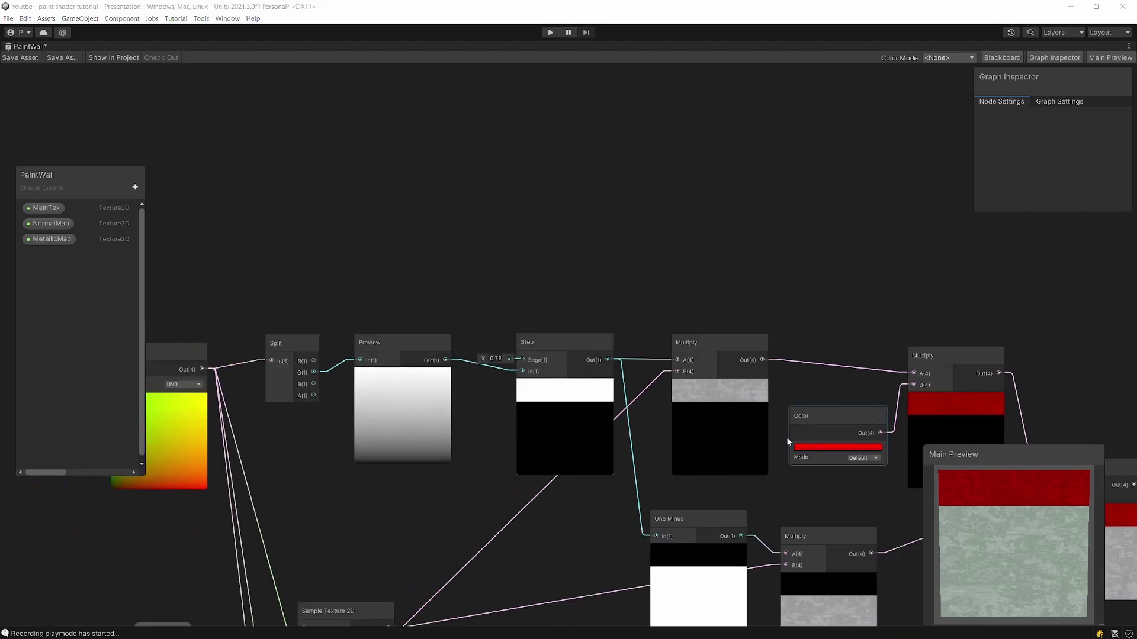
Add a Float node, place it above the Preview and Step nodes, and connect its output to the Step node's Edge
{"action": "middle_click_drag", "start_coordinate": [790, 439], "coordinate": [449, 315]}
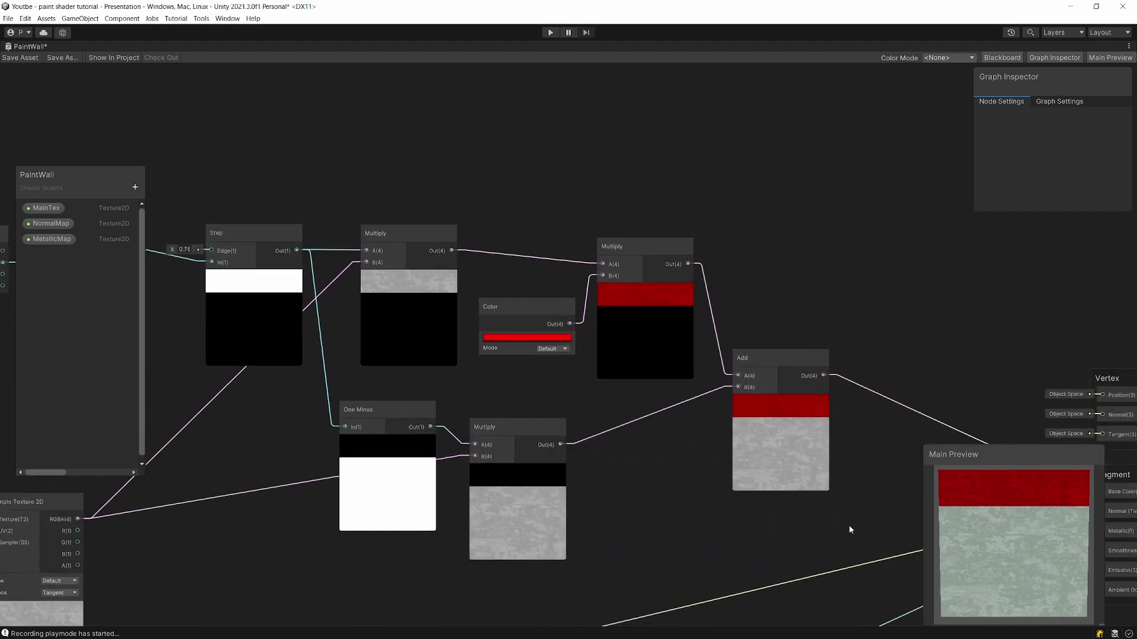
{"action": "middle_click_drag", "start_coordinate": [148, 371], "coordinate": [368, 429]}
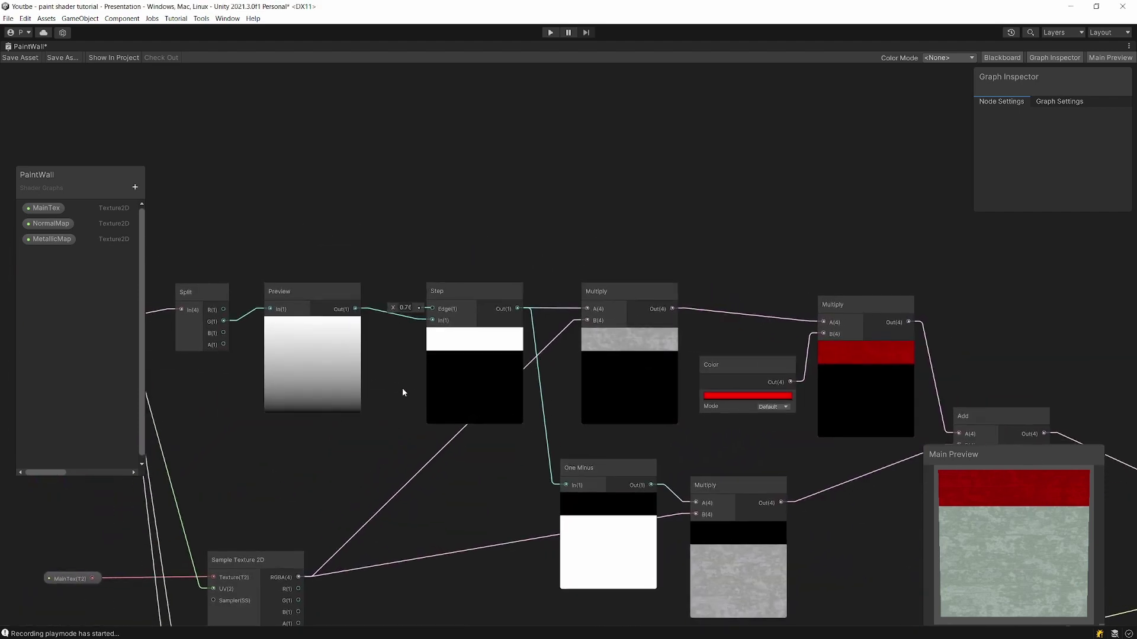
{"action": "scroll", "coordinate": [433, 325], "scroll_direction": "up", "scroll_amount": 5}
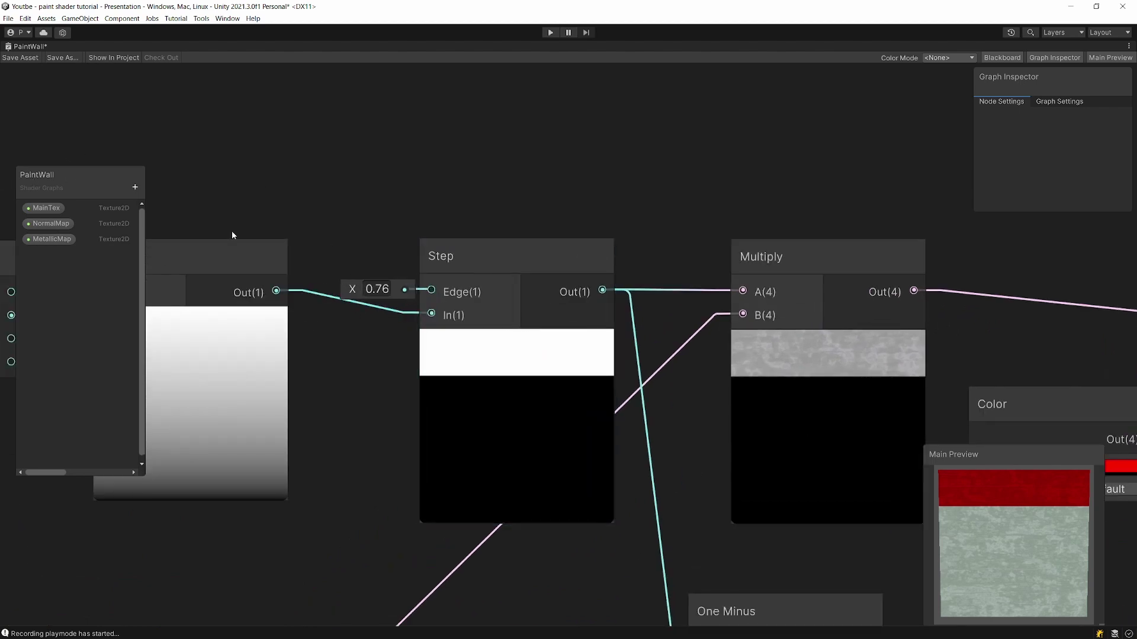
{"action": "key", "text": "space"}
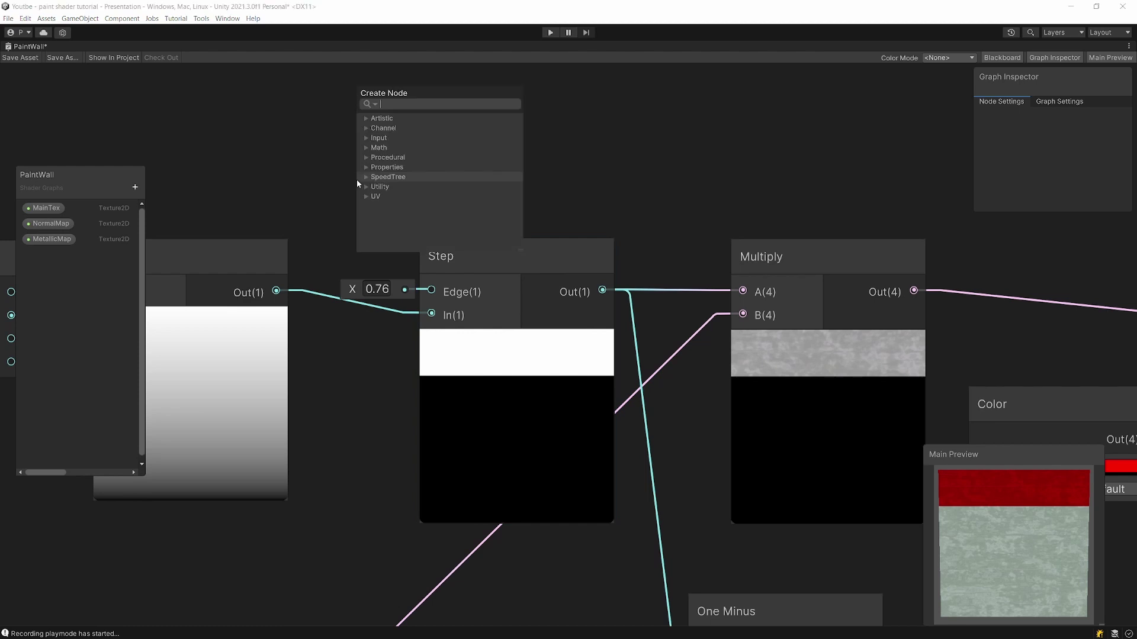
{"action": "type", "text": "flo"}
{"action": "key", "text": "Return"}
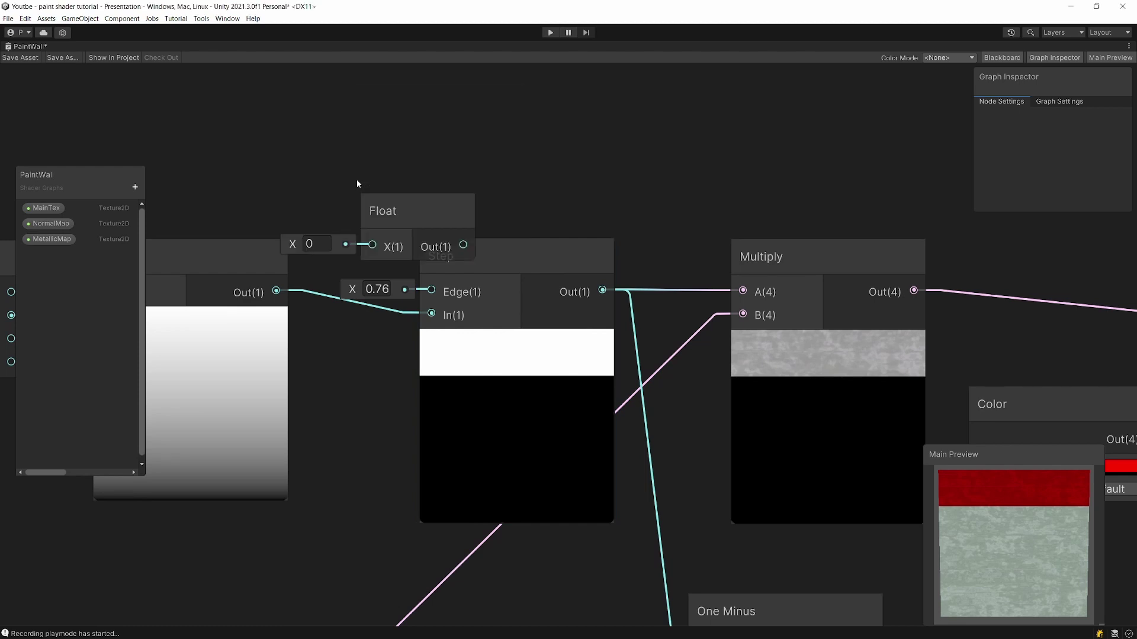
{"action": "left_click_drag", "start_coordinate": [400, 212], "coordinate": [314, 150]}
{"action": "left_click_drag", "start_coordinate": [372, 184], "coordinate": [432, 291]}
Convert the Float node to a property and open that property's settings
{"action": "right_click", "coordinate": [319, 152]}
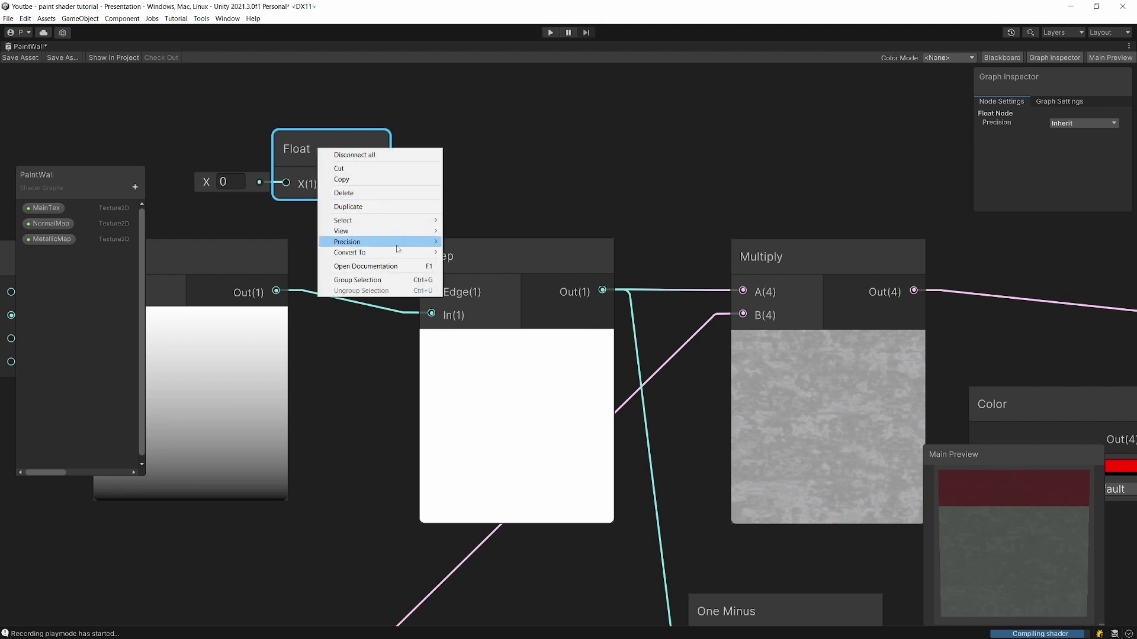
{"action": "mouse_move", "coordinate": [399, 254]}
{"action": "left_click", "coordinate": [473, 273]}
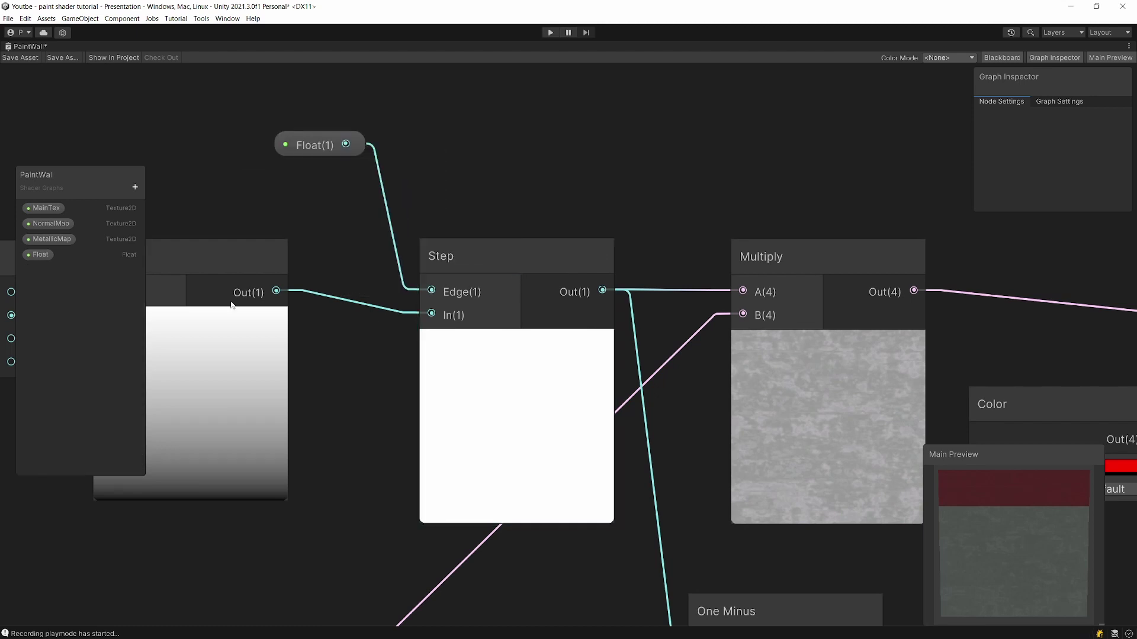
{"action": "left_click", "coordinate": [40, 255]}
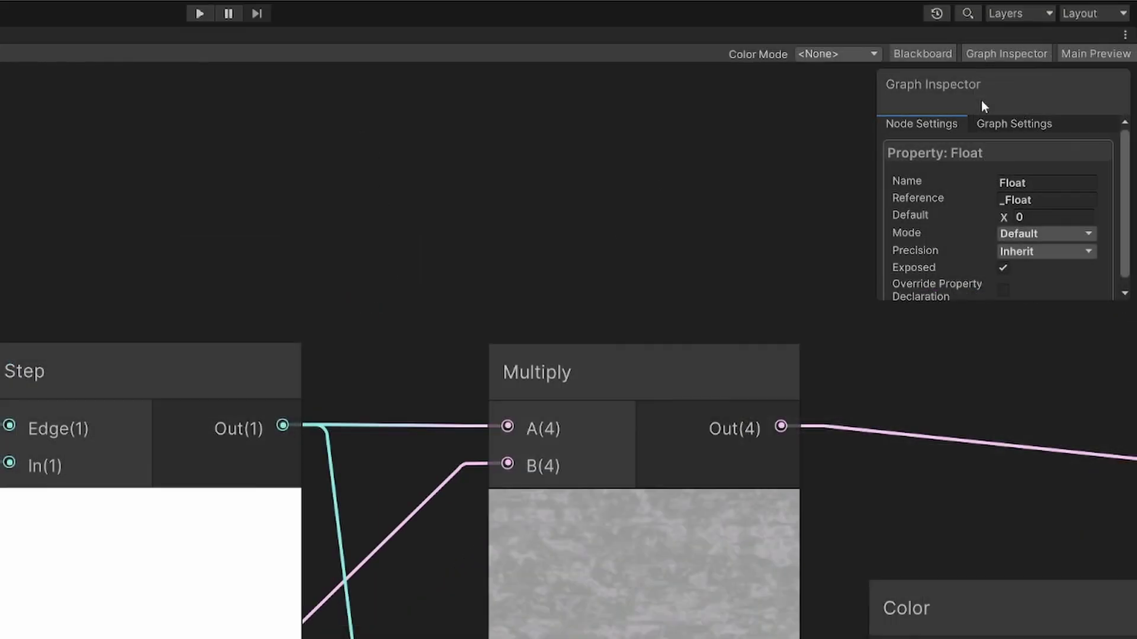
Rename the Float property to PaintAmount
{"action": "left_click", "coordinate": [1036, 178]}
{"action": "type", "text": "PaintAmount"}
{"action": "key", "text": "Return"}
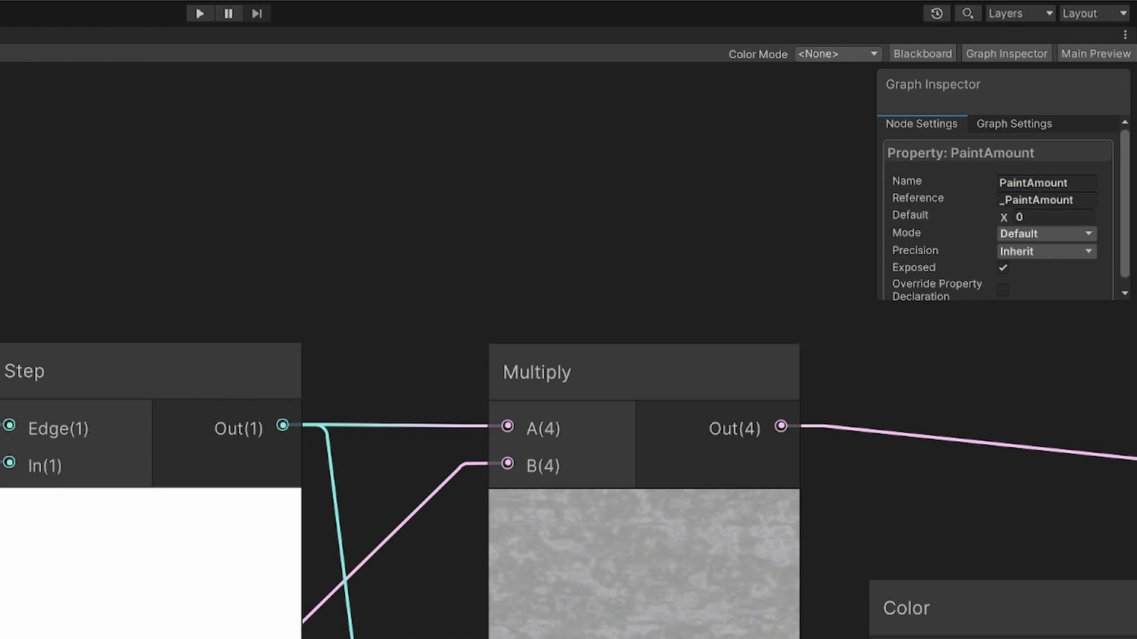
Set the PaintAmount property's mode to Slider and its default to 0.5, moving its node farther from the Step node
{"action": "left_click", "coordinate": [1036, 233]}
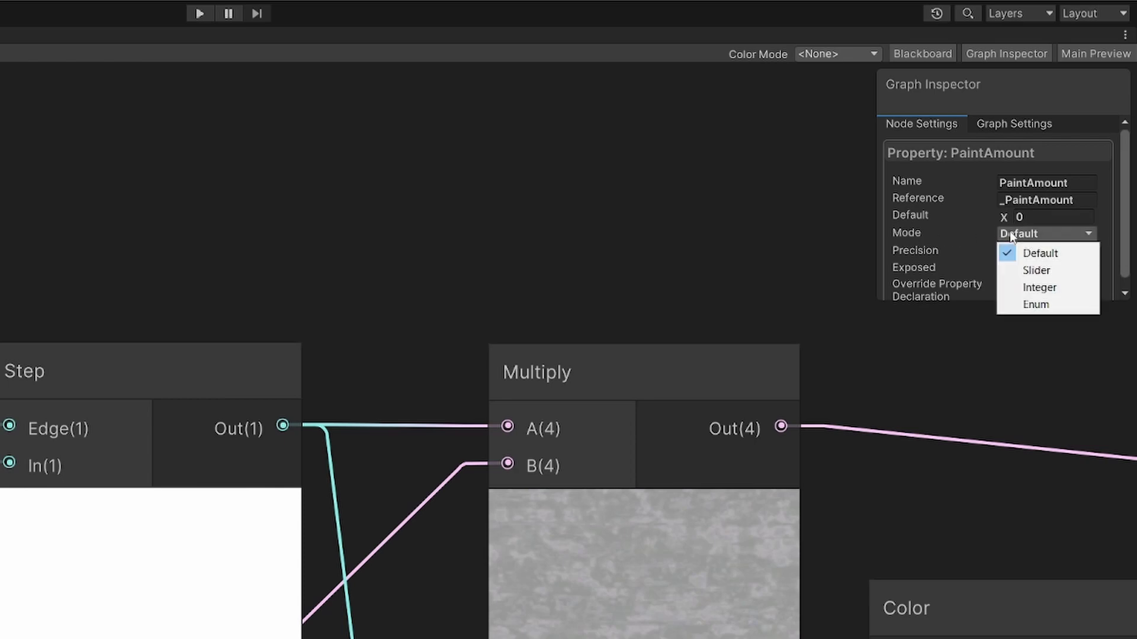
{"action": "left_click", "coordinate": [1030, 268]}
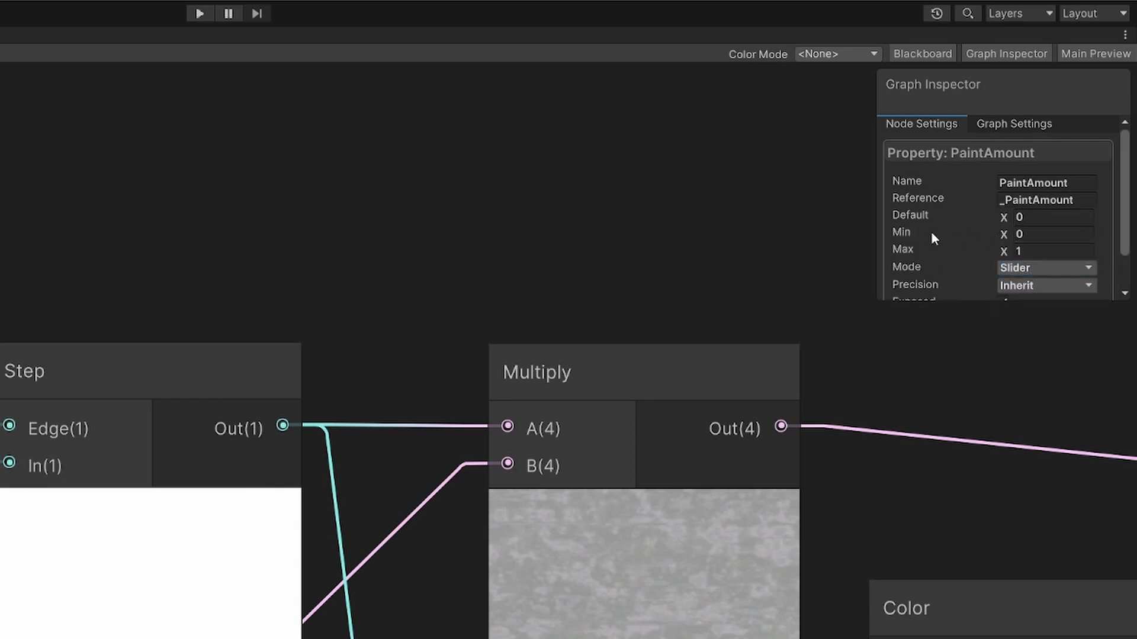
{"action": "left_click", "coordinate": [1039, 217]}
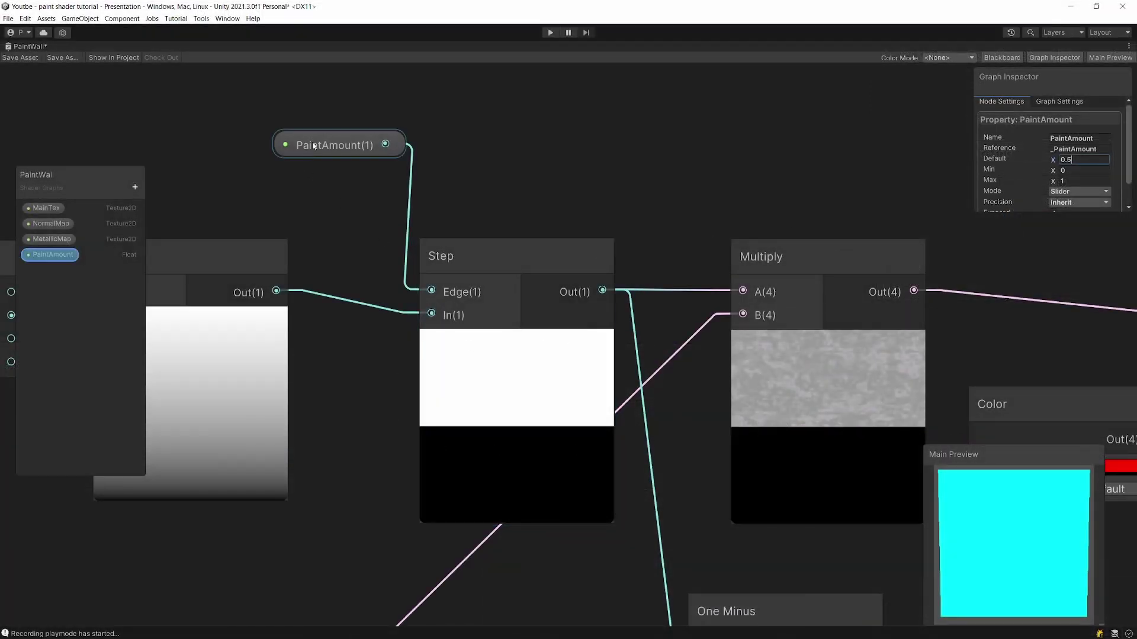
{"action": "left_click_drag", "start_coordinate": [311, 141], "coordinate": [219, 119]}
Convert the red Color node feeding the second Multiply node to a property
{"action": "scroll", "coordinate": [382, 329], "scroll_direction": "down", "scroll_amount": 5}
{"action": "middle_click_drag", "start_coordinate": [404, 413], "coordinate": [401, 376]}
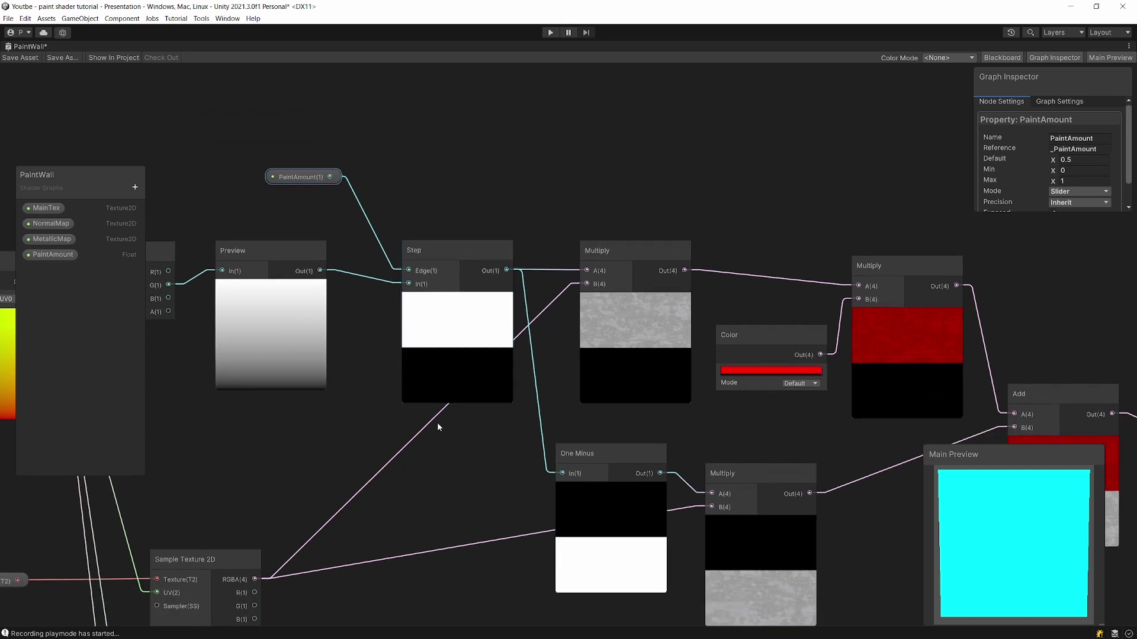
{"action": "middle_click_drag", "start_coordinate": [740, 374], "coordinate": [514, 350]}
{"action": "scroll", "coordinate": [514, 350], "scroll_direction": "up", "scroll_amount": 3}
{"action": "left_click", "coordinate": [581, 295]}
{"action": "right_click", "coordinate": [554, 291]}
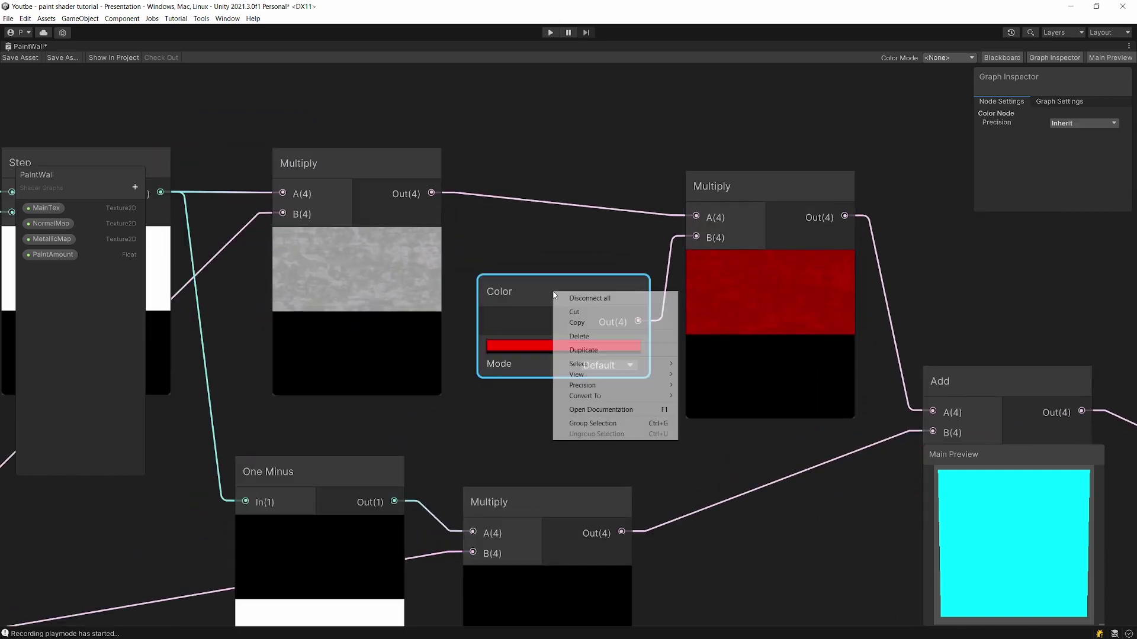
{"action": "mouse_move", "coordinate": [641, 397]}
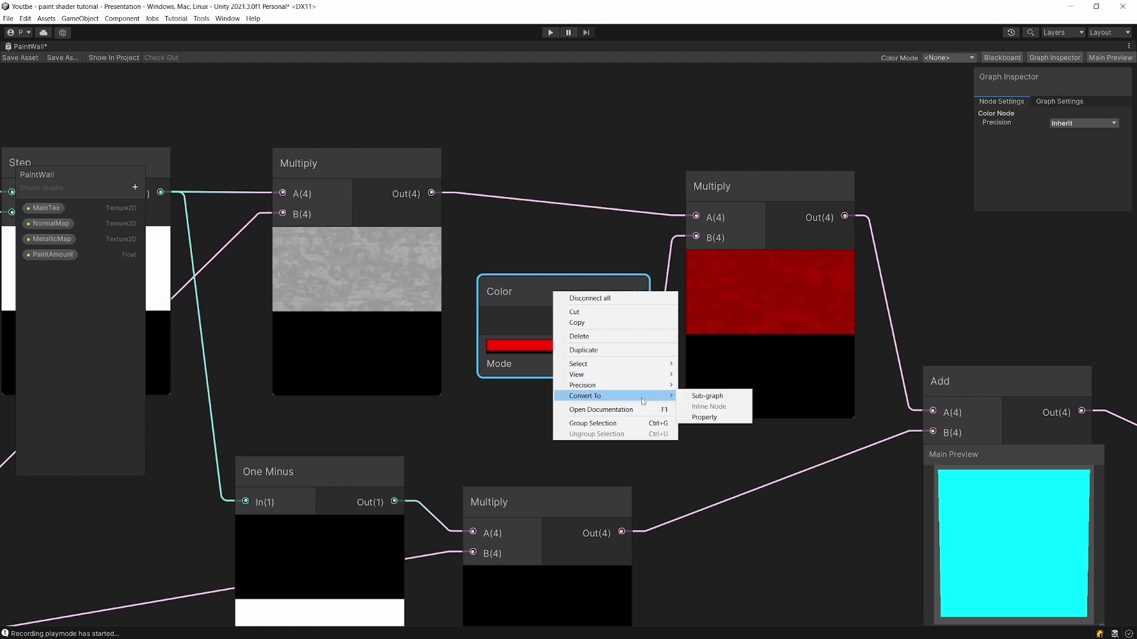
{"action": "left_click", "coordinate": [704, 418]}
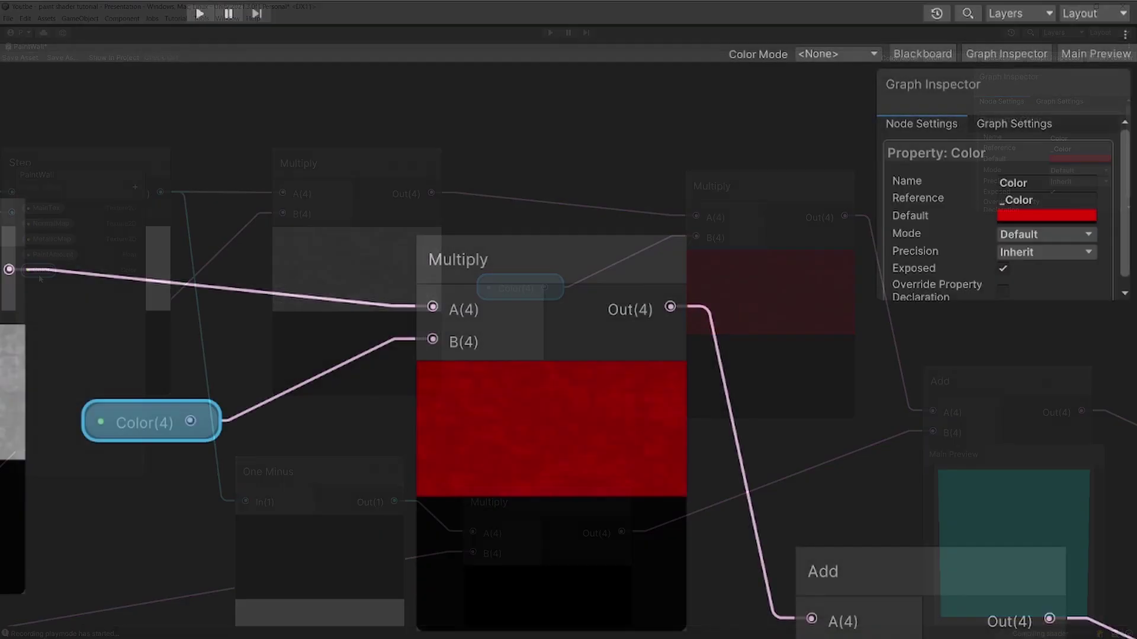
Rename the Color property to PaintColor and look at its default color in the color picker
{"action": "left_click", "coordinate": [1029, 183]}
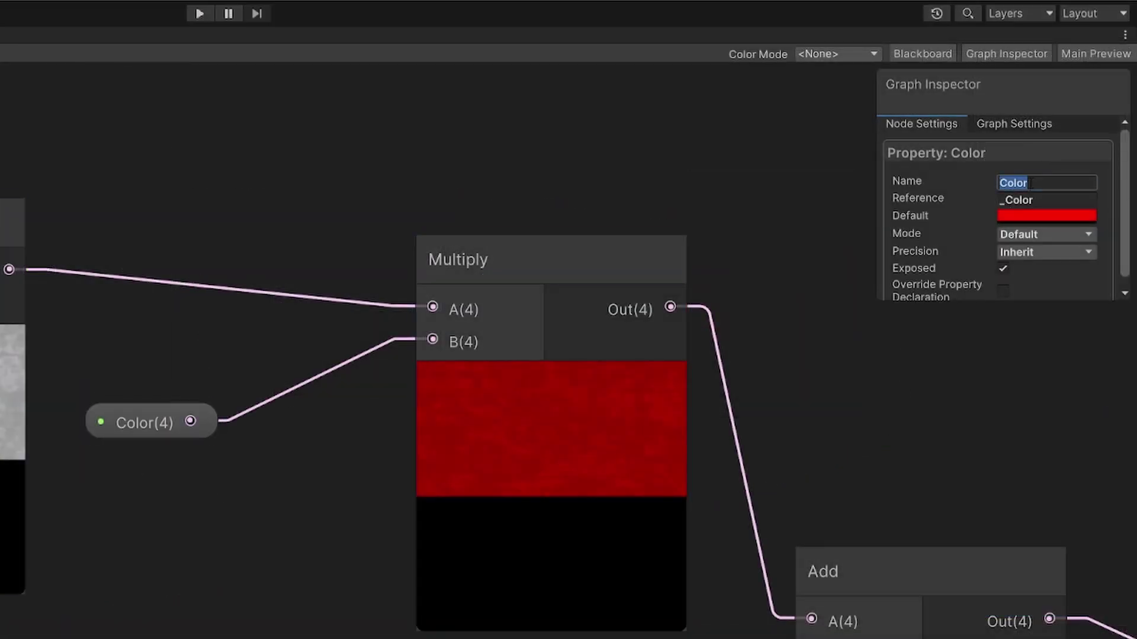
{"action": "key", "text": "Left"}
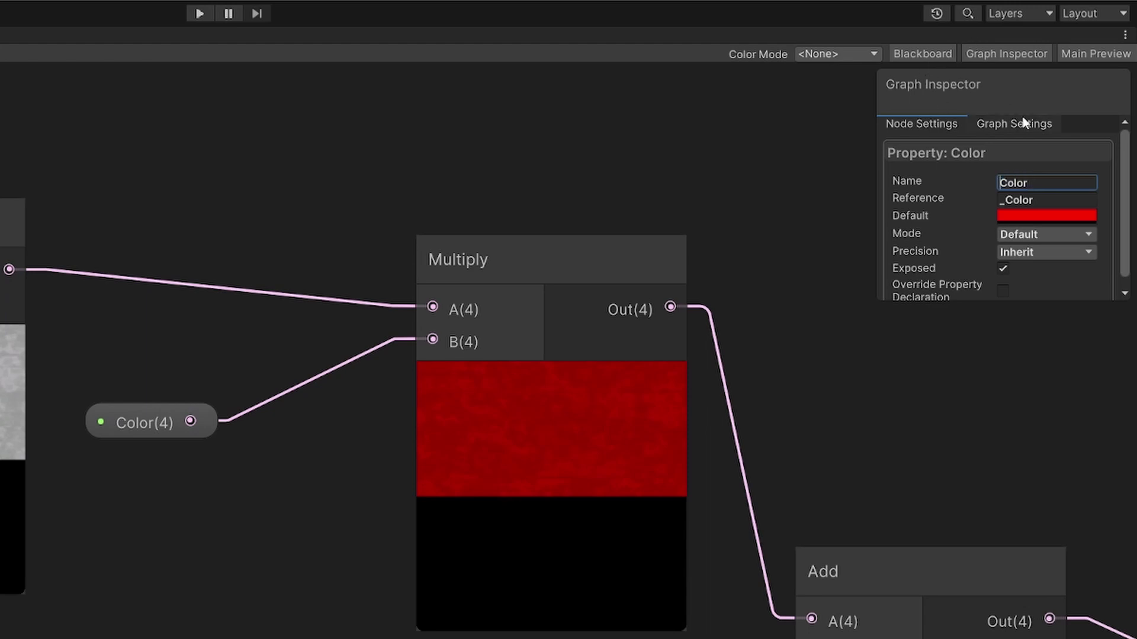
{"action": "type", "text": "Paint"}
{"action": "key", "text": "Return"}
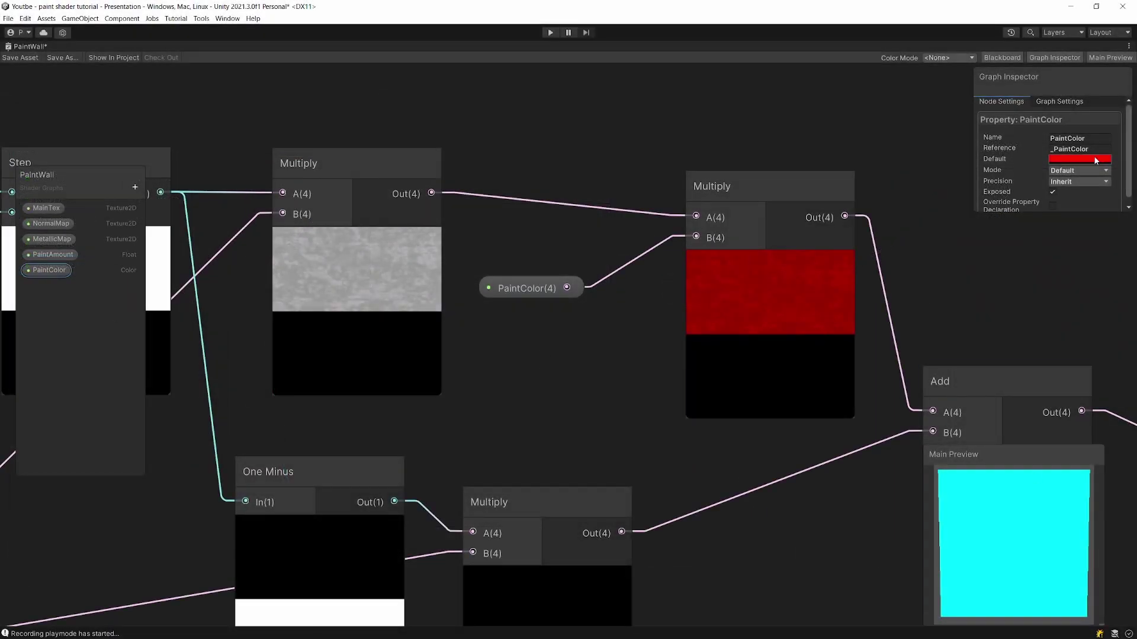
{"action": "left_click", "coordinate": [1094, 160]}
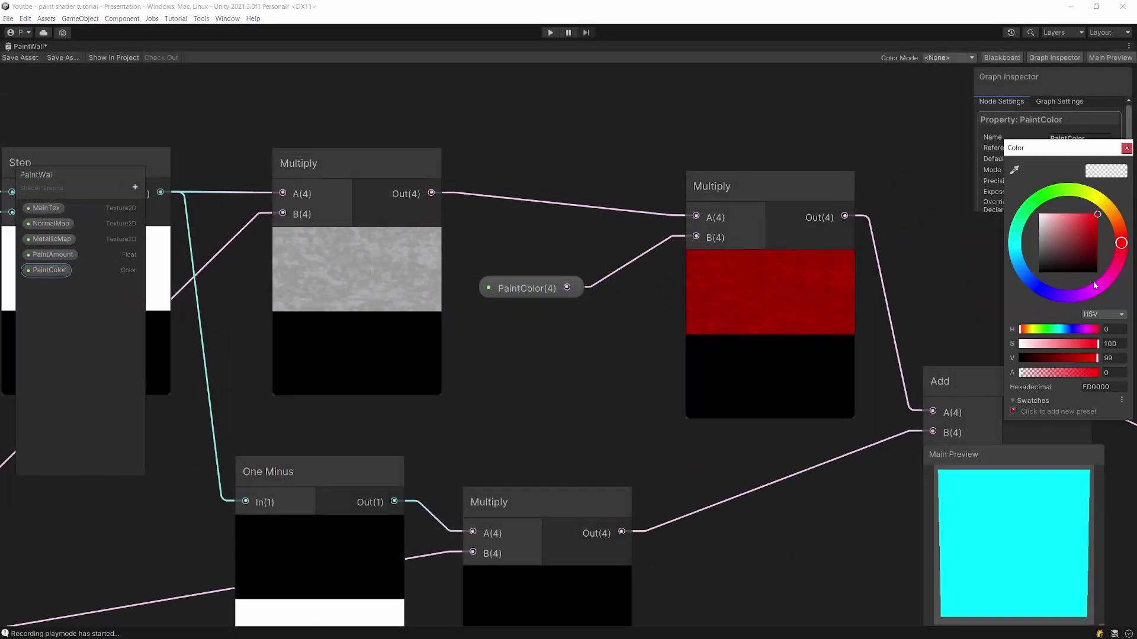
{"action": "left_click", "coordinate": [857, 172]}
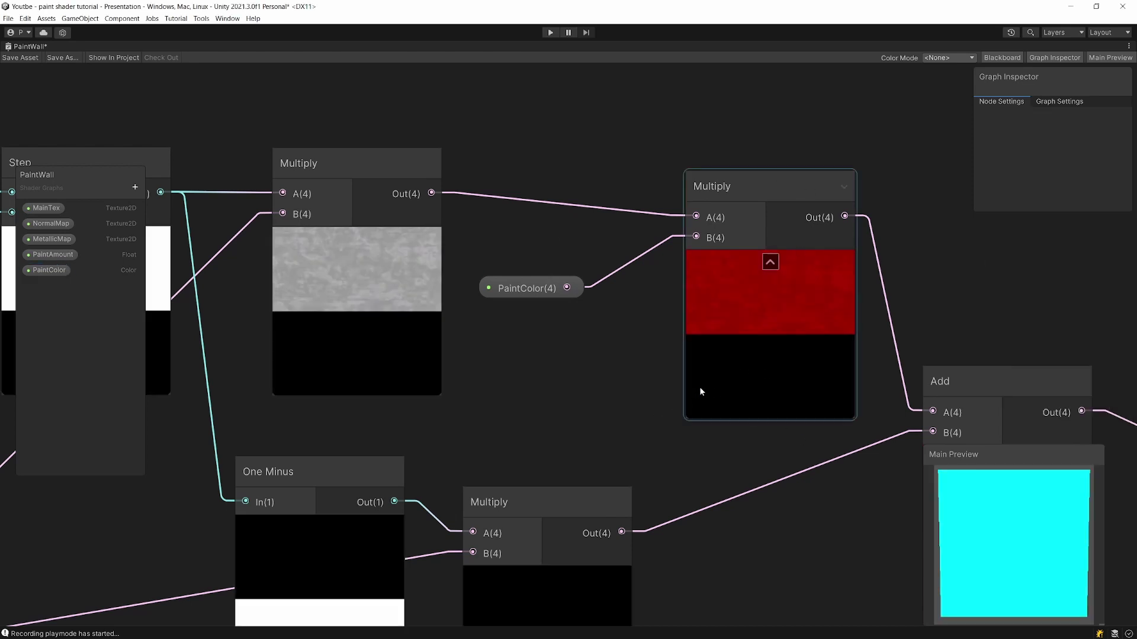
Set the Main Preview's mesh to Quad
{"action": "right_click", "coordinate": [978, 505]}
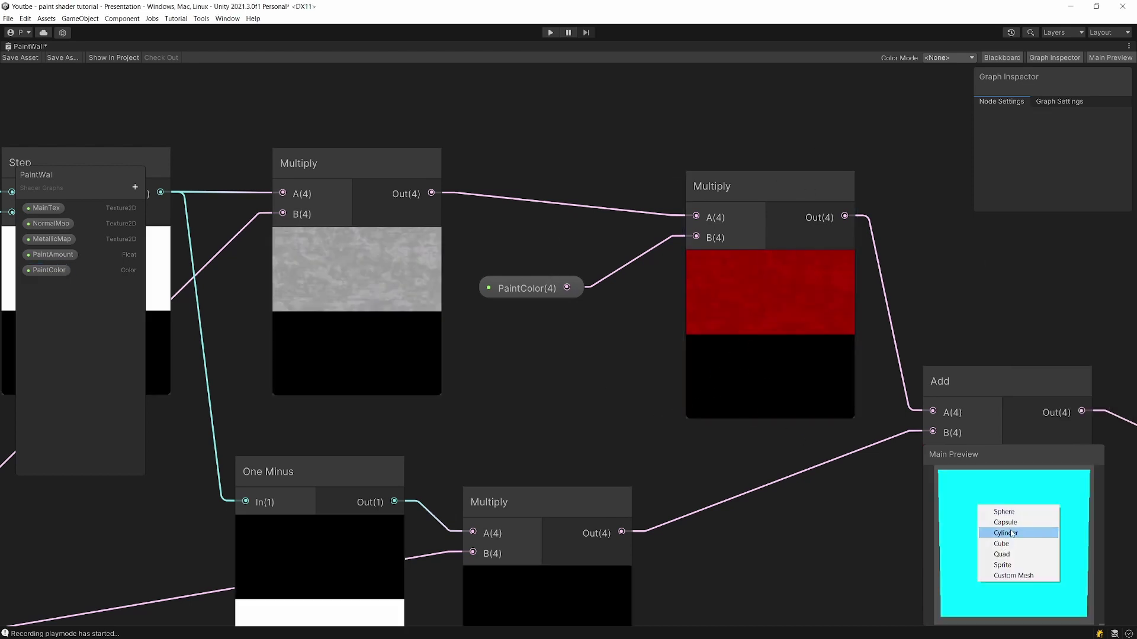
{"action": "left_click", "coordinate": [1016, 554]}
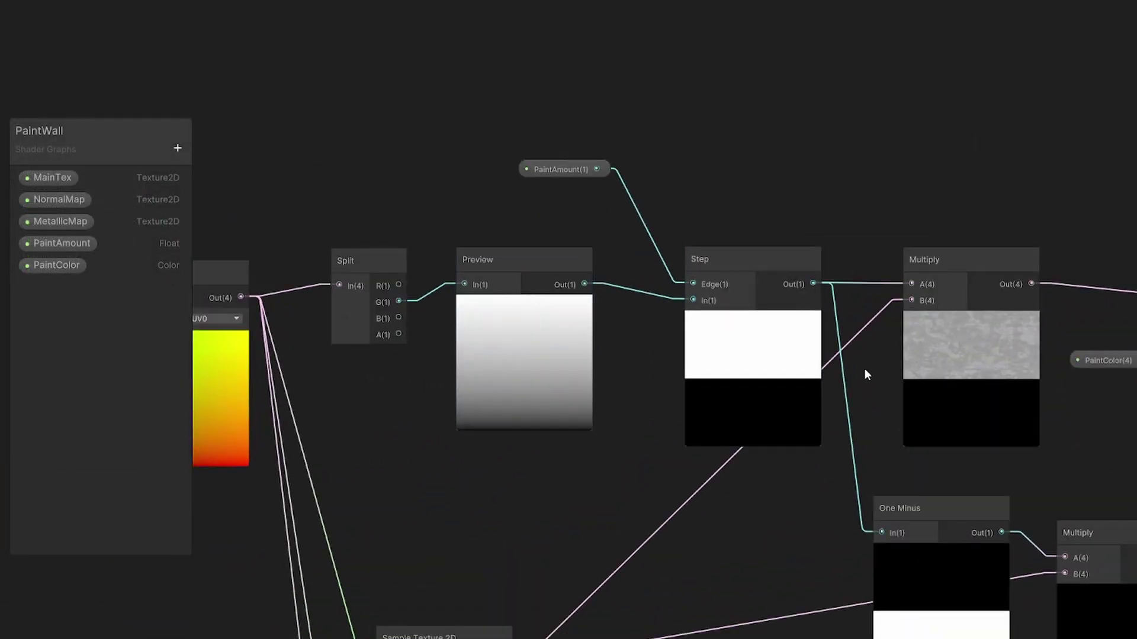
Delete the Step node between the Preview and Multiply nodes
{"action": "scroll", "coordinate": [760, 362], "scroll_direction": "up", "scroll_amount": 1}
{"action": "left_click", "coordinate": [760, 362]}
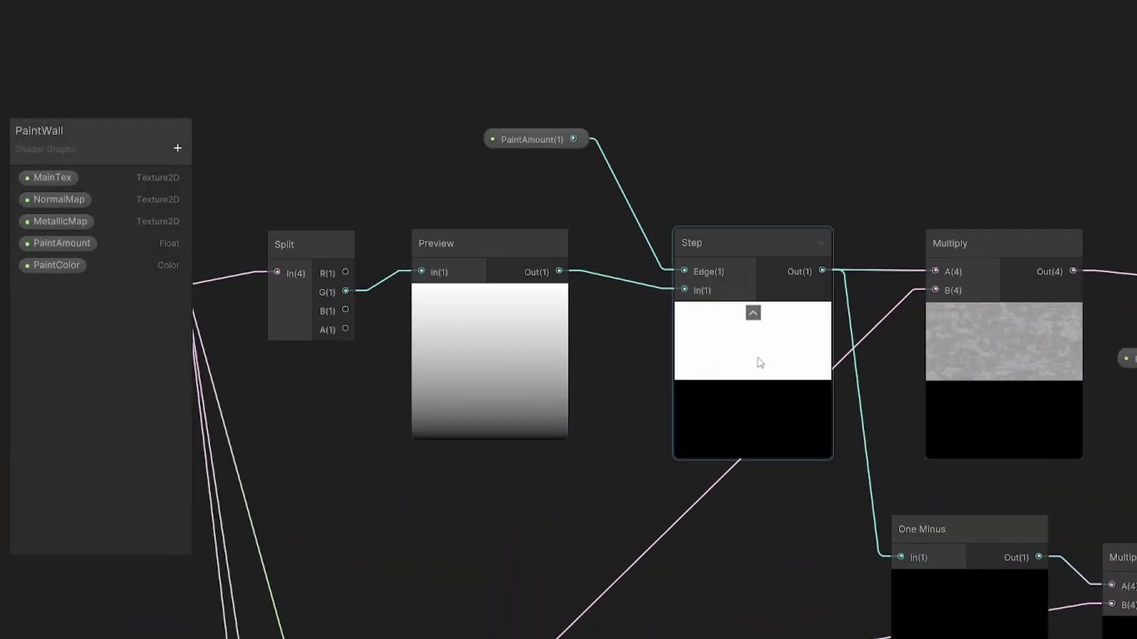
{"action": "left_click_drag", "start_coordinate": [715, 247], "coordinate": [677, 192]}
{"action": "left_click", "coordinate": [687, 139]}
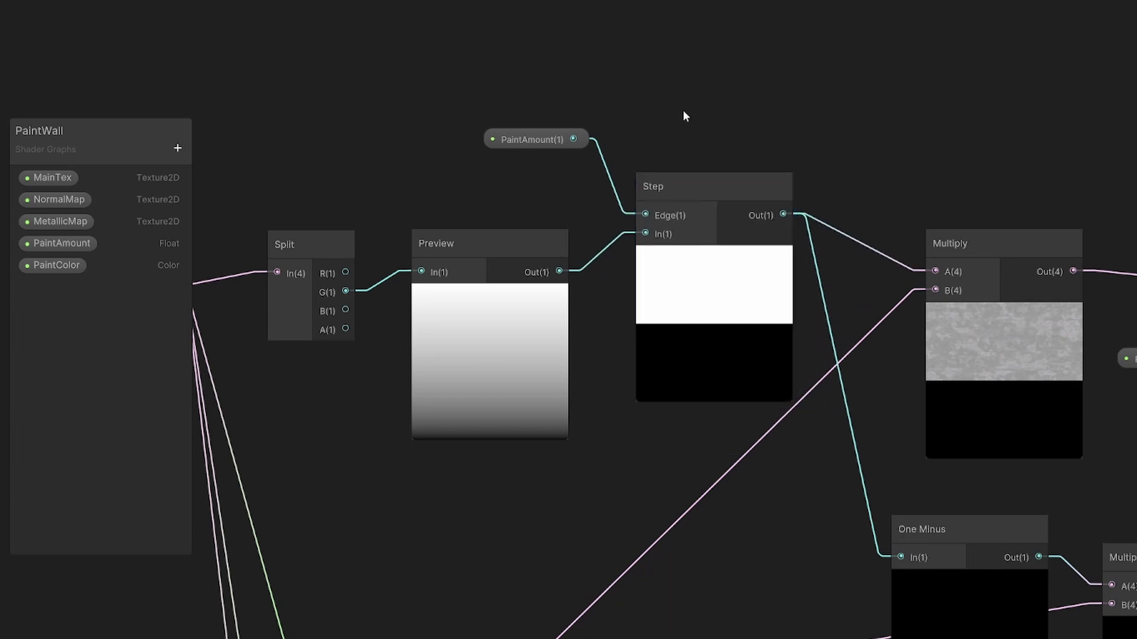
{"action": "left_click", "coordinate": [696, 178]}
{"action": "key", "text": "Delete"}
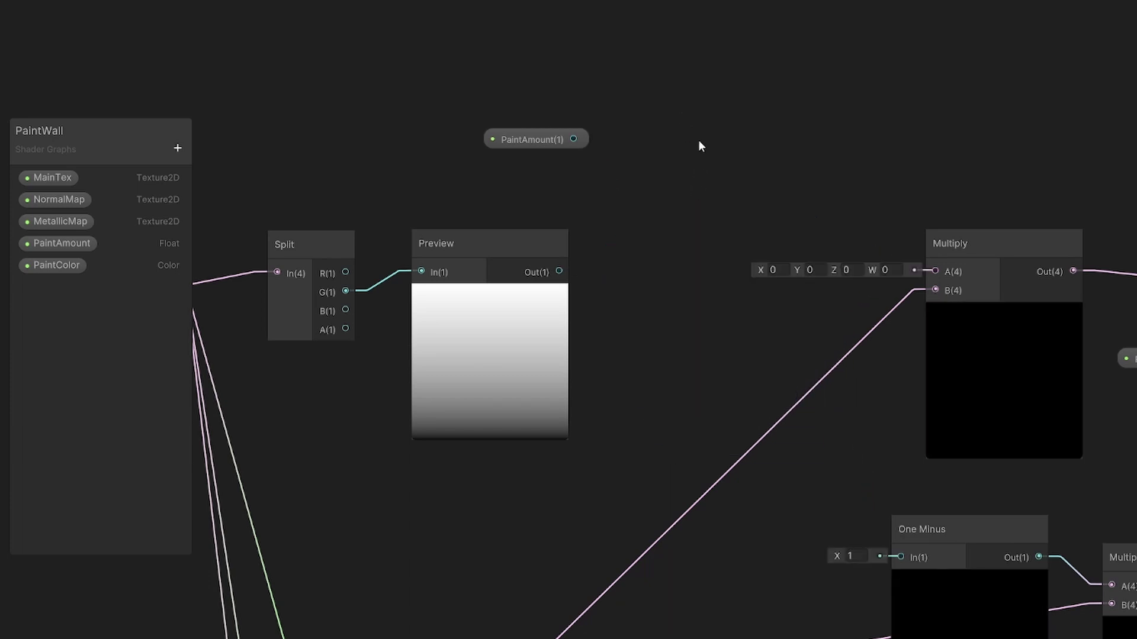
Add a Smoothstep node and place it between the Preview and Multiply nodes
{"action": "key", "text": "space"}
{"action": "type", "text": "step"}
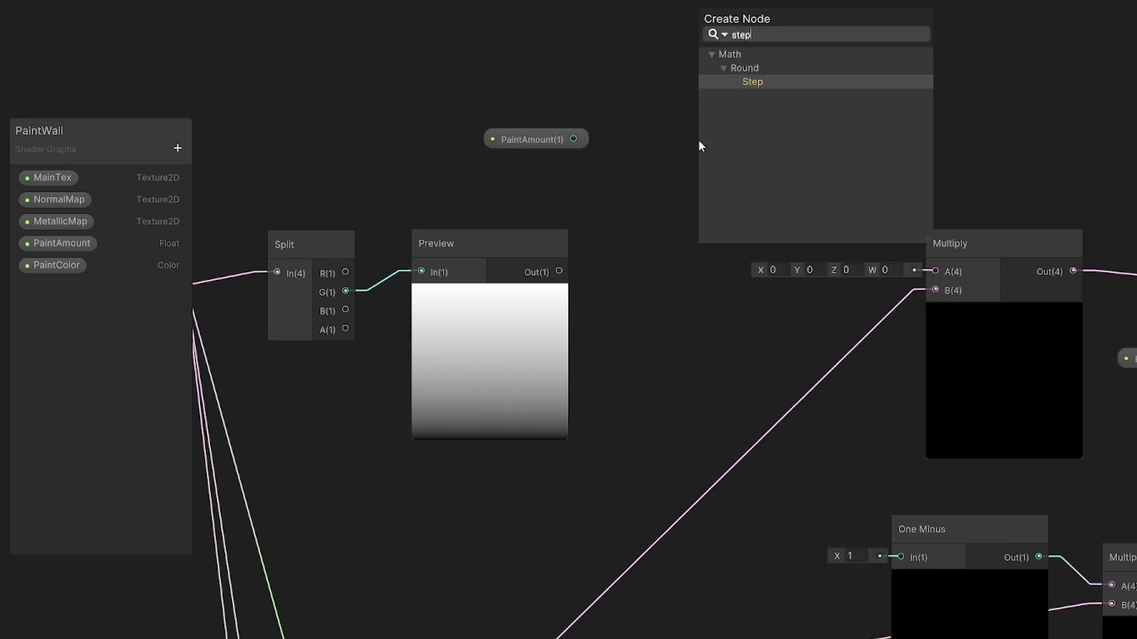
{"action": "key", "text": "BackSpace"}
{"action": "key", "text": "BackSpace"}
{"action": "key", "text": "BackSpace"}
{"action": "type", "text": "moo"}
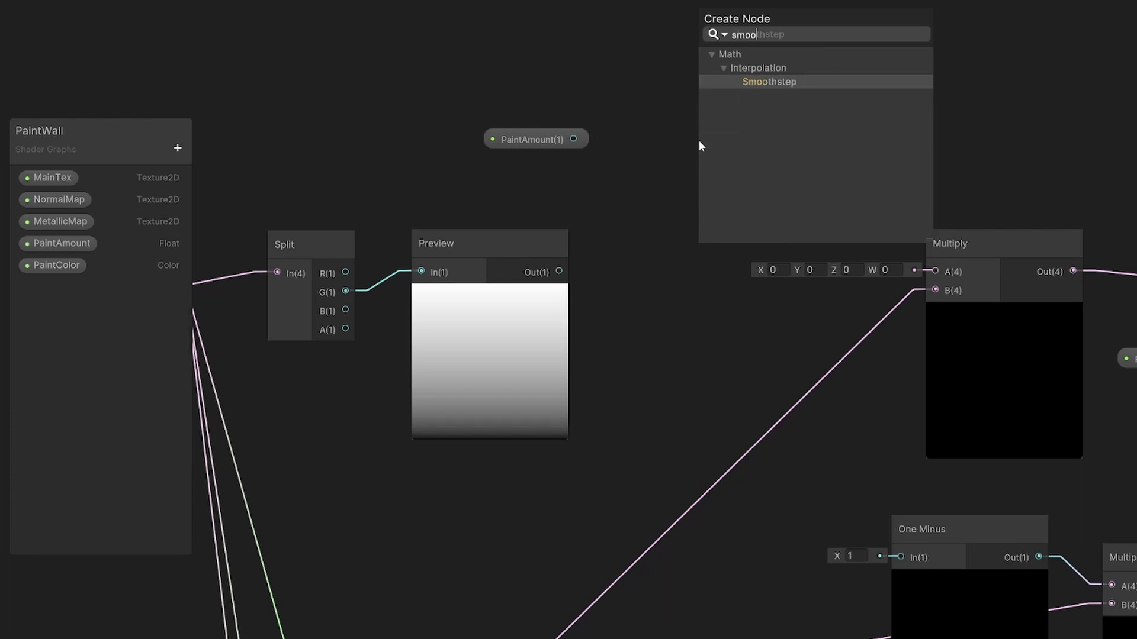
{"action": "key", "text": "Return"}
{"action": "left_click_drag", "start_coordinate": [777, 179], "coordinate": [717, 189]}
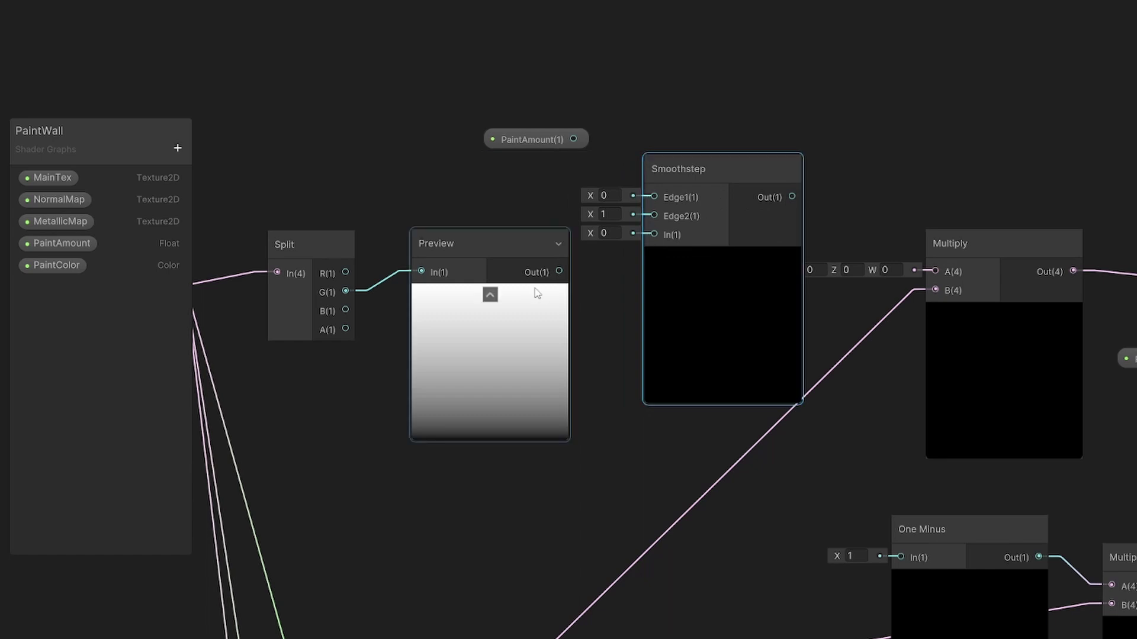
Connect the Preview node's output to the Smoothstep's In and the Smoothstep's output to the Multiply node's A input
{"action": "left_click", "coordinate": [448, 239]}
{"action": "left_click_drag", "start_coordinate": [559, 271], "coordinate": [569, 271]}
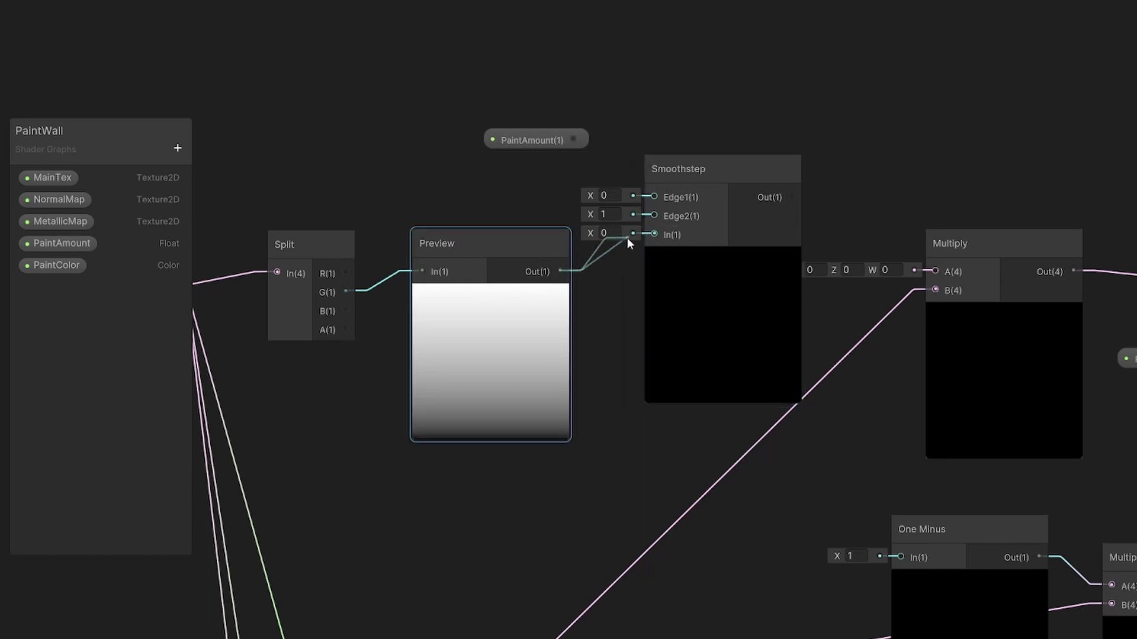
{"action": "left_click_drag", "start_coordinate": [627, 237], "coordinate": [653, 235]}
{"action": "middle_click_drag", "start_coordinate": [325, 273], "coordinate": [406, 280]}
{"action": "scroll", "coordinate": [894, 186], "scroll_direction": "up", "scroll_amount": 3}
{"action": "left_click_drag", "start_coordinate": [789, 169], "coordinate": [979, 266]}
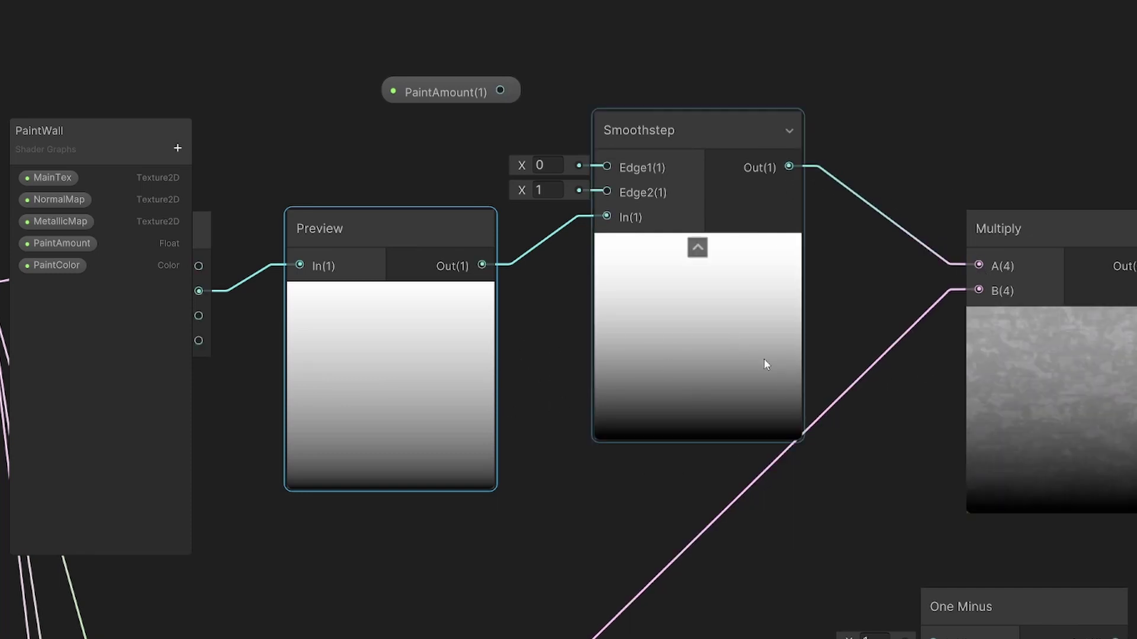
{"action": "scroll", "coordinate": [506, 489], "scroll_direction": "down", "scroll_amount": 3}
{"action": "scroll", "coordinate": [591, 431], "scroll_direction": "up", "scroll_amount": 2}
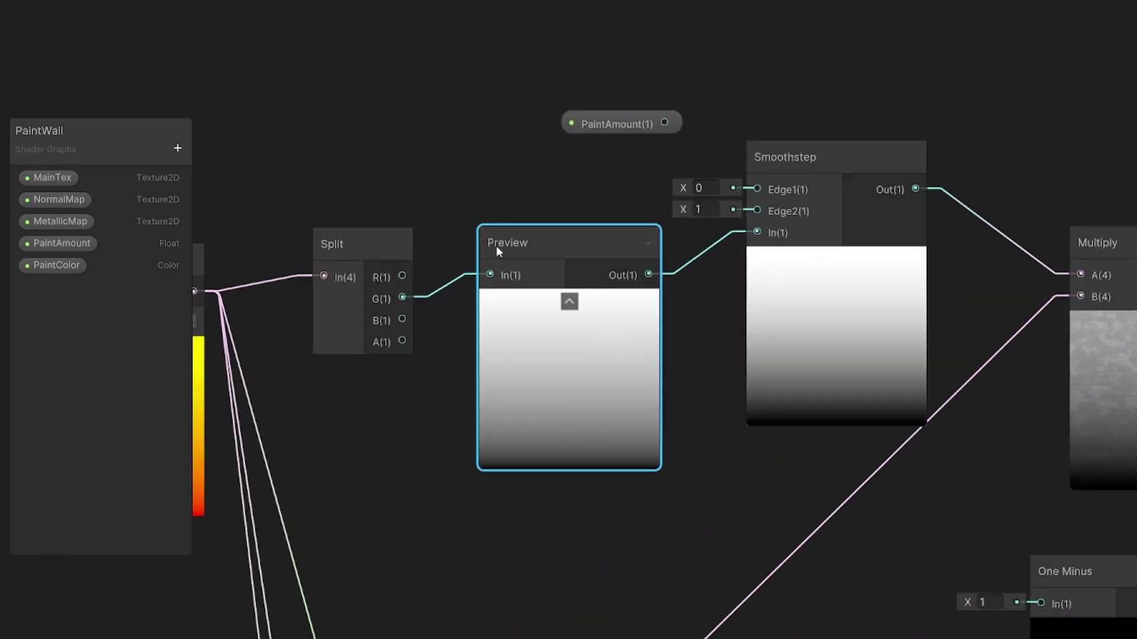
{"action": "left_click", "coordinate": [353, 245]}
{"action": "middle_click_drag", "start_coordinate": [335, 278], "coordinate": [534, 271]}
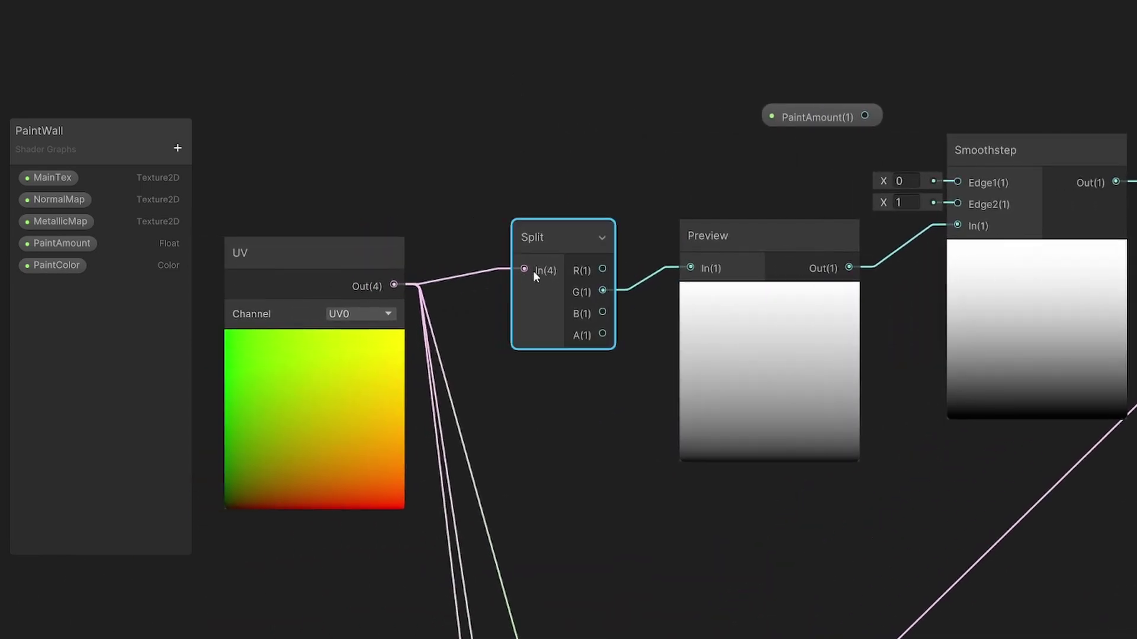
{"action": "middle_click_drag", "start_coordinate": [1000, 330], "coordinate": [797, 337]}
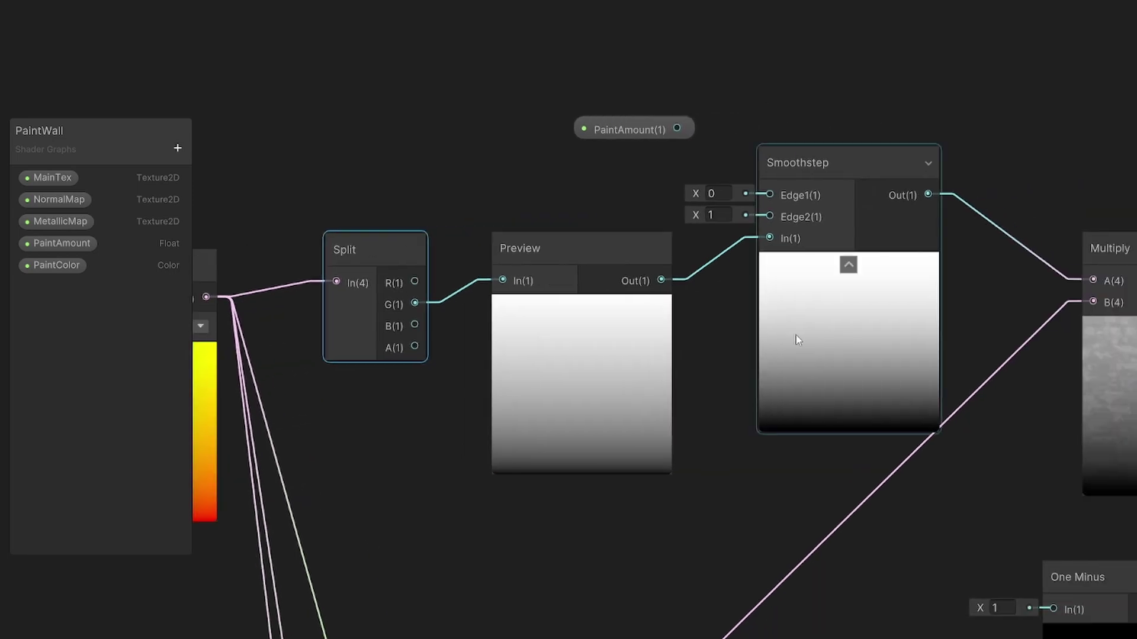
Move the PaintAmount node aside, and set the Smoothstep node's Edge1 to 0.45 and Edge2 to 0.55
{"action": "scroll", "coordinate": [796, 337], "scroll_direction": "up", "scroll_amount": 2}
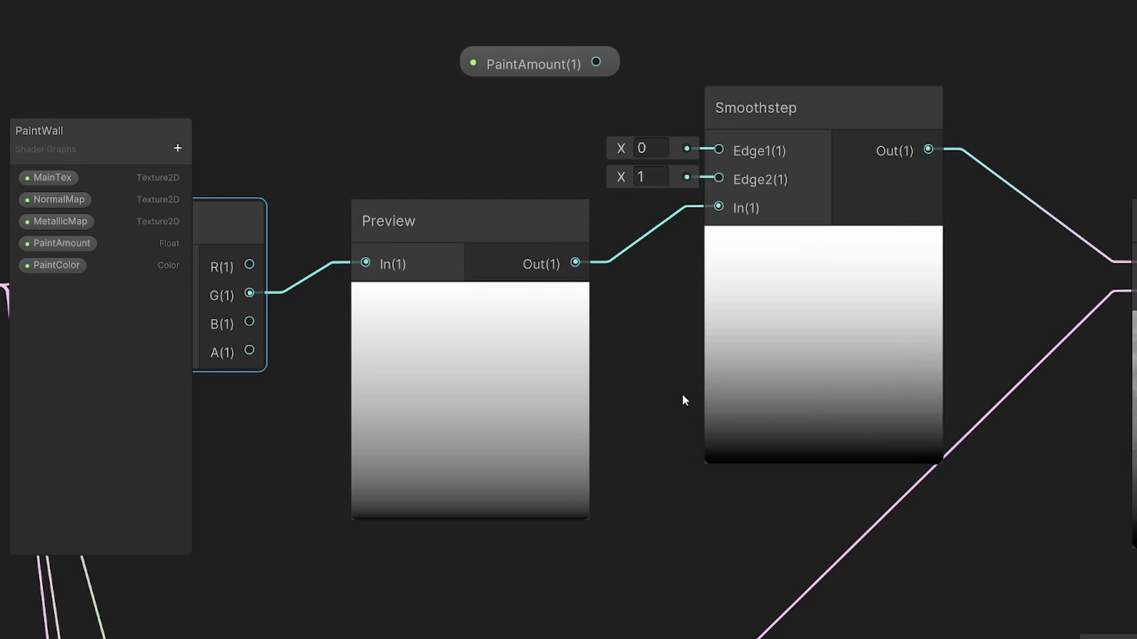
{"action": "left_click_drag", "start_coordinate": [519, 63], "coordinate": [454, 63]}
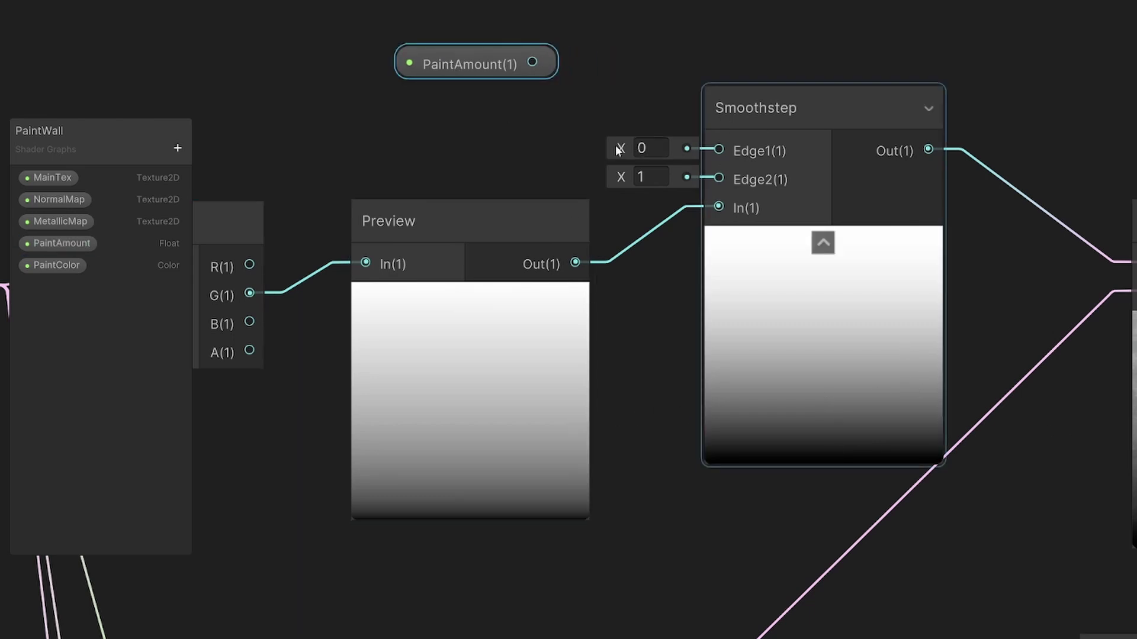
{"action": "left_click_drag", "start_coordinate": [625, 148], "coordinate": [648, 161]}
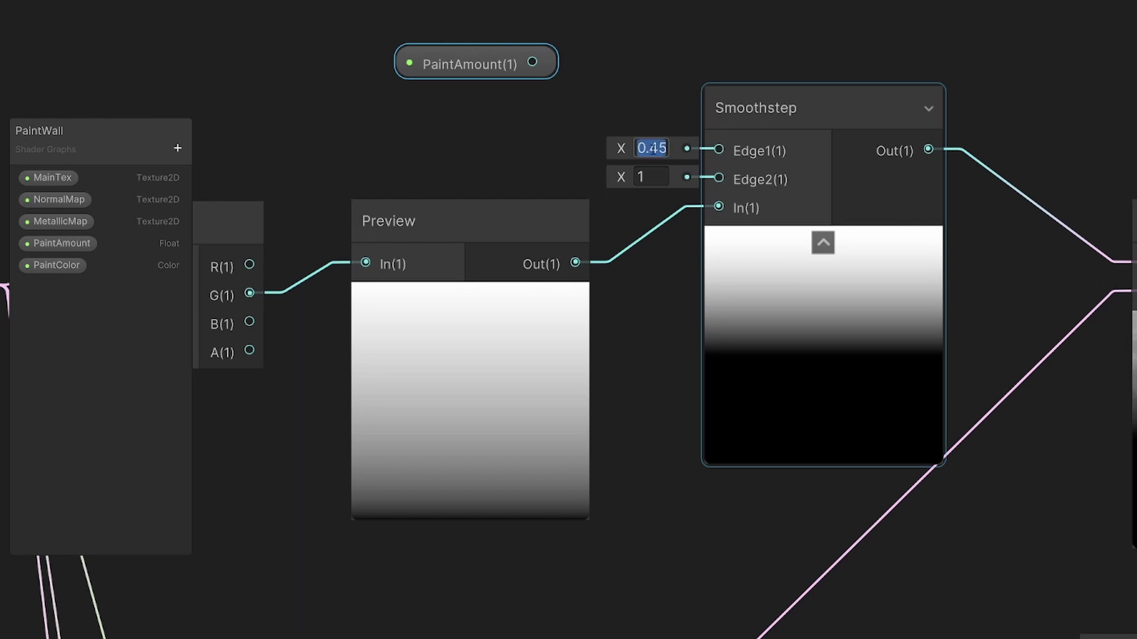
{"action": "left_click", "coordinate": [651, 171]}
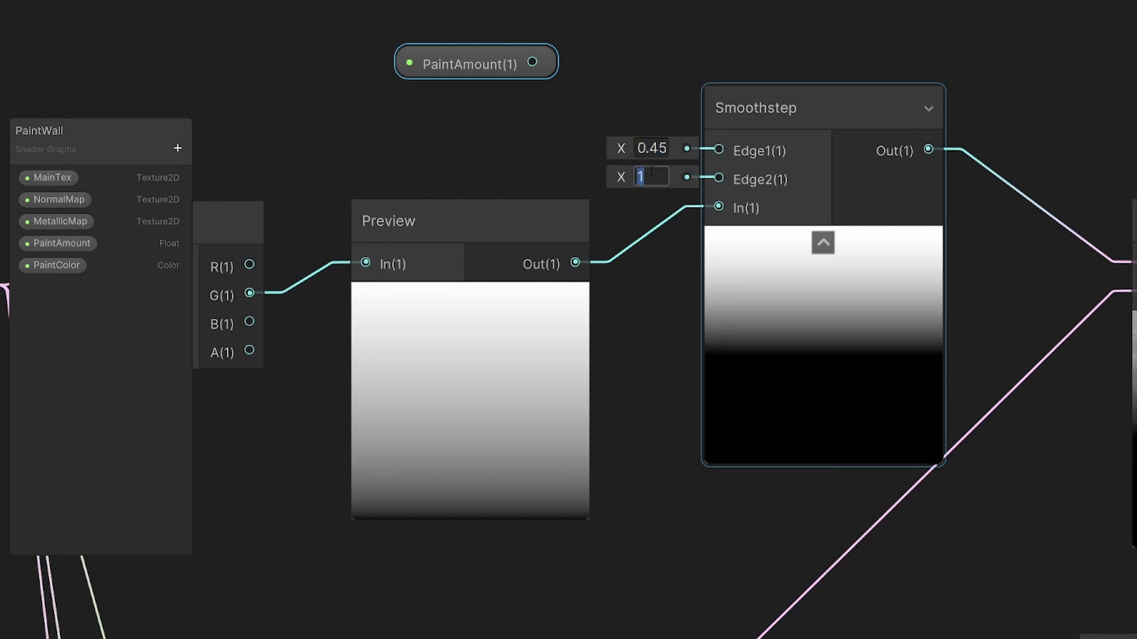
{"action": "type", "text": "0.55"}
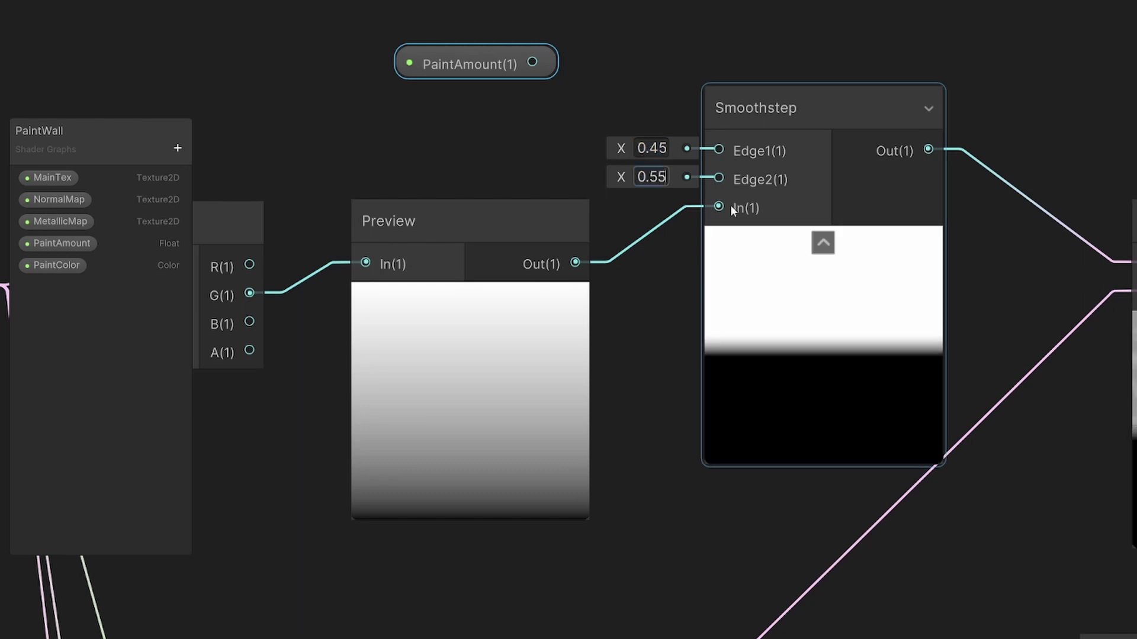
{"action": "scroll", "coordinate": [812, 381], "scroll_direction": "up", "scroll_amount": 6}
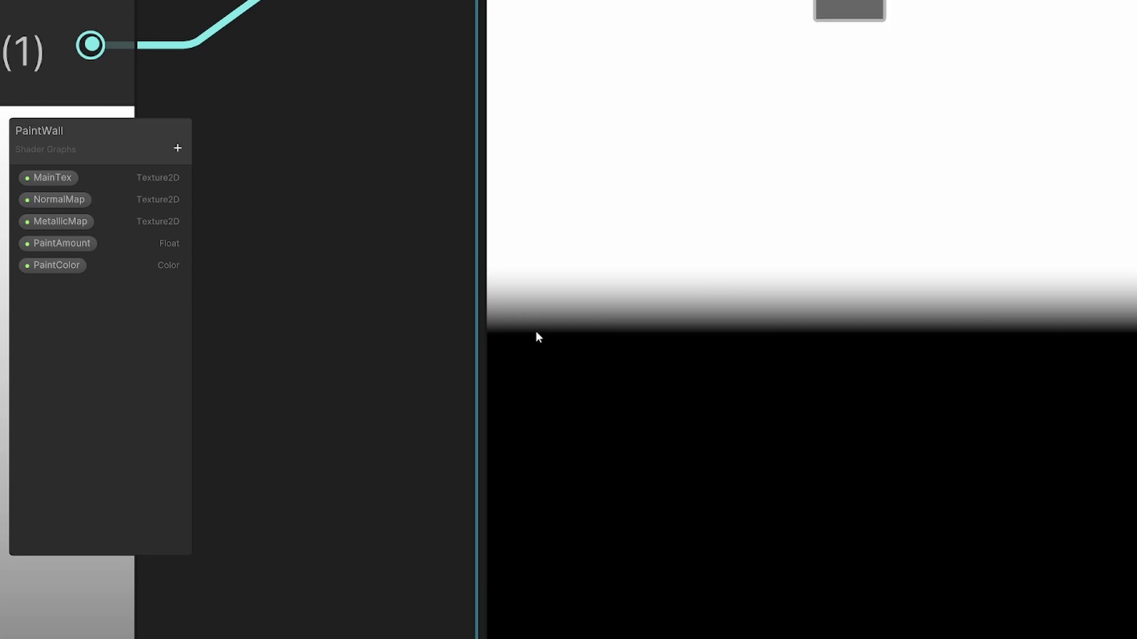
{"action": "scroll", "coordinate": [1053, 312], "scroll_direction": "down", "scroll_amount": 6}
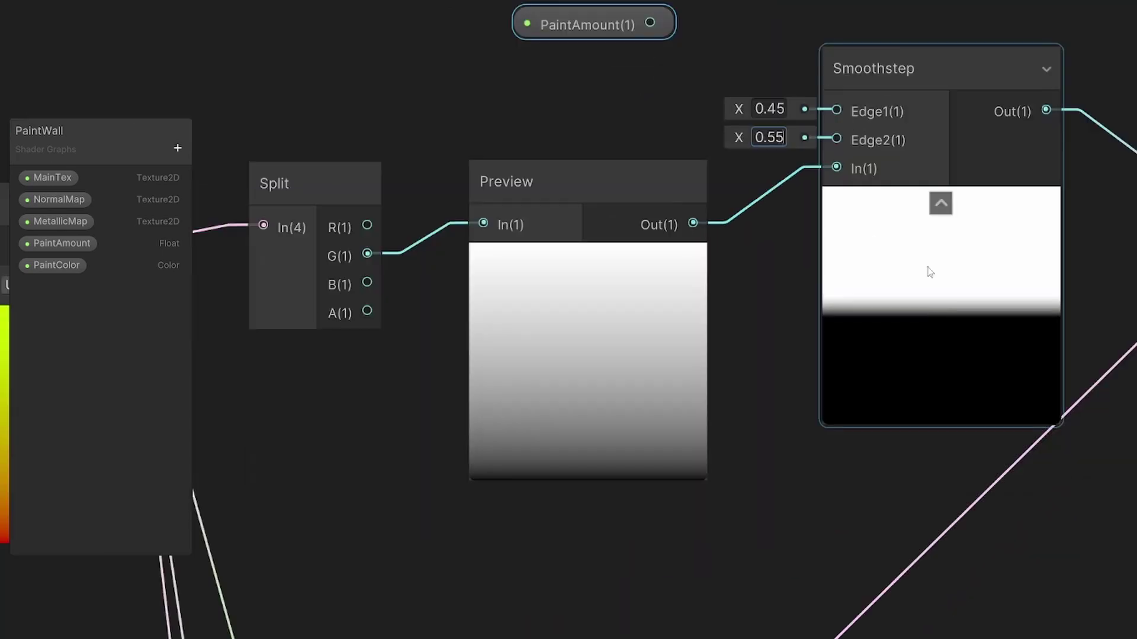
{"action": "middle_click_drag", "start_coordinate": [723, 246], "coordinate": [653, 268]}
{"action": "middle_click_drag", "start_coordinate": [835, 301], "coordinate": [749, 325]}
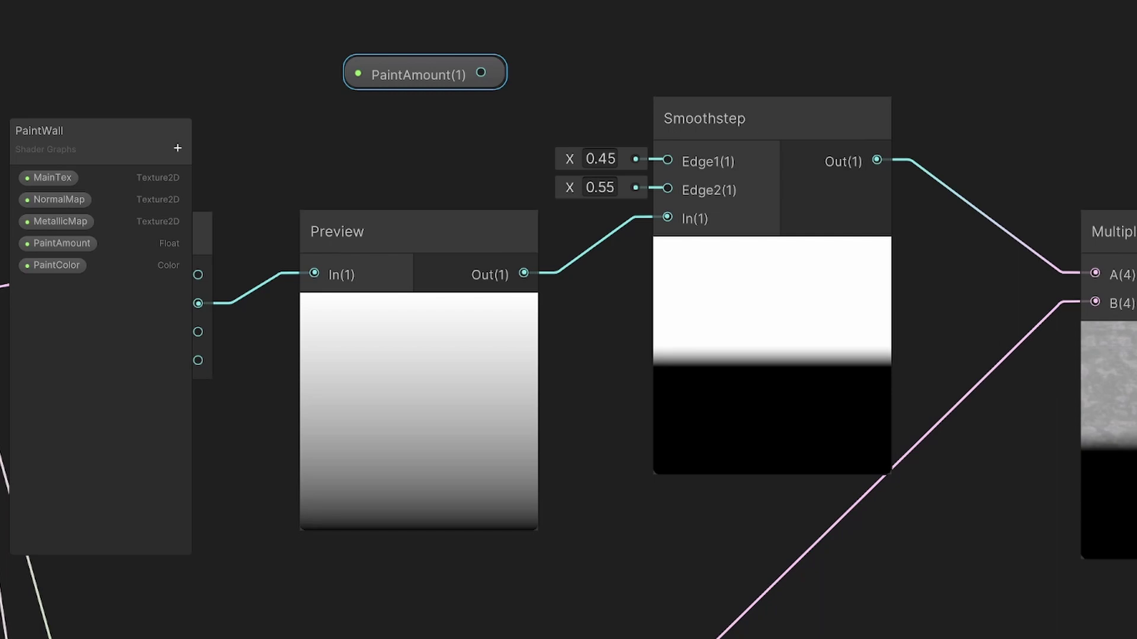
Connect the Smoothstep's output to the One Minus node's input and set the Main Preview mesh to Quad
{"action": "scroll", "coordinate": [1007, 574], "scroll_direction": "down", "scroll_amount": 5}
{"action": "middle_click_drag", "start_coordinate": [1011, 574], "coordinate": [761, 399]}
{"action": "scroll", "coordinate": [740, 356], "scroll_direction": "up", "scroll_amount": 2}
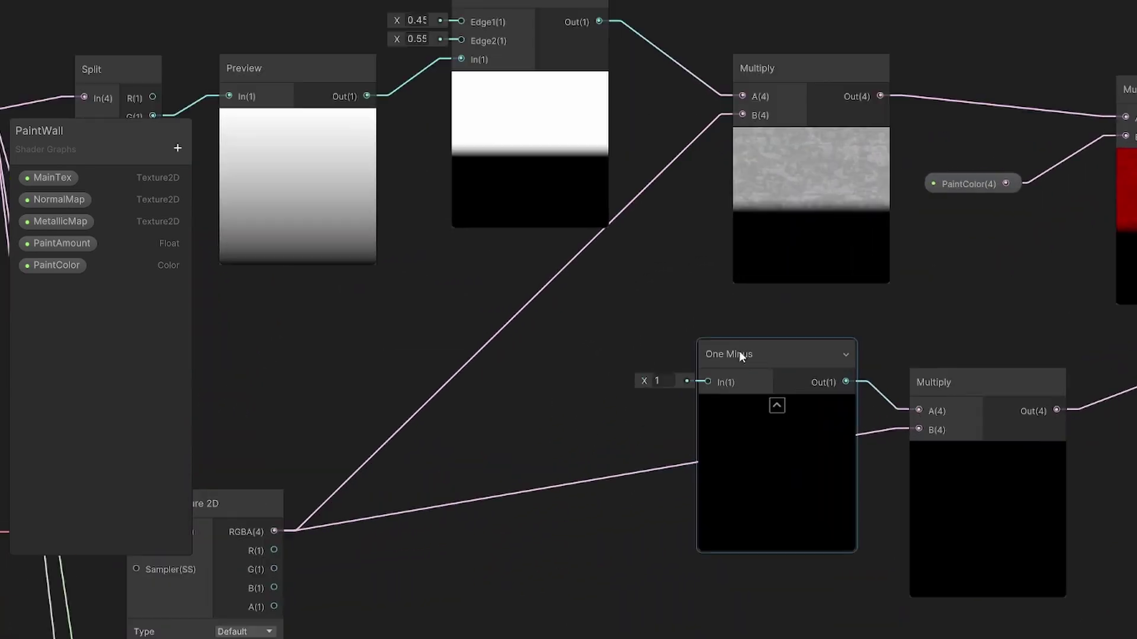
{"action": "left_click_drag", "start_coordinate": [592, 21], "coordinate": [716, 388]}
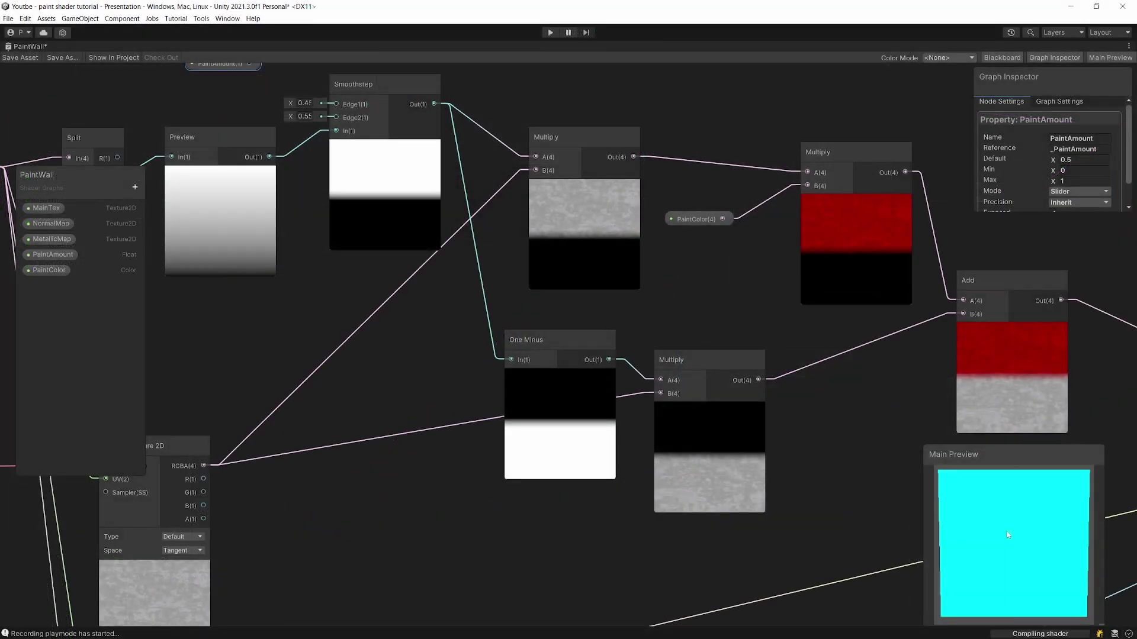
{"action": "right_click", "coordinate": [1007, 533]}
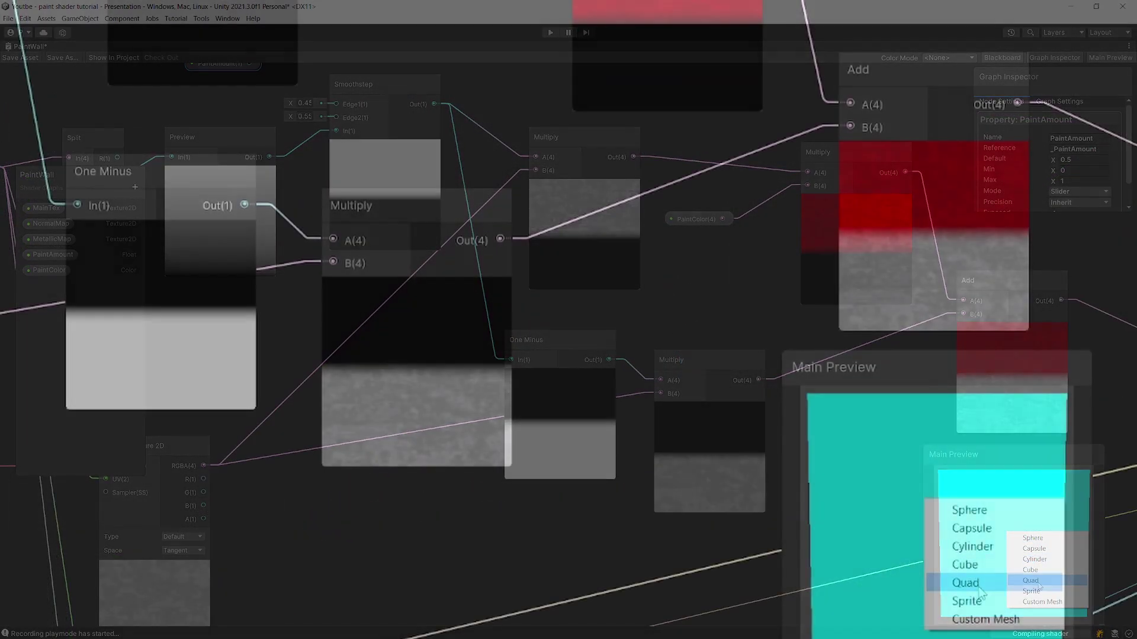
{"action": "left_click", "coordinate": [1030, 581]}
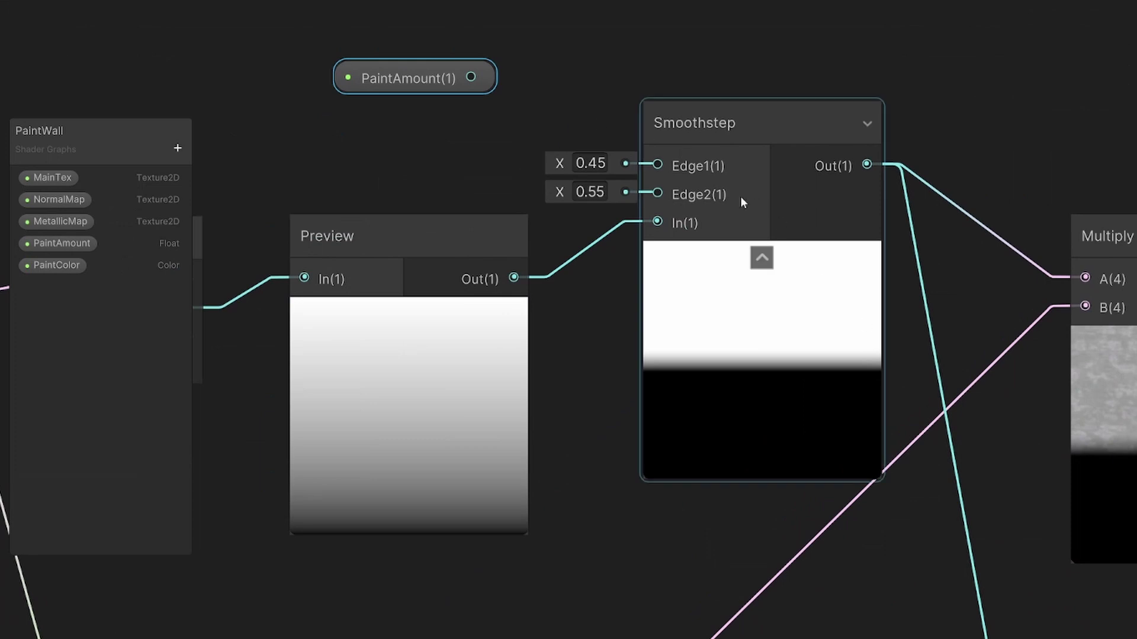
Reposition the PaintAmount node and connect its output to the Smoothstep's Edge2 input
{"action": "left_click", "coordinate": [402, 74]}
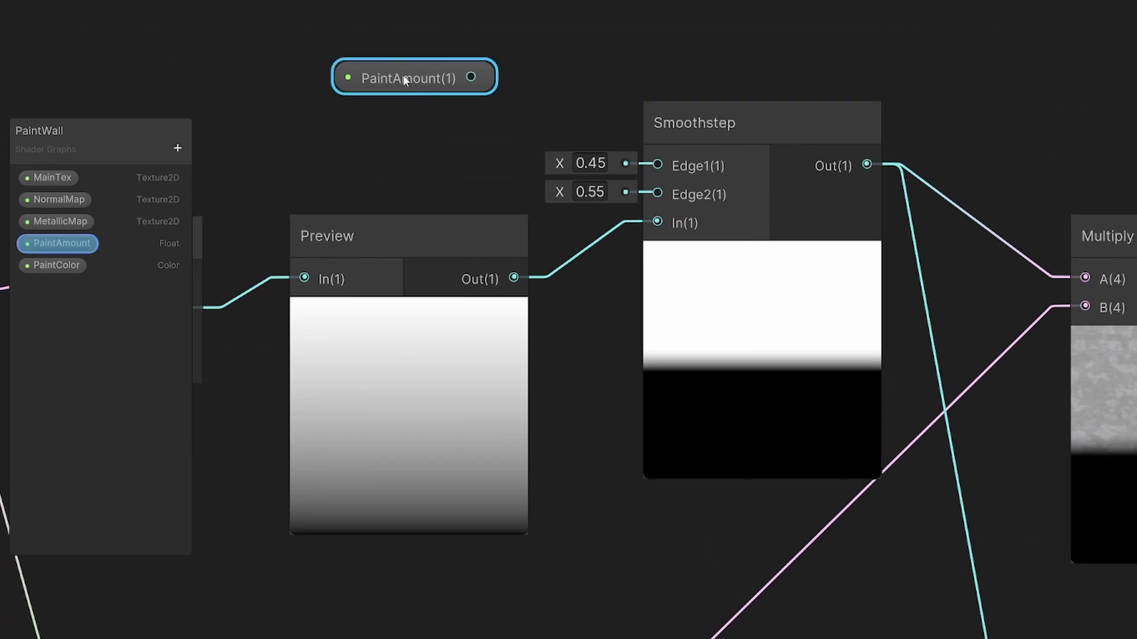
{"action": "mouse_move", "coordinate": [406, 65]}
{"action": "left_mouse_down"}
{"action": "mouse_move", "coordinate": [282, 63]}
{"action": "mouse_move", "coordinate": [279, 90]}
{"action": "left_mouse_up"}
{"action": "mouse_move", "coordinate": [348, 95]}
{"action": "left_mouse_down"}
{"action": "mouse_move", "coordinate": [392, 144]}
{"action": "mouse_move", "coordinate": [641, 265]}
{"action": "left_mouse_up"}
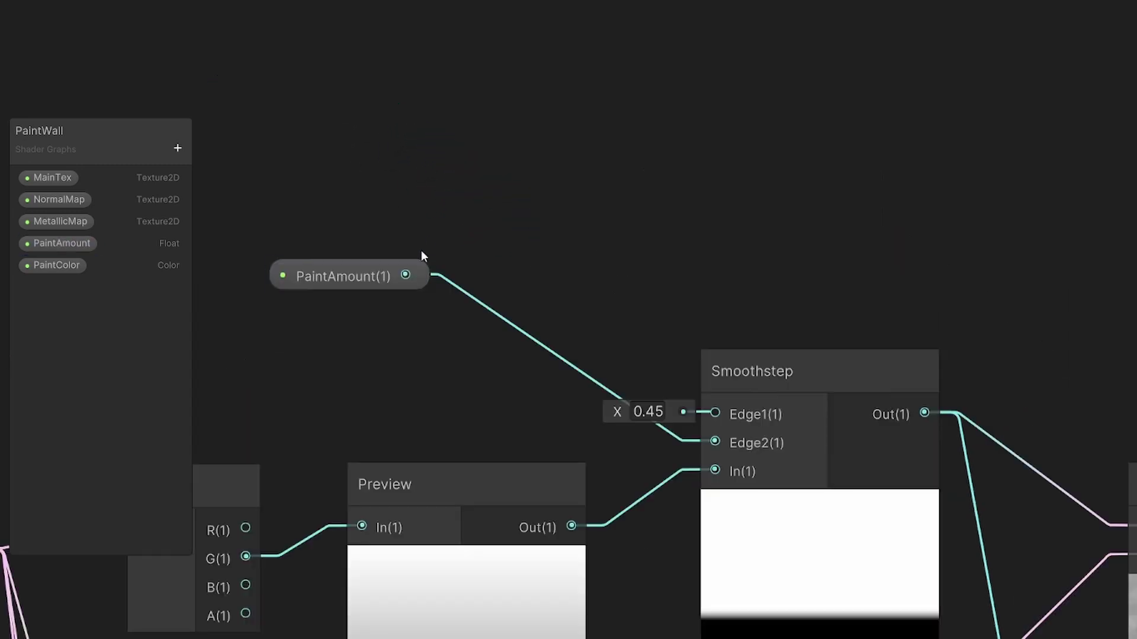
Add a Subtract node fed by PaintAmount on input A and set its B value to 0.3
{"action": "left_click_drag", "start_coordinate": [407, 275], "coordinate": [529, 225]}
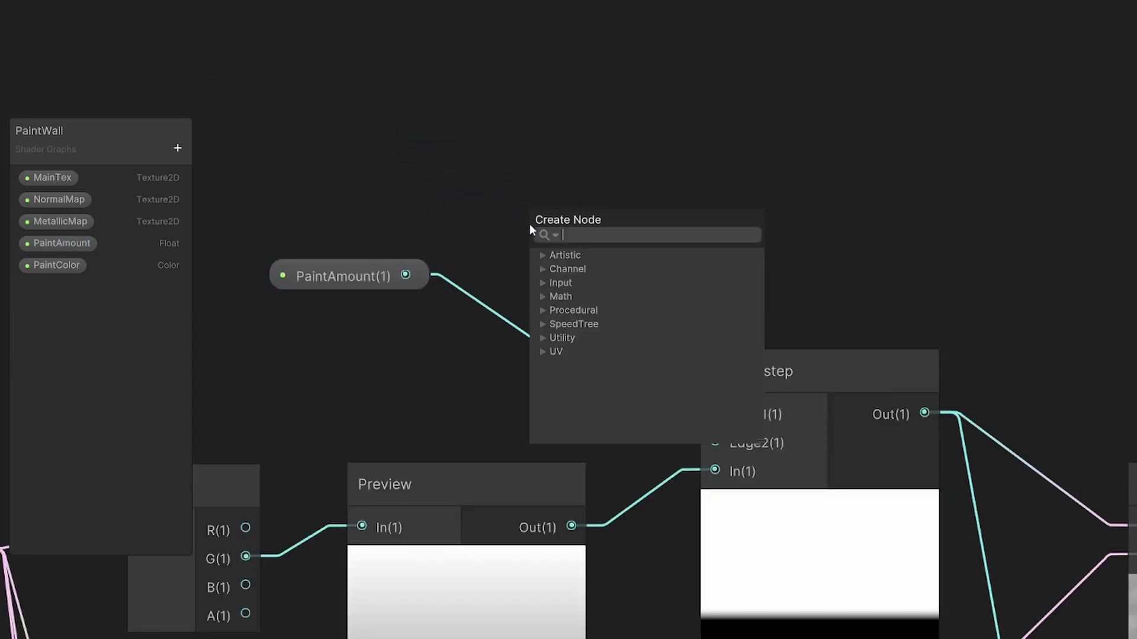
{"action": "type", "text": "subt"}
{"action": "key", "text": "Return"}
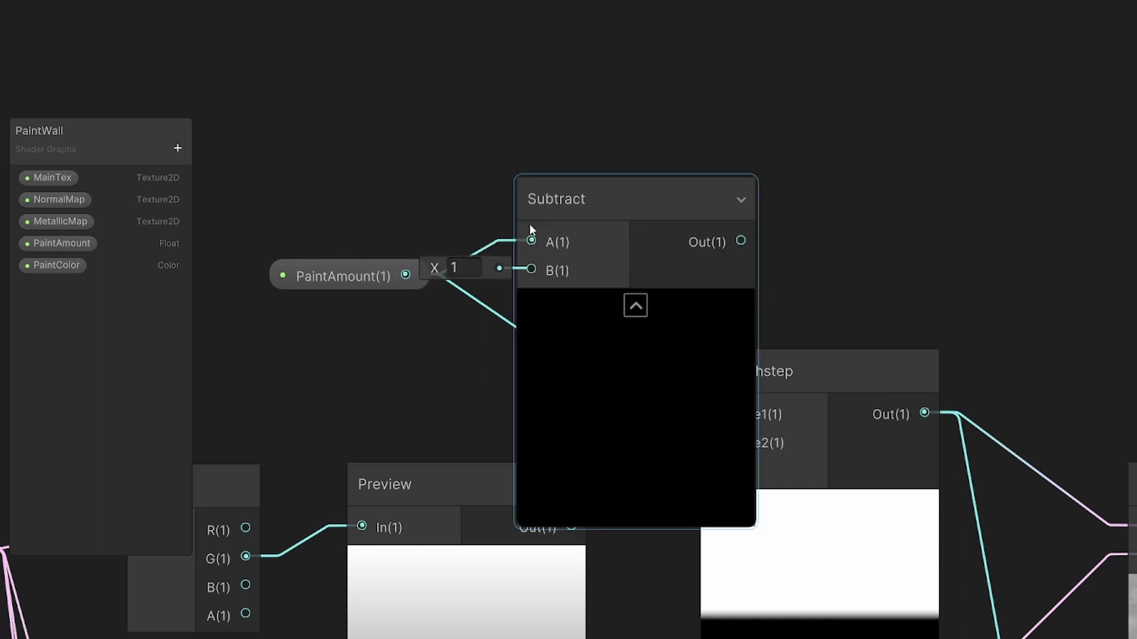
{"action": "left_click_drag", "start_coordinate": [534, 223], "coordinate": [594, 102]}
{"action": "left_click", "coordinate": [521, 148]}
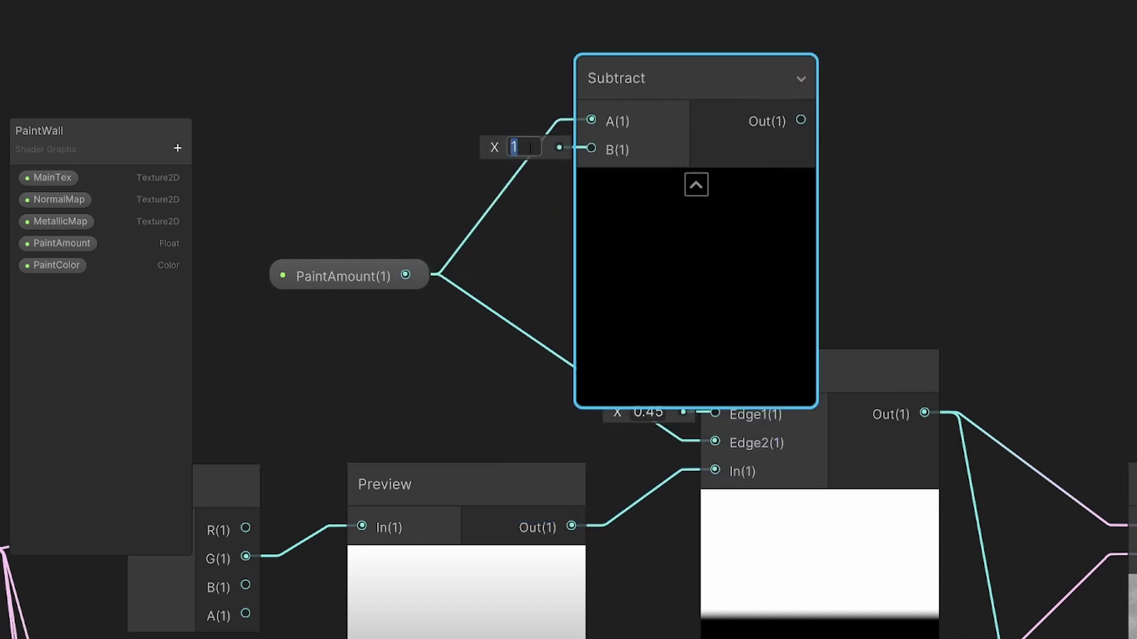
{"action": "type", "text": "0.3"}
{"action": "key", "text": "Return"}
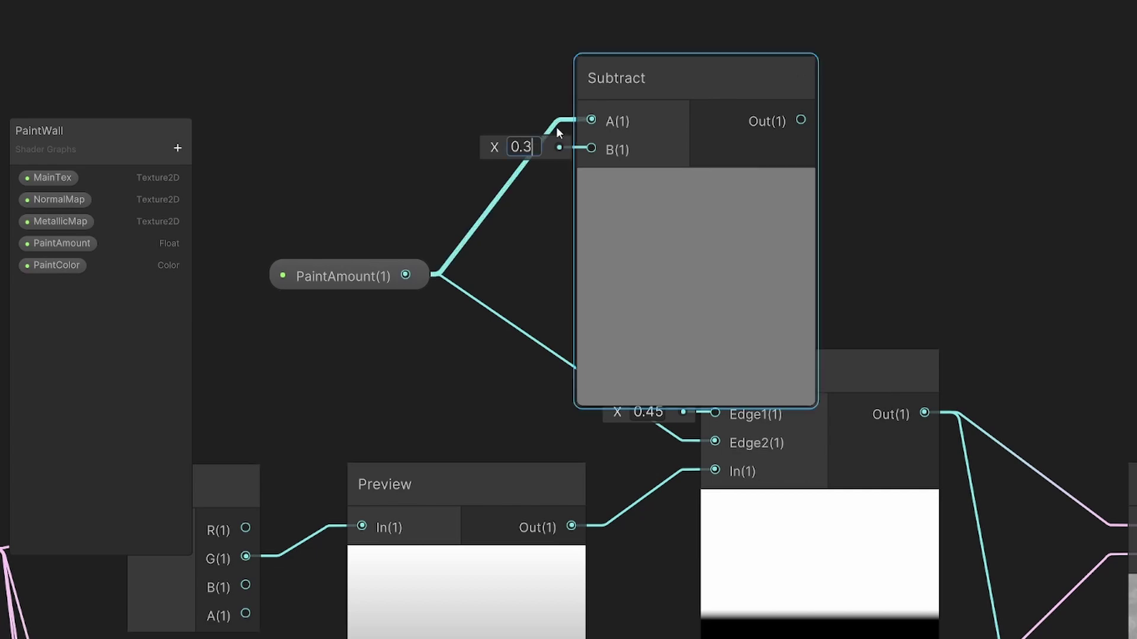
Collapse the Subtract node's preview, place it above the Smoothstep, and connect its output to the Smoothstep's Edge1 input
{"action": "left_click_drag", "start_coordinate": [651, 82], "coordinate": [595, 224]}
{"action": "left_click", "coordinate": [637, 205]}
{"action": "middle_click_drag", "start_coordinate": [635, 264], "coordinate": [556, 128]}
{"action": "left_click_drag", "start_coordinate": [555, 112], "coordinate": [633, 389]}
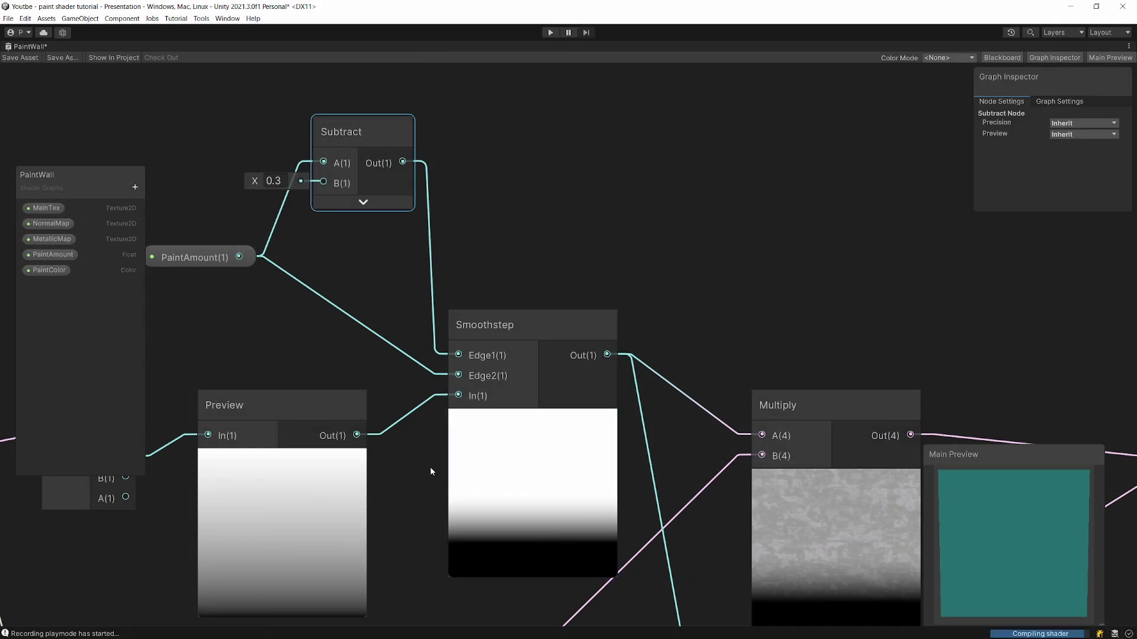
Set the PaintAmount property's default to 0.68 and the Subtract node's B value to 0.2
{"action": "left_click", "coordinate": [178, 258]}
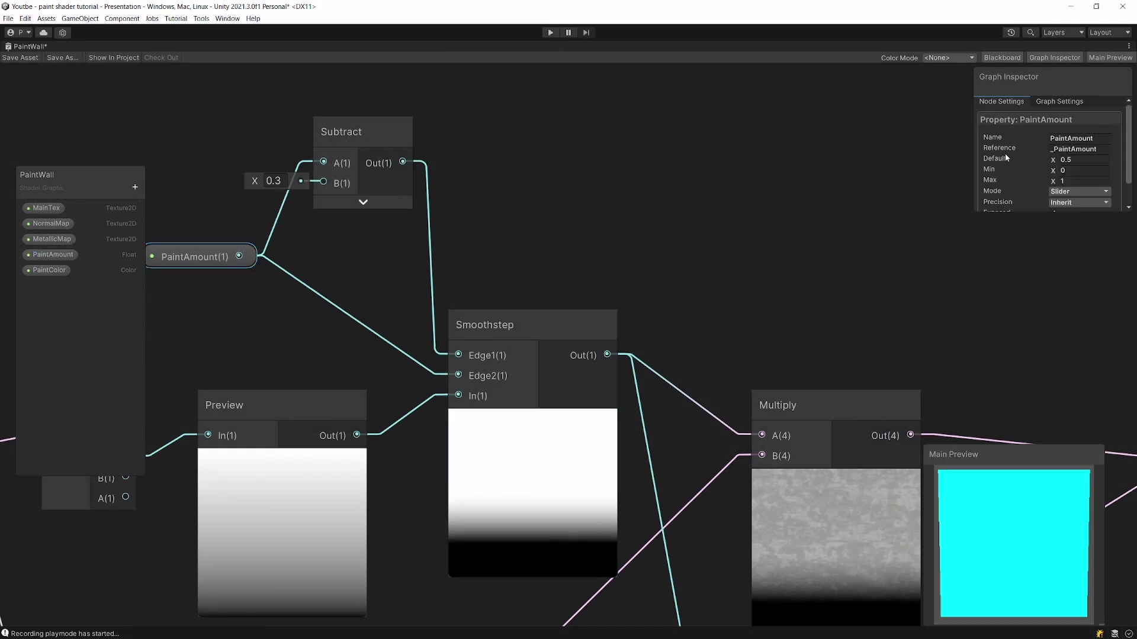
{"action": "left_click_drag", "start_coordinate": [1052, 160], "coordinate": [1052, 160]}
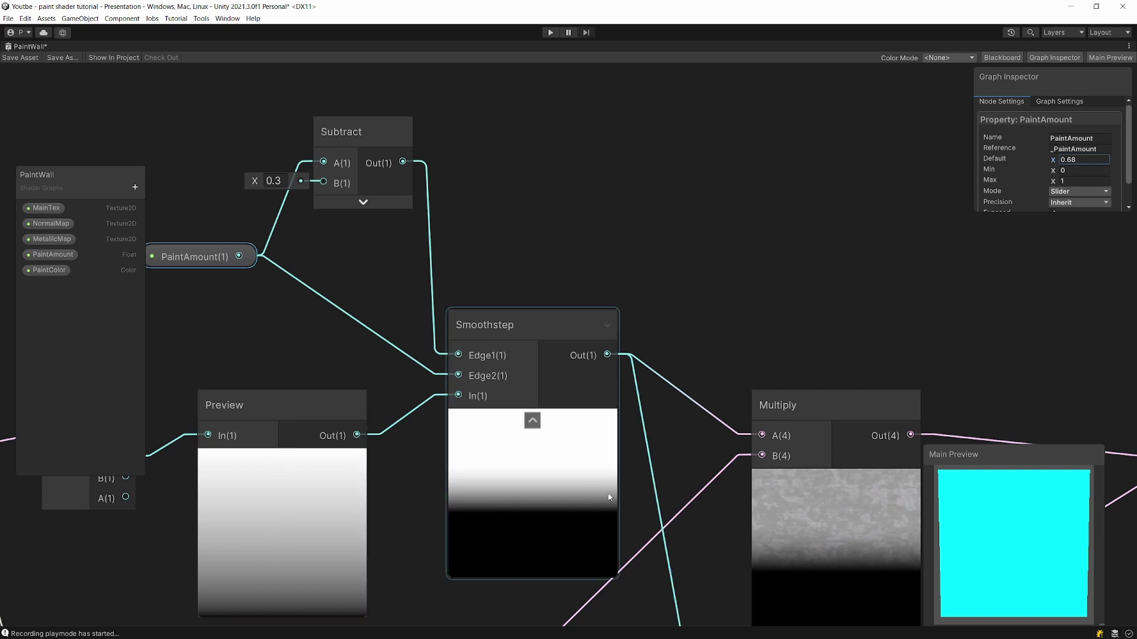
{"action": "middle_click_drag", "start_coordinate": [365, 281], "coordinate": [417, 290]}
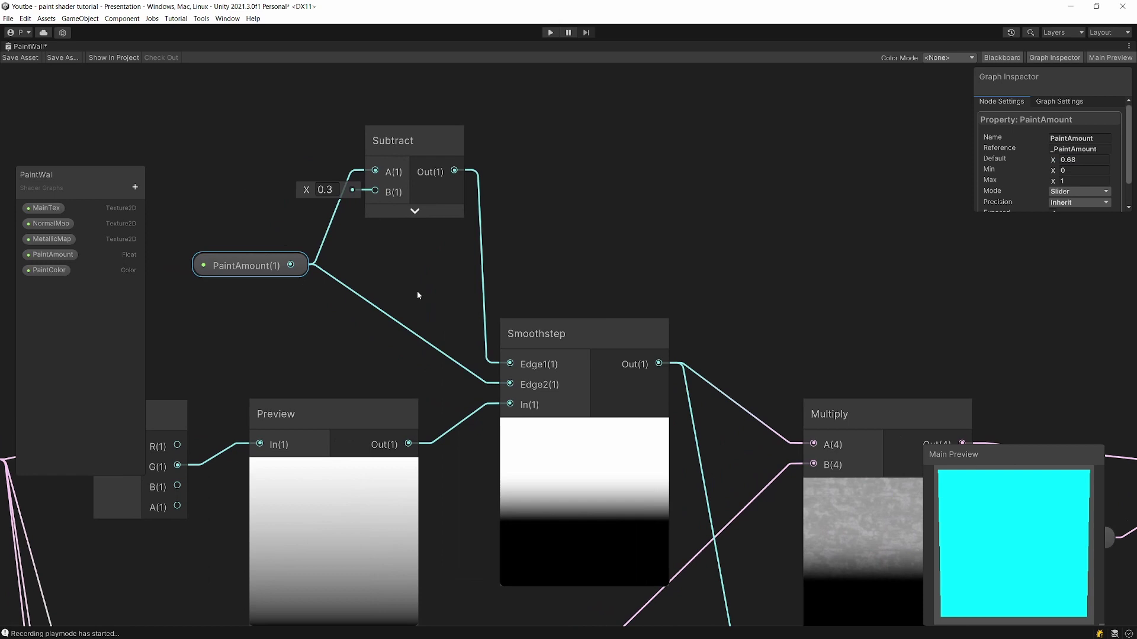
{"action": "left_click", "coordinate": [332, 189]}
{"action": "type", "text": "0.2"}
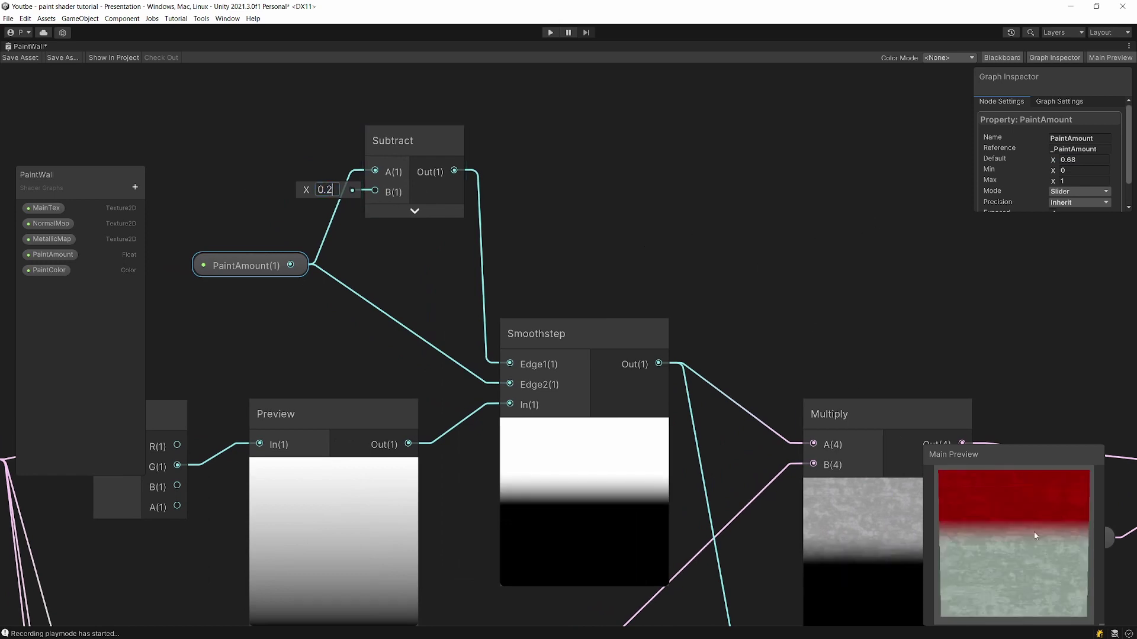
Add a Multiply node above the existing ones, with the Smoothstep's output into A and the One Minus output into B
{"action": "left_click", "coordinate": [895, 385]}
{"action": "mouse_move", "coordinate": [895, 385]}
{"action": "middle_mouse_down"}
{"action": "mouse_move", "coordinate": [868, 360]}
{"action": "mouse_move", "coordinate": [627, 247]}
{"action": "middle_mouse_up"}
{"action": "scroll", "coordinate": [656, 259], "scroll_direction": "down", "scroll_amount": 3}
{"action": "scroll", "coordinate": [741, 359], "scroll_direction": "down", "scroll_amount": 4}
{"action": "middle_click_drag", "start_coordinate": [562, 328], "coordinate": [716, 438]}
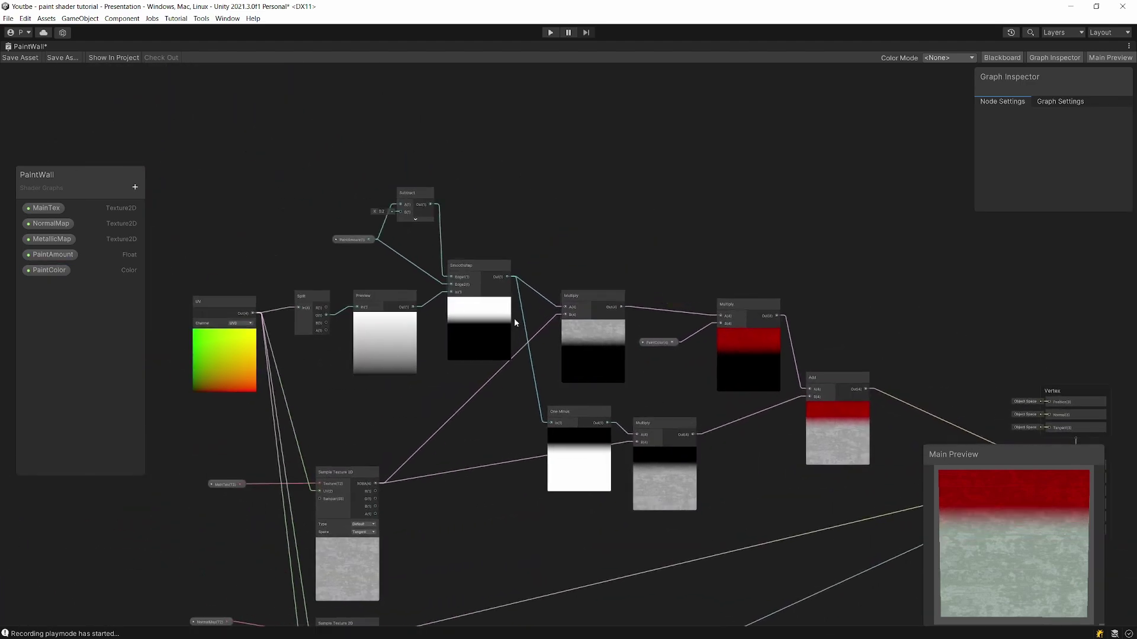
{"action": "scroll", "coordinate": [448, 298], "scroll_direction": "up", "scroll_amount": 3}
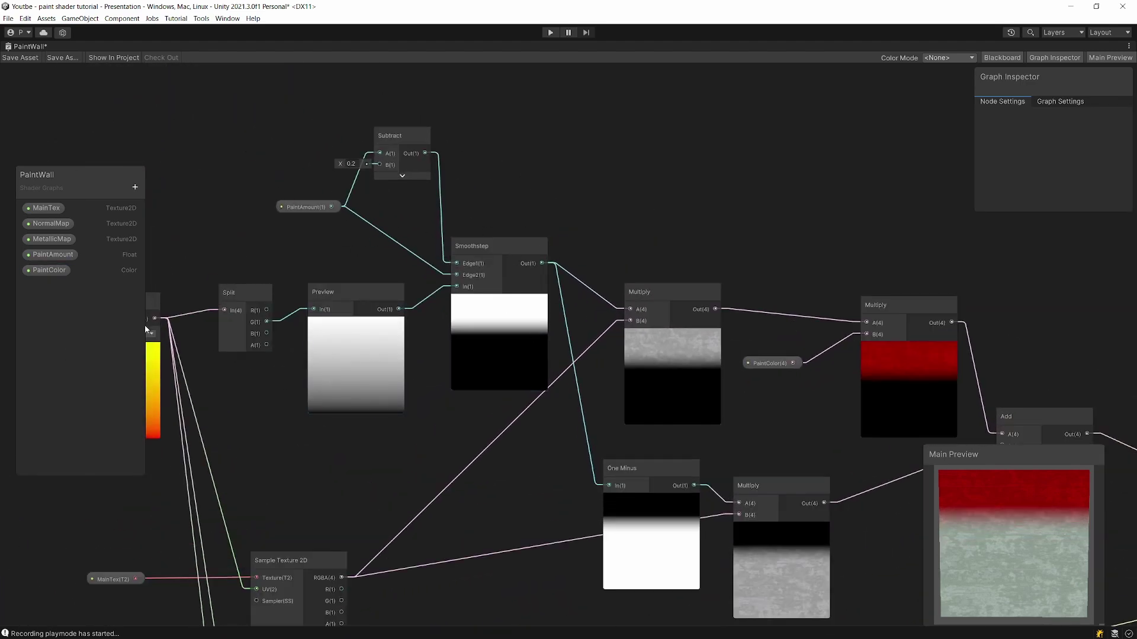
{"action": "middle_click_drag", "start_coordinate": [567, 177], "coordinate": [416, 171]}
{"action": "left_click_drag", "start_coordinate": [386, 257], "coordinate": [582, 81]}
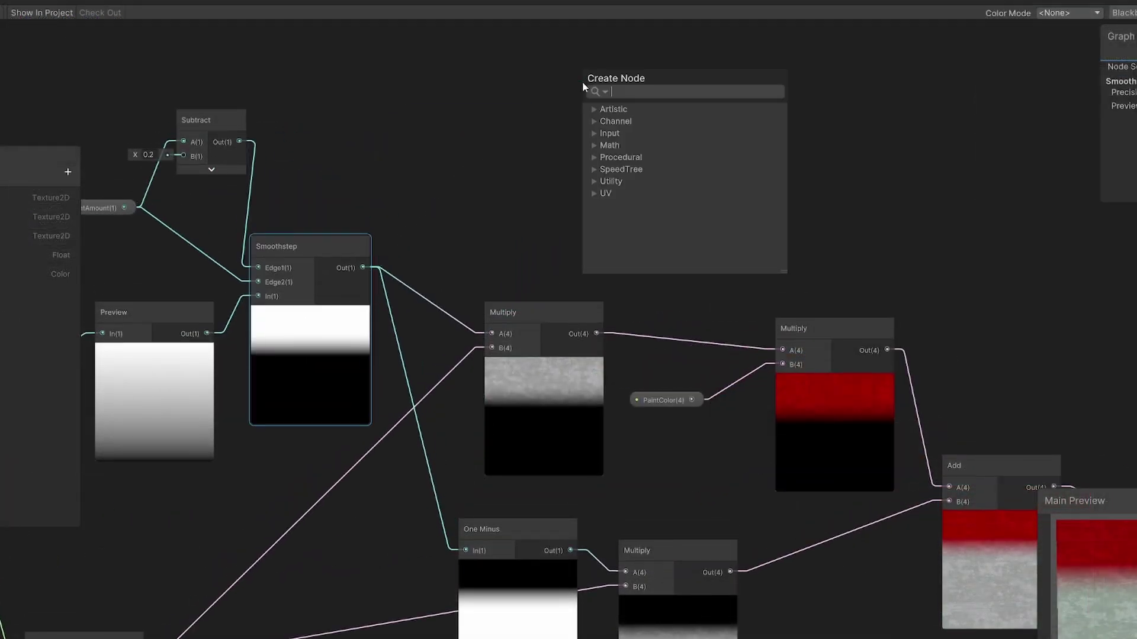
{"action": "type", "text": "mul"}
{"action": "key", "text": "Return"}
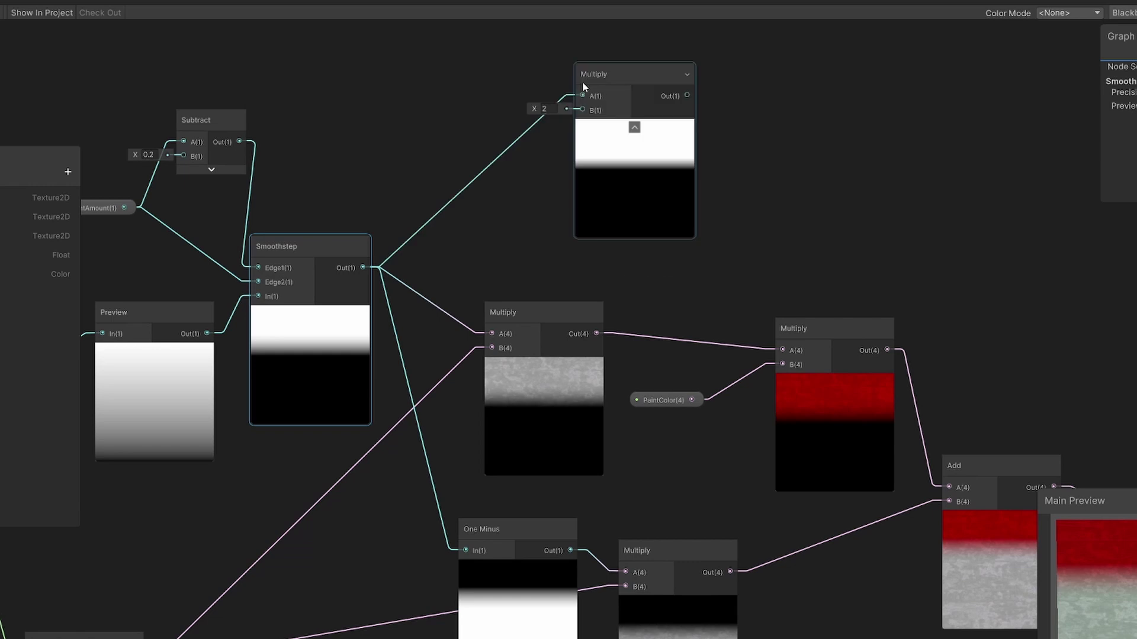
{"action": "left_click_drag", "start_coordinate": [575, 550], "coordinate": [583, 110]}
Examine the new Multiply node's preview and the Smoothstep and One Minus nodes feeding it
{"action": "scroll", "coordinate": [660, 189], "scroll_direction": "up", "scroll_amount": 3}
{"action": "middle_click_drag", "start_coordinate": [660, 189], "coordinate": [536, 264]}
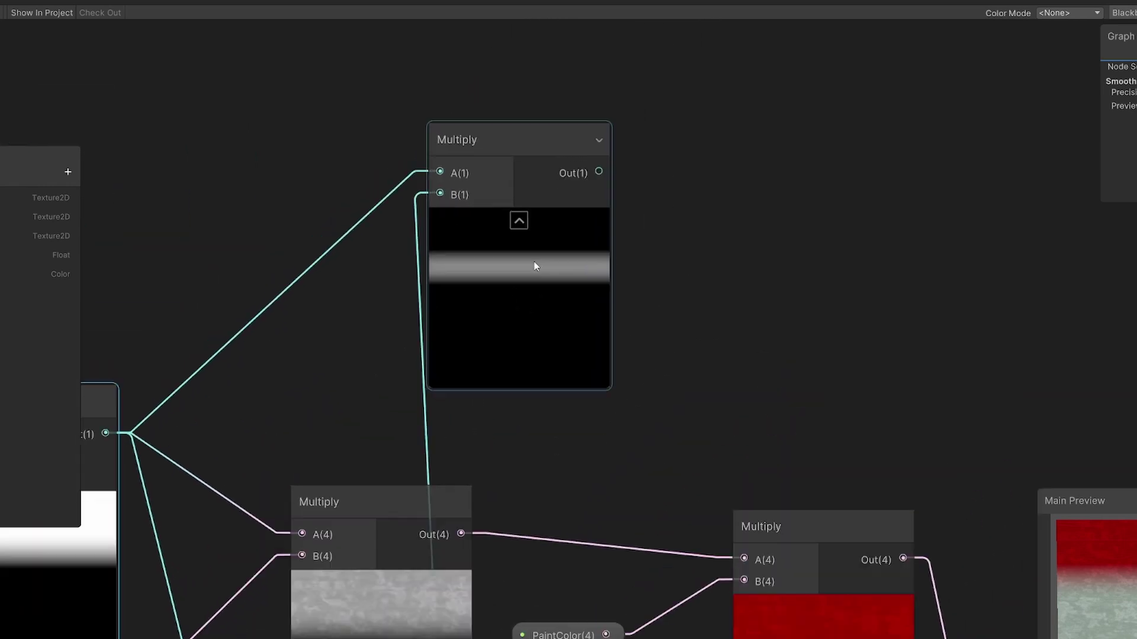
{"action": "scroll", "coordinate": [535, 264], "scroll_direction": "up", "scroll_amount": 3}
{"action": "scroll", "coordinate": [425, 423], "scroll_direction": "down", "scroll_amount": 4}
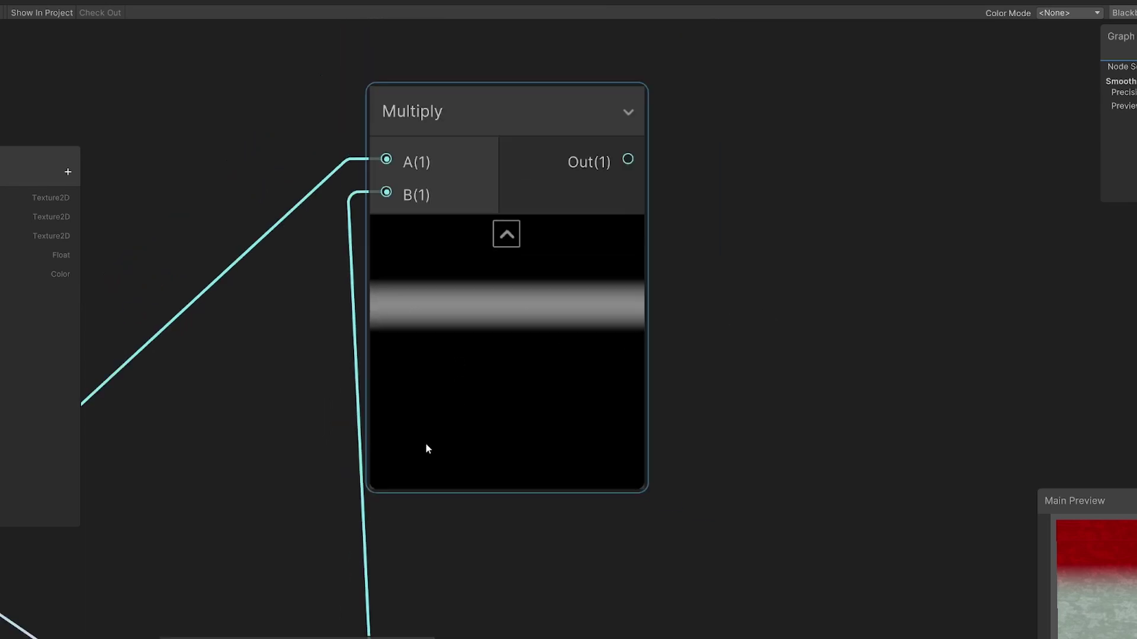
{"action": "middle_click_drag", "start_coordinate": [372, 635], "coordinate": [642, 288]}
{"action": "scroll", "coordinate": [441, 551], "scroll_direction": "down", "scroll_amount": 2}
{"action": "middle_click_drag", "start_coordinate": [241, 413], "coordinate": [292, 373]}
{"action": "middle_click_drag", "start_coordinate": [639, 634], "coordinate": [604, 546]}
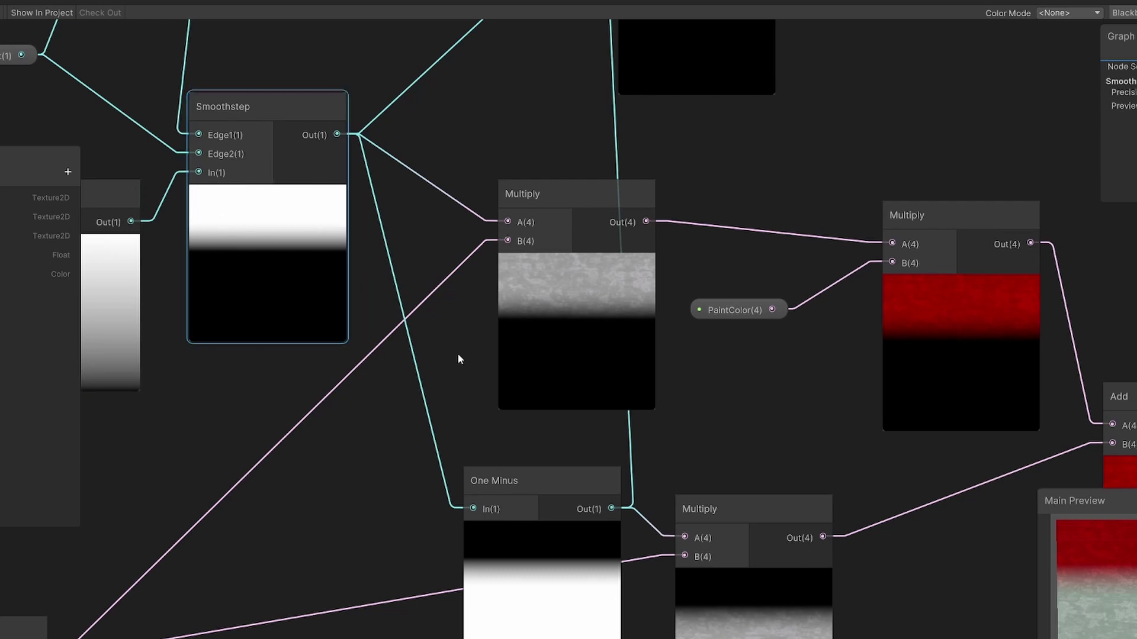
Spread the graph out by moving the Vertex and Fragment stack, the paint Multiply nodes and the Add node further right
{"action": "middle_click_drag", "start_coordinate": [624, 275], "coordinate": [246, 321]}
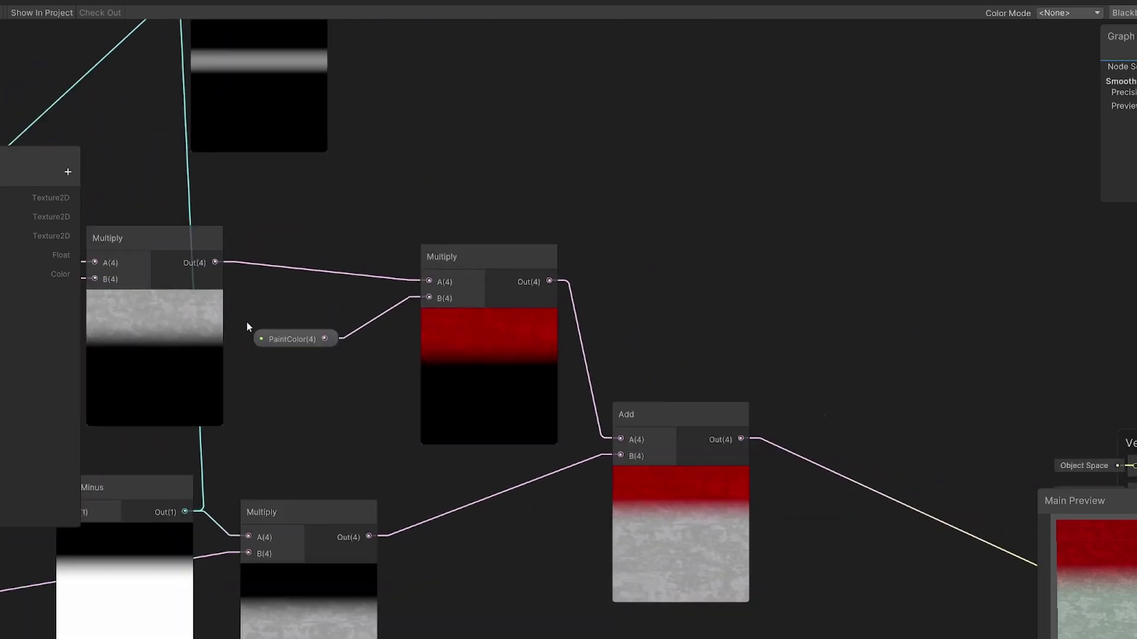
{"action": "scroll", "coordinate": [466, 393], "scroll_direction": "down", "scroll_amount": 4}
{"action": "left_click_drag", "start_coordinate": [860, 591], "coordinate": [641, 374]}
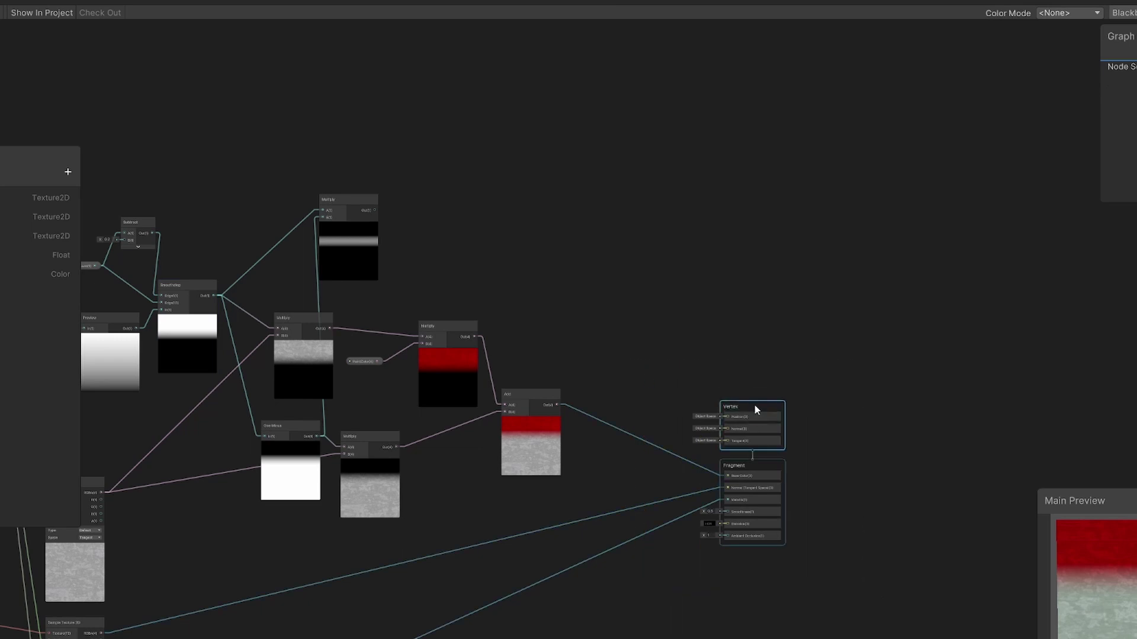
{"action": "left_click_drag", "start_coordinate": [753, 406], "coordinate": [904, 406]}
{"action": "left_click_drag", "start_coordinate": [616, 506], "coordinate": [418, 315]}
{"action": "left_click_drag", "start_coordinate": [449, 327], "coordinate": [617, 319]}
{"action": "left_click_drag", "start_coordinate": [288, 323], "coordinate": [487, 327]}
Add a second Multiply node fed on input A by the output of the edge-band Multiply node
{"action": "scroll", "coordinate": [336, 258], "scroll_direction": "up", "scroll_amount": 4}
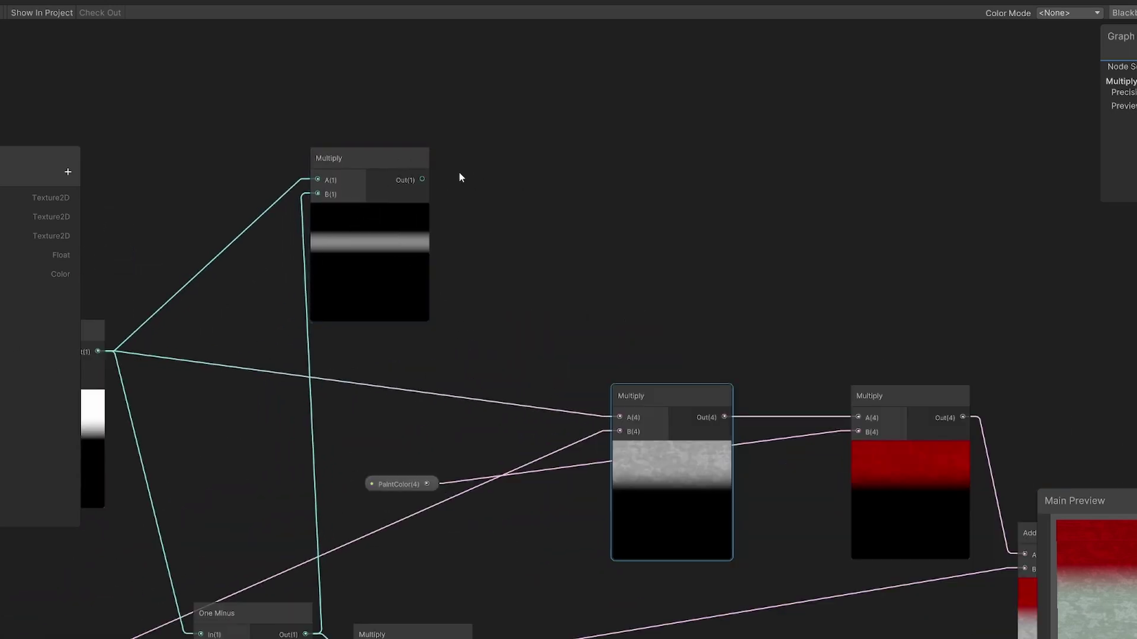
{"action": "key", "text": "space"}
{"action": "type", "text": "mul"}
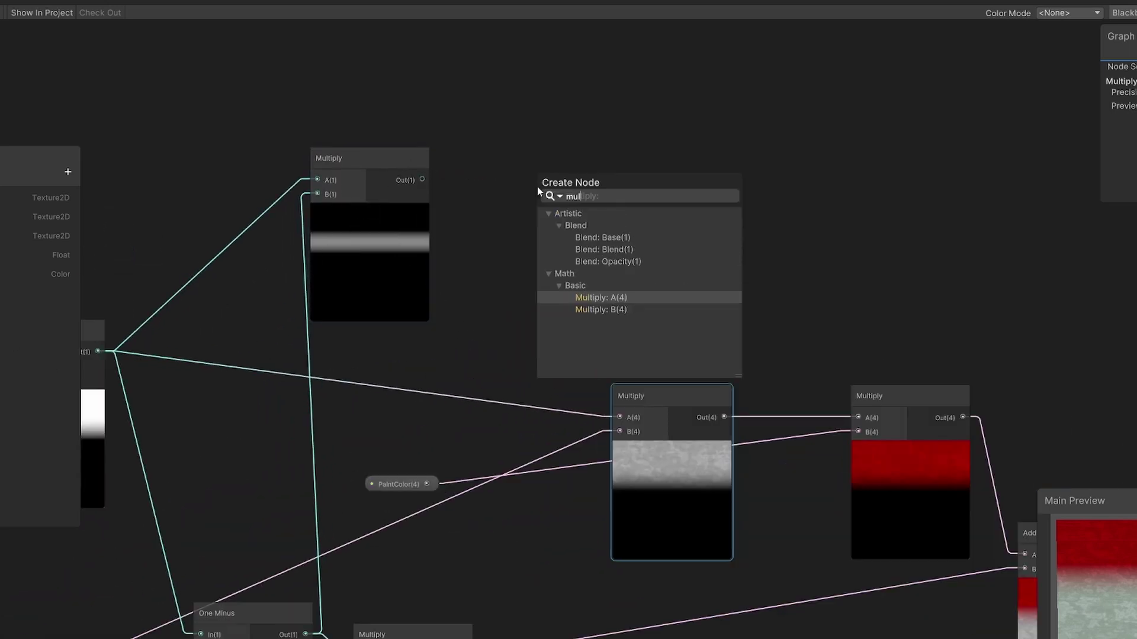
{"action": "key", "text": "Return"}
{"action": "middle_click_drag", "start_coordinate": [537, 187], "coordinate": [599, 302]}
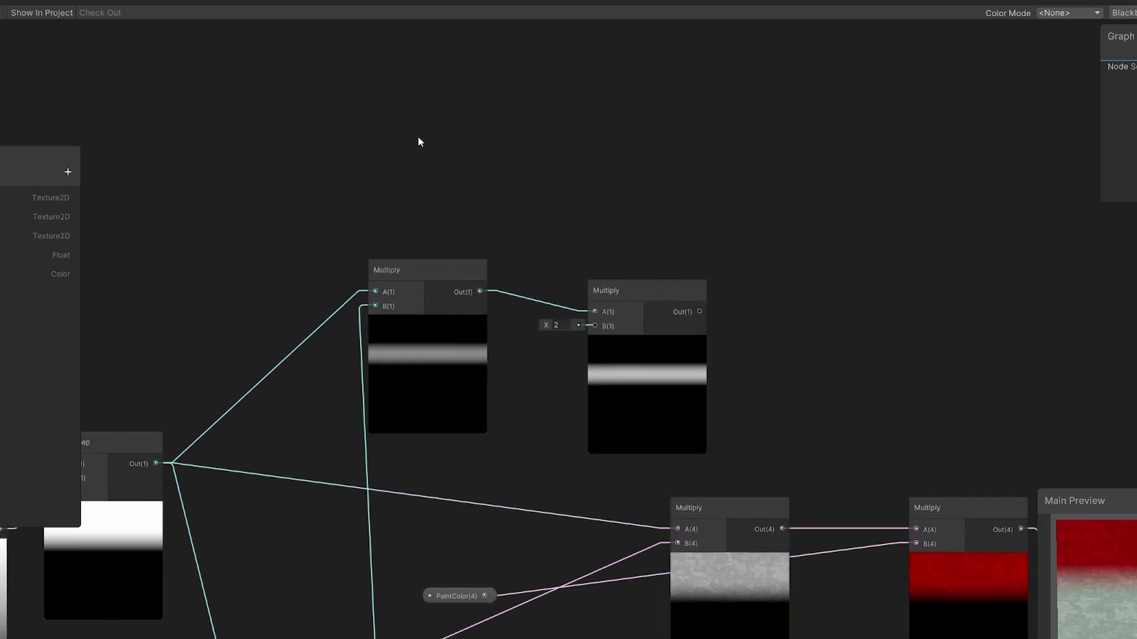
Add a Simple Noise node with a Scale of 30 and place it above the edge-band Multiply node
{"action": "key", "text": "space"}
{"action": "type", "text": "simple"}
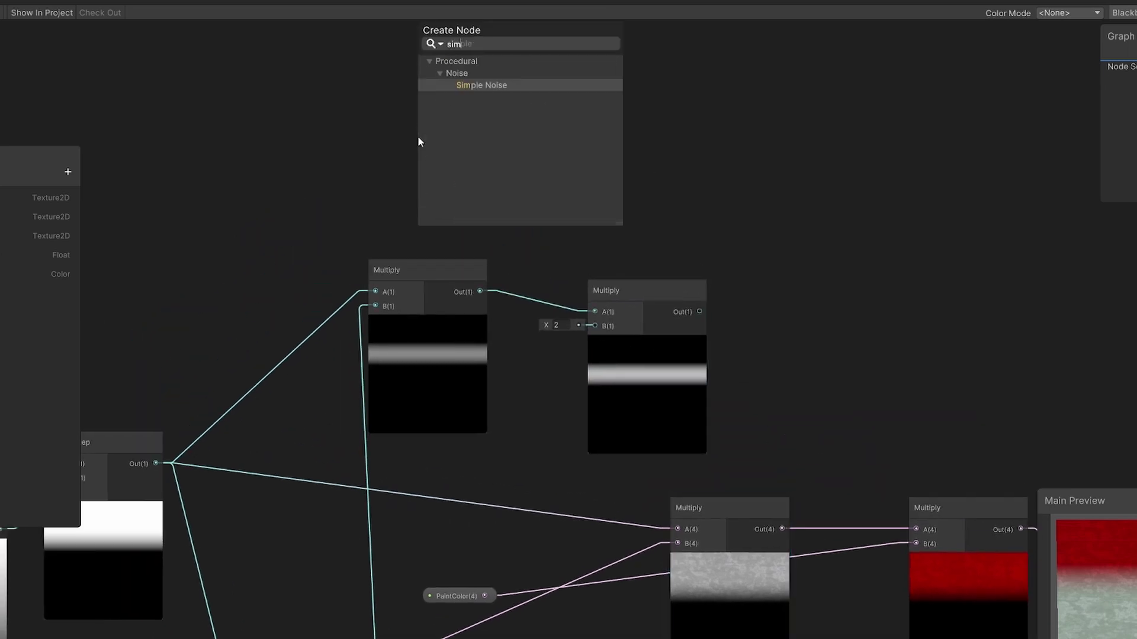
{"action": "key", "text": "Return"}
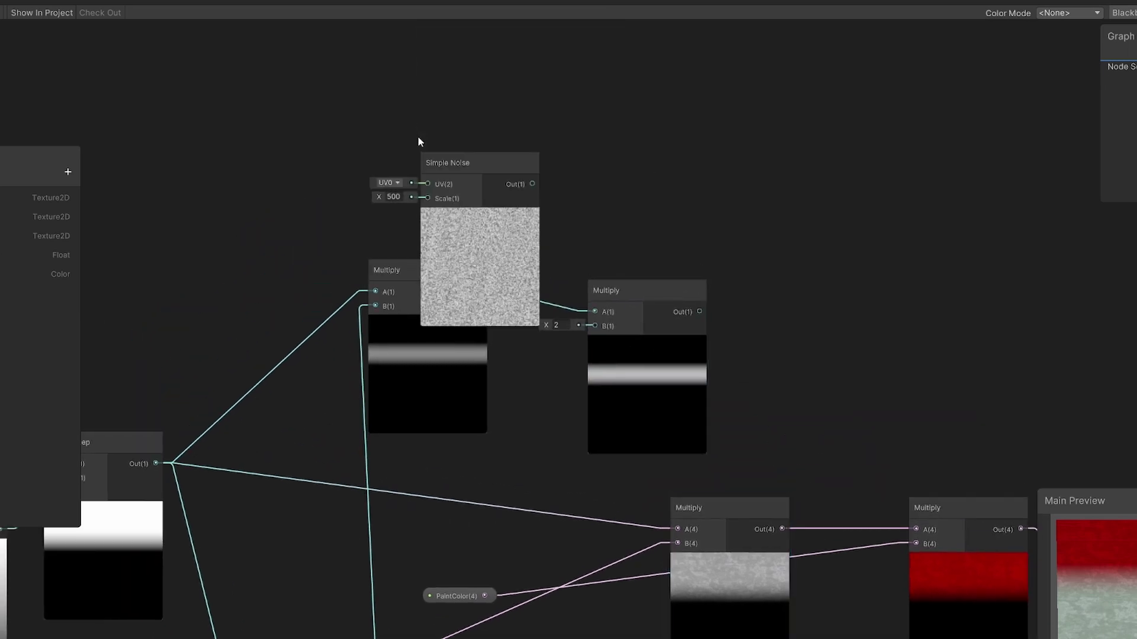
{"action": "left_click", "coordinate": [406, 197]}
{"action": "type", "text": "30"}
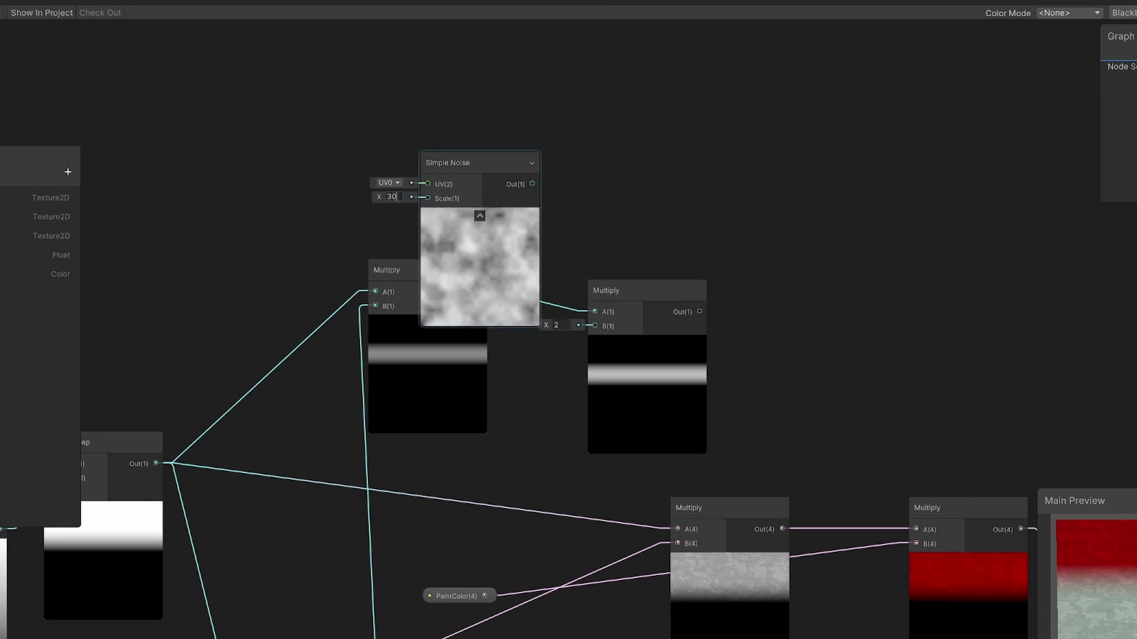
{"action": "scroll", "coordinate": [406, 197], "scroll_direction": "up", "scroll_amount": 3}
{"action": "left_click_drag", "start_coordinate": [468, 143], "coordinate": [389, 119]}
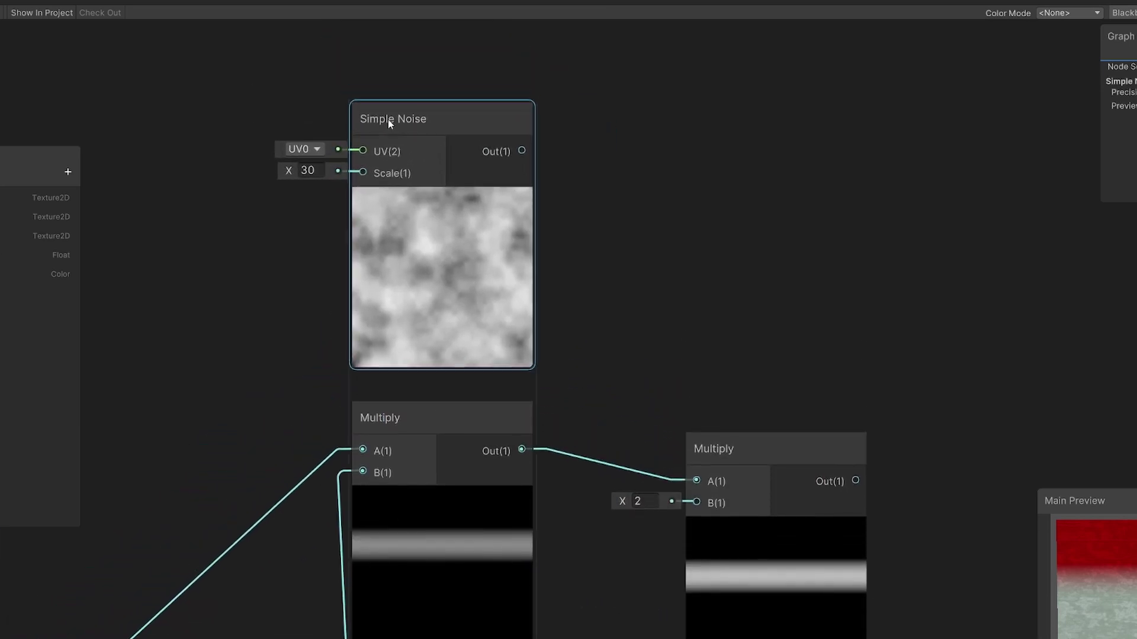
Connect the Simple Noise output to the second Multiply node's B input and inspect that node's preview
{"action": "left_click_drag", "start_coordinate": [522, 150], "coordinate": [696, 502]}
{"action": "left_click", "coordinate": [775, 533]}
{"action": "key", "text": "f"}
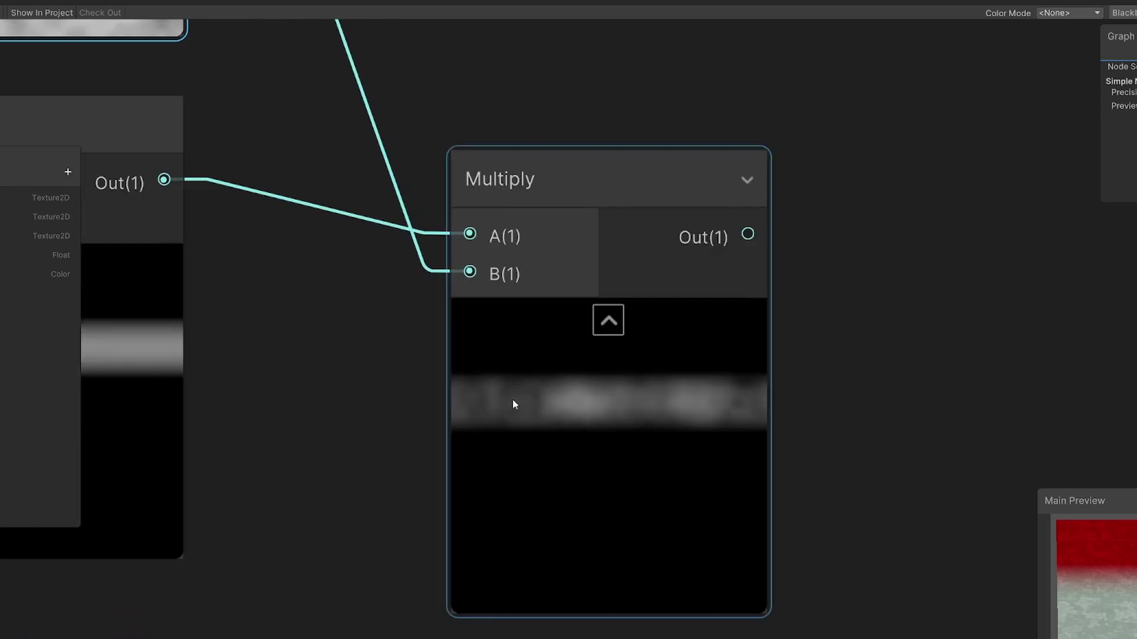
Set the Simple Noise node's Scale to 50 and check the noise-masked band in the second Multiply preview
{"action": "scroll", "coordinate": [460, 449], "scroll_direction": "down", "scroll_amount": 3}
{"action": "middle_click_drag", "start_coordinate": [149, 404], "coordinate": [323, 431]}
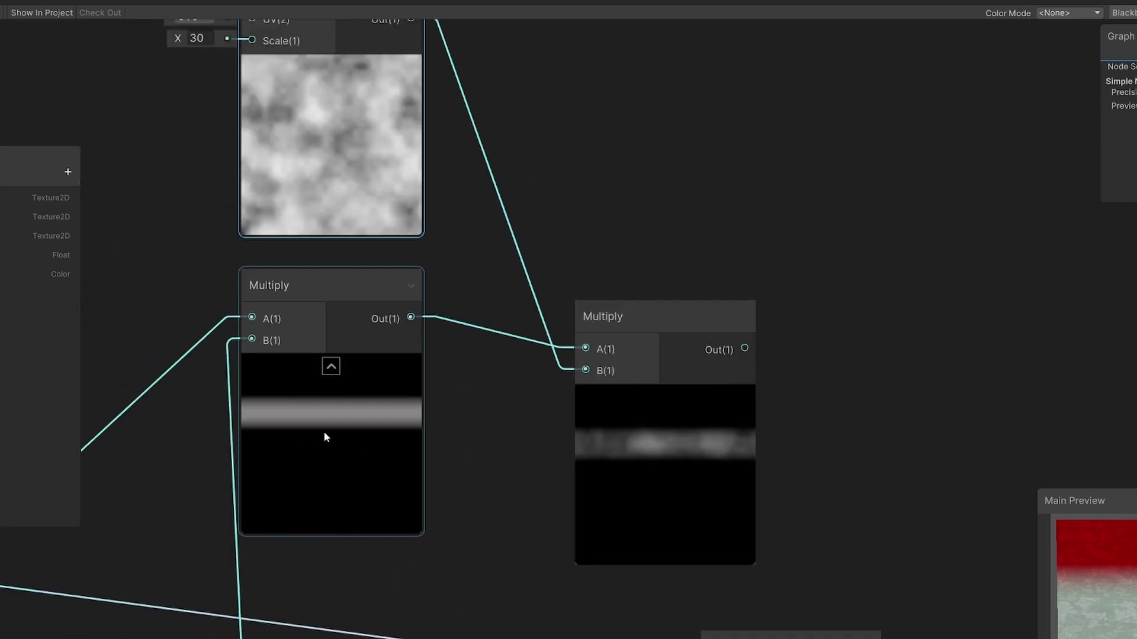
{"action": "scroll", "coordinate": [377, 475], "scroll_direction": "down", "scroll_amount": 4}
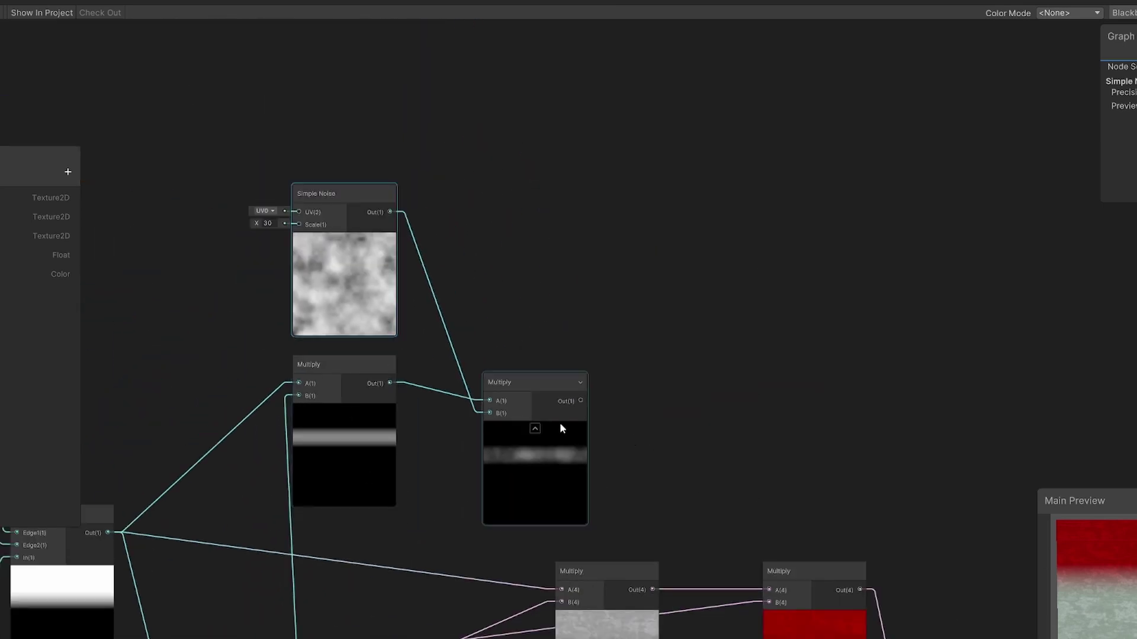
{"action": "left_click", "coordinate": [267, 223]}
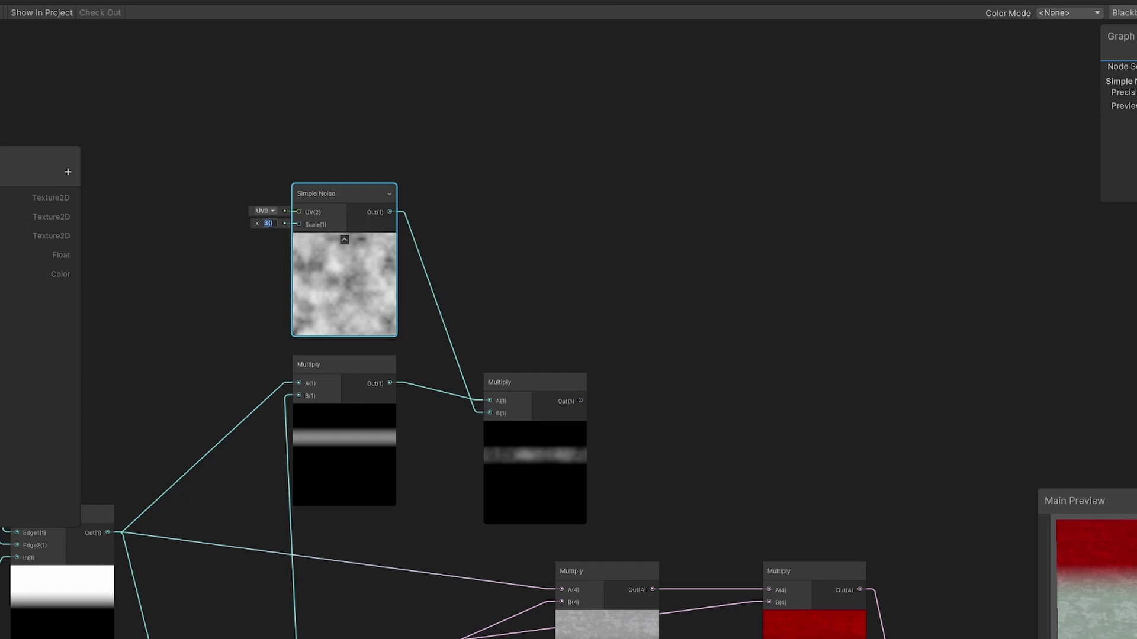
{"action": "type", "text": "2"}
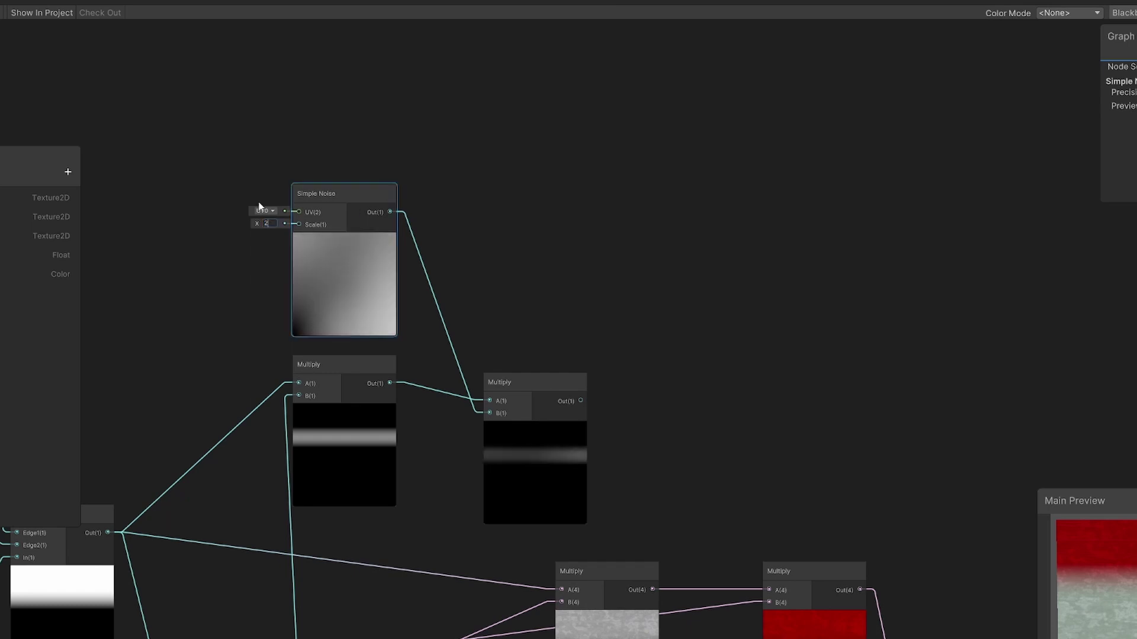
{"action": "type", "text": "0"}
{"action": "scroll", "coordinate": [594, 468], "scroll_direction": "up", "scroll_amount": 5}
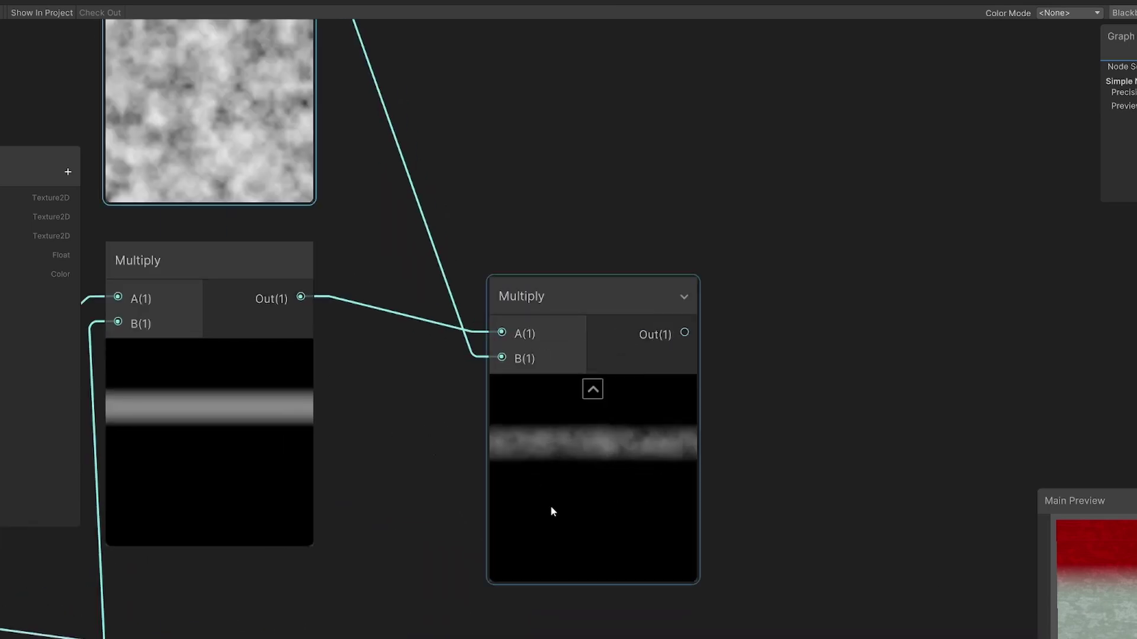
{"action": "scroll", "coordinate": [763, 448], "scroll_direction": "down", "scroll_amount": 3}
{"action": "scroll", "coordinate": [462, 367], "scroll_direction": "down", "scroll_amount": 2}
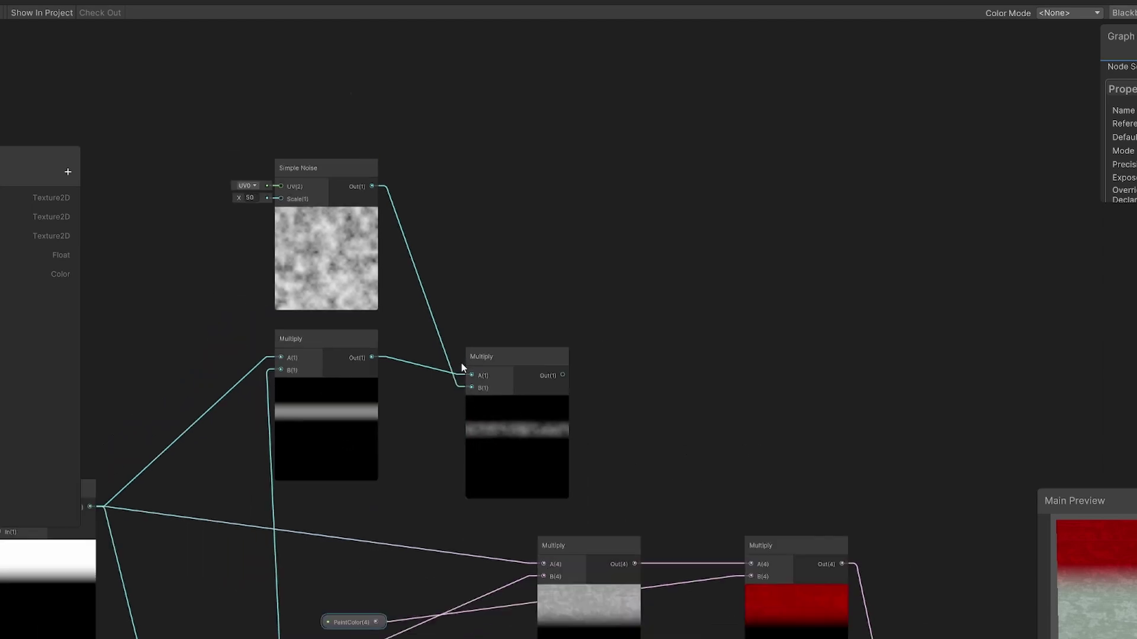
{"action": "scroll", "coordinate": [462, 364], "scroll_direction": "down", "scroll_amount": 2}
Add a Subtract node to the right of the noise-masked Multiply node, with its input A fed by the Smoothstep output
{"action": "middle_click_drag", "start_coordinate": [368, 349], "coordinate": [549, 221]}
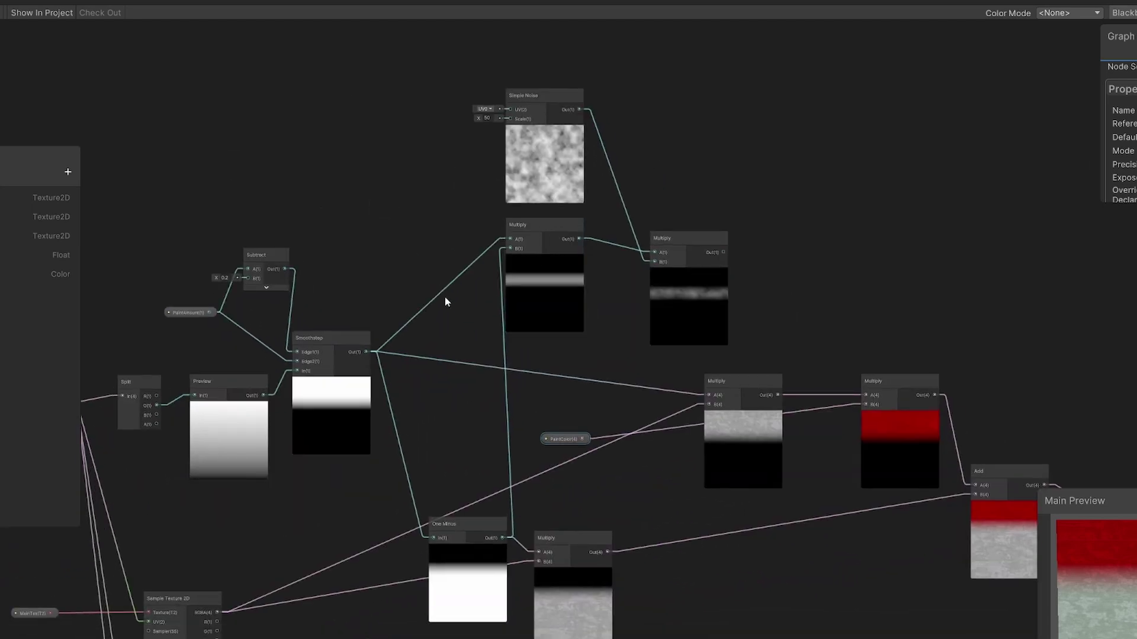
{"action": "scroll", "coordinate": [445, 302], "scroll_direction": "up", "scroll_amount": 2}
{"action": "left_click_drag", "start_coordinate": [288, 315], "coordinate": [895, 203]}
{"action": "type", "text": "mul"}
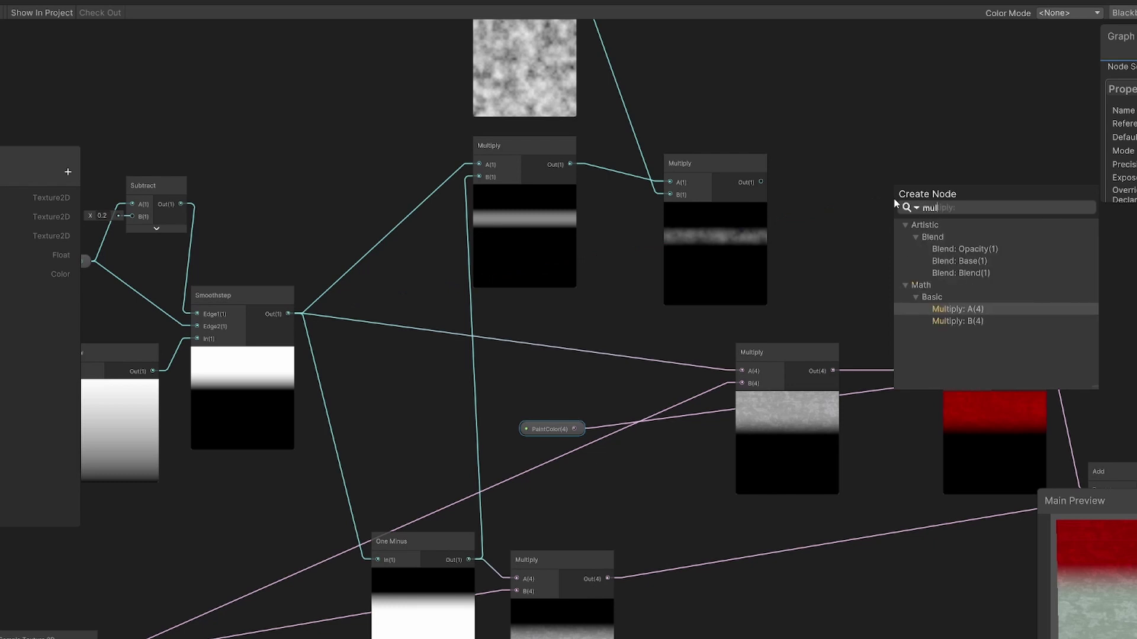
{"action": "key", "text": "BackSpace"}
{"action": "key", "text": "BackSpace"}
{"action": "key", "text": "BackSpace"}
{"action": "type", "text": "sub"}
{"action": "key", "text": "Return"}
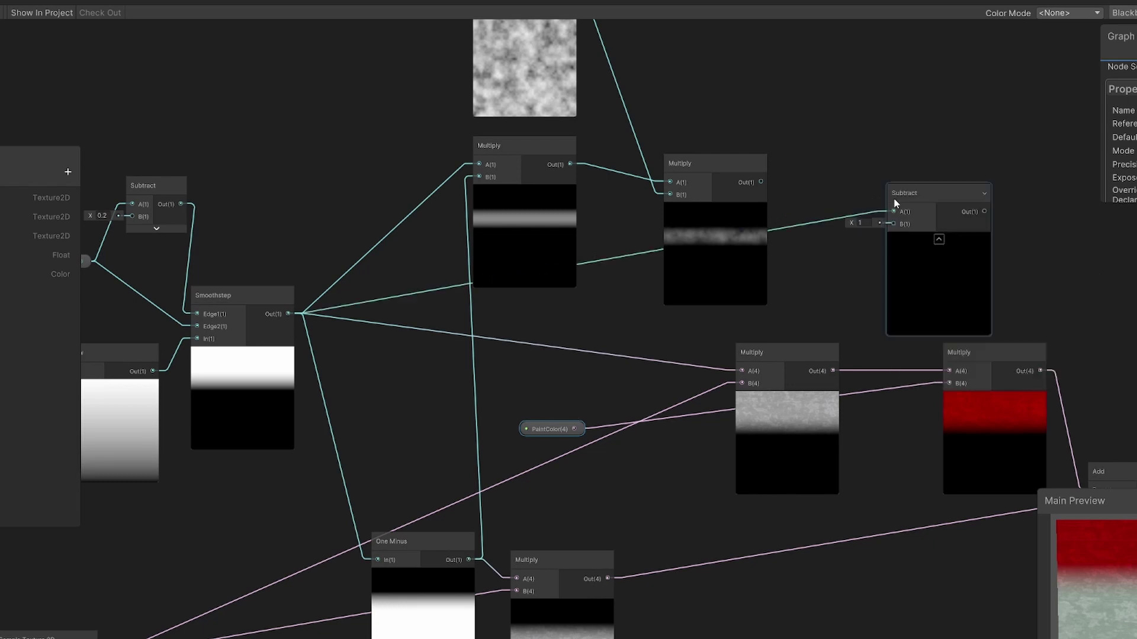
Adjust the new Subtract node's position and connect the noise-masked Multiply output to its B input
{"action": "scroll", "coordinate": [794, 207], "scroll_direction": "up", "scroll_amount": 2}
{"action": "middle_click_drag", "start_coordinate": [574, 204], "coordinate": [311, 197]}
{"action": "left_click_drag", "start_coordinate": [681, 184], "coordinate": [704, 173]}
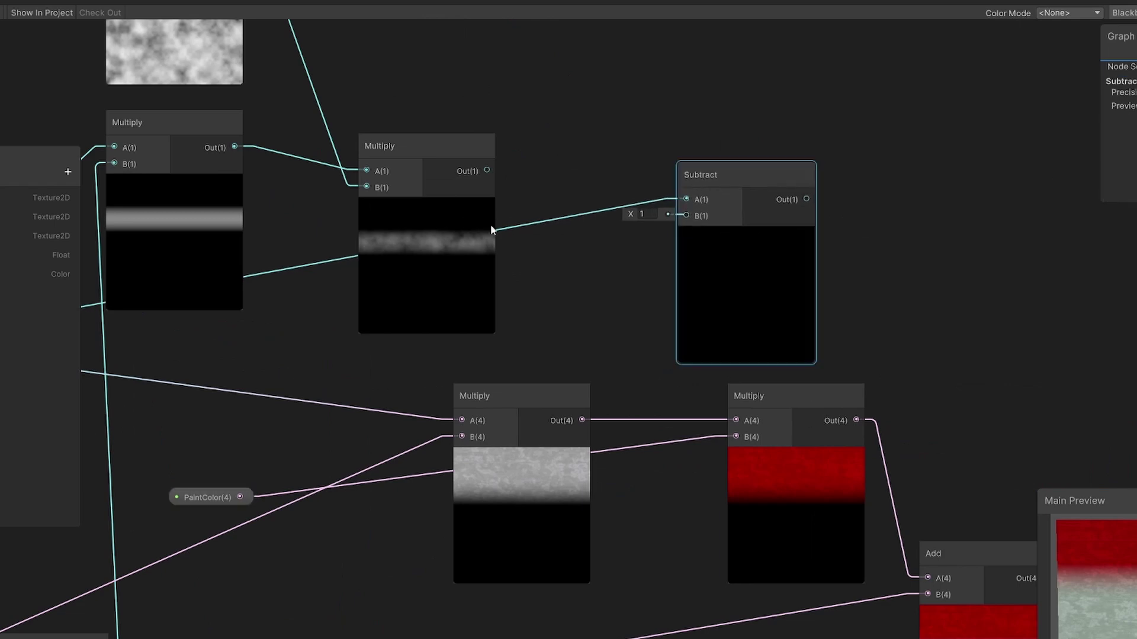
{"action": "middle_click_drag", "start_coordinate": [361, 258], "coordinate": [850, 240]}
{"action": "middle_click_drag", "start_coordinate": [654, 228], "coordinate": [324, 318]}
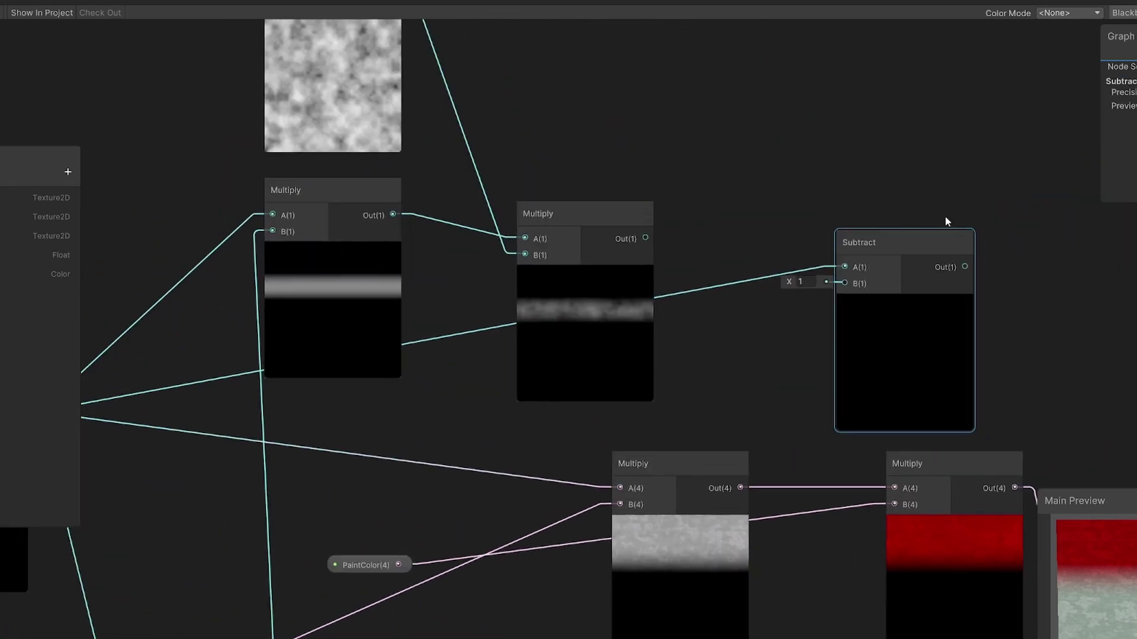
{"action": "left_click_drag", "start_coordinate": [866, 243], "coordinate": [868, 241]}
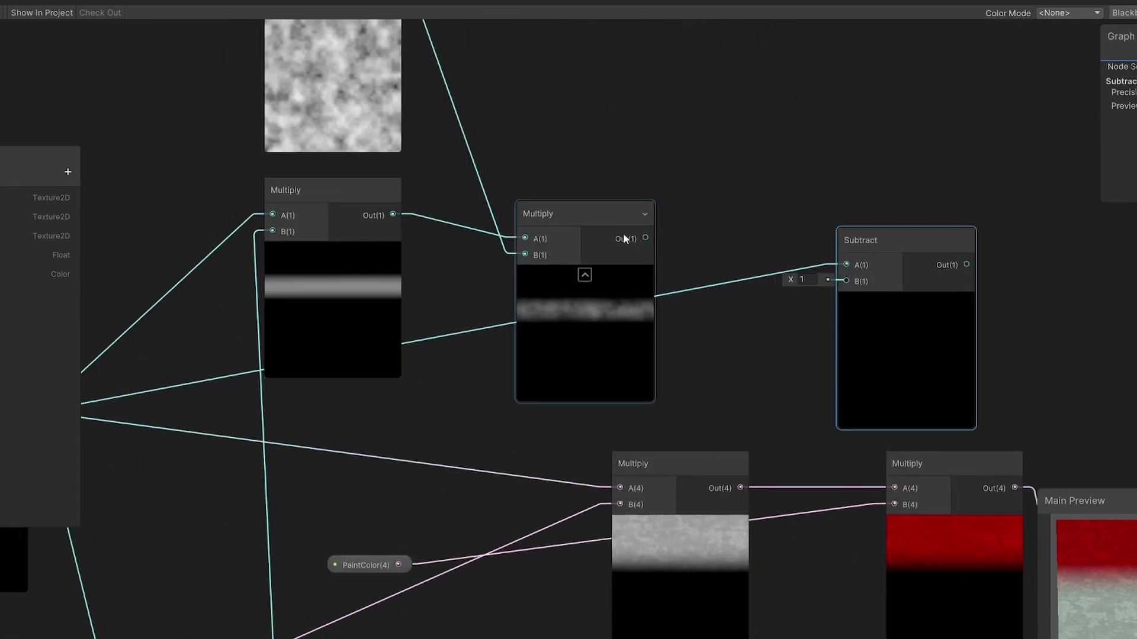
{"action": "left_click_drag", "start_coordinate": [645, 238], "coordinate": [846, 281]}
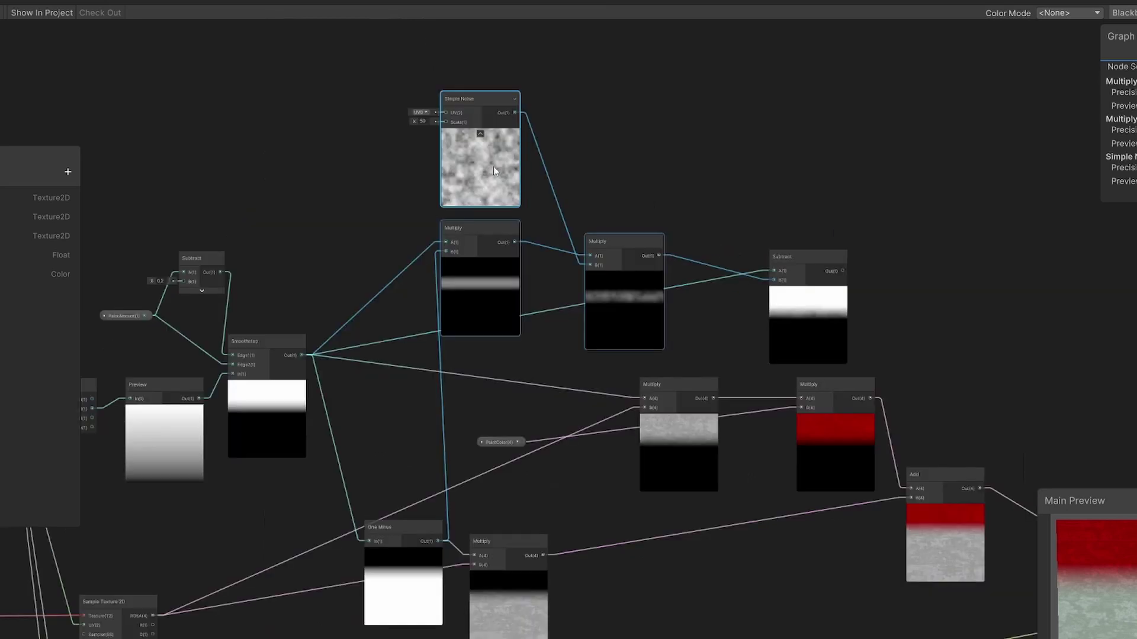
Move the Simple Noise node and both edge-band Multiply nodes up as a group, and inspect the new Subtract node's preview
{"action": "left_click_drag", "start_coordinate": [494, 171], "coordinate": [474, 78]}
{"action": "left_click", "coordinate": [594, 291]}
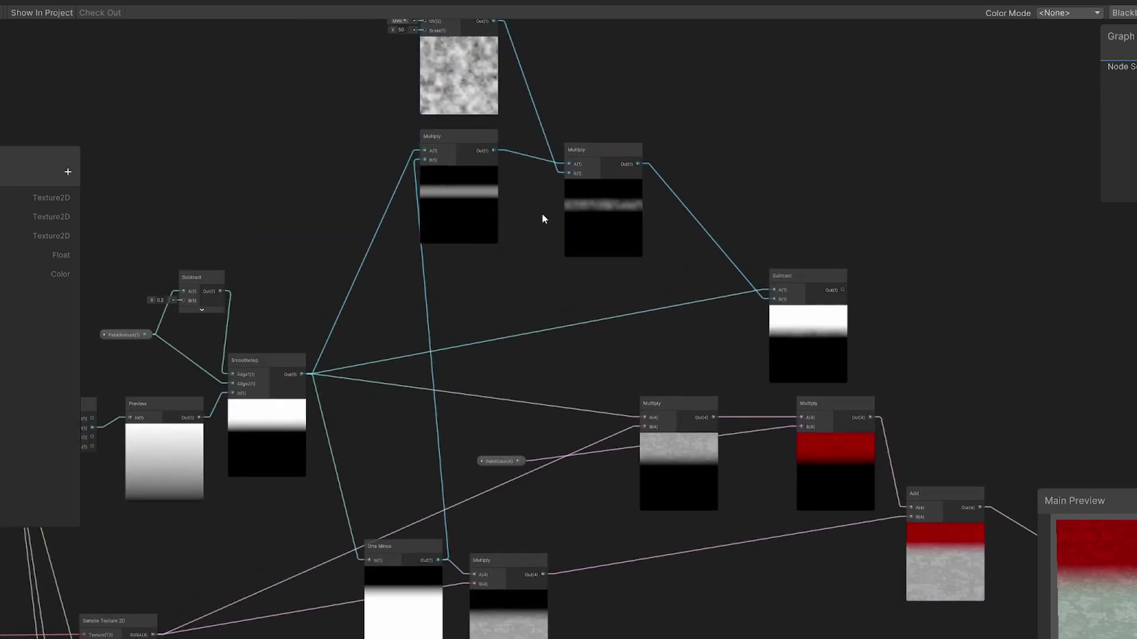
{"action": "scroll", "coordinate": [279, 409], "scroll_direction": "up", "scroll_amount": 3}
{"action": "left_click", "coordinate": [250, 339]}
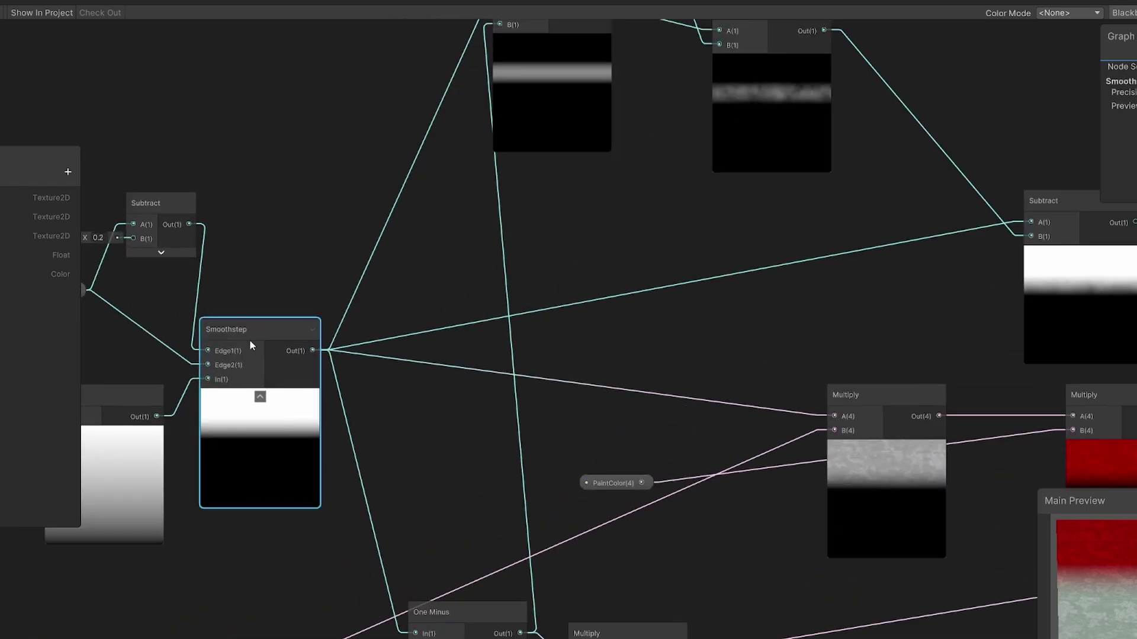
{"action": "middle_click_drag", "start_coordinate": [807, 300], "coordinate": [363, 314]}
{"action": "scroll", "coordinate": [659, 346], "scroll_direction": "up", "scroll_amount": 5}
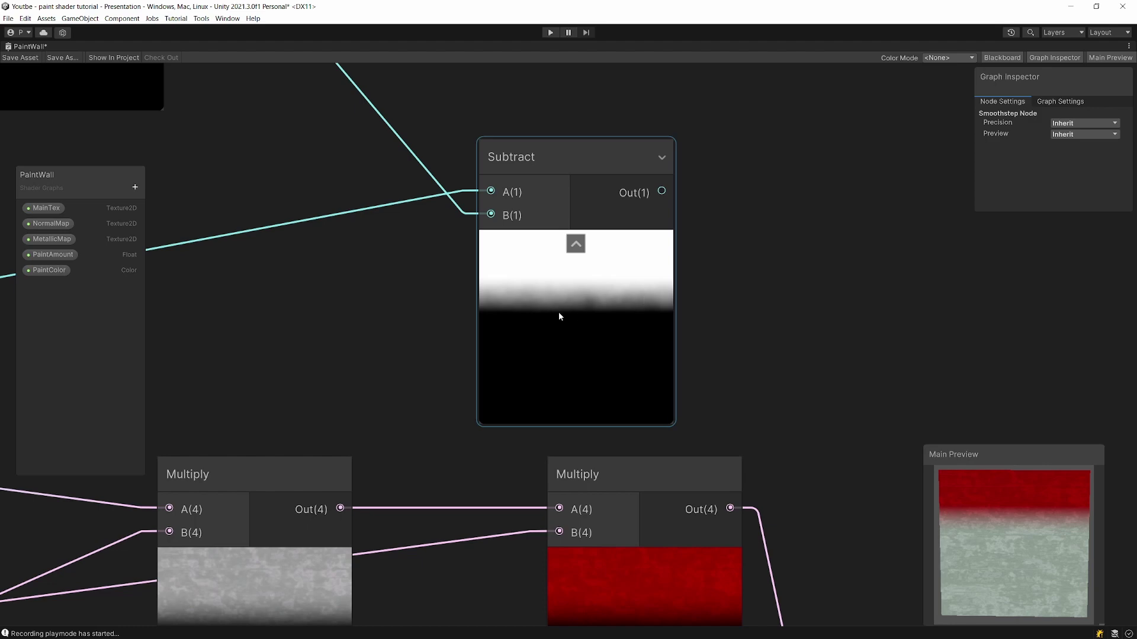
Shift the paint and wall Multiply nodes, PaintColor, Add and the Vertex and Fragment stack further right as a group
{"action": "scroll", "coordinate": [658, 346], "scroll_direction": "down", "scroll_amount": 8}
{"action": "middle_click_drag", "start_coordinate": [728, 441], "coordinate": [553, 248]}
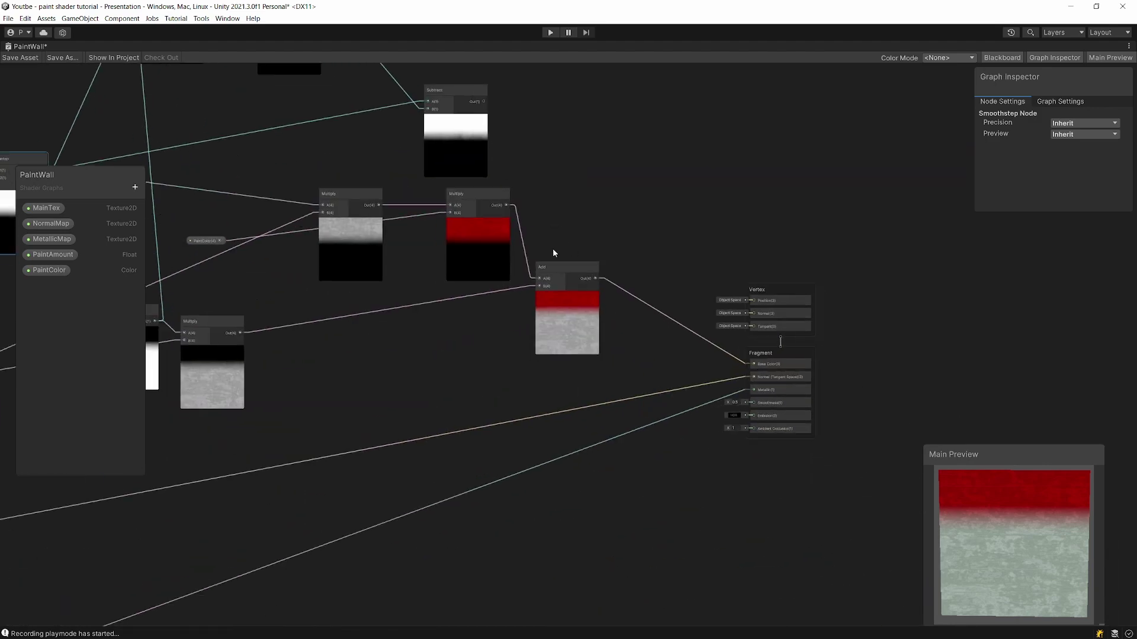
{"action": "left_click", "coordinate": [342, 206]}
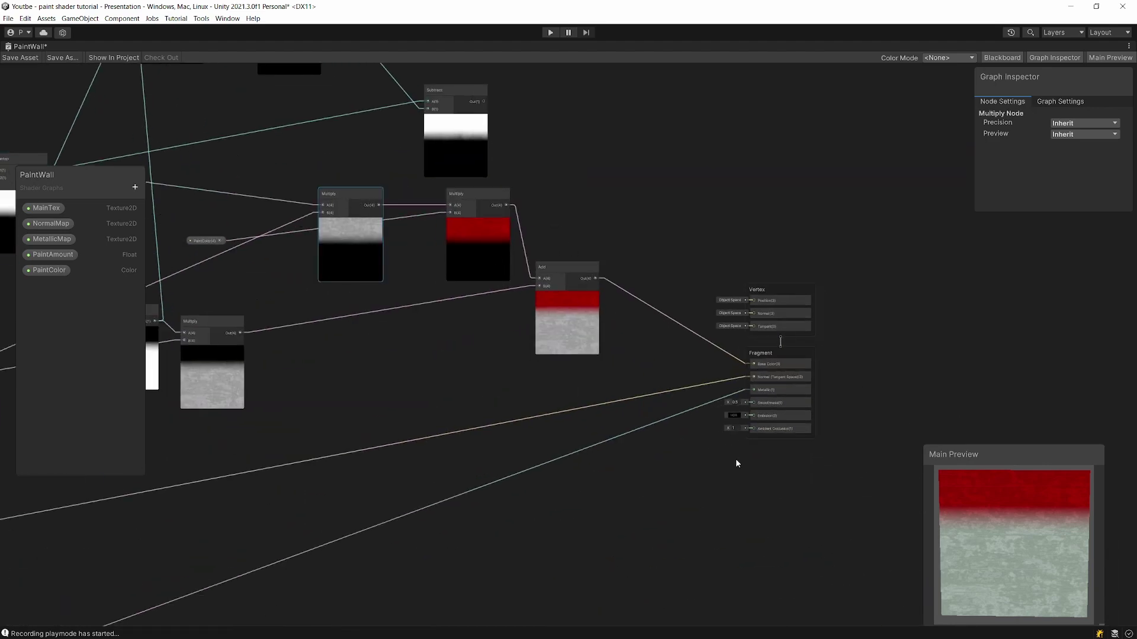
{"action": "left_click_drag", "start_coordinate": [820, 484], "coordinate": [212, 200]}
{"action": "left_click_drag", "start_coordinate": [361, 194], "coordinate": [790, 206]}
{"action": "middle_click_drag", "start_coordinate": [334, 309], "coordinate": [641, 291]}
{"action": "scroll", "coordinate": [414, 278], "scroll_direction": "up", "scroll_amount": 3}
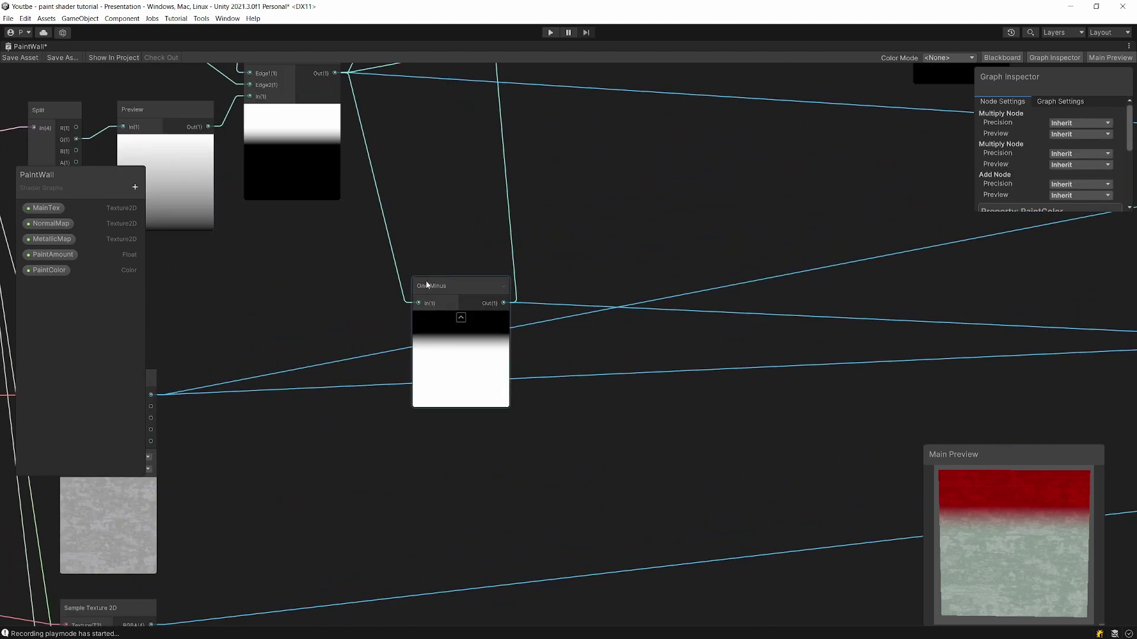
{"action": "left_click", "coordinate": [259, 144]}
{"action": "middle_click_drag", "start_coordinate": [258, 143], "coordinate": [251, 225]}
{"action": "scroll", "coordinate": [537, 272], "scroll_direction": "down", "scroll_amount": 3}
Connect the noise-edge Subtract output to input A of the first paint Multiply node, replacing the Smoothstep link
{"action": "middle_click_drag", "start_coordinate": [744, 276], "coordinate": [335, 266]}
{"action": "scroll", "coordinate": [393, 114], "scroll_direction": "up", "scroll_amount": 1}
{"action": "middle_click_drag", "start_coordinate": [391, 103], "coordinate": [364, 136]}
{"action": "left_click", "coordinate": [355, 119]}
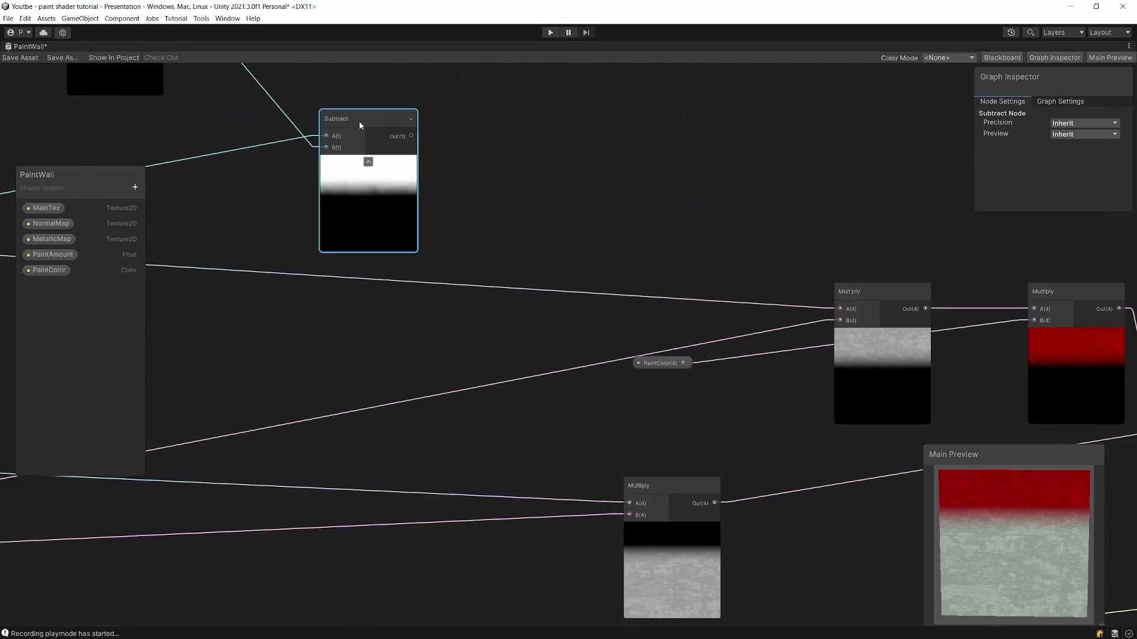
{"action": "key", "text": "f"}
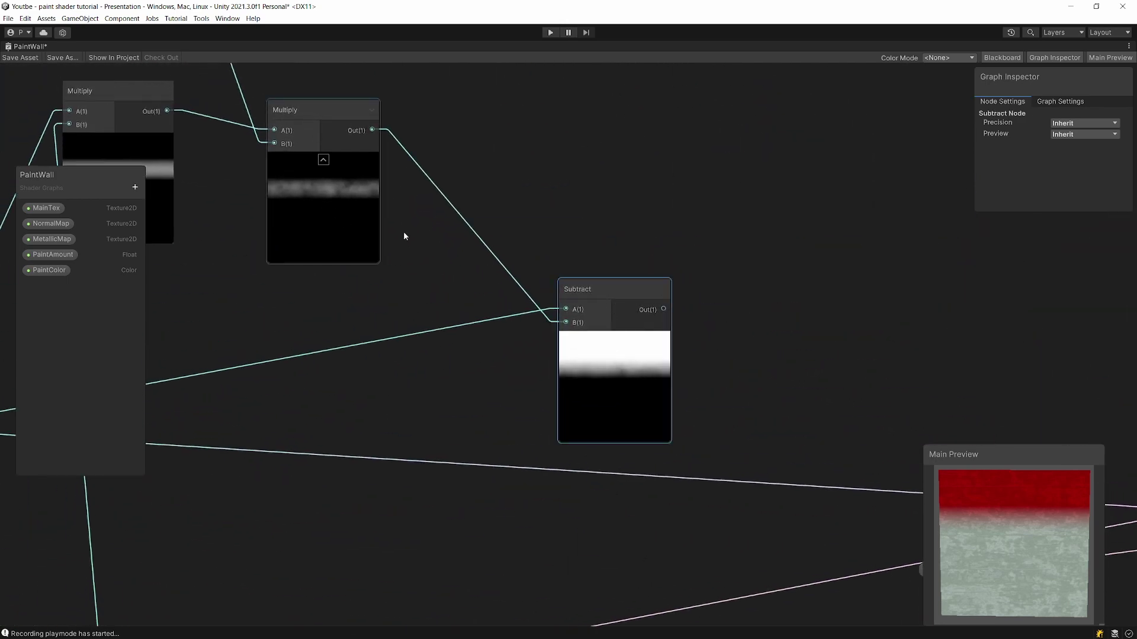
{"action": "middle_click_drag", "start_coordinate": [641, 312], "coordinate": [375, 161]}
{"action": "middle_click_drag", "start_coordinate": [512, 229], "coordinate": [484, 244]}
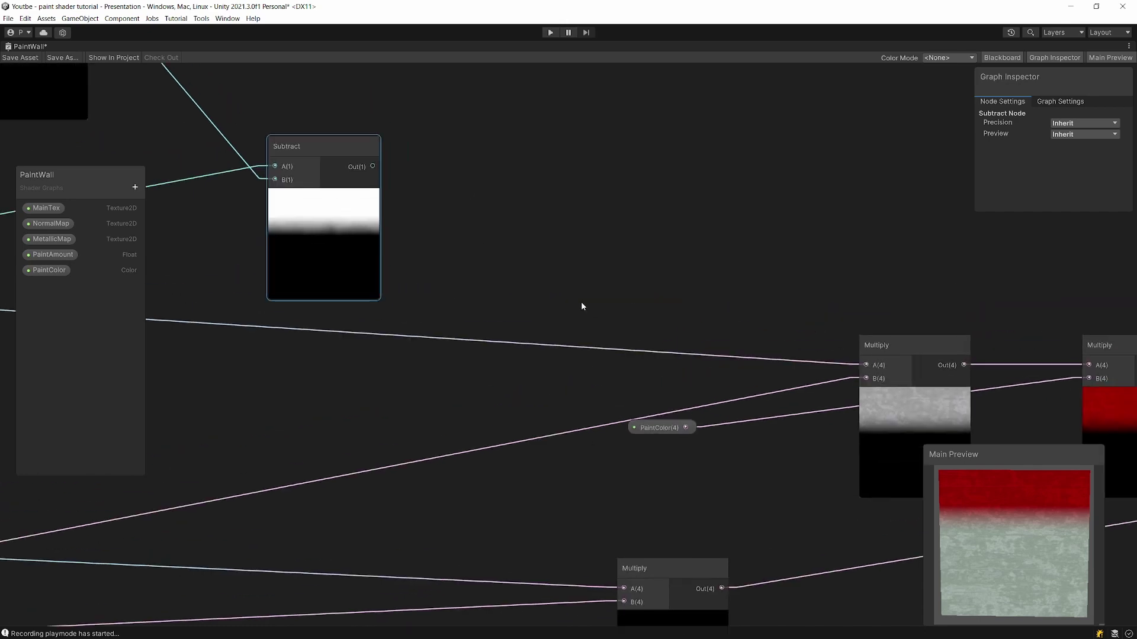
{"action": "middle_click_drag", "start_coordinate": [581, 303], "coordinate": [519, 252]}
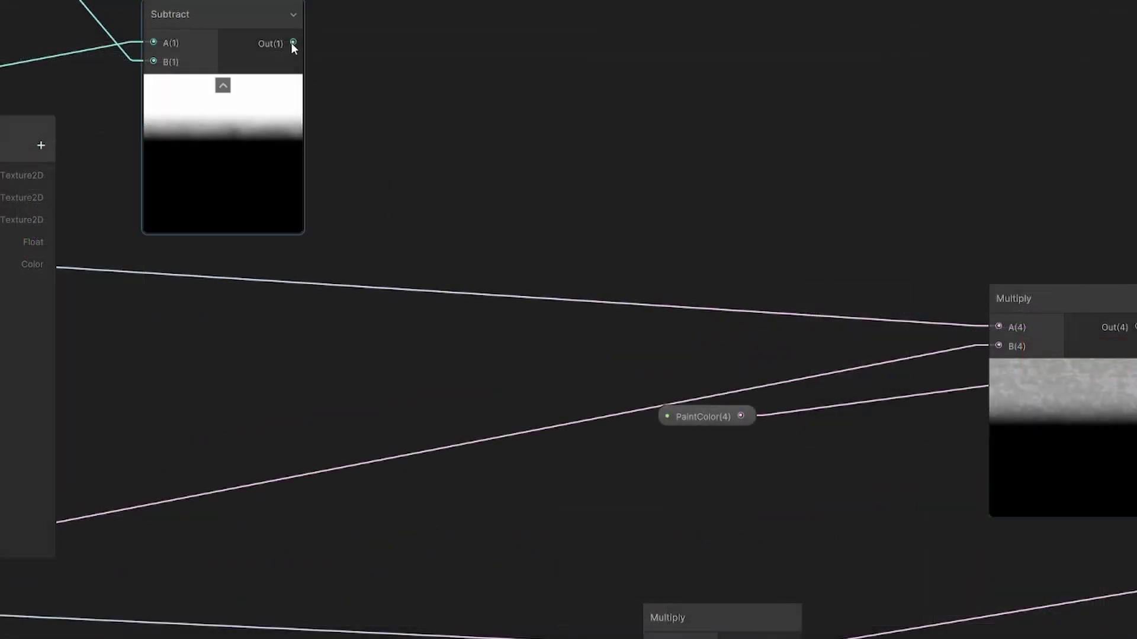
{"action": "left_click_drag", "start_coordinate": [292, 42], "coordinate": [1016, 325]}
{"action": "left_click", "coordinate": [1090, 325]}
{"action": "scroll", "coordinate": [1090, 331], "scroll_direction": "down", "scroll_amount": 3}
{"action": "scroll", "coordinate": [982, 355], "scroll_direction": "down", "scroll_amount": 3}
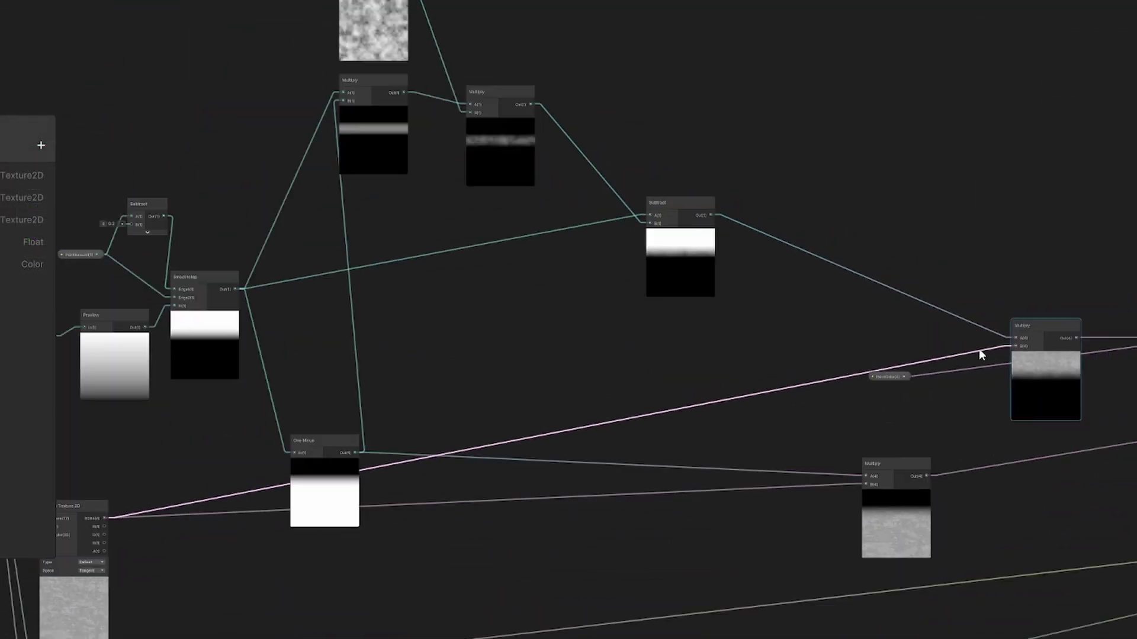
Move the first paint Multiply node up and closer to the Subtract node, and place the PaintColor node to its lower right
{"action": "scroll", "coordinate": [723, 373], "scroll_direction": "up", "scroll_amount": 5}
{"action": "left_click", "coordinate": [723, 327]}
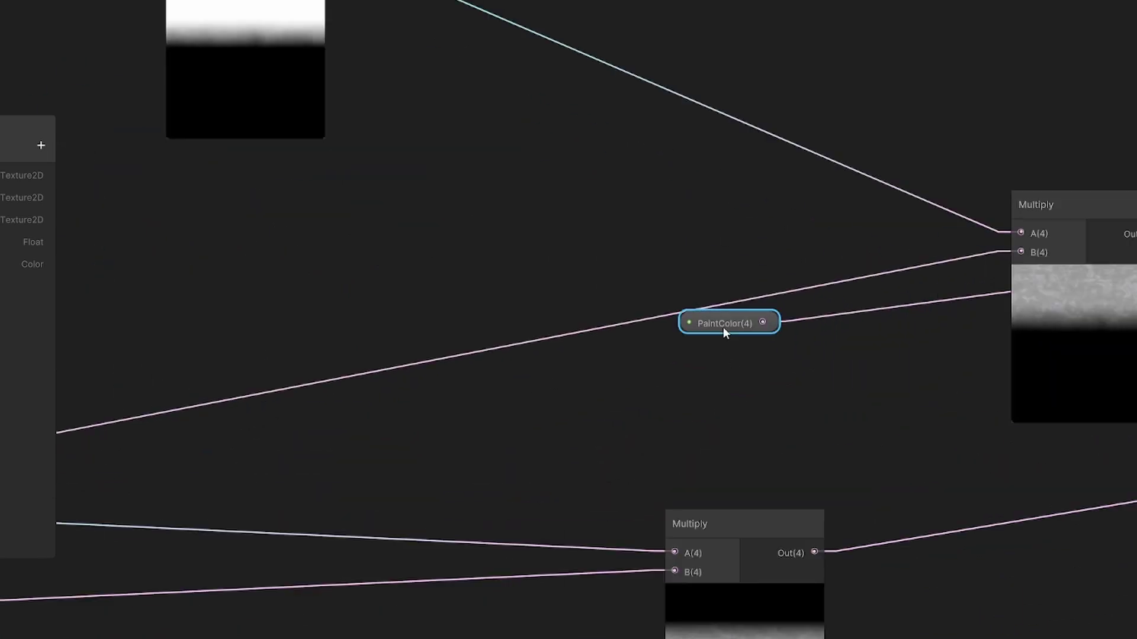
{"action": "left_click", "coordinate": [562, 216]}
{"action": "scroll", "coordinate": [562, 217], "scroll_direction": "down", "scroll_amount": 2}
{"action": "middle_click_drag", "start_coordinate": [557, 217], "coordinate": [692, 274]}
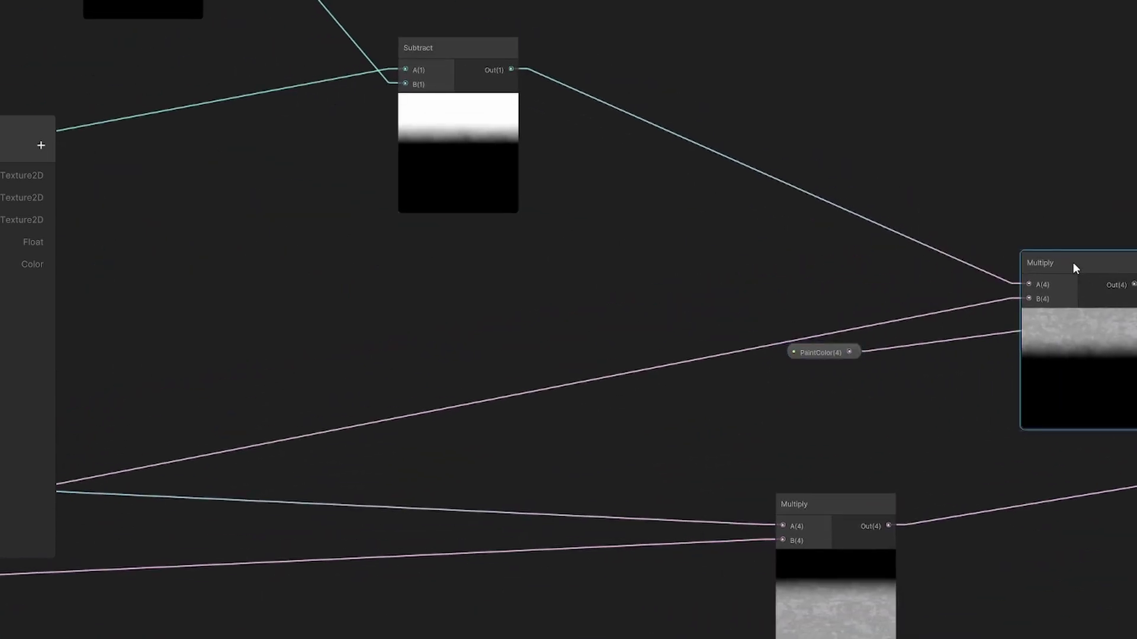
{"action": "left_click_drag", "start_coordinate": [1075, 268], "coordinate": [986, 174]}
{"action": "left_click_drag", "start_coordinate": [835, 349], "coordinate": [1121, 336]}
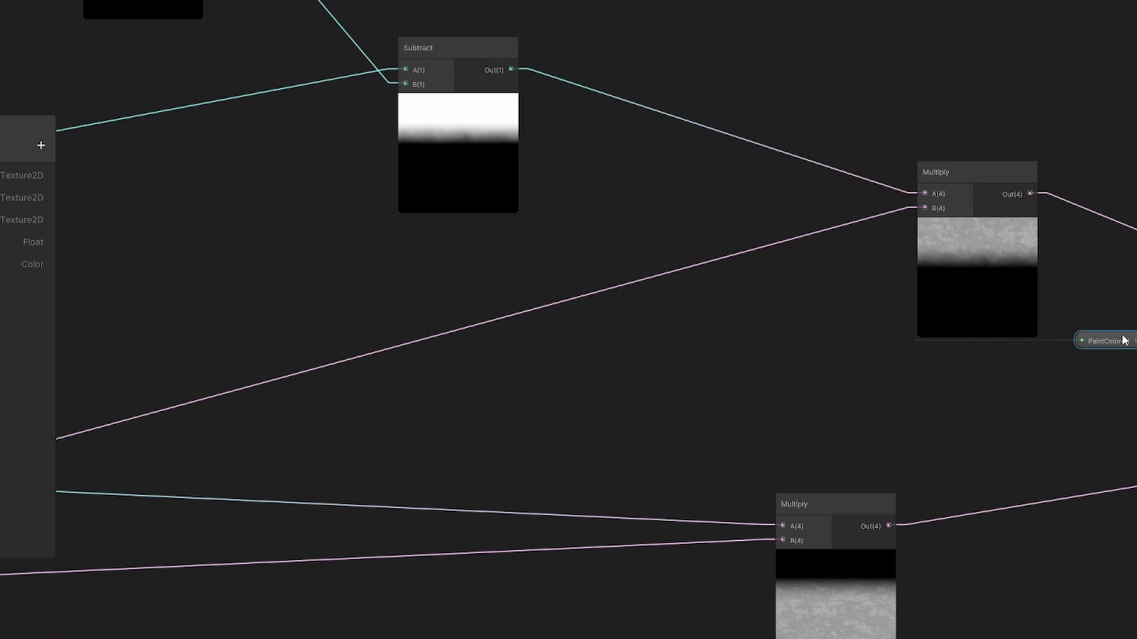
Add a One Minus node fed by the noise-edge Subtract output and place it below the Subtract node
{"action": "left_click", "coordinate": [465, 53]}
{"action": "scroll", "coordinate": [462, 62], "scroll_direction": "up", "scroll_amount": 2}
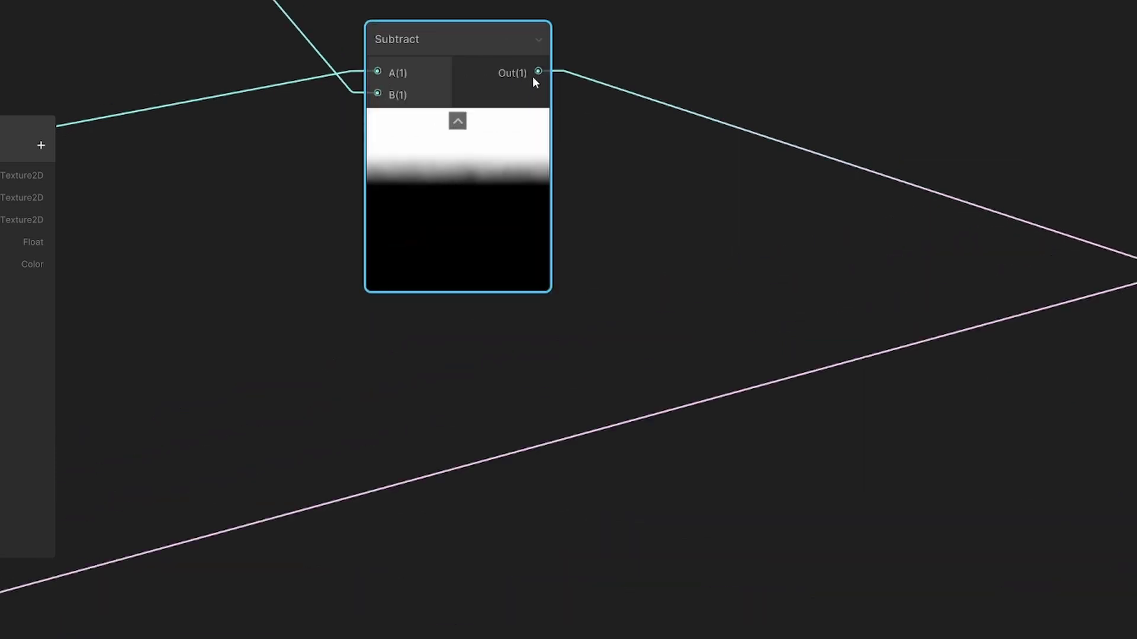
{"action": "left_click_drag", "start_coordinate": [533, 77], "coordinate": [644, 249]}
{"action": "type", "text": "on"}
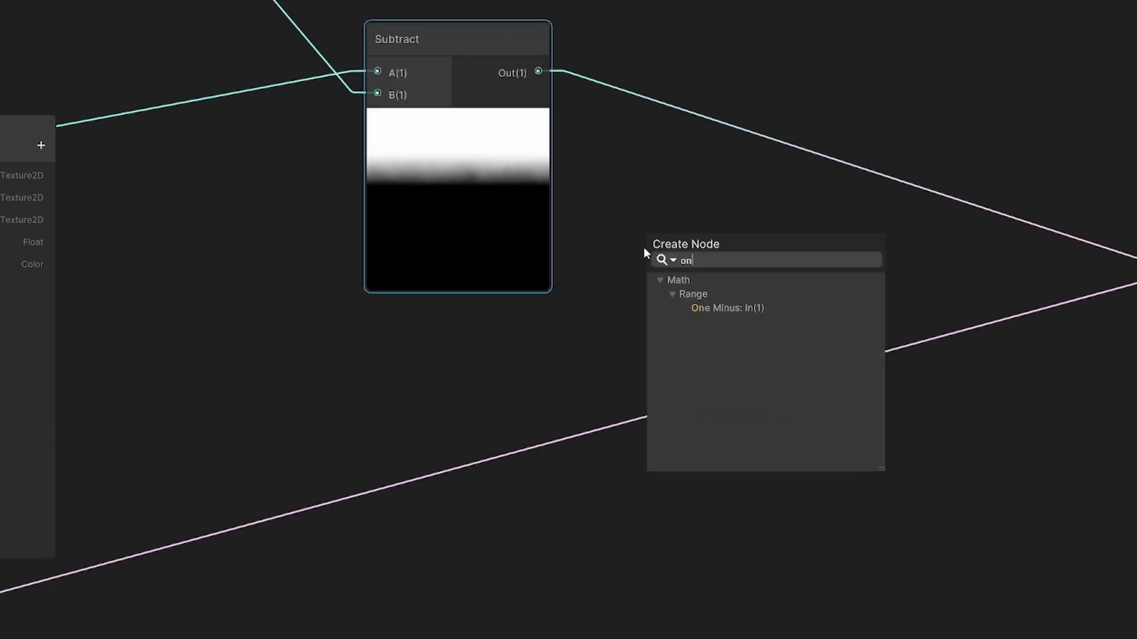
{"action": "left_click", "coordinate": [721, 307]}
{"action": "left_click_drag", "start_coordinate": [722, 231], "coordinate": [658, 500]}
Connect the new One Minus output to input A of the lower wall-texture Multiply node
{"action": "middle_click_drag", "start_coordinate": [659, 500], "coordinate": [527, 185]}
{"action": "scroll", "coordinate": [533, 307], "scroll_direction": "down", "scroll_amount": 2}
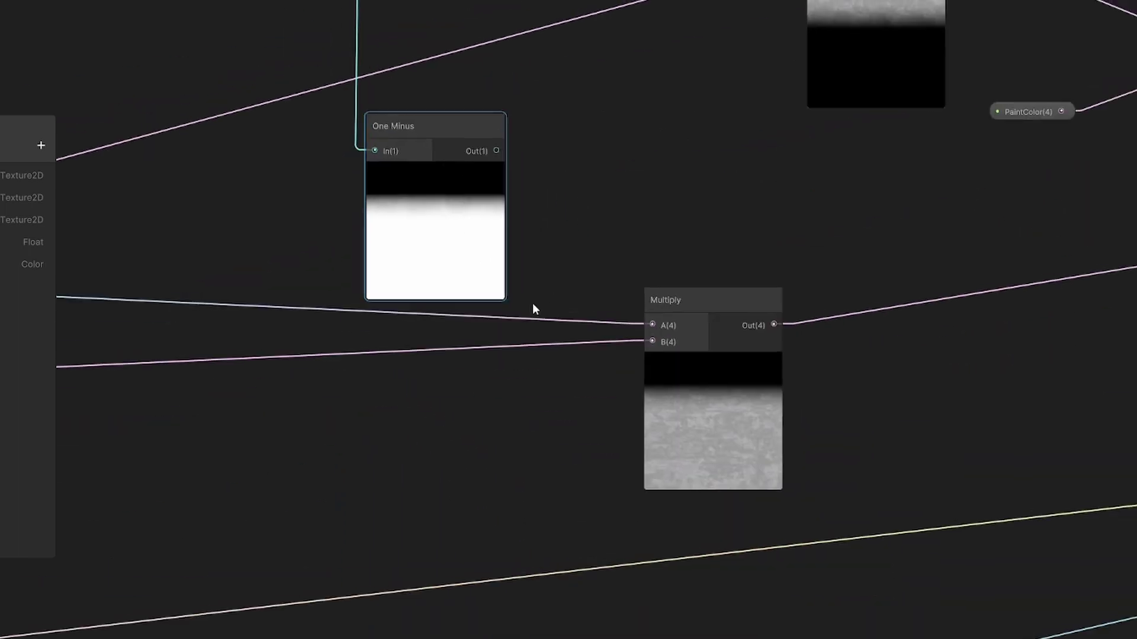
{"action": "left_click", "coordinate": [669, 315]}
{"action": "middle_click_drag", "start_coordinate": [669, 315], "coordinate": [619, 388]}
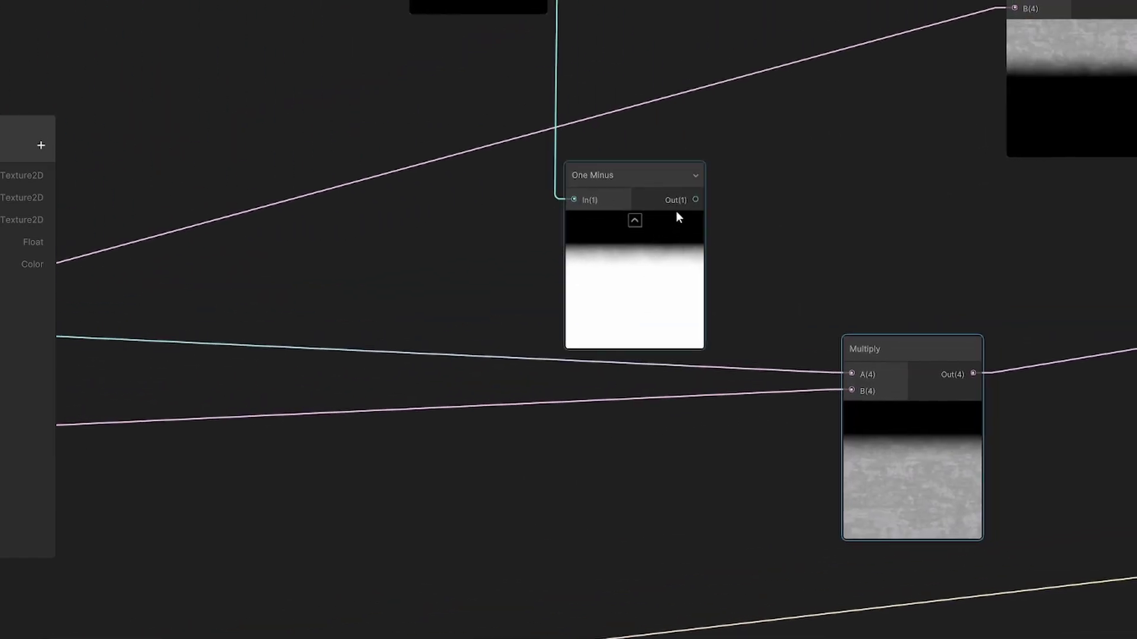
{"action": "left_click_drag", "start_coordinate": [704, 201], "coordinate": [851, 374]}
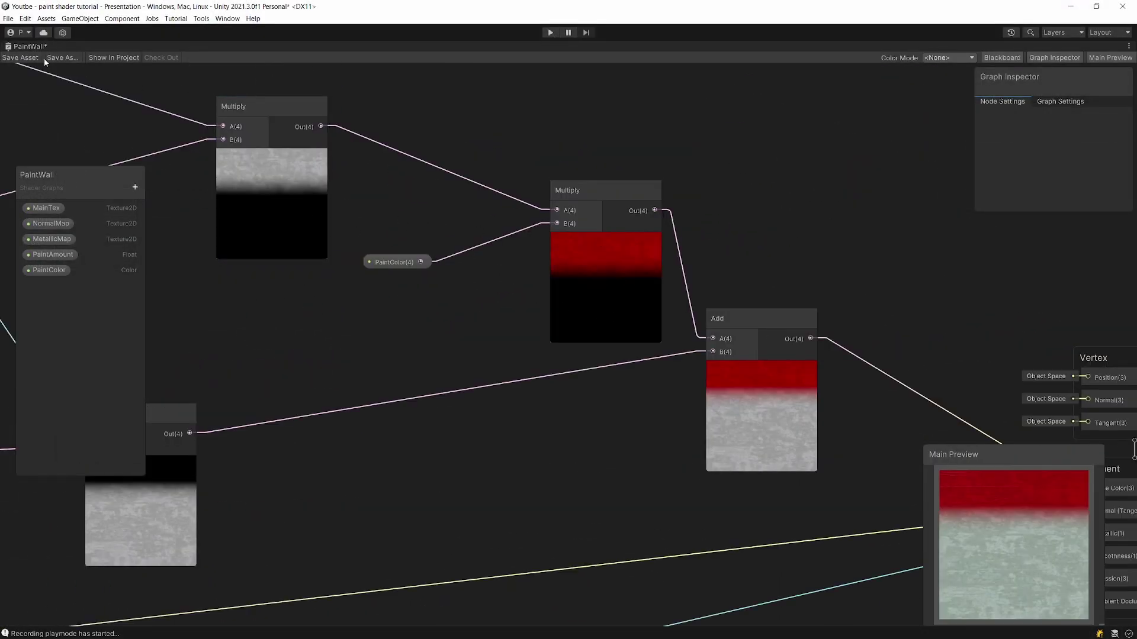
Save the PaintWall shader graph and inspect the noisy paint edge in the Add node's preview
{"action": "left_click", "coordinate": [35, 58]}
{"action": "scroll", "coordinate": [581, 321], "scroll_direction": "down", "scroll_amount": 3}
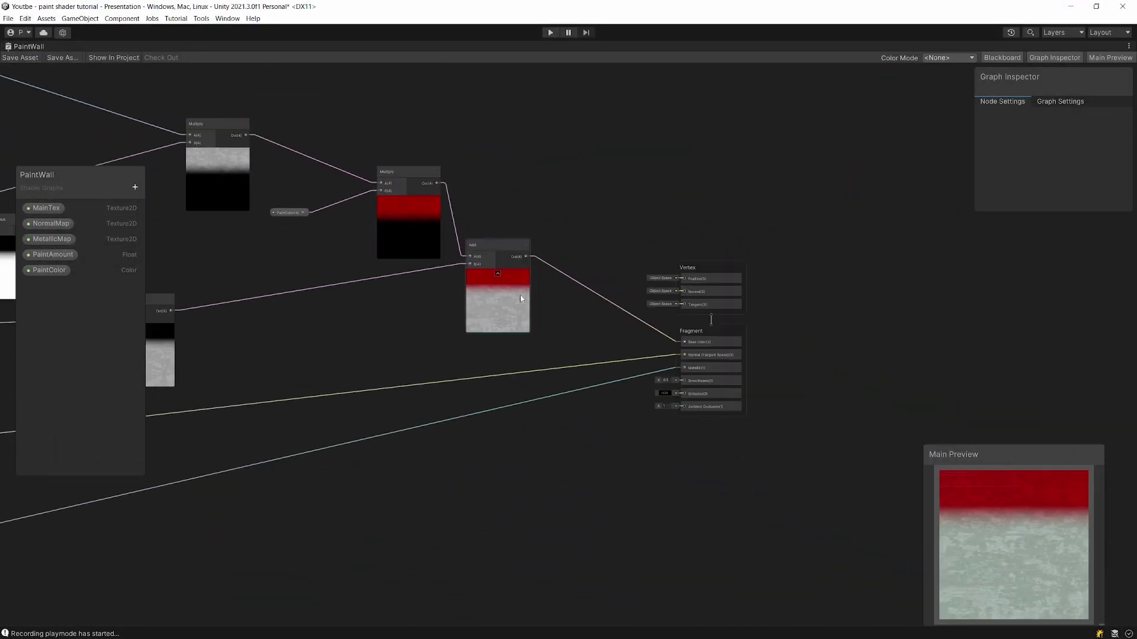
{"action": "scroll", "coordinate": [438, 255], "scroll_direction": "up", "scroll_amount": 6}
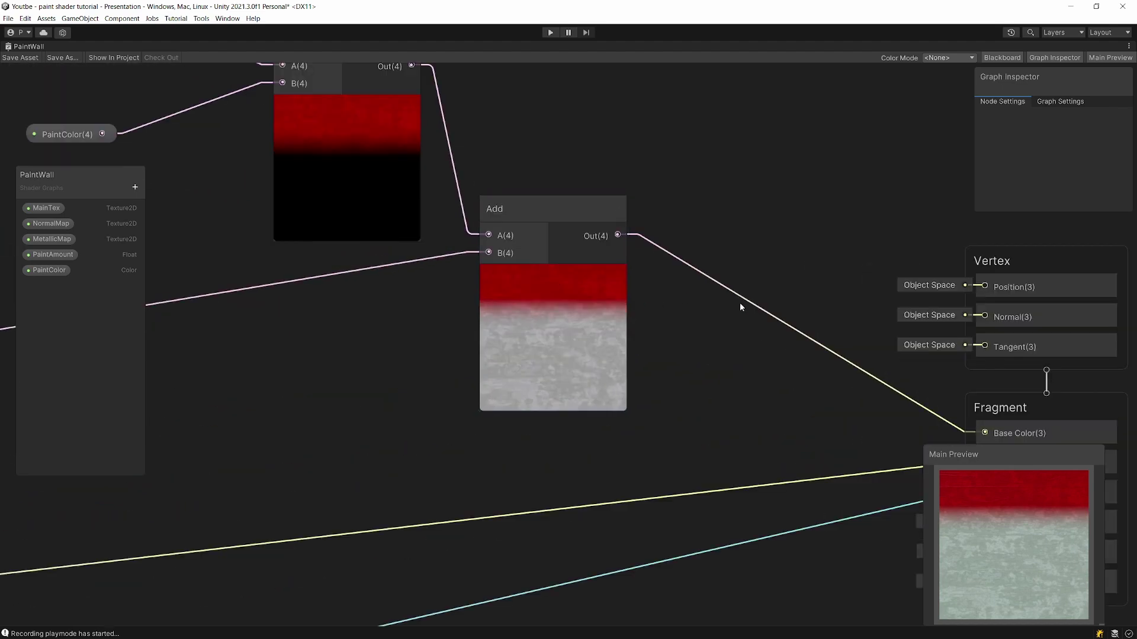
{"action": "scroll", "coordinate": [651, 311], "scroll_direction": "up", "scroll_amount": 3}
{"action": "scroll", "coordinate": [470, 311], "scroll_direction": "up", "scroll_amount": 2}
{"action": "scroll", "coordinate": [467, 311], "scroll_direction": "down", "scroll_amount": 5}
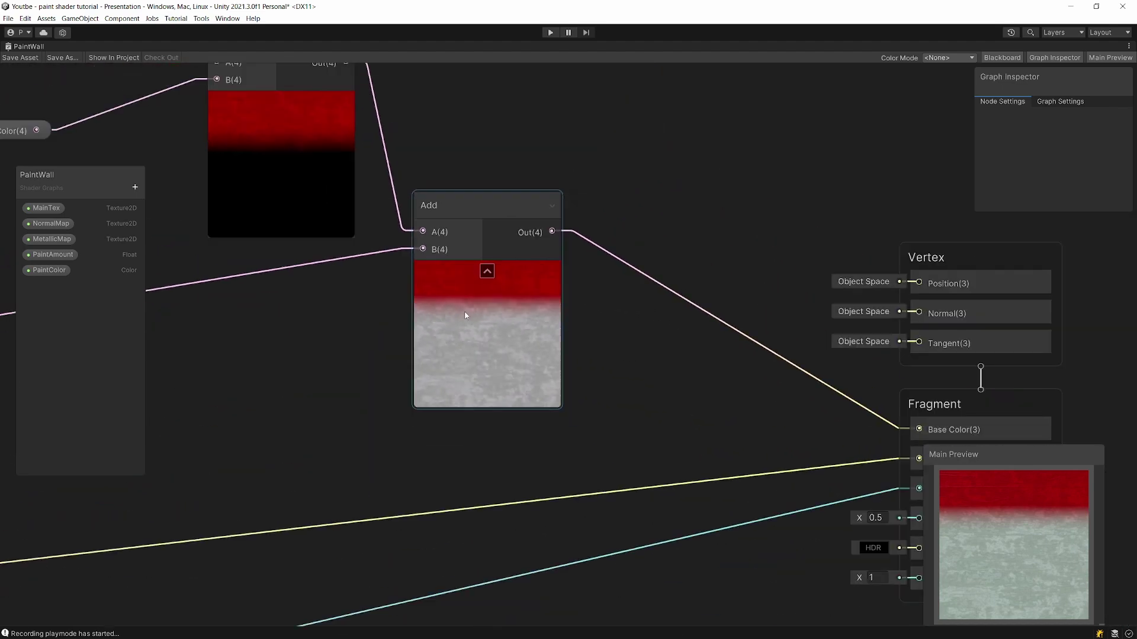
Set the default of the PaintColor property to bright green (4AFF01)
{"action": "middle_click_drag", "start_coordinate": [382, 400], "coordinate": [805, 349]}
{"action": "scroll", "coordinate": [399, 355], "scroll_direction": "down", "scroll_amount": 4}
{"action": "scroll", "coordinate": [322, 329], "scroll_direction": "up", "scroll_amount": 6}
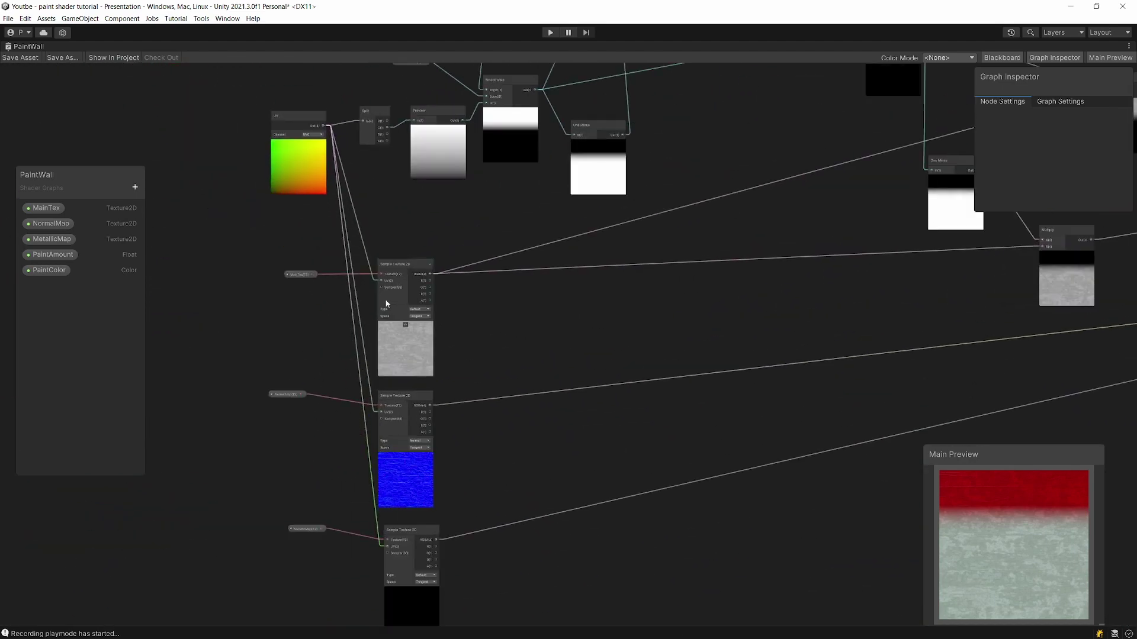
{"action": "scroll", "coordinate": [410, 392], "scroll_direction": "up", "scroll_amount": 2}
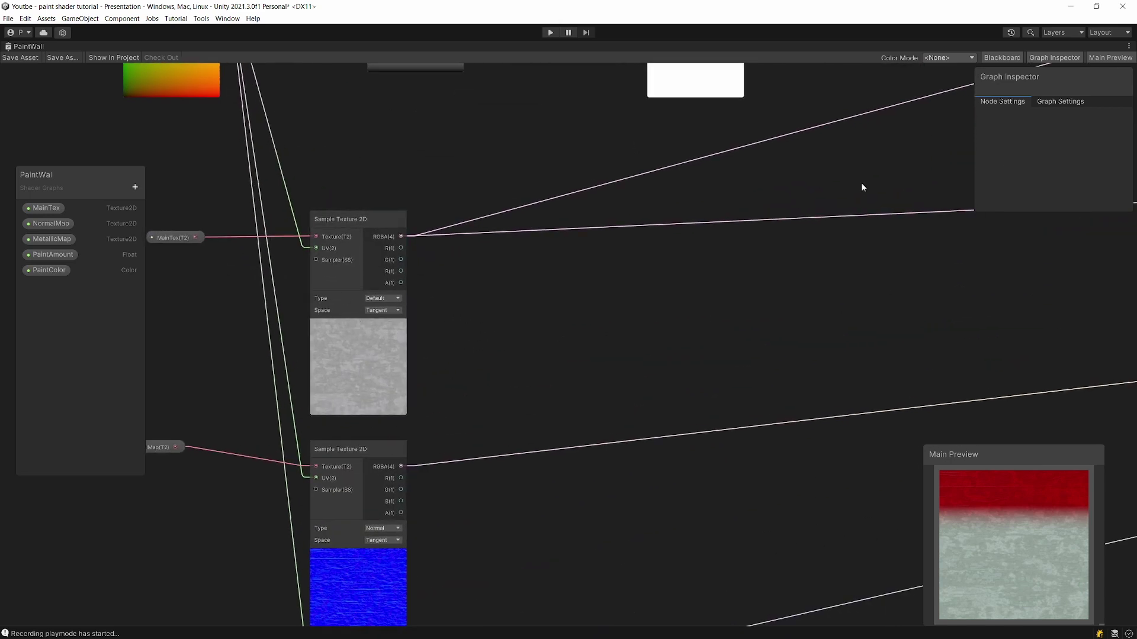
{"action": "left_click", "coordinate": [62, 261]}
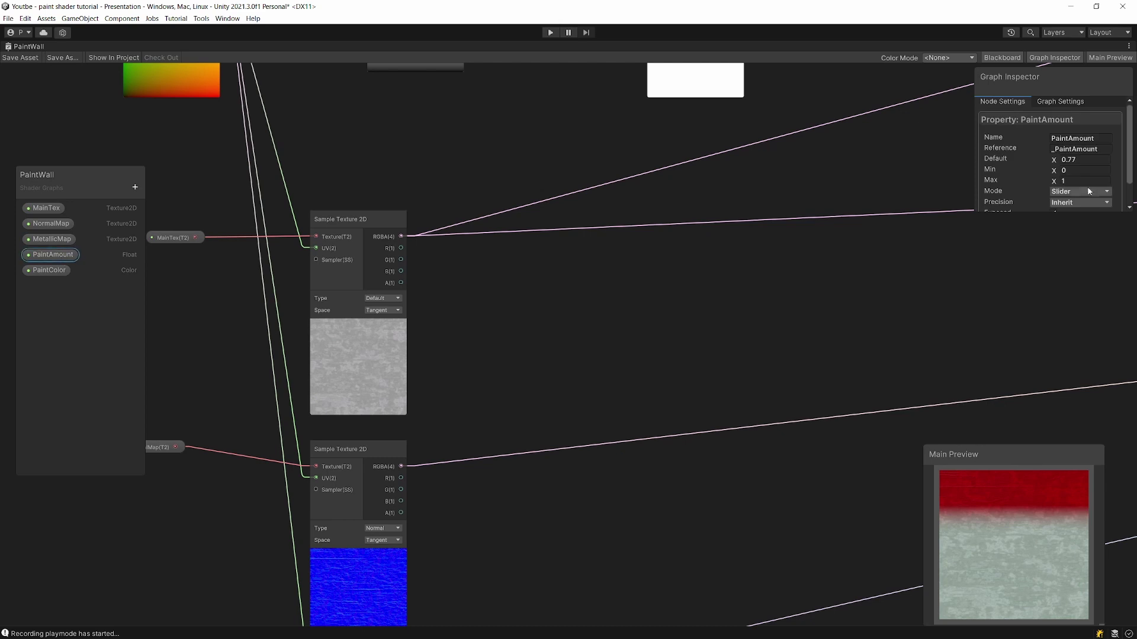
{"action": "left_click", "coordinate": [56, 271]}
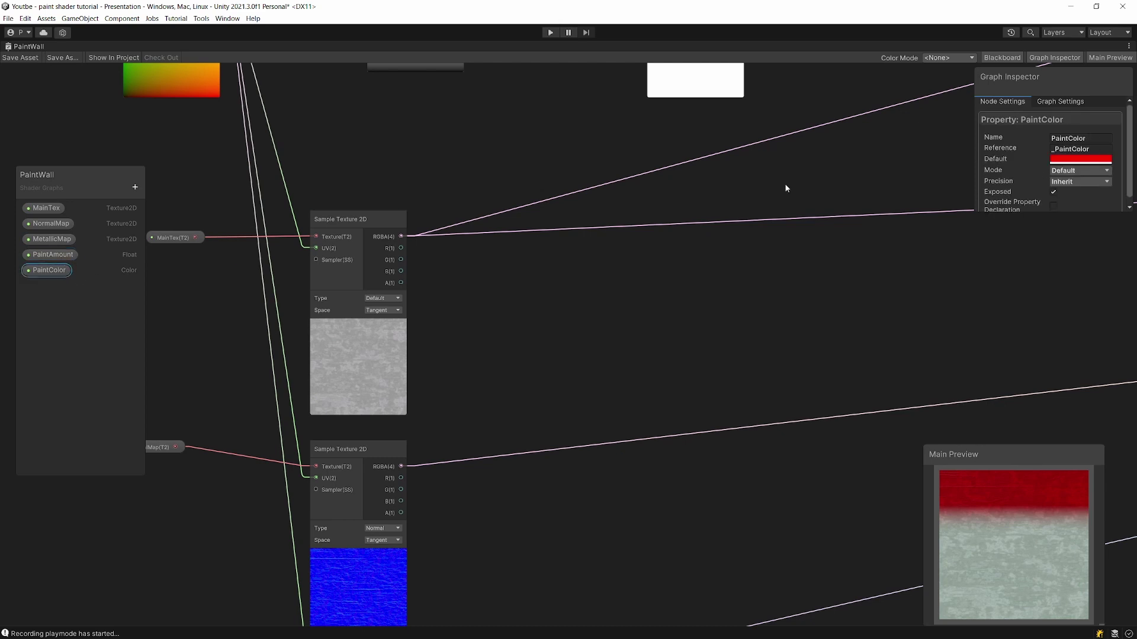
{"action": "left_click", "coordinate": [1087, 164]}
{"action": "left_click", "coordinate": [1058, 197]}
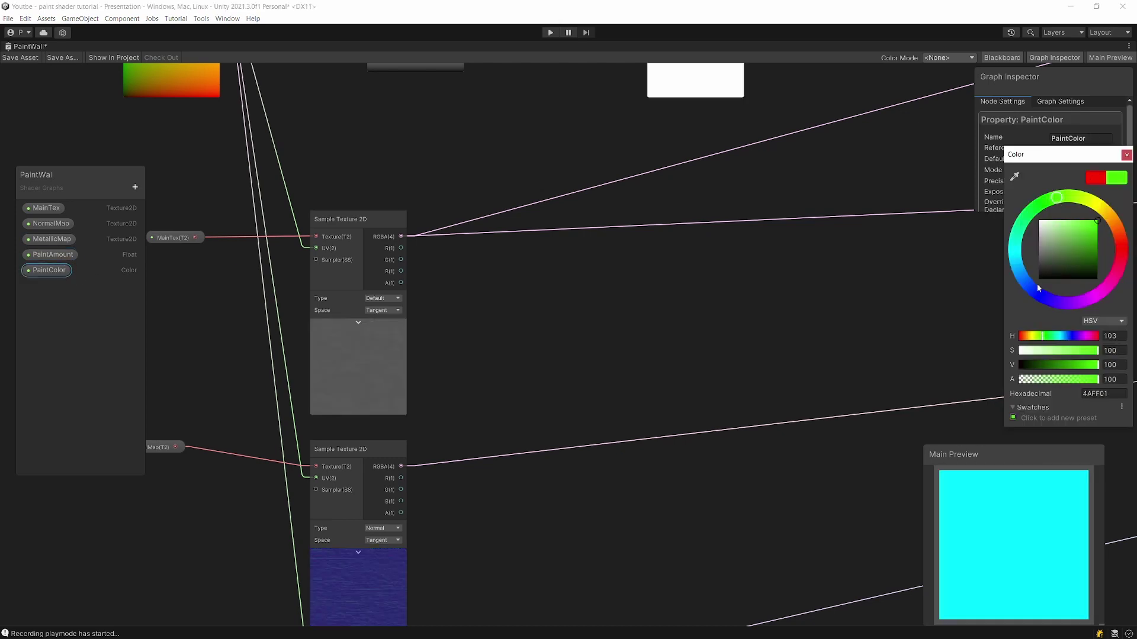
{"action": "left_click", "coordinate": [905, 320]}
{"action": "right_click", "coordinate": [1002, 493]}
{"action": "left_click", "coordinate": [1060, 543]}
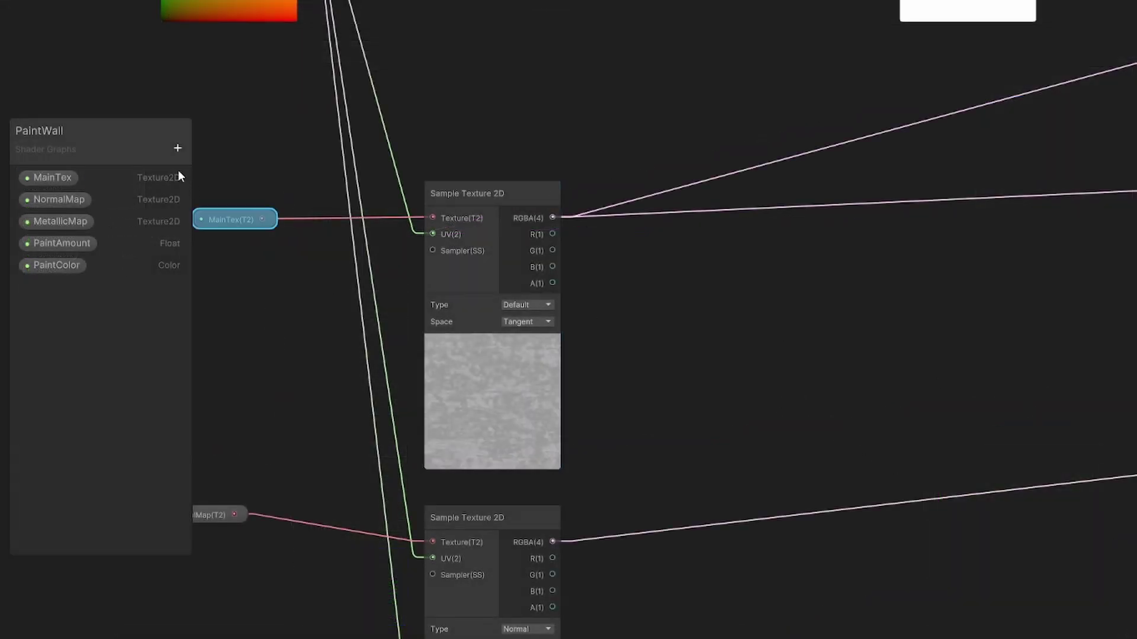
Add a colour property named Color to the graph and set its default to white (FFFFFF) with alpha 100
{"action": "left_click", "coordinate": [177, 148]}
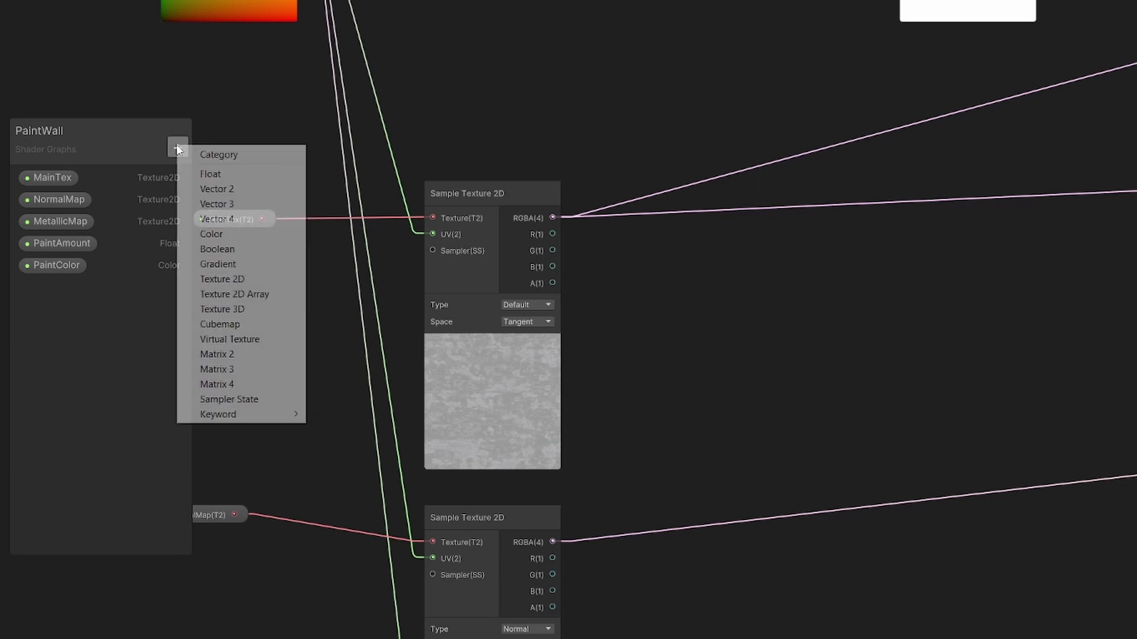
{"action": "left_click", "coordinate": [237, 234]}
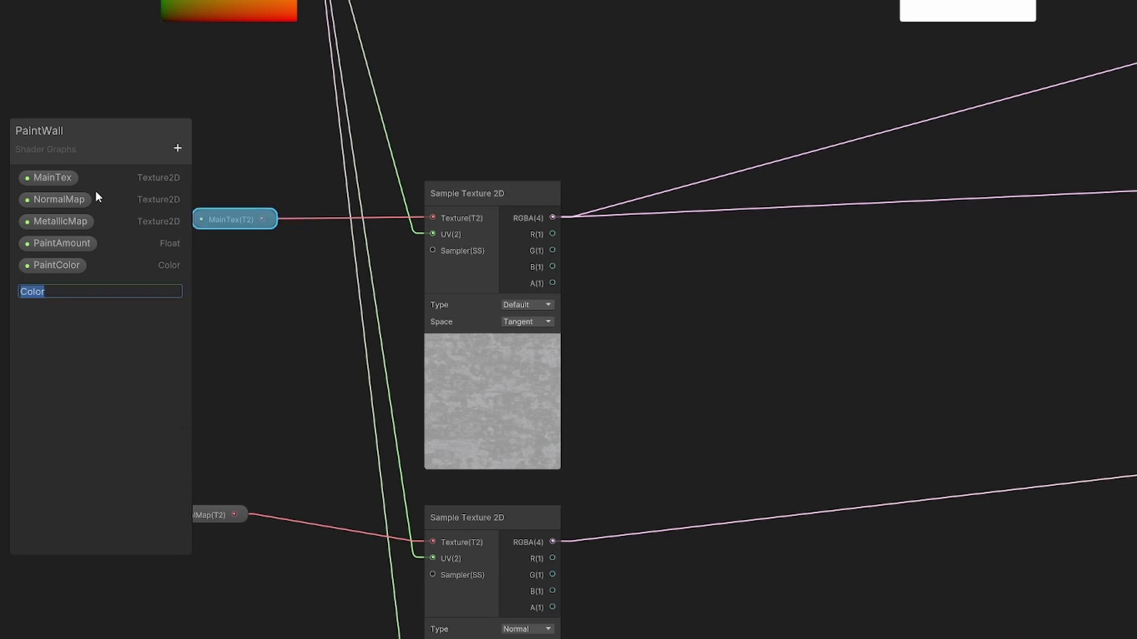
{"action": "key", "text": "Return"}
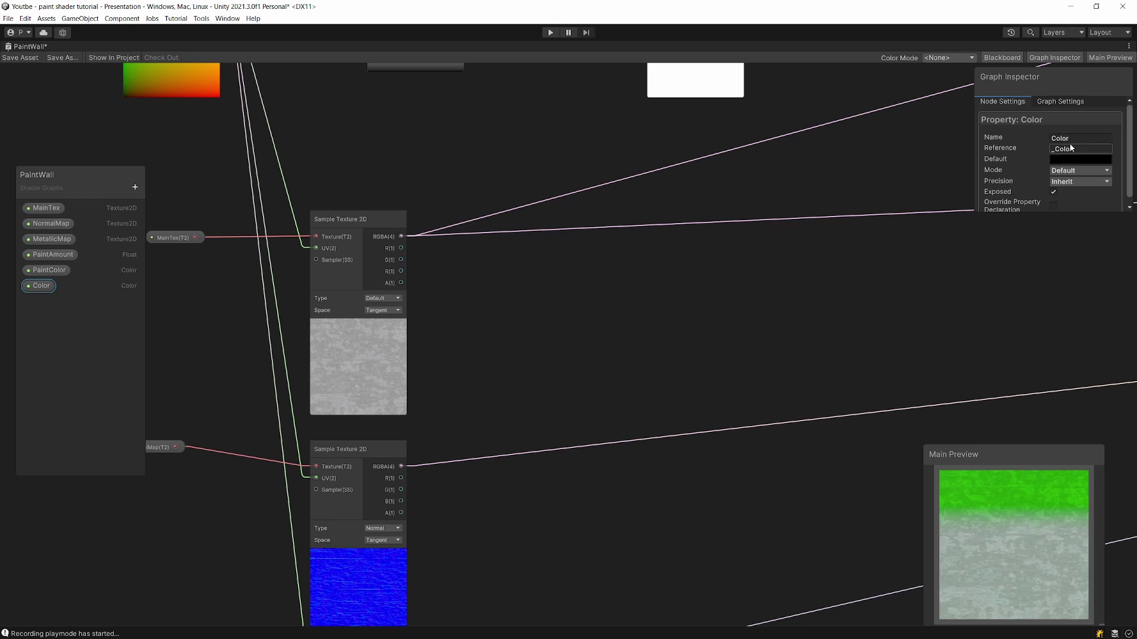
{"action": "left_click", "coordinate": [1078, 159]}
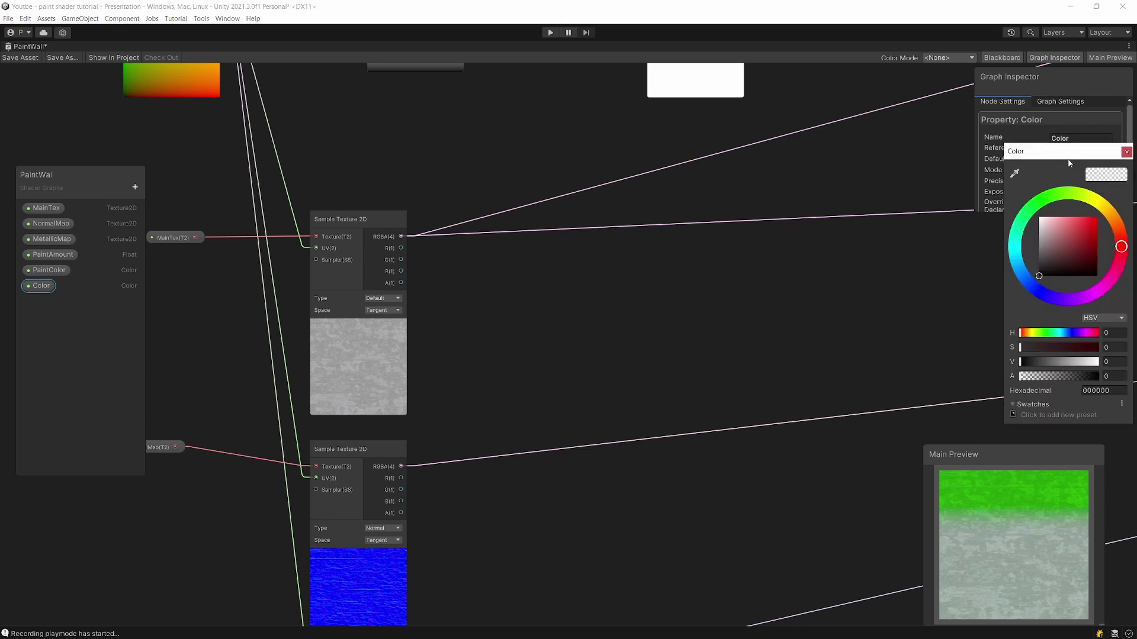
{"action": "left_click", "coordinate": [1110, 376]}
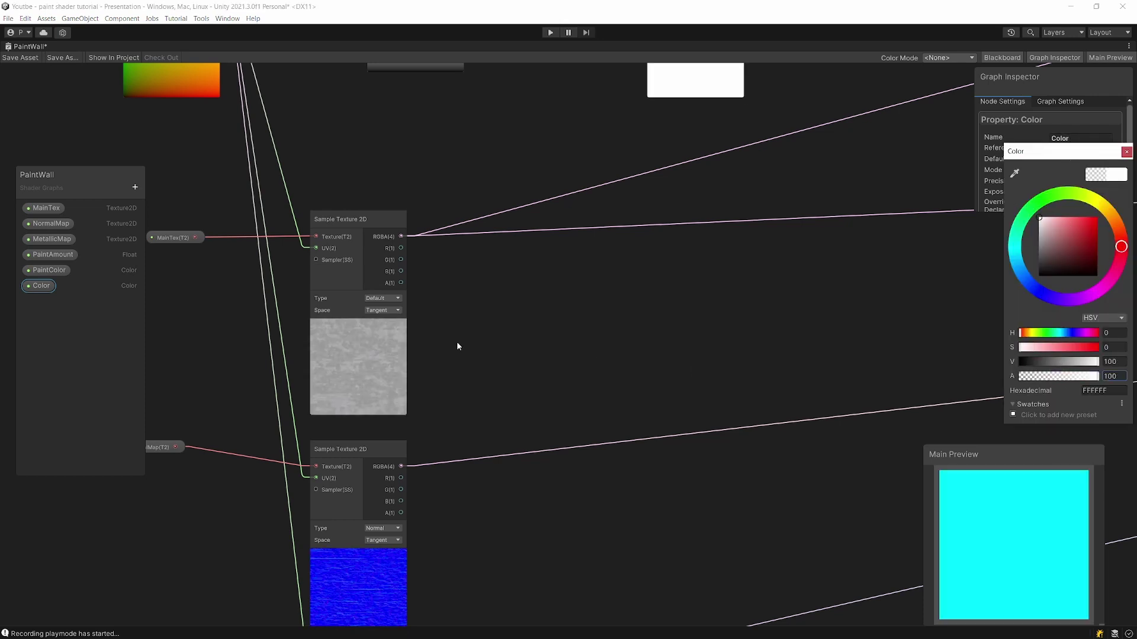
{"action": "left_click", "coordinate": [444, 246]}
Create a Multiply node from the RGBA output of the MainTex Sample Texture 2D and feed the Color property into input B
{"action": "left_click", "coordinate": [357, 221]}
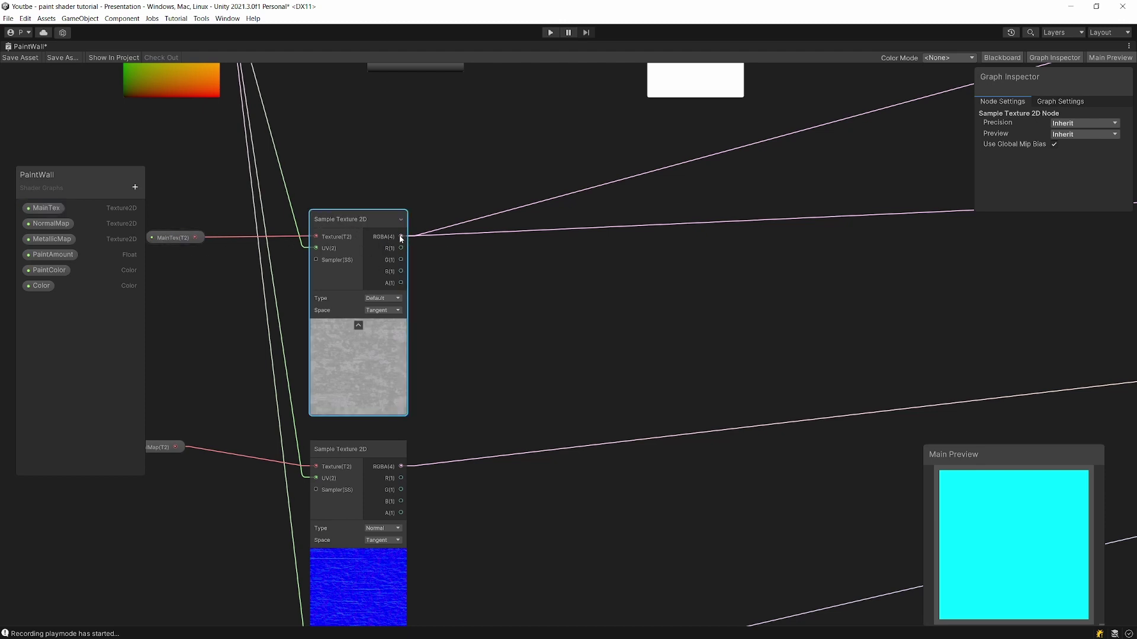
{"action": "left_click_drag", "start_coordinate": [400, 237], "coordinate": [538, 285]}
{"action": "type", "text": "mulo"}
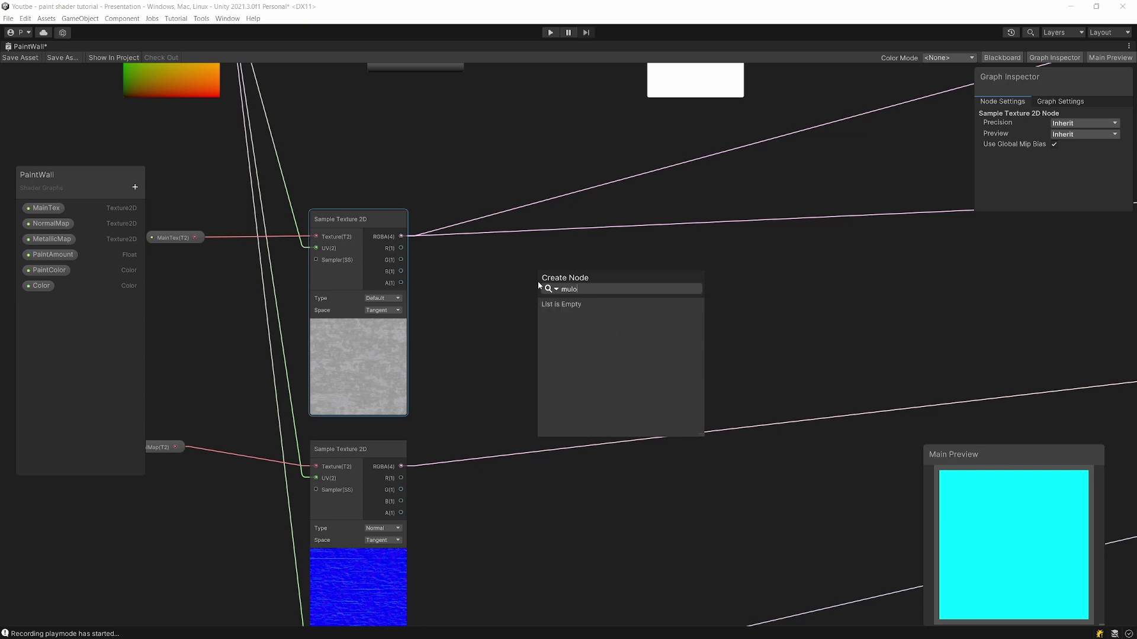
{"action": "key", "text": "BackSpace"}
{"action": "key", "text": "Return"}
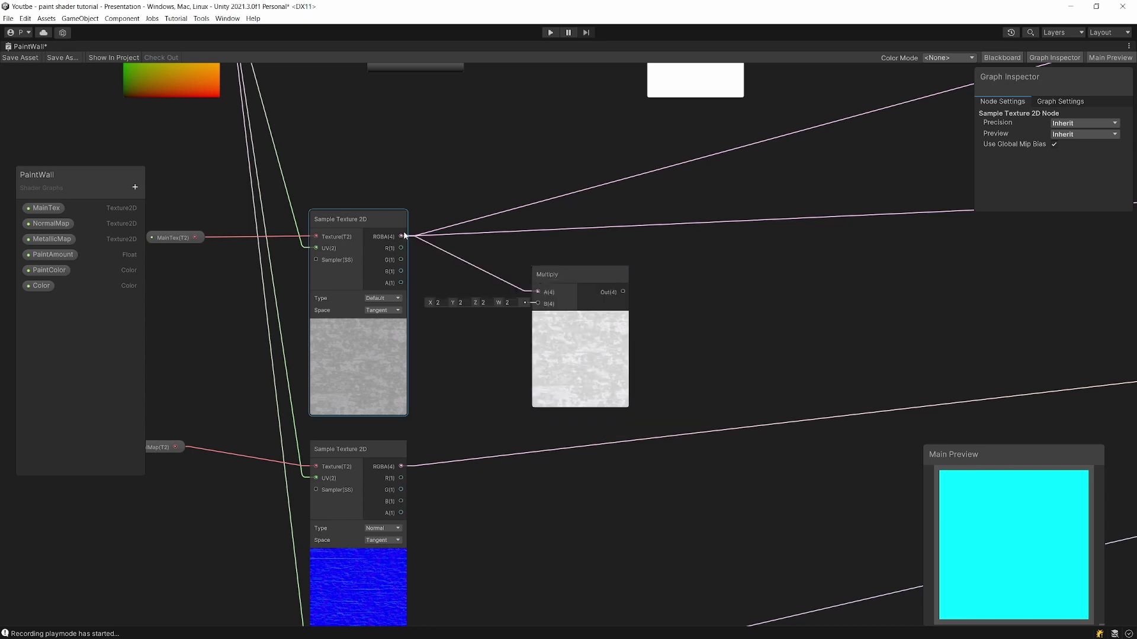
{"action": "left_click", "coordinate": [35, 289]}
{"action": "left_click_drag", "start_coordinate": [34, 289], "coordinate": [491, 346]}
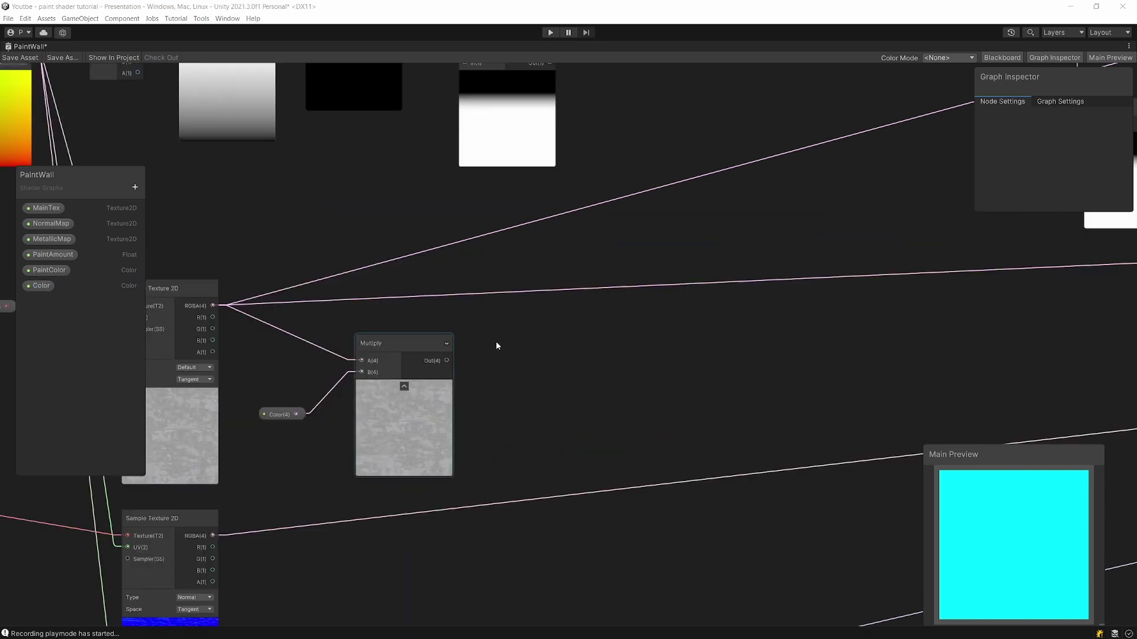
Connect the output of the new colour-tinting Multiply node to input B of the lower wall-texture Multiply node
{"action": "scroll", "coordinate": [597, 325], "scroll_direction": "down", "scroll_amount": 3}
{"action": "middle_click_drag", "start_coordinate": [596, 325], "coordinate": [431, 370]}
{"action": "left_click", "coordinate": [286, 422]}
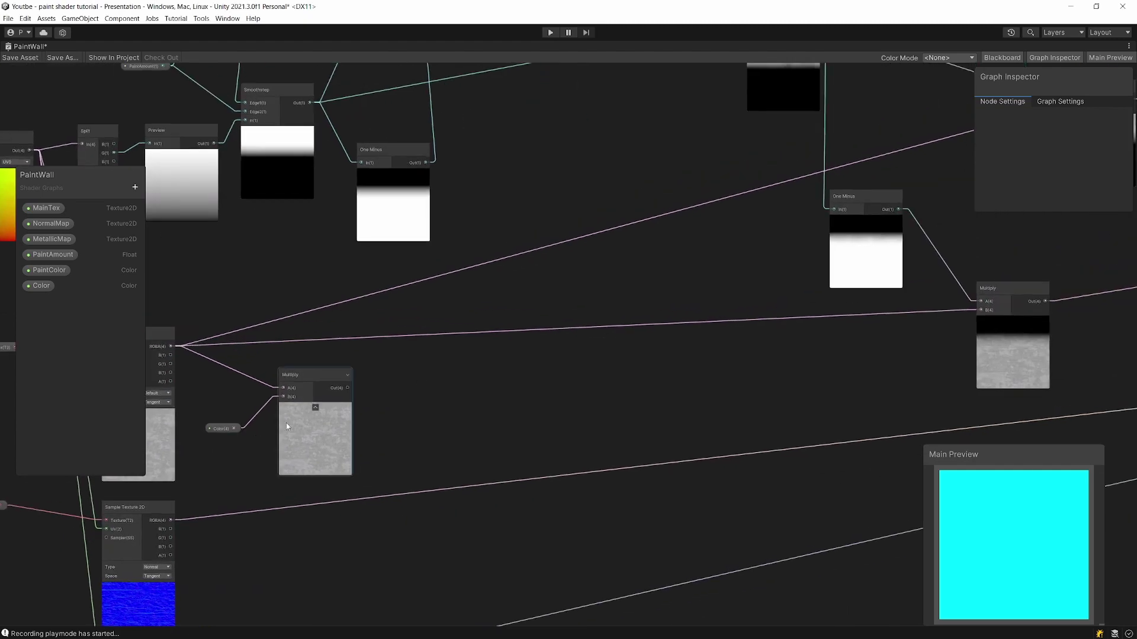
{"action": "scroll", "coordinate": [526, 356], "scroll_direction": "down", "scroll_amount": 3}
{"action": "middle_click_drag", "start_coordinate": [586, 339], "coordinate": [513, 356]}
{"action": "scroll", "coordinate": [513, 357], "scroll_direction": "down", "scroll_amount": 1}
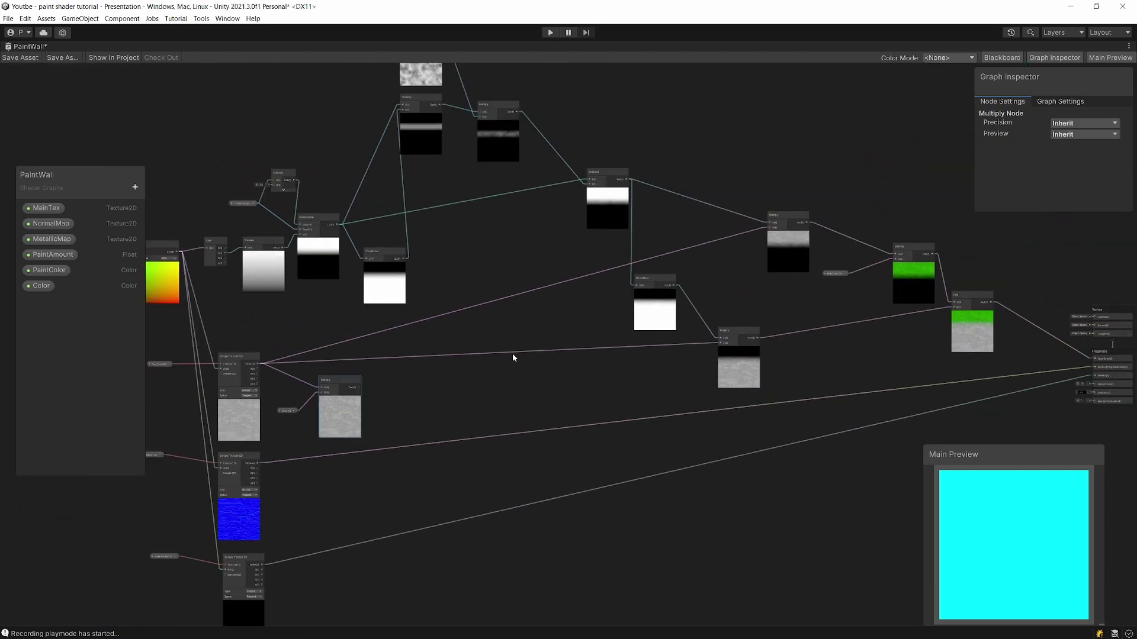
{"action": "scroll", "coordinate": [758, 350], "scroll_direction": "up", "scroll_amount": 2}
{"action": "scroll", "coordinate": [762, 349], "scroll_direction": "up", "scroll_amount": 4}
{"action": "scroll", "coordinate": [498, 473], "scroll_direction": "down", "scroll_amount": 4}
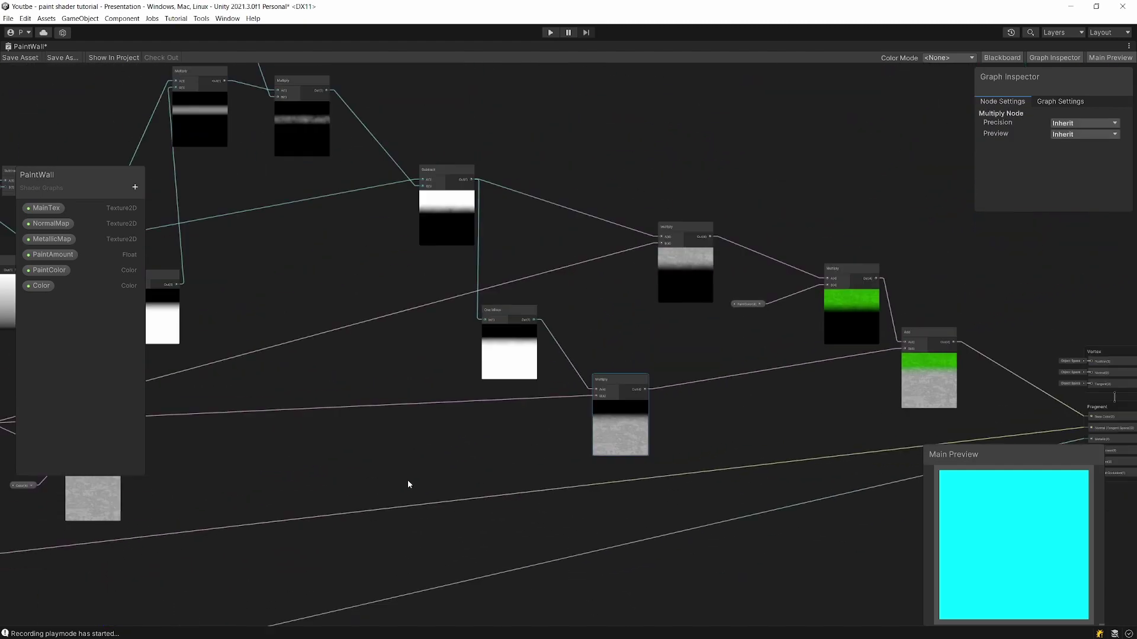
{"action": "middle_click_drag", "start_coordinate": [156, 445], "coordinate": [255, 448]}
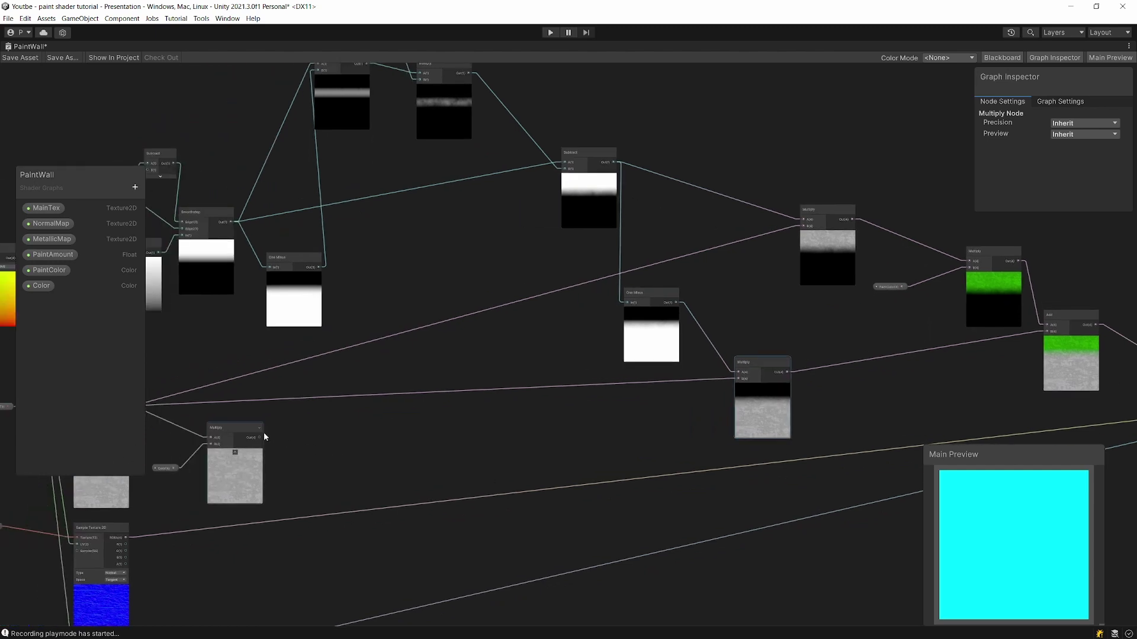
{"action": "left_click_drag", "start_coordinate": [260, 437], "coordinate": [737, 379]}
{"action": "scroll", "coordinate": [748, 412], "scroll_direction": "up", "scroll_amount": 2}
{"action": "scroll", "coordinate": [747, 391], "scroll_direction": "up", "scroll_amount": 3}
{"action": "middle_click_drag", "start_coordinate": [747, 389], "coordinate": [643, 423]}
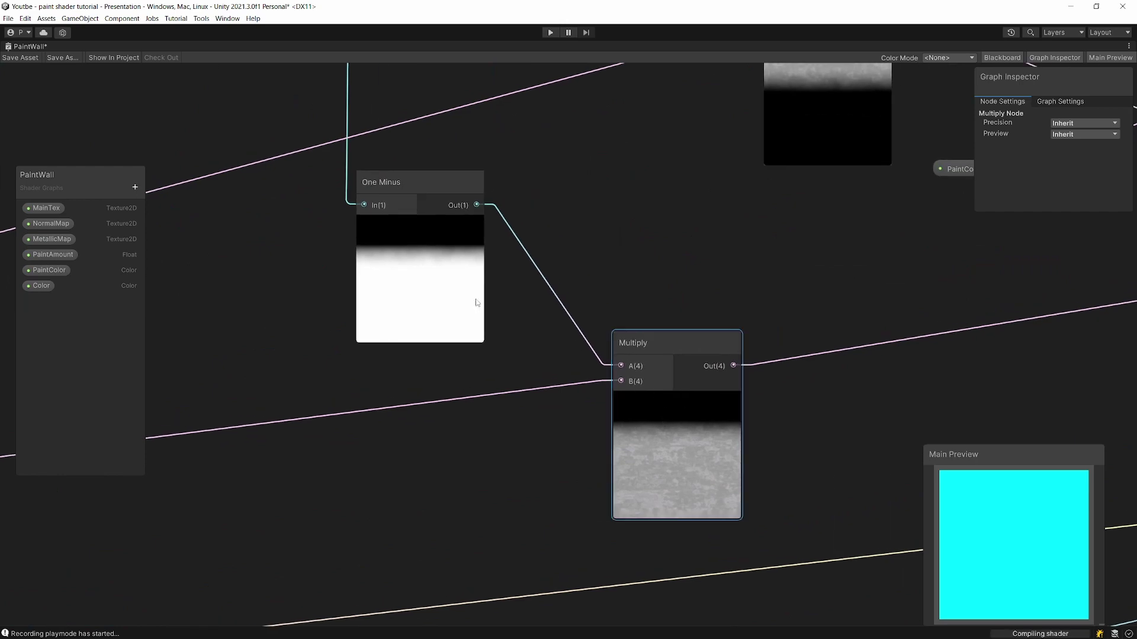
Examine the paint and wall branches of the graph, from the texture samples through the Multiply nodes to the Add node
{"action": "scroll", "coordinate": [393, 296], "scroll_direction": "down", "scroll_amount": 5}
{"action": "middle_click_drag", "start_coordinate": [394, 296], "coordinate": [312, 332]}
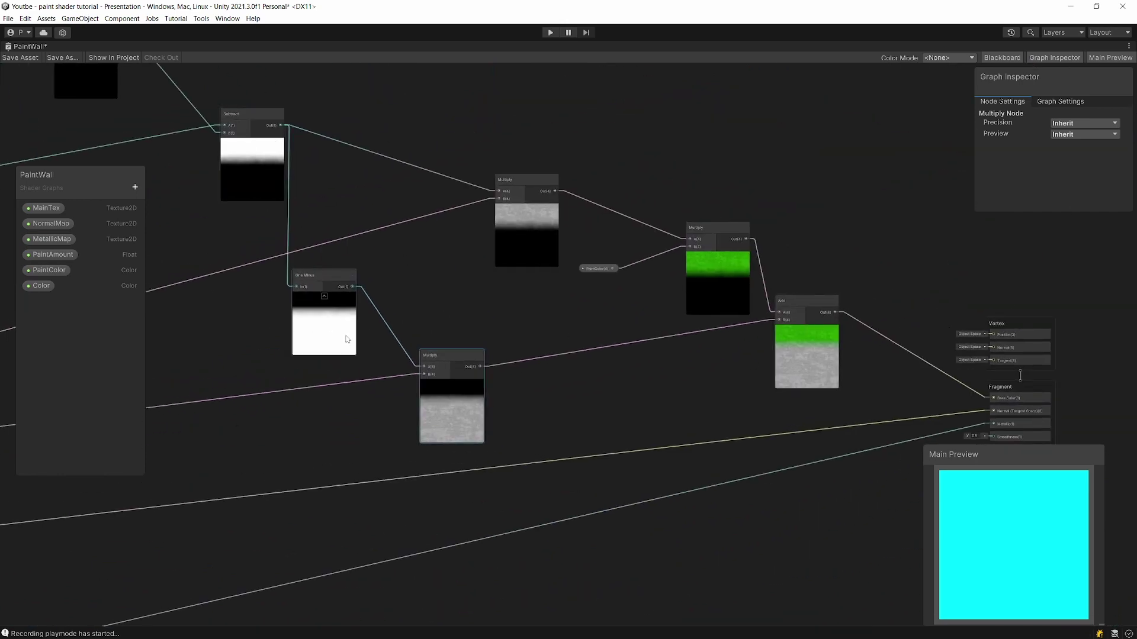
{"action": "middle_click_drag", "start_coordinate": [550, 205], "coordinate": [436, 320]}
{"action": "scroll", "coordinate": [644, 323], "scroll_direction": "up", "scroll_amount": 3}
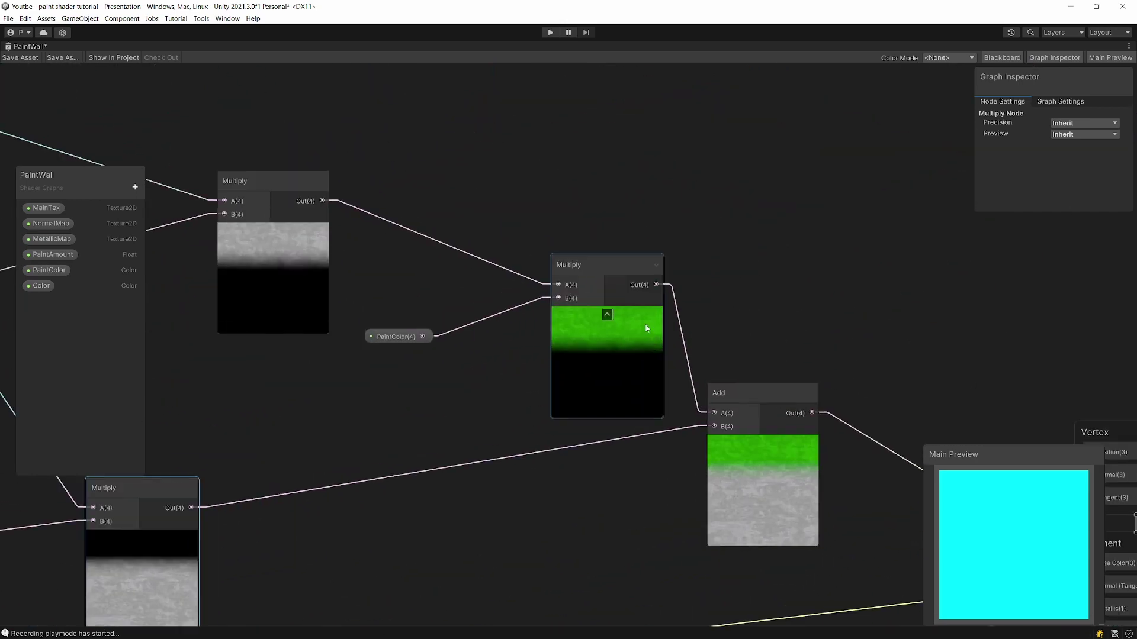
{"action": "scroll", "coordinate": [400, 310], "scroll_direction": "down", "scroll_amount": 3}
{"action": "scroll", "coordinate": [320, 275], "scroll_direction": "up", "scroll_amount": 3}
{"action": "left_click", "coordinate": [338, 280]}
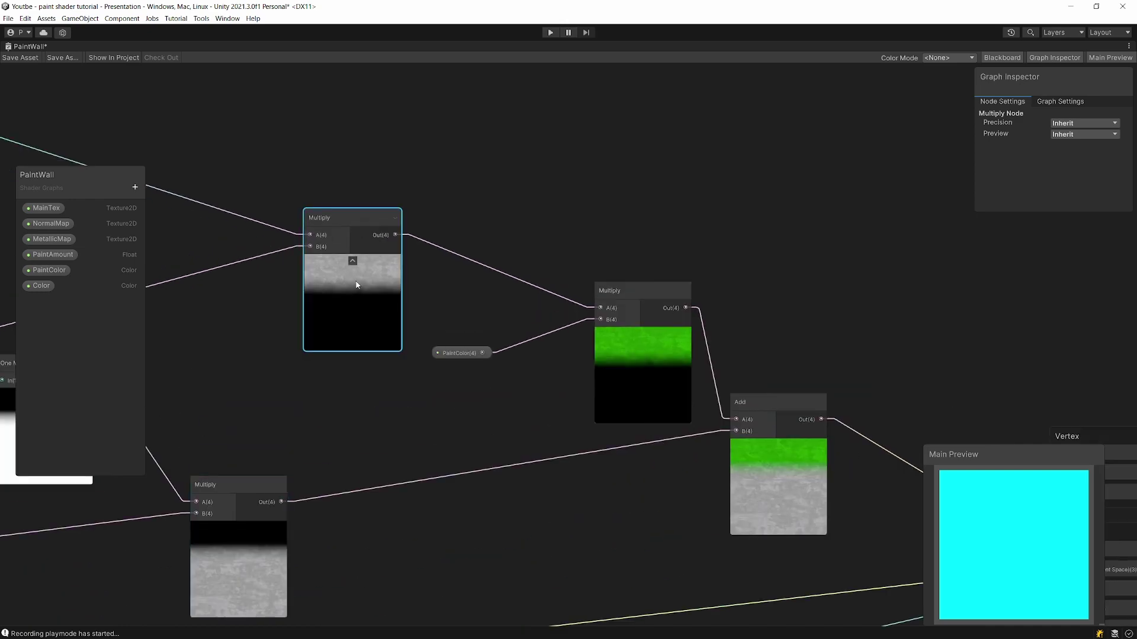
{"action": "scroll", "coordinate": [357, 285], "scroll_direction": "down", "scroll_amount": 3}
{"action": "scroll", "coordinate": [409, 424], "scroll_direction": "down", "scroll_amount": 2}
{"action": "scroll", "coordinate": [191, 388], "scroll_direction": "up", "scroll_amount": 2}
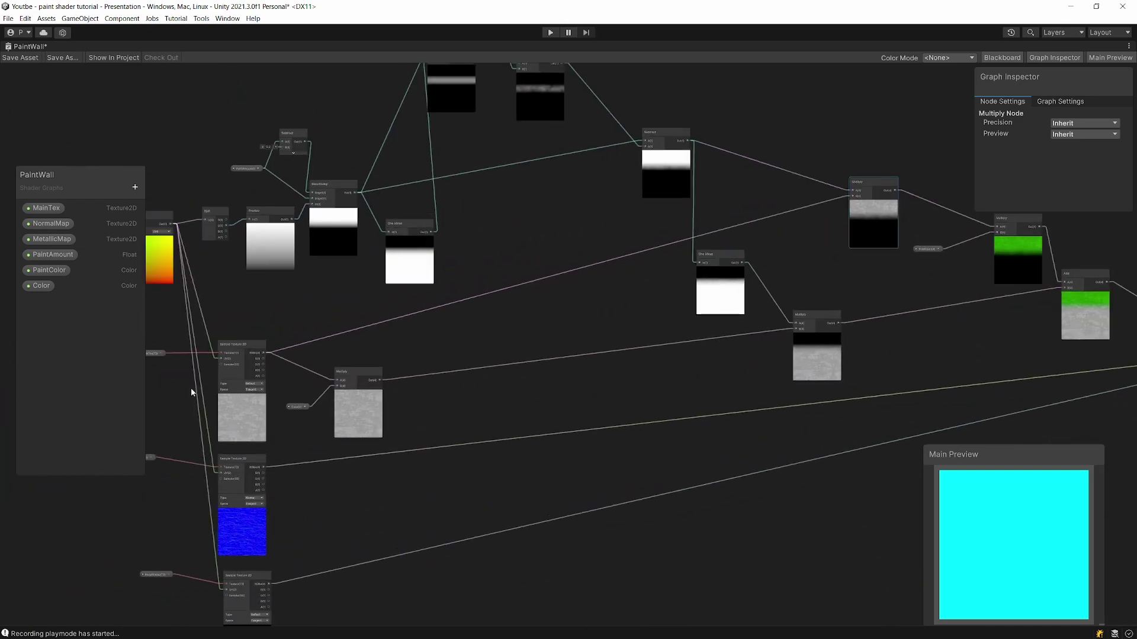
{"action": "scroll", "coordinate": [251, 390], "scroll_direction": "up", "scroll_amount": 3}
{"action": "scroll", "coordinate": [401, 355], "scroll_direction": "down", "scroll_amount": 5}
{"action": "middle_click_drag", "start_coordinate": [723, 307], "coordinate": [261, 379]}
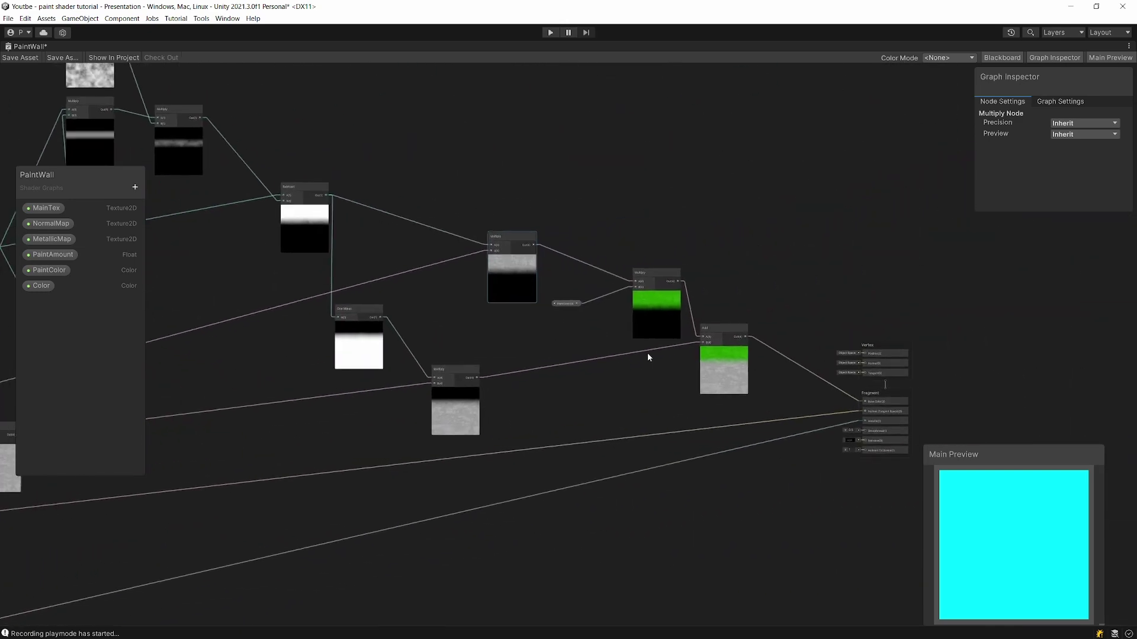
{"action": "scroll", "coordinate": [662, 374], "scroll_direction": "up", "scroll_amount": 1}
{"action": "scroll", "coordinate": [671, 379], "scroll_direction": "up", "scroll_amount": 2}
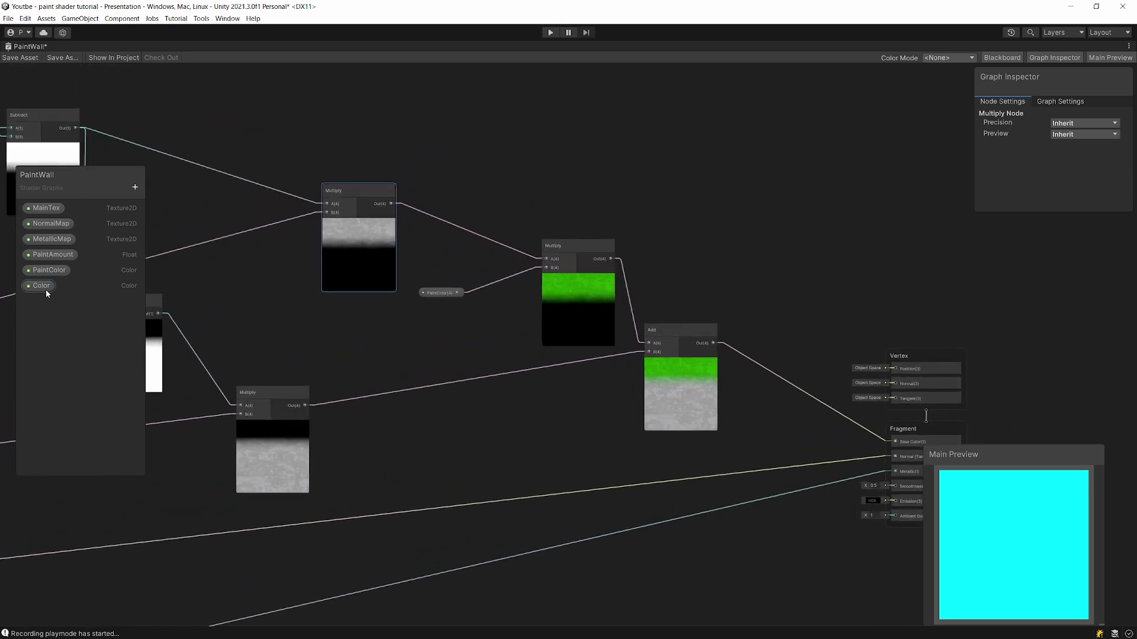
Set the default of the Color property to red (FF0000) and inspect the Add node's preview
{"action": "left_click", "coordinate": [40, 286]}
{"action": "left_click", "coordinate": [1080, 159]}
{"action": "left_click", "coordinate": [1097, 220]}
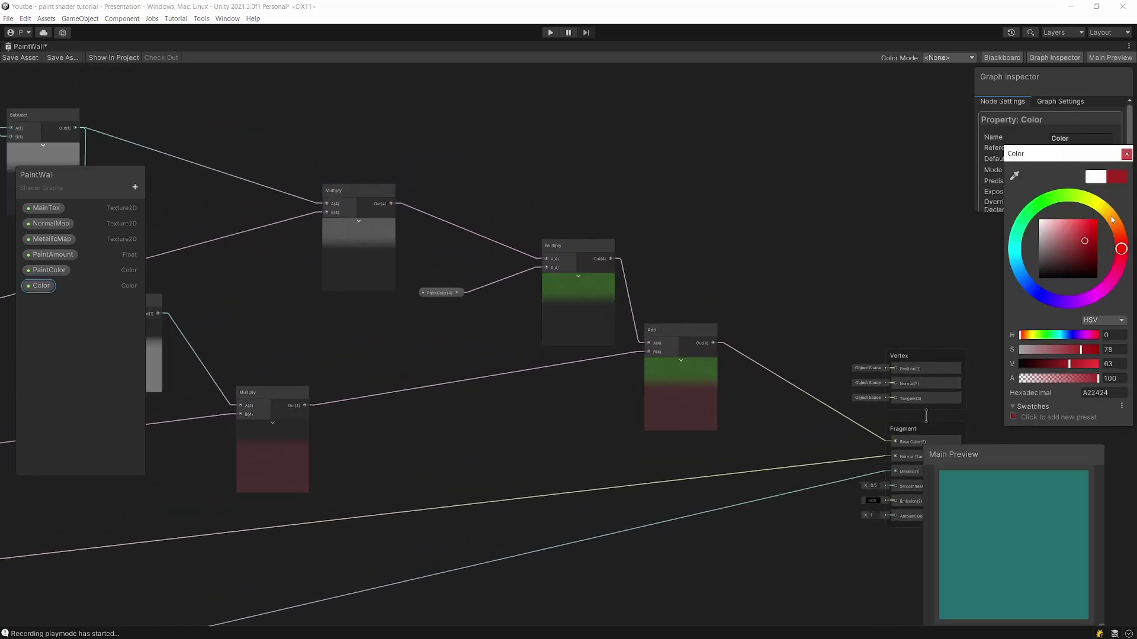
{"action": "left_click", "coordinate": [674, 409]}
{"action": "scroll", "coordinate": [663, 429], "scroll_direction": "up", "scroll_amount": 4}
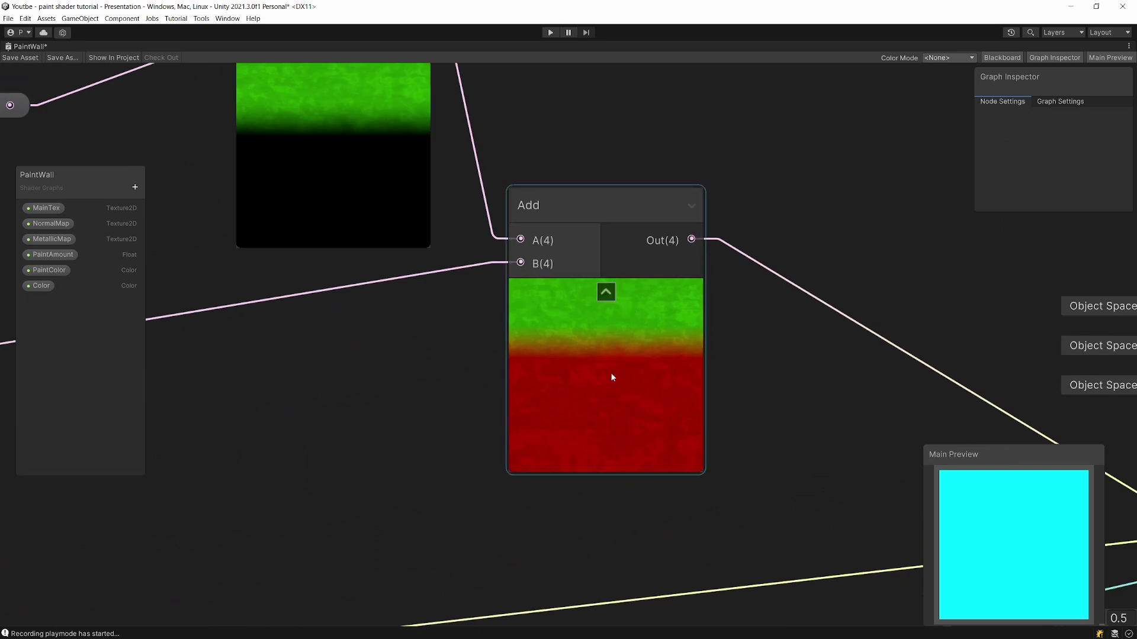
Set the default of the PaintColor property to blue (018EFF)
{"action": "left_click", "coordinate": [59, 270]}
{"action": "left_click", "coordinate": [1089, 158]}
{"action": "left_click", "coordinate": [1020, 272]}
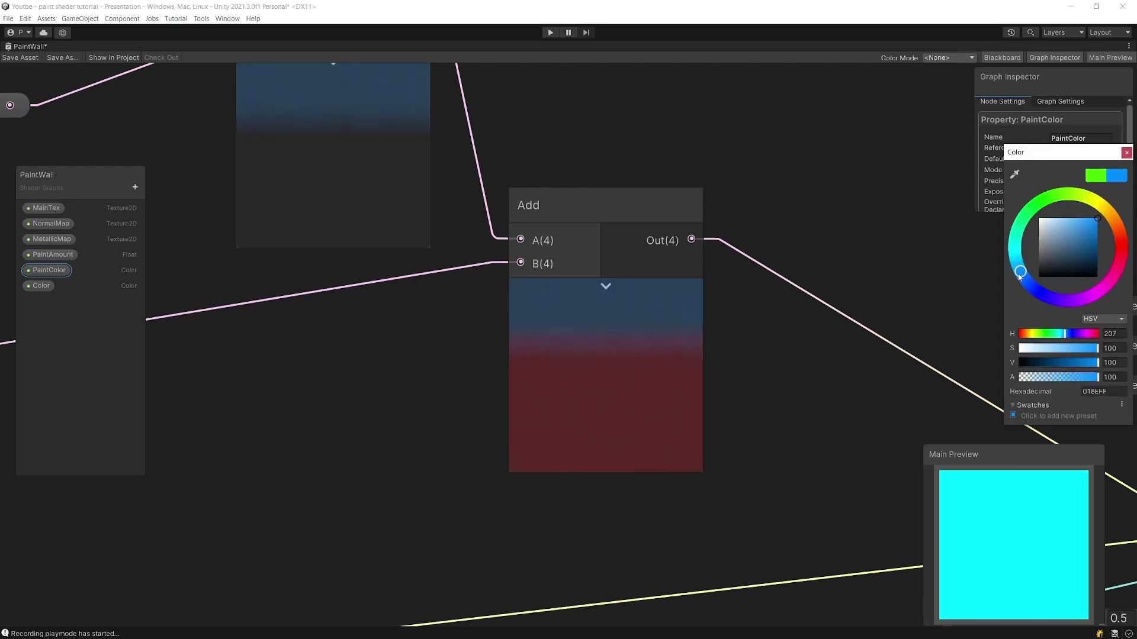
{"action": "left_click", "coordinate": [922, 149]}
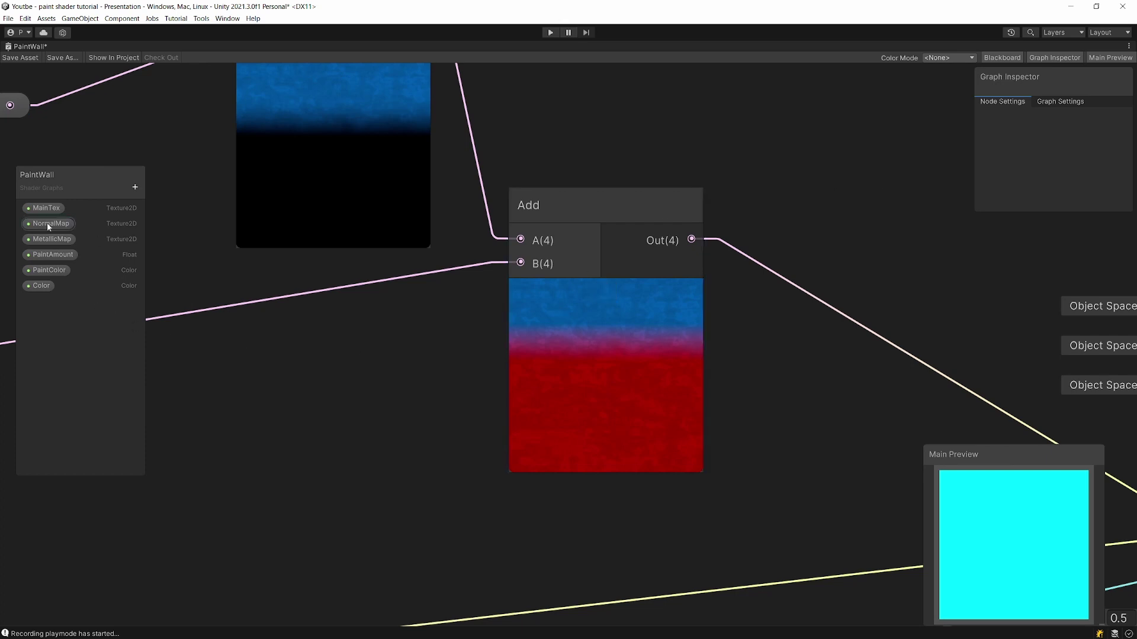
Test the paint coverage by setting the PaintAmount default to 1 and finally to 0
{"action": "left_click", "coordinate": [53, 254]}
{"action": "left_click", "coordinate": [1075, 160]}
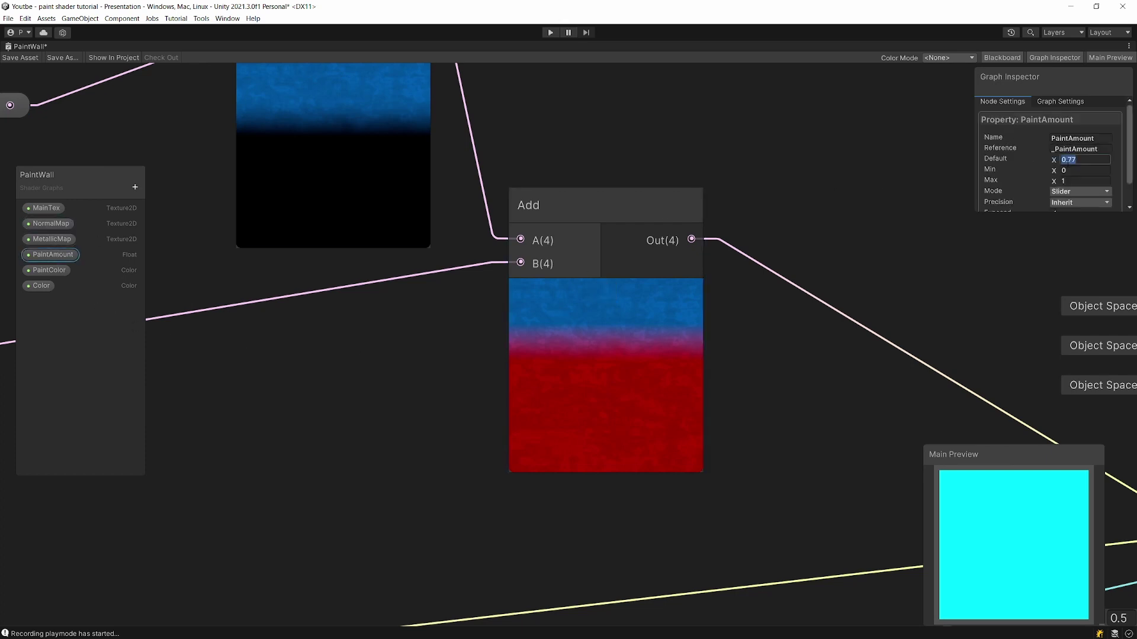
{"action": "type", "text": "1"}
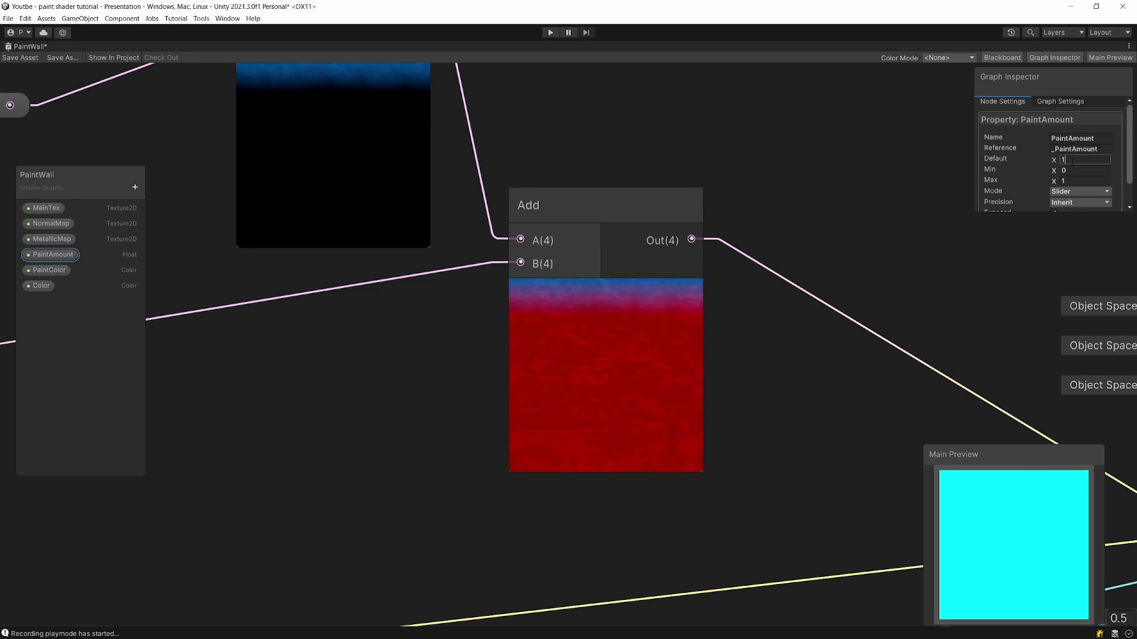
{"action": "left_click", "coordinate": [1054, 161]}
{"action": "type", "text": "0"}
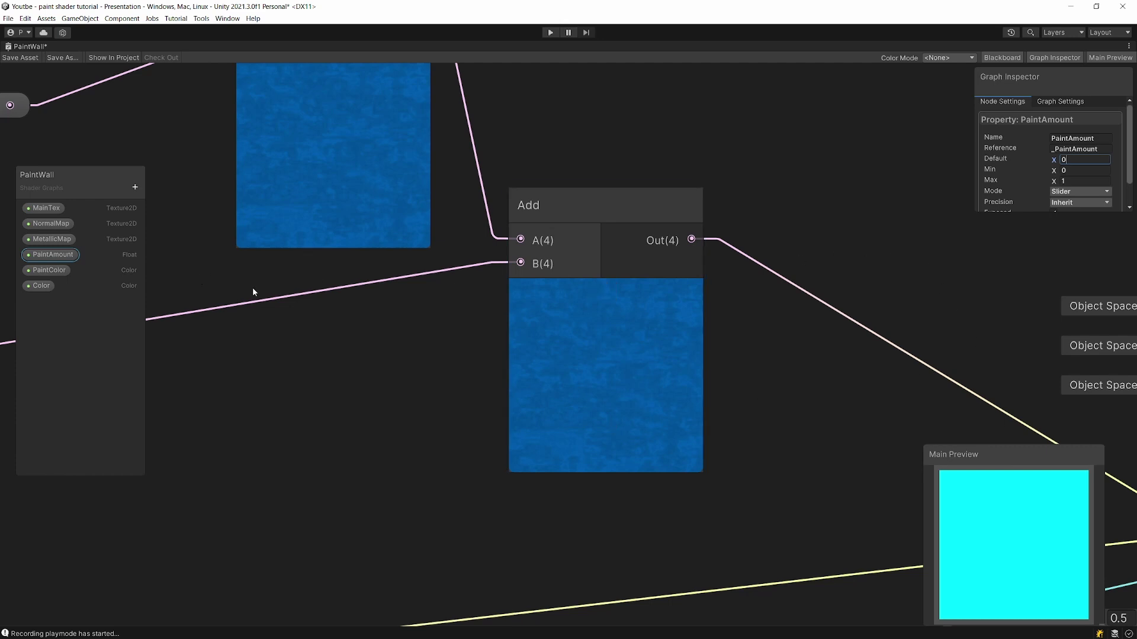
Set the default of the Color property to a deep blue (152CFF) and the default of PaintAmount to 1
{"action": "left_click", "coordinate": [42, 288]}
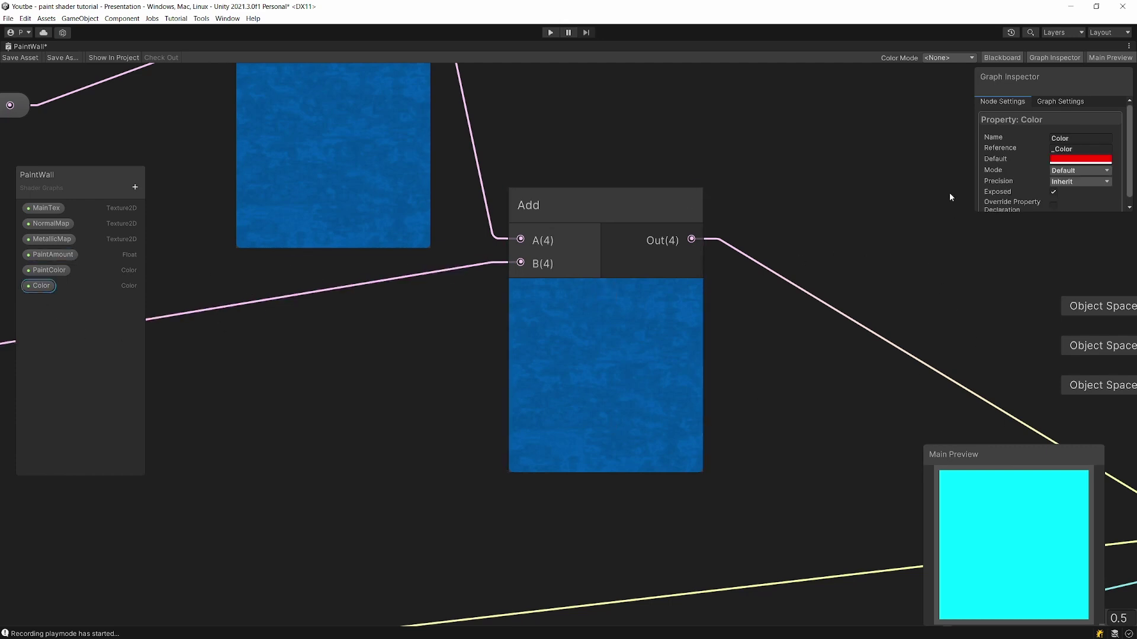
{"action": "left_click", "coordinate": [1081, 159]}
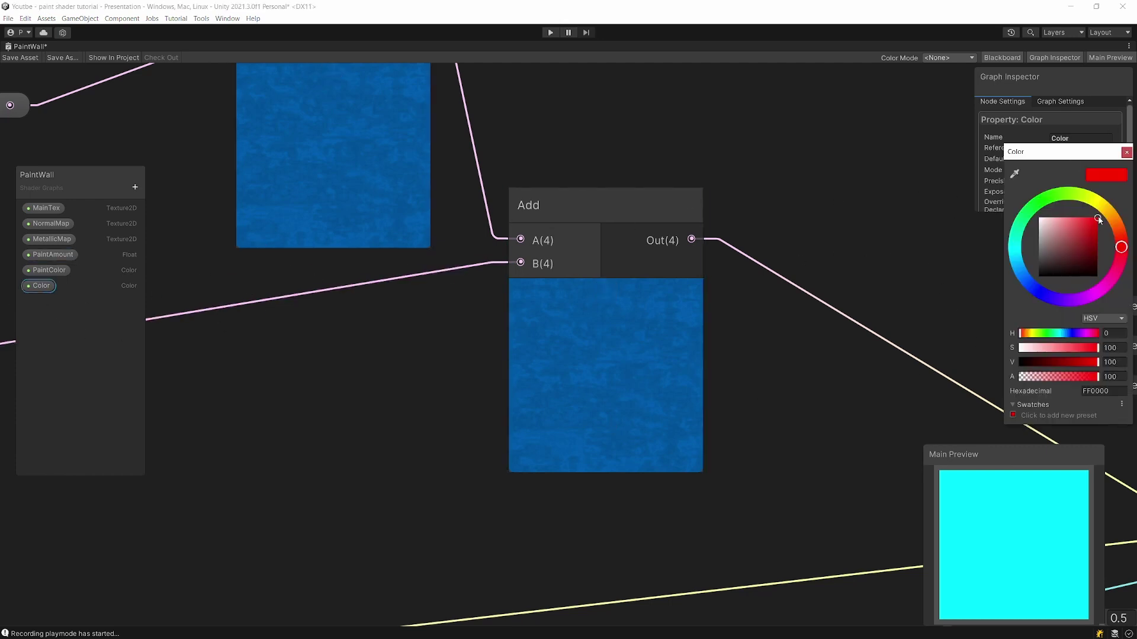
{"action": "left_click", "coordinate": [1036, 286]}
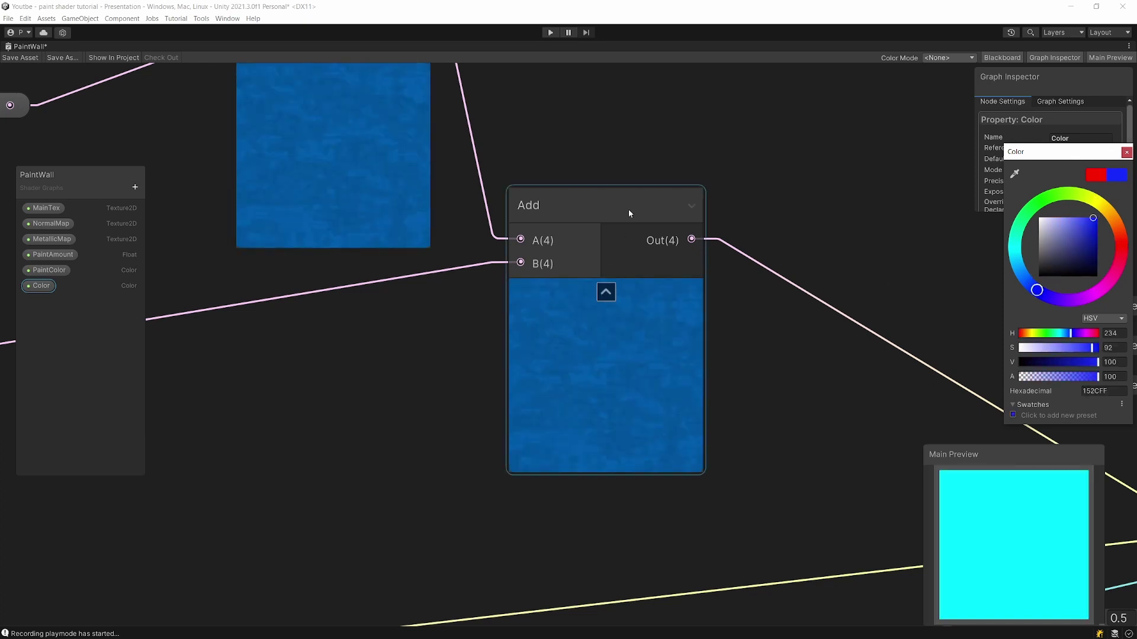
{"action": "left_click", "coordinate": [49, 270]}
{"action": "left_click", "coordinate": [47, 254]}
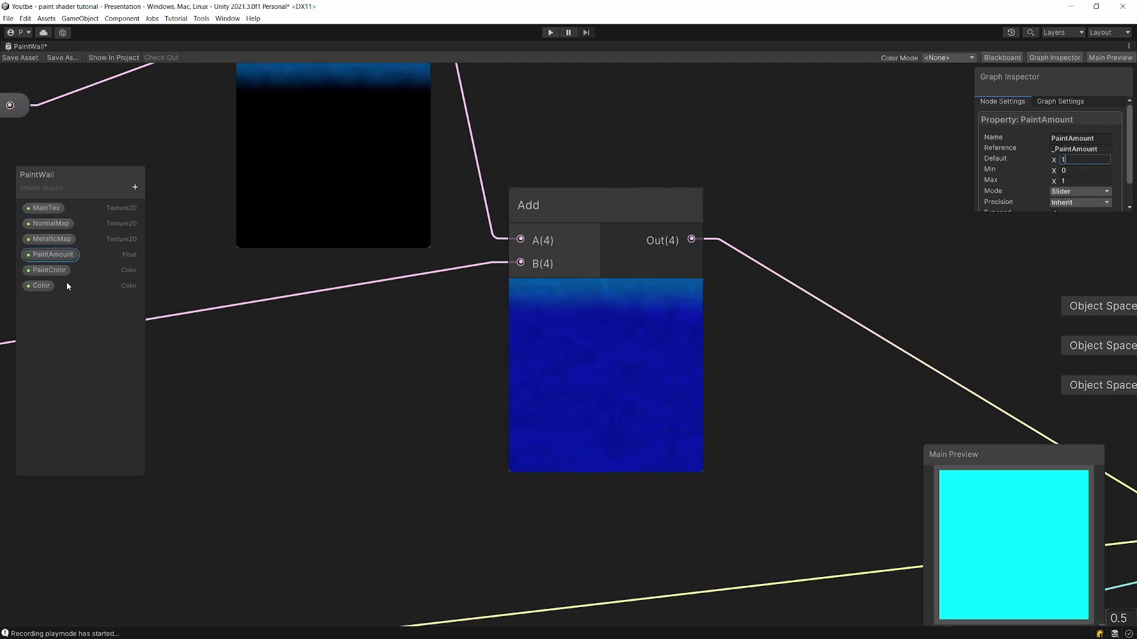
Set the default of the PaintColor property to yellow (FFF500)
{"action": "left_click", "coordinate": [49, 270]}
{"action": "left_click", "coordinate": [1060, 159]}
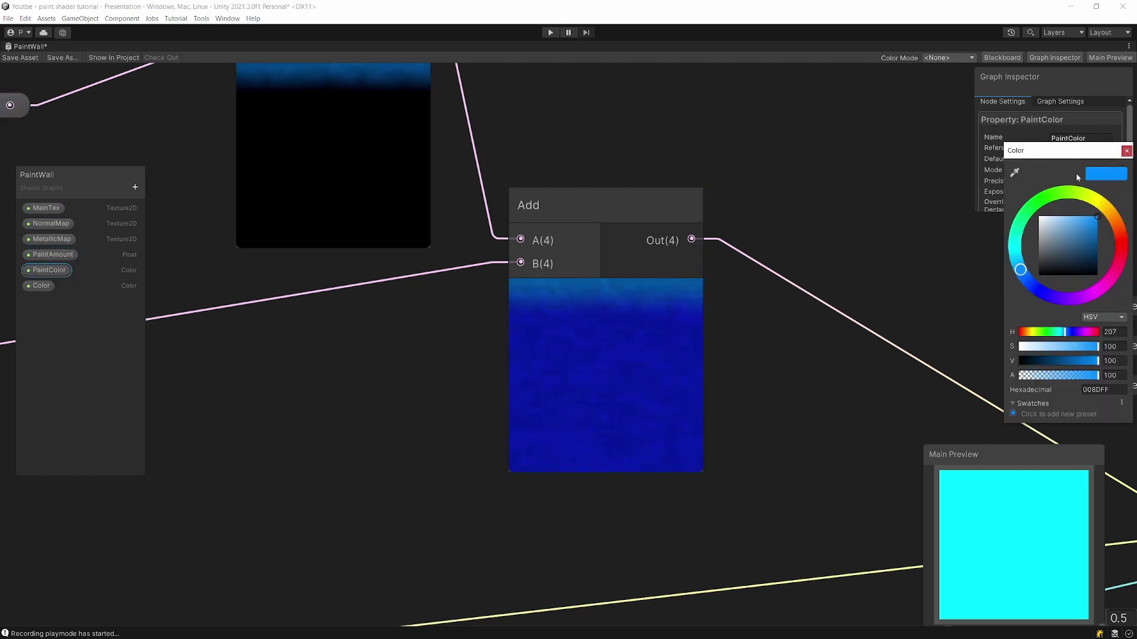
{"action": "left_click", "coordinate": [1100, 202]}
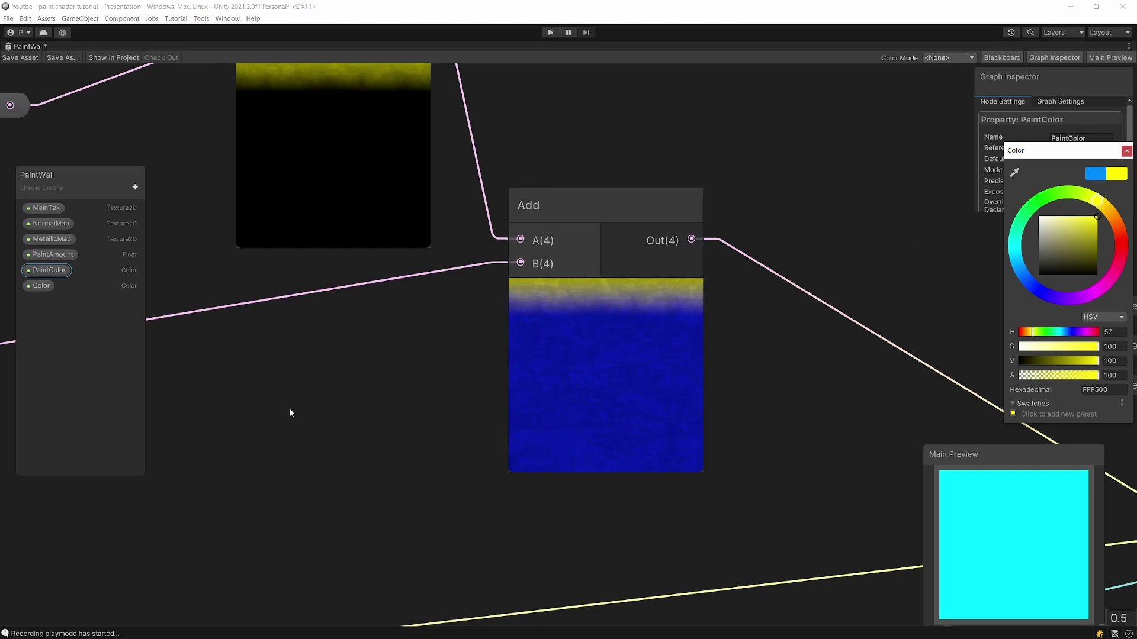
{"action": "scroll", "coordinate": [386, 353], "scroll_direction": "down", "scroll_amount": 3}
Set the default of the Color property to white (FFFFFF)
{"action": "left_click", "coordinate": [123, 311]}
{"action": "left_click", "coordinate": [42, 286]}
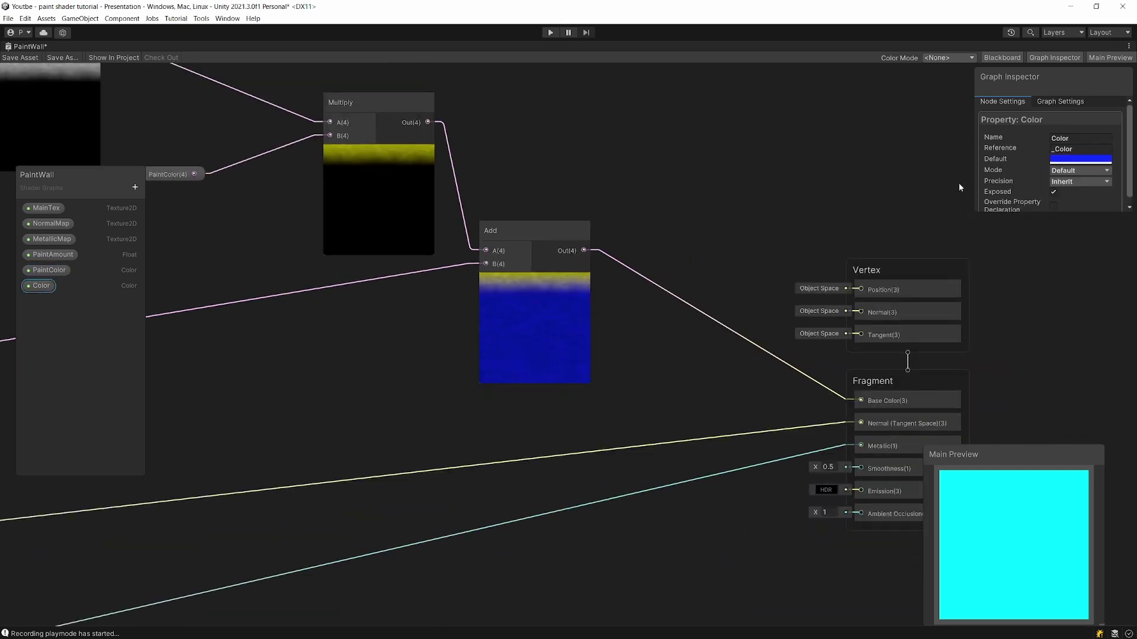
{"action": "left_click", "coordinate": [1081, 159]}
{"action": "left_click_drag", "start_coordinate": [1057, 220], "coordinate": [929, 176]}
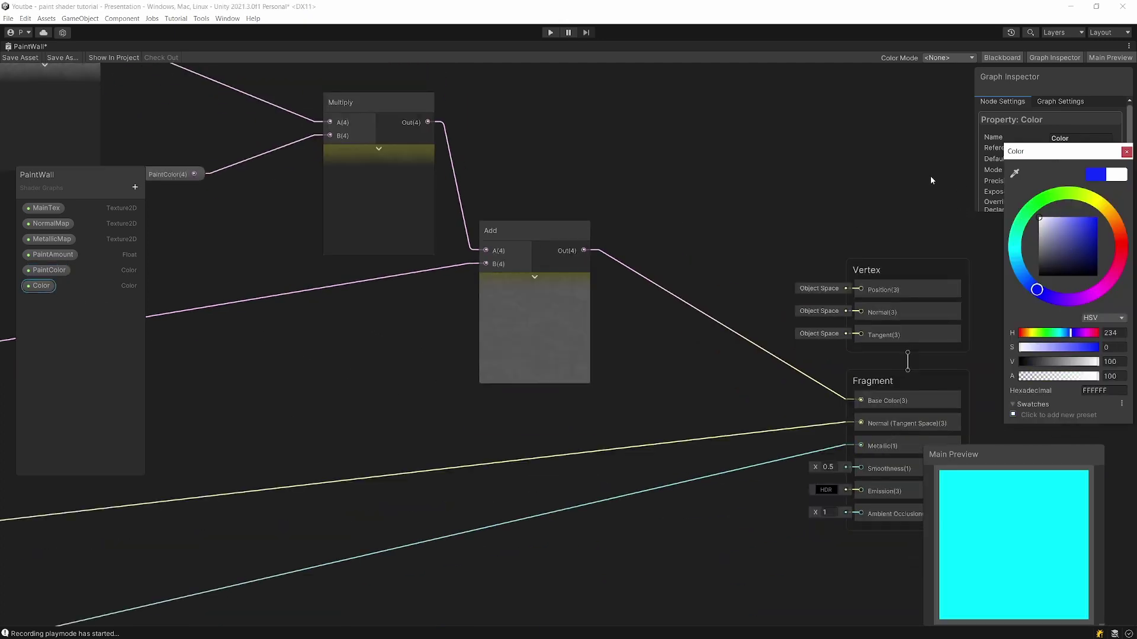
{"action": "left_click", "coordinate": [677, 268]}
Set the default of the PaintAmount property to 0 and check the Add node's preview
{"action": "left_click", "coordinate": [46, 254]}
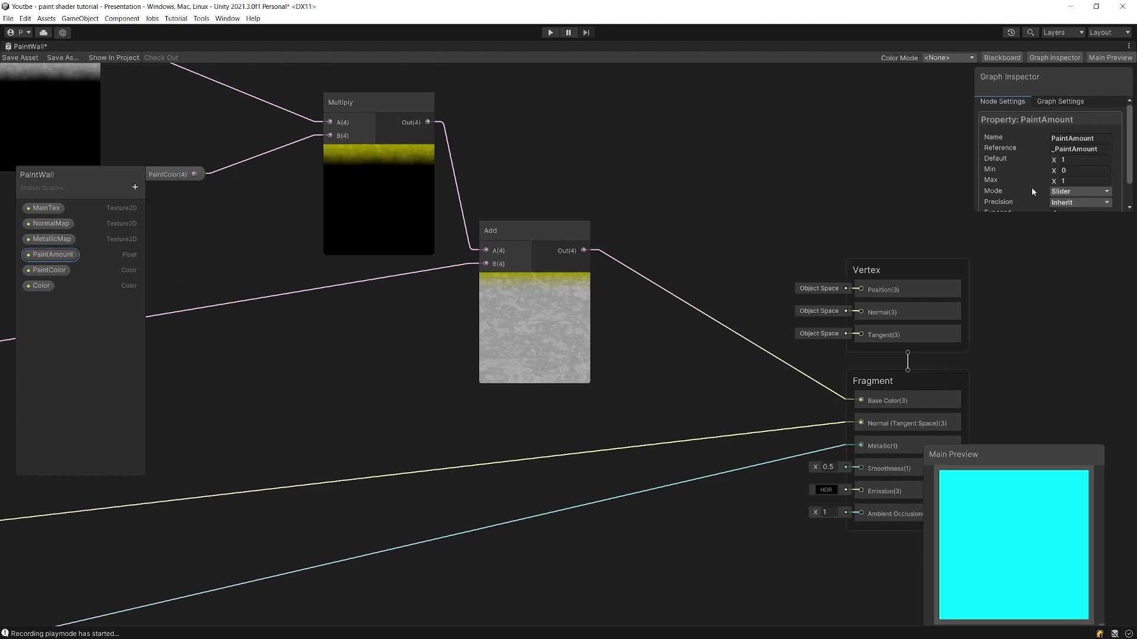
{"action": "left_click", "coordinate": [1089, 159]}
{"action": "scroll", "coordinate": [436, 273], "scroll_direction": "up", "scroll_amount": 3}
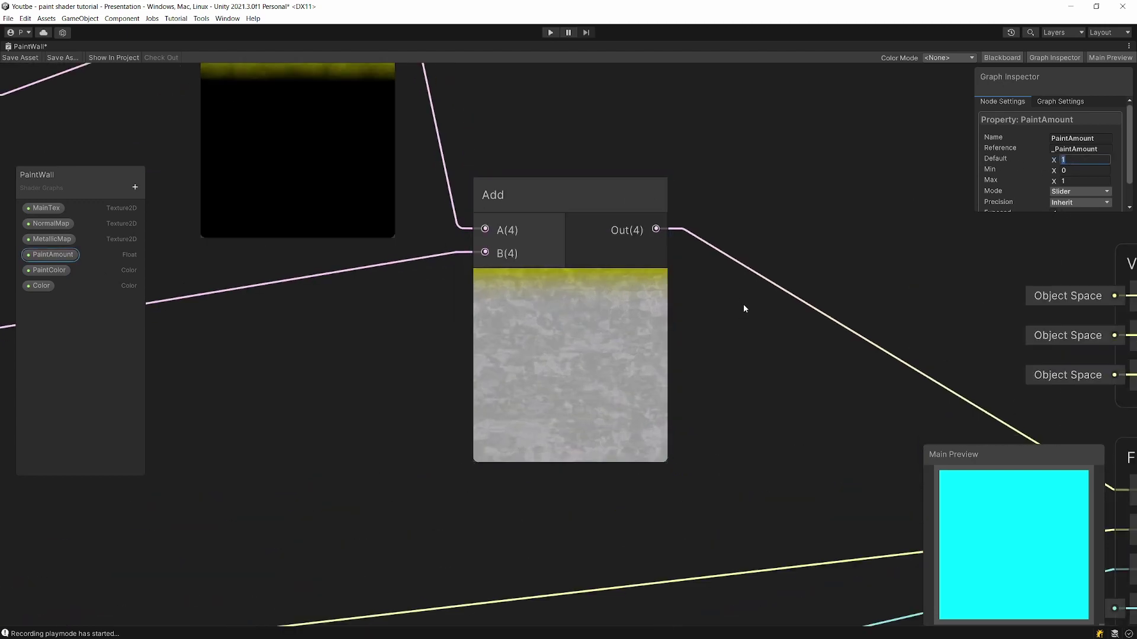
{"action": "type", "text": "0"}
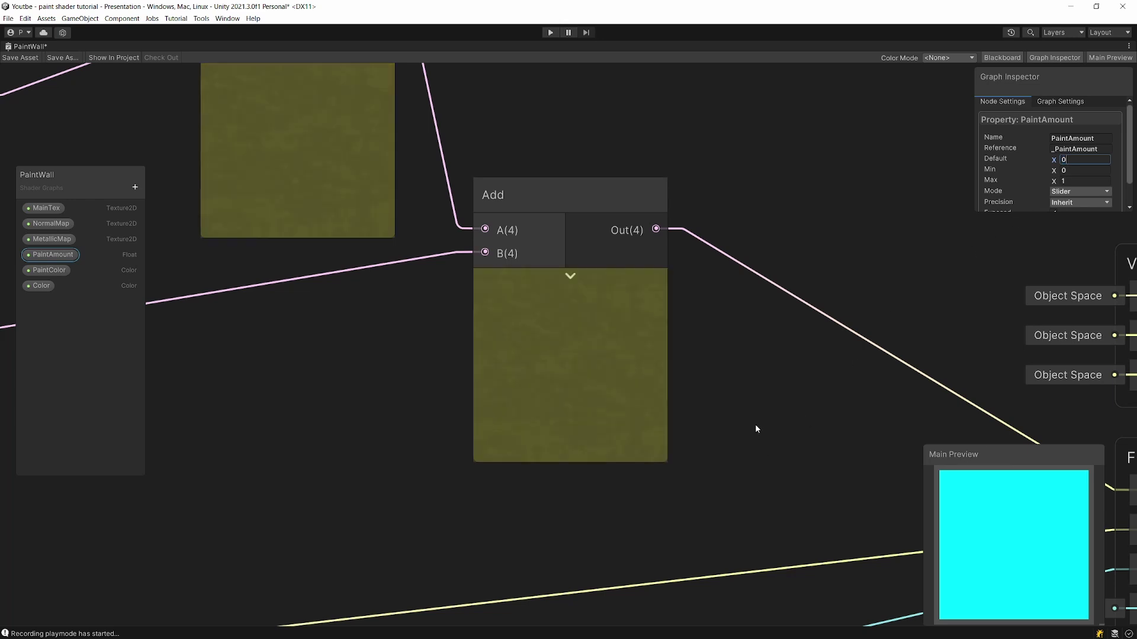
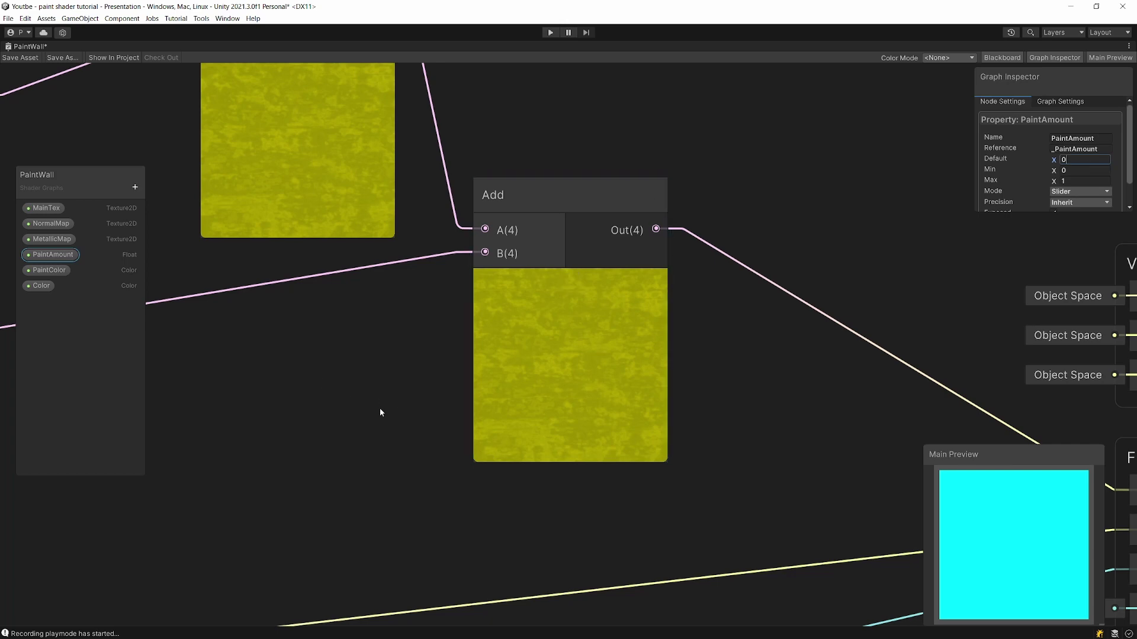
Move the PaintAmount node slightly away from the Subtract and Smoothstep nodes and set its property default to 0.5
{"action": "scroll", "coordinate": [492, 305], "scroll_direction": "down", "scroll_amount": 10}
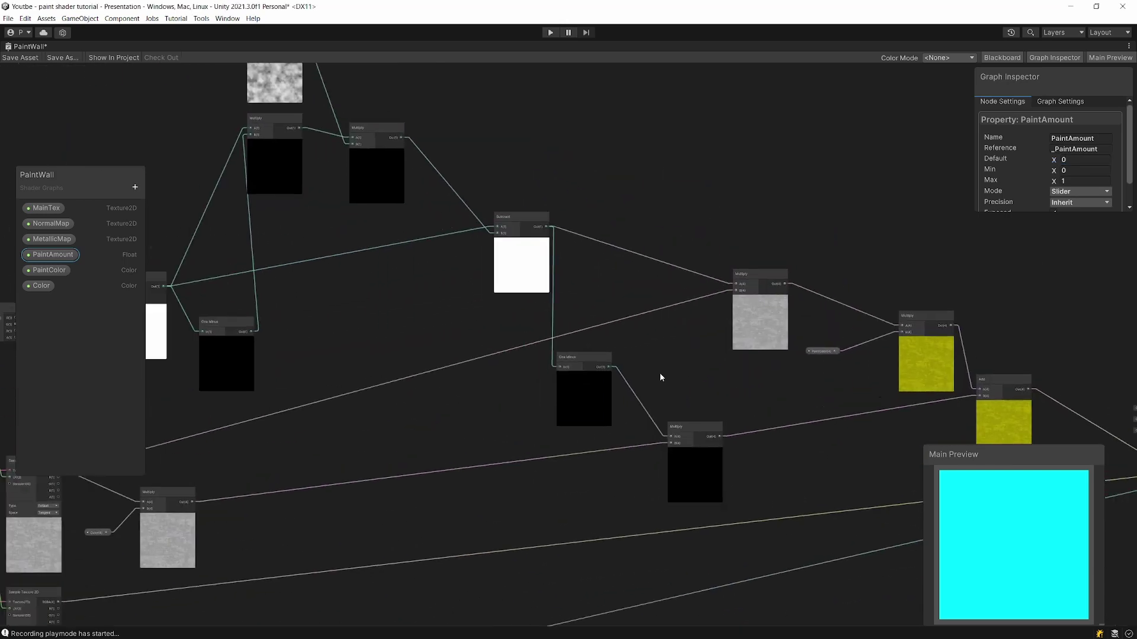
{"action": "scroll", "coordinate": [546, 401], "scroll_direction": "up", "scroll_amount": 8}
{"action": "left_click", "coordinate": [235, 427]}
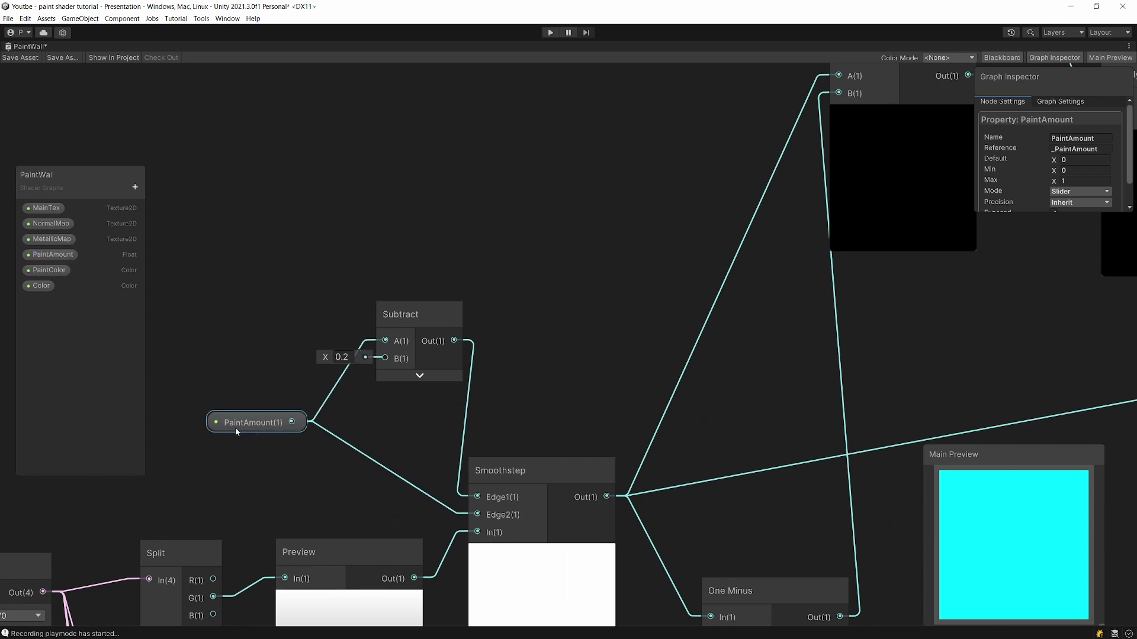
{"action": "left_click_drag", "start_coordinate": [235, 428], "coordinate": [186, 431]}
{"action": "middle_click_drag", "start_coordinate": [286, 492], "coordinate": [456, 488]}
{"action": "middle_click_drag", "start_coordinate": [470, 441], "coordinate": [473, 389]}
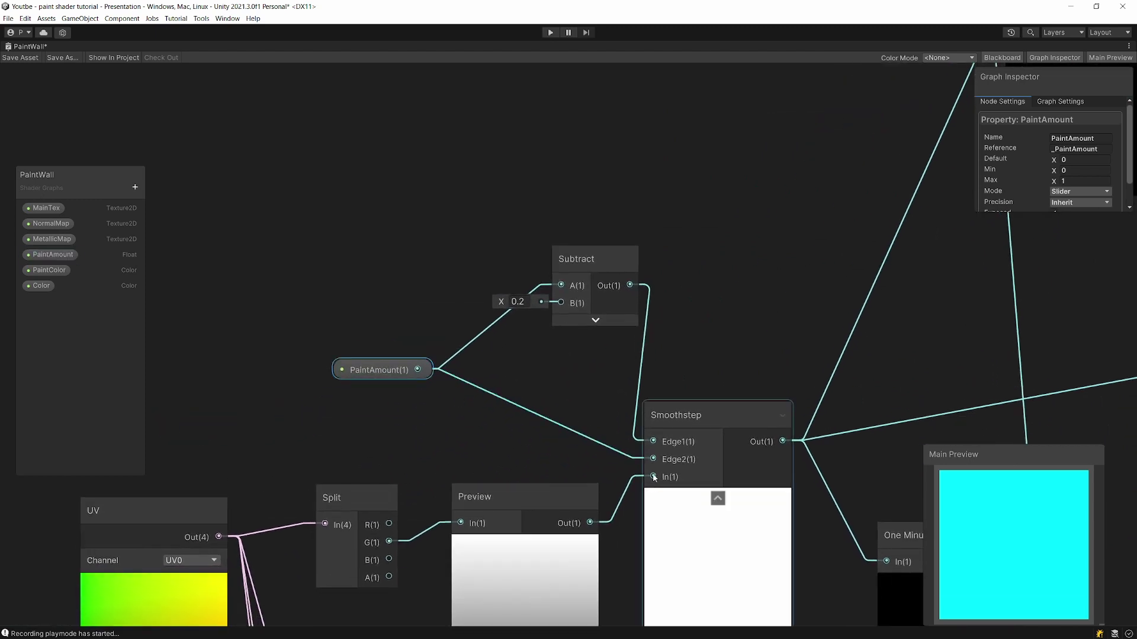
{"action": "left_click", "coordinate": [54, 255]}
{"action": "left_click", "coordinate": [1080, 158]}
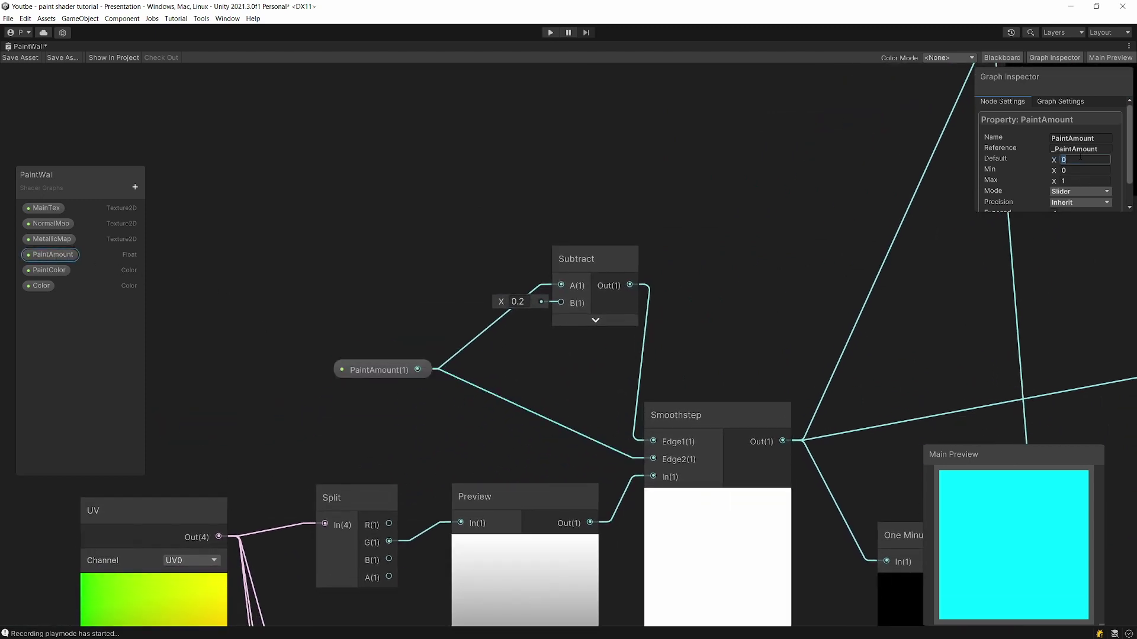
{"action": "type", "text": "0.5"}
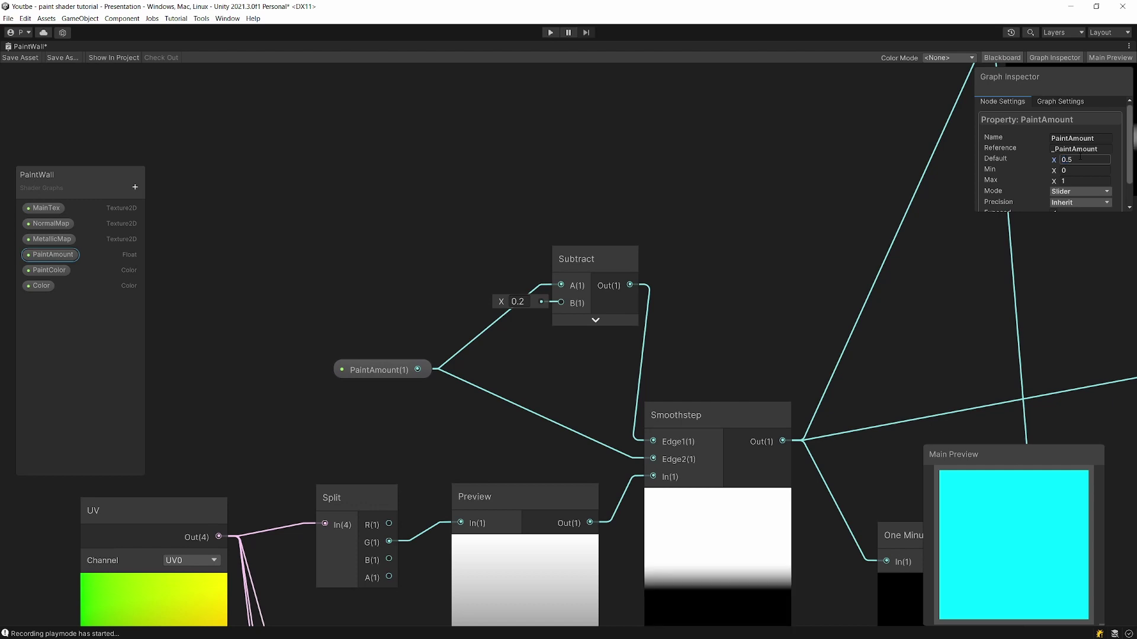
Swap the Smoothstep edges by connecting PaintAmount to Edge1 and the Subtract output to Edge2
{"action": "mouse_move", "coordinate": [391, 370]}
{"action": "left_mouse_down"}
{"action": "mouse_move", "coordinate": [368, 366]}
{"action": "mouse_move", "coordinate": [653, 442]}
{"action": "left_mouse_up"}
{"action": "left_click", "coordinate": [719, 414]}
{"action": "mouse_move", "coordinate": [619, 280]}
{"action": "left_mouse_down"}
{"action": "mouse_move", "coordinate": [499, 282]}
{"action": "mouse_move", "coordinate": [655, 459]}
{"action": "left_mouse_up"}
{"action": "middle_click_drag", "start_coordinate": [685, 440], "coordinate": [599, 359]}
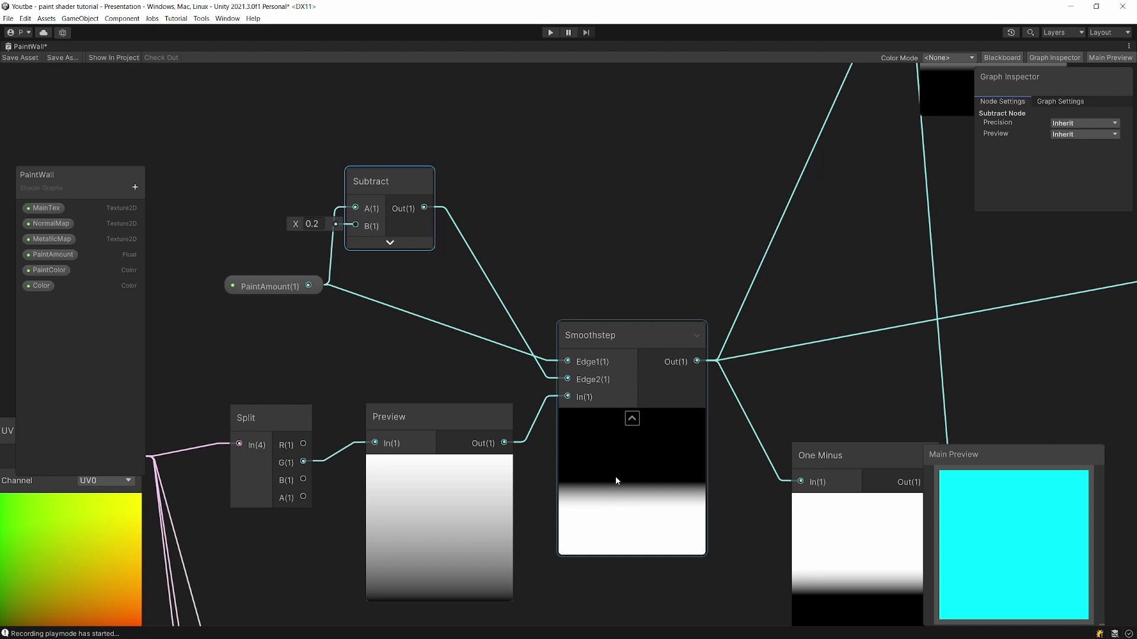
Show the main preview on a Quad mesh and set the PaintAmount default to 0.98
{"action": "right_click", "coordinate": [938, 519]}
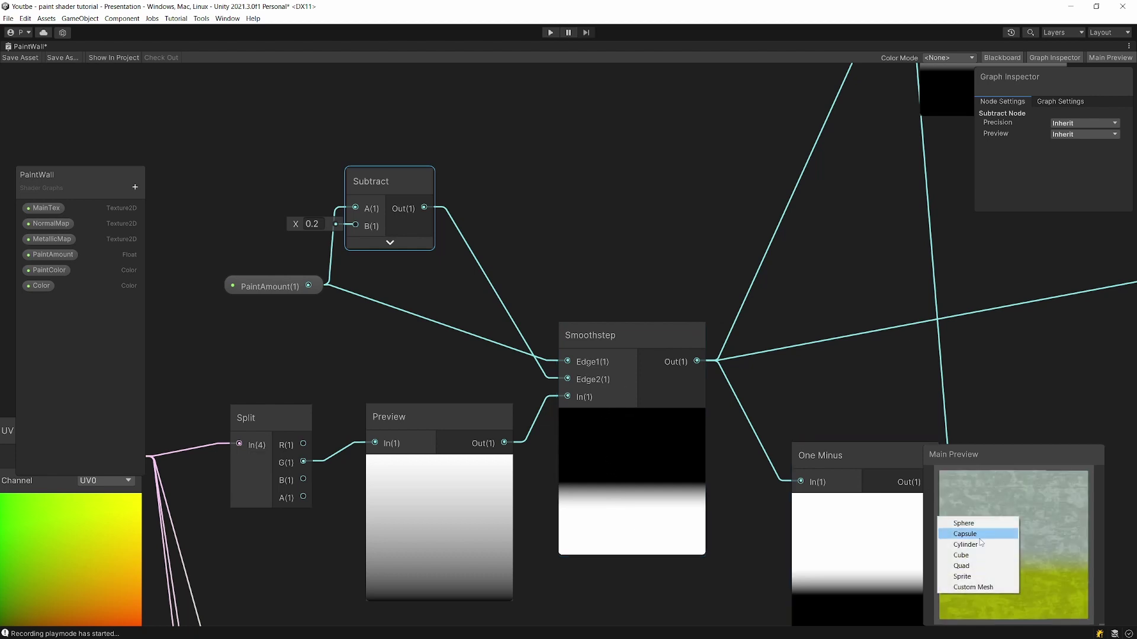
{"action": "left_click", "coordinate": [983, 566]}
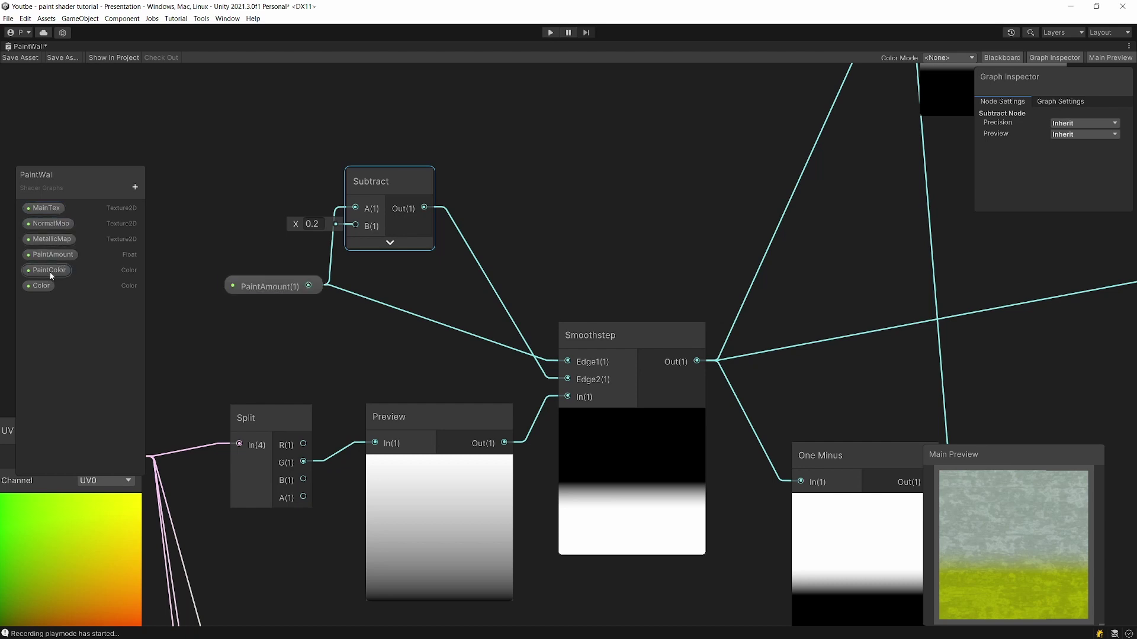
{"action": "left_click", "coordinate": [53, 255]}
{"action": "left_click_drag", "start_coordinate": [1053, 161], "coordinate": [1063, 161]}
{"action": "right_click", "coordinate": [1011, 531]}
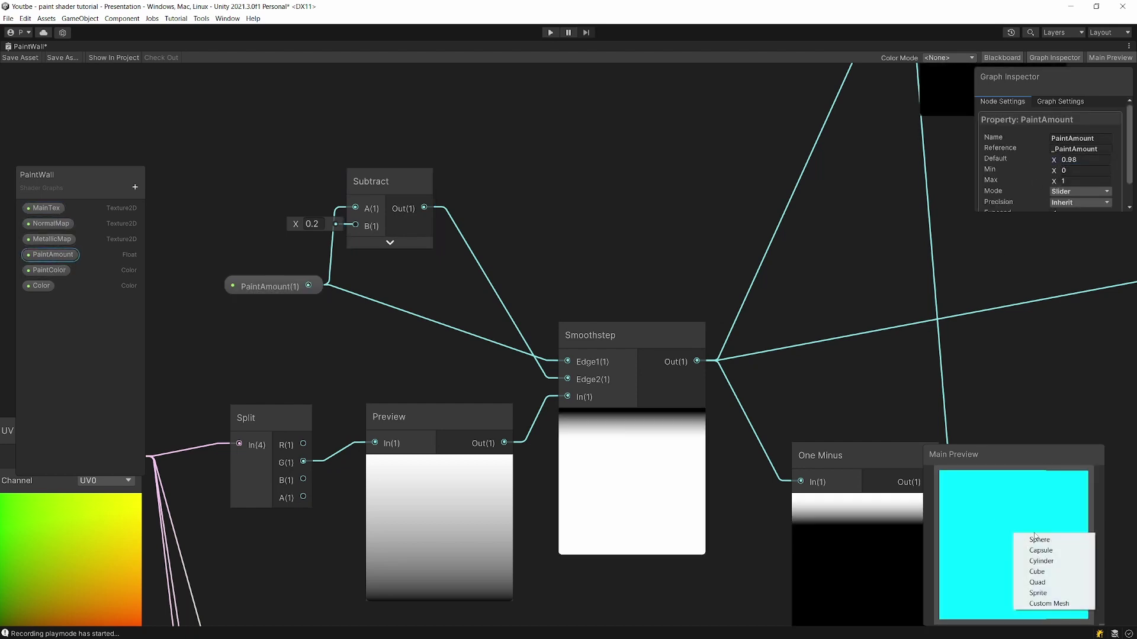
{"action": "left_click", "coordinate": [1058, 561]}
{"action": "right_click", "coordinate": [1018, 547]}
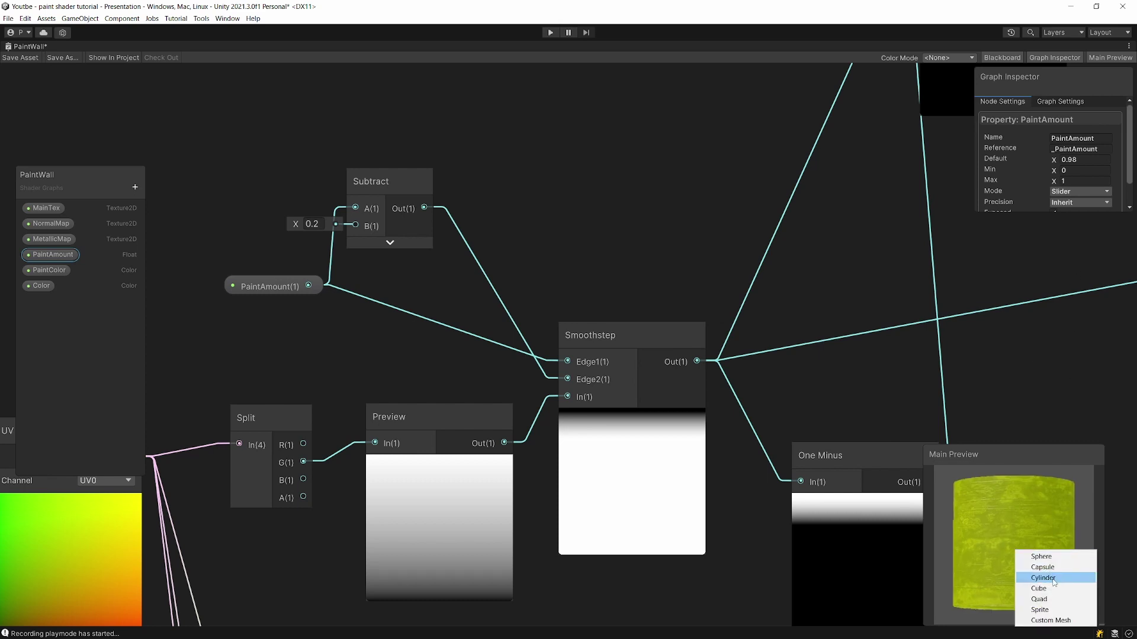
{"action": "left_click", "coordinate": [1051, 599]}
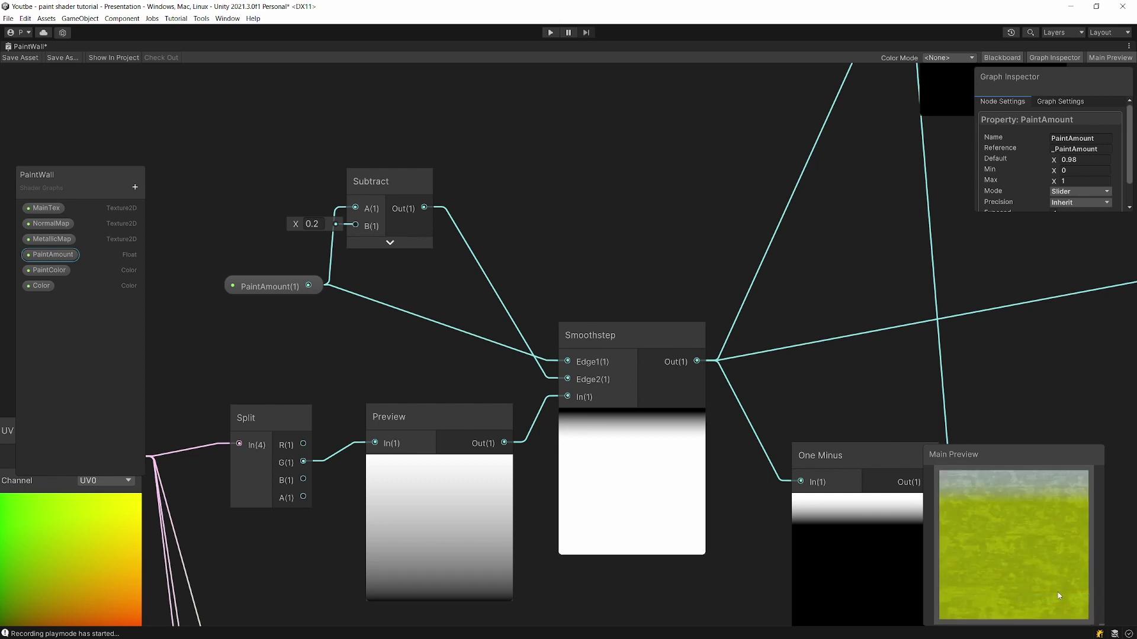
Inspect the Add node's preview and lower the PaintAmount default to 0.92
{"action": "scroll", "coordinate": [751, 472], "scroll_direction": "down", "scroll_amount": 5}
{"action": "middle_click_drag", "start_coordinate": [911, 376], "coordinate": [281, 278]}
{"action": "scroll", "coordinate": [767, 428], "scroll_direction": "up", "scroll_amount": 4}
{"action": "middle_click_drag", "start_coordinate": [774, 434], "coordinate": [629, 372]}
{"action": "scroll", "coordinate": [628, 375], "scroll_direction": "up", "scroll_amount": 4}
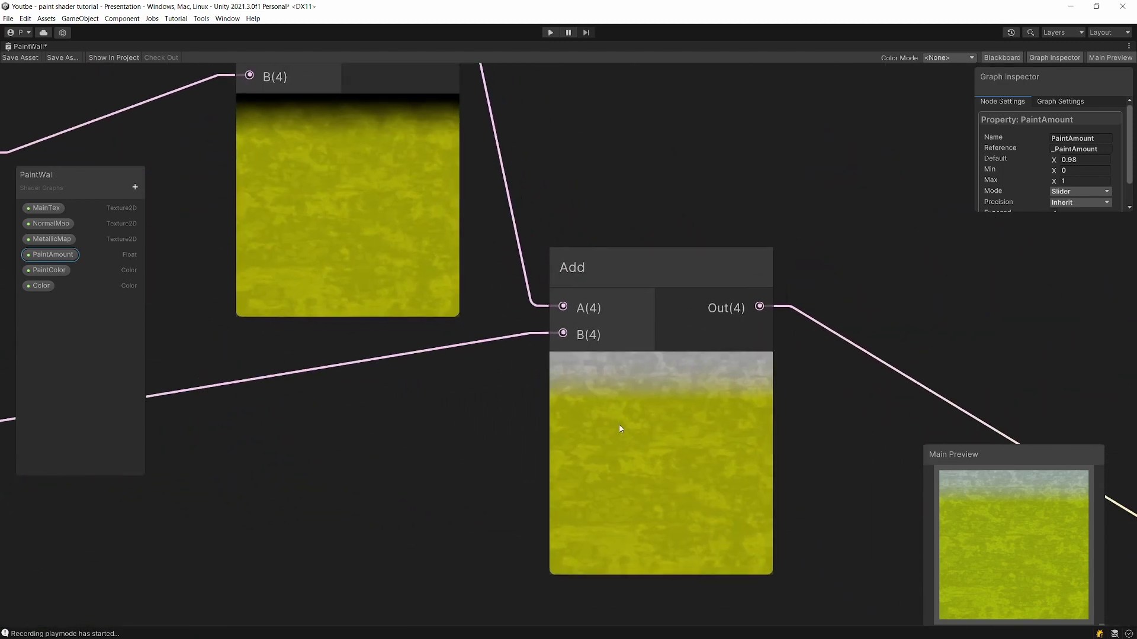
{"action": "scroll", "coordinate": [592, 415], "scroll_direction": "down", "scroll_amount": 3}
{"action": "left_click_drag", "start_coordinate": [1055, 164], "coordinate": [1042, 158]}
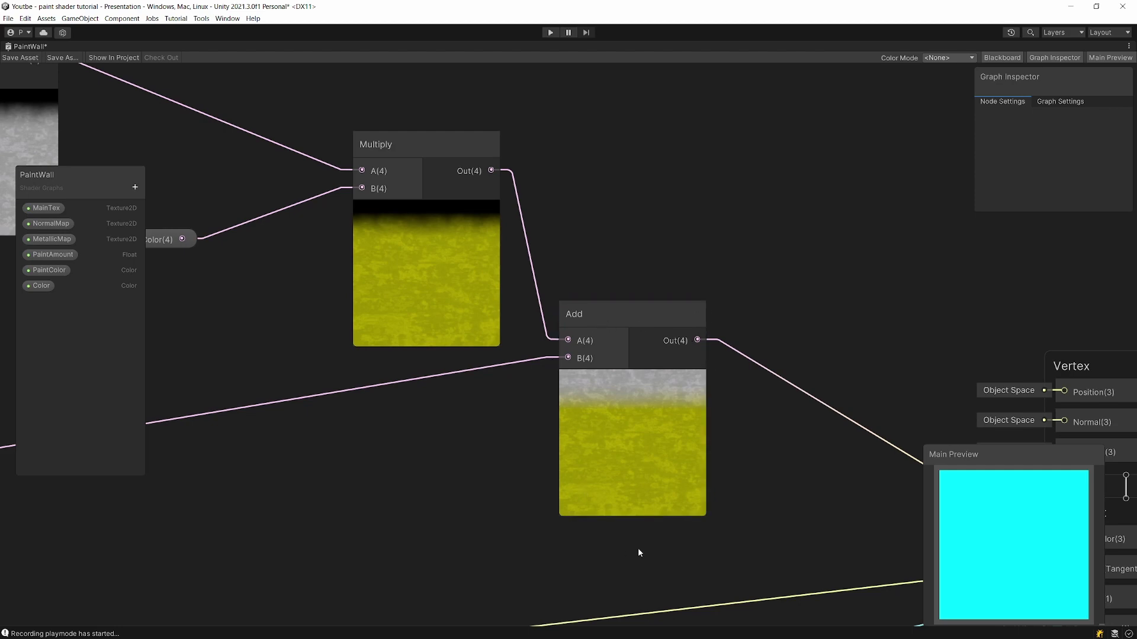
Move the UV, Split and Preview nodes away from the Smoothstep node to make room for another node
{"action": "scroll", "coordinate": [630, 485], "scroll_direction": "down", "scroll_amount": 6}
{"action": "middle_click_drag", "start_coordinate": [146, 441], "coordinate": [584, 437]}
{"action": "scroll", "coordinate": [468, 325], "scroll_direction": "up", "scroll_amount": 6}
{"action": "left_click_drag", "start_coordinate": [486, 531], "coordinate": [3, 325]}
{"action": "left_click", "coordinate": [397, 390]}
{"action": "middle_click_drag", "start_coordinate": [335, 401], "coordinate": [617, 392]}
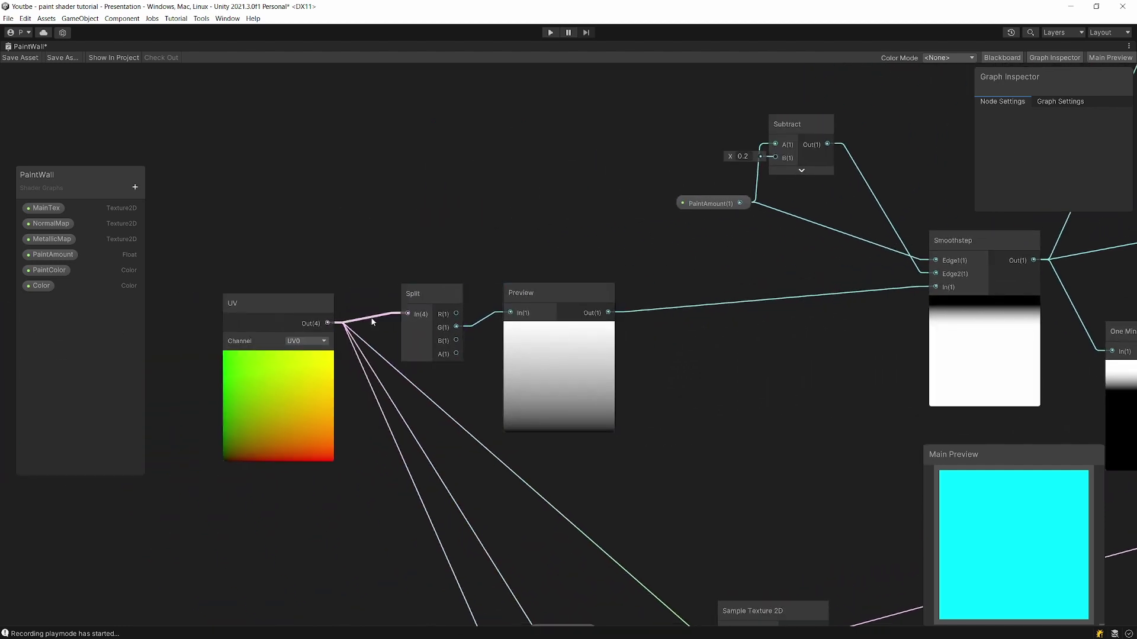
Insert a One Minus node between the Preview node's output and the Smoothstep node's In input
{"action": "left_click", "coordinate": [276, 307]}
{"action": "middle_click_drag", "start_coordinate": [644, 296], "coordinate": [459, 301]}
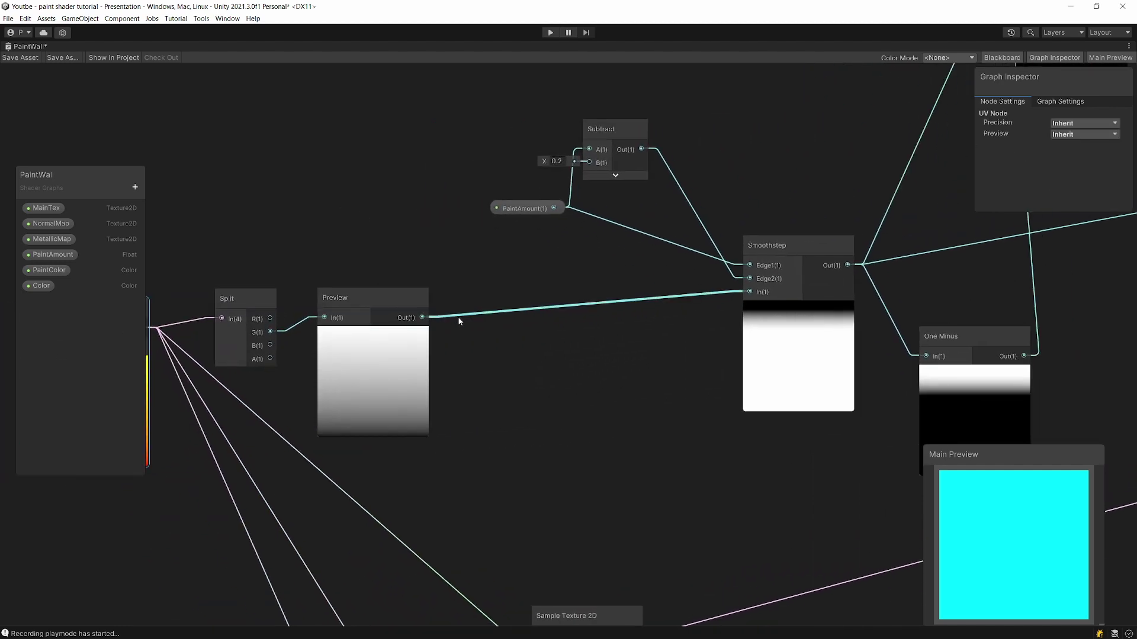
{"action": "left_click", "coordinate": [464, 340]}
{"action": "key", "text": "space"}
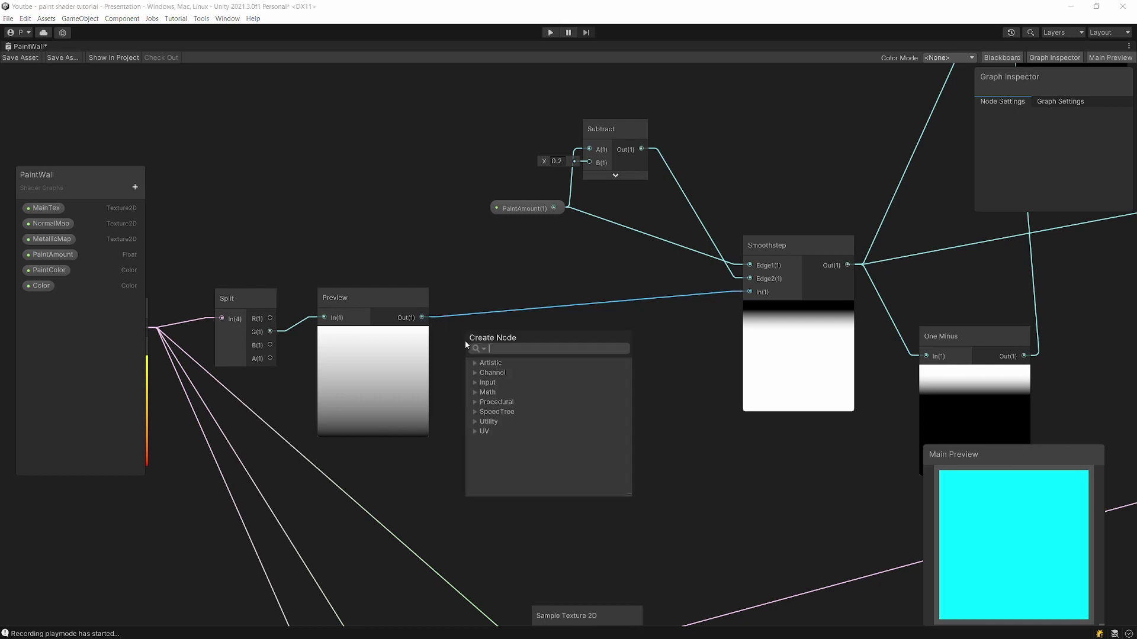
{"action": "type", "text": "one minus"}
{"action": "key", "text": "Return"}
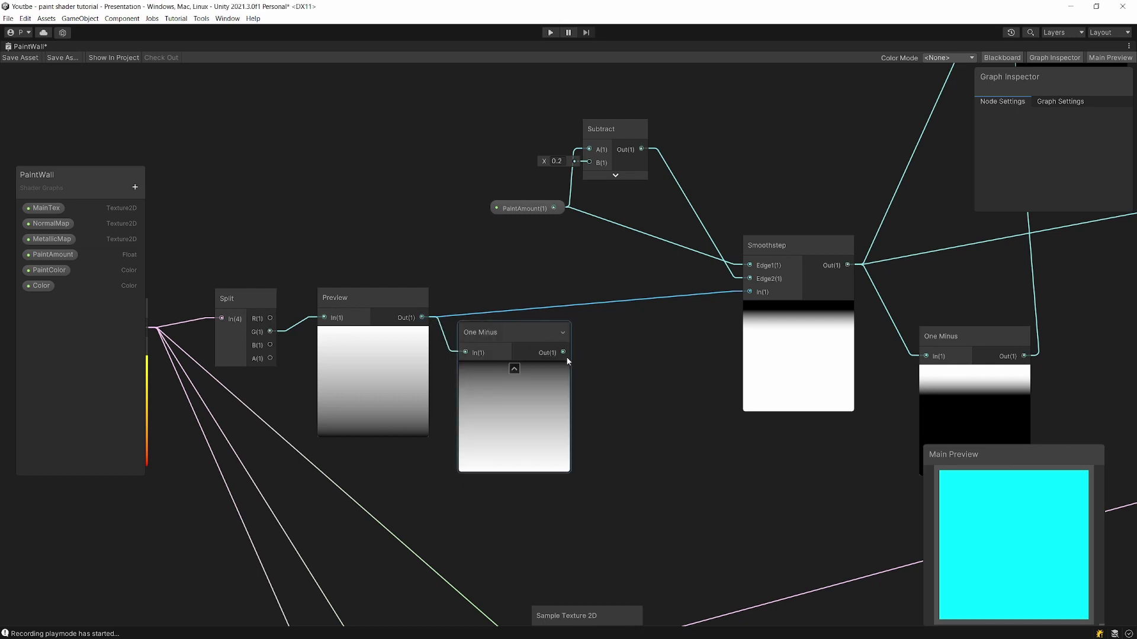
{"action": "left_click_drag", "start_coordinate": [563, 353], "coordinate": [750, 291]}
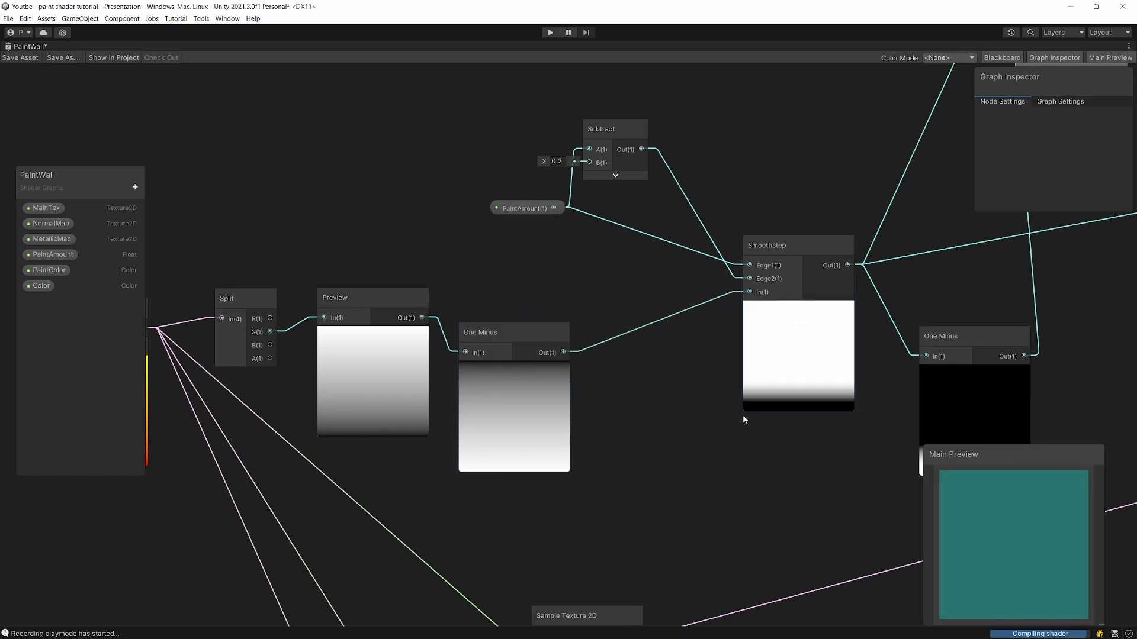
Test the paint coverage on the Add node by setting the PaintAmount default to 1.24 and finally to 1
{"action": "scroll", "coordinate": [764, 332], "scroll_direction": "down", "scroll_amount": 2}
{"action": "middle_click_drag", "start_coordinate": [764, 332], "coordinate": [332, 341]}
{"action": "middle_click_drag", "start_coordinate": [866, 348], "coordinate": [333, 237]}
{"action": "scroll", "coordinate": [626, 423], "scroll_direction": "up", "scroll_amount": 5}
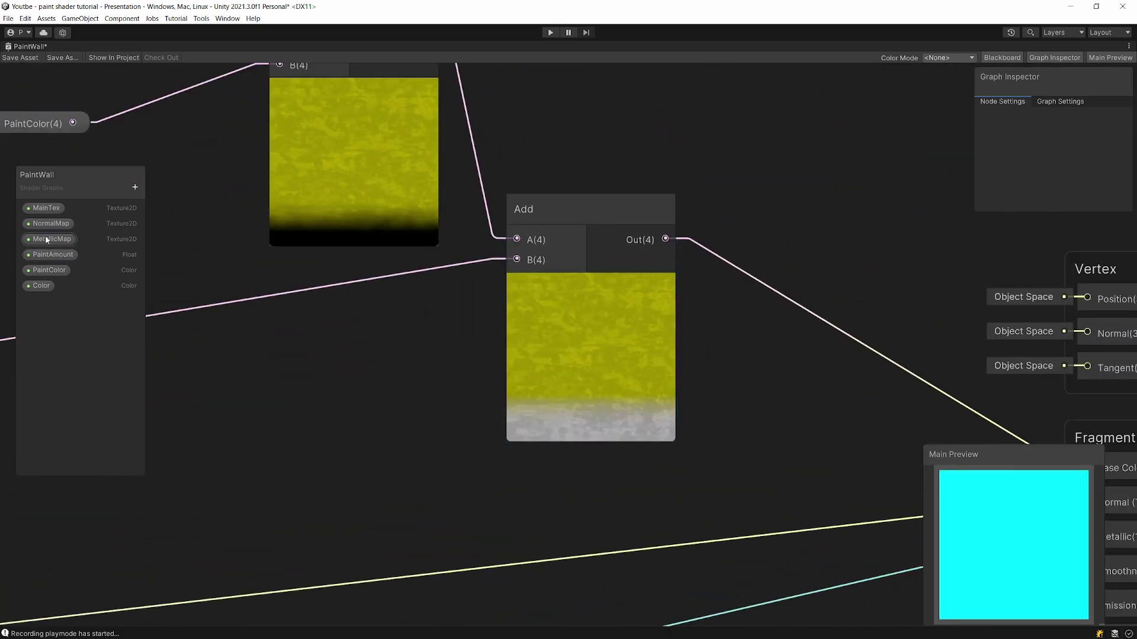
{"action": "left_click", "coordinate": [53, 254]}
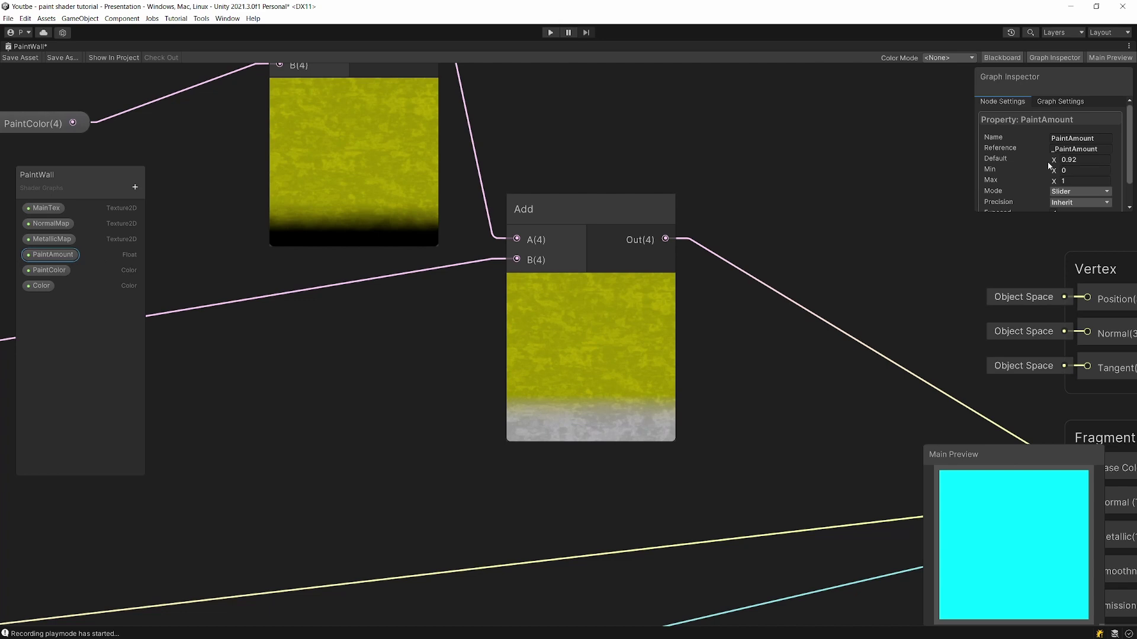
{"action": "mouse_move", "coordinate": [1053, 164]}
{"action": "left_mouse_down"}
{"action": "mouse_move", "coordinate": [1041, 162]}
{"action": "mouse_move", "coordinate": [1059, 167]}
{"action": "left_mouse_up"}
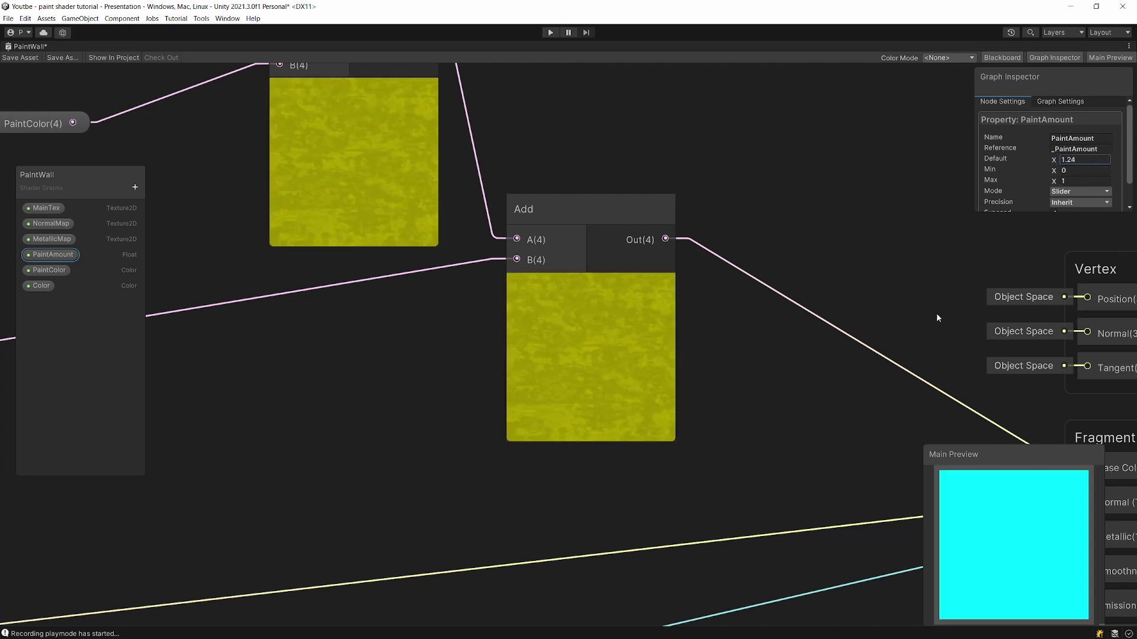
{"action": "left_click", "coordinate": [1077, 160]}
{"action": "type", "text": "1"}
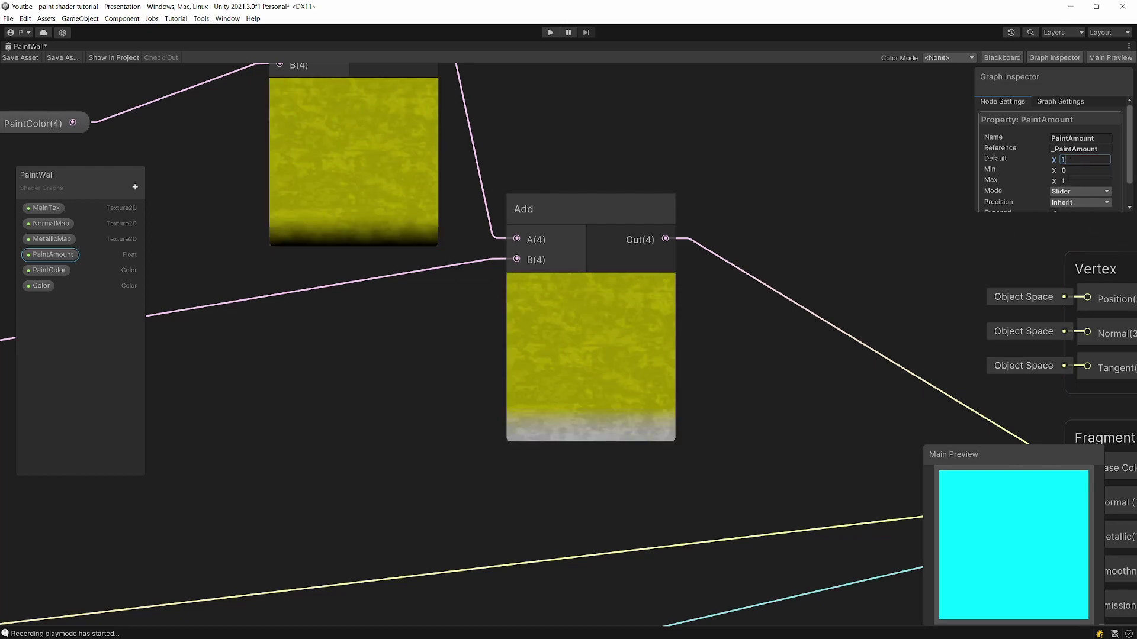
{"action": "scroll", "coordinate": [490, 429], "scroll_direction": "up", "scroll_amount": 3}
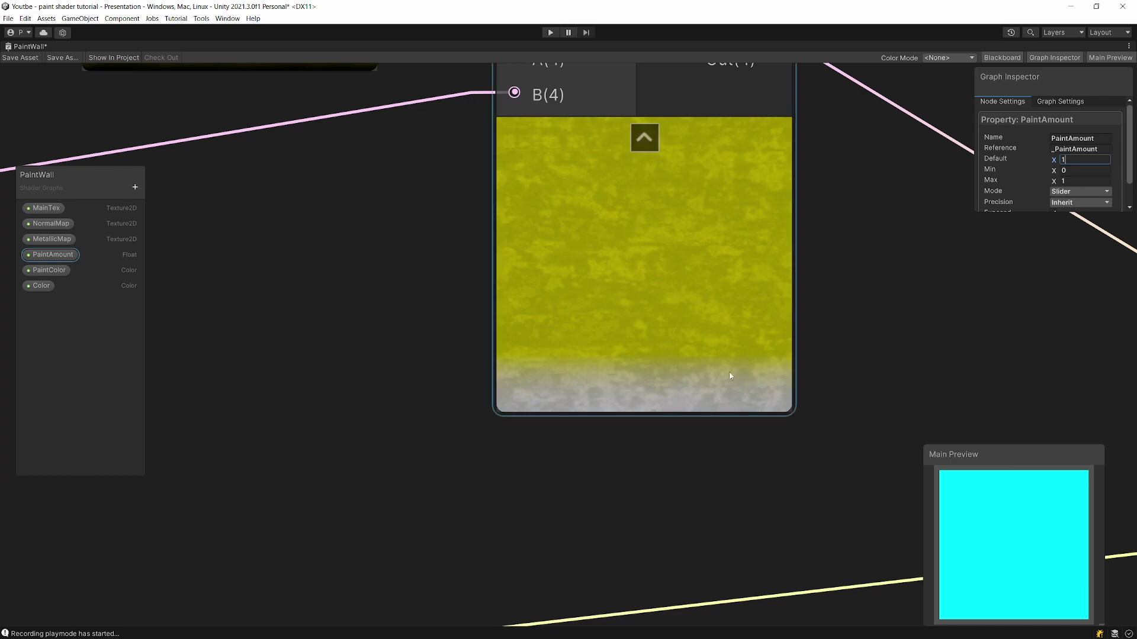
Move the PaintAmount node away from the Subtract node to make room for another node
{"action": "scroll", "coordinate": [564, 414], "scroll_direction": "down", "scroll_amount": 6}
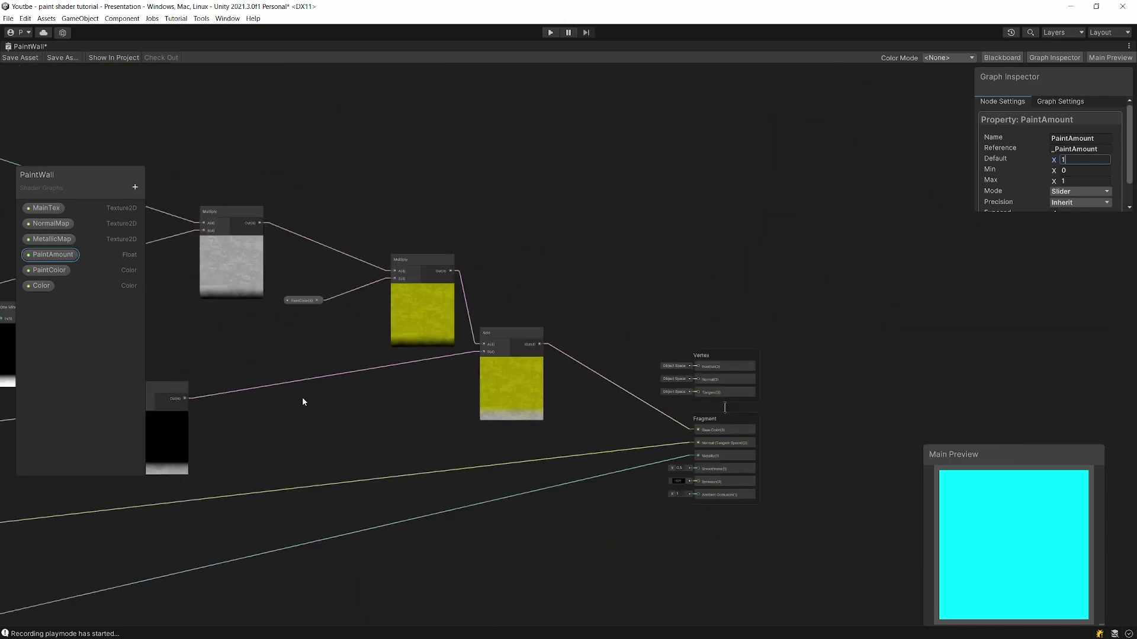
{"action": "scroll", "coordinate": [274, 435], "scroll_direction": "up", "scroll_amount": 2}
{"action": "scroll", "coordinate": [336, 403], "scroll_direction": "up", "scroll_amount": 5}
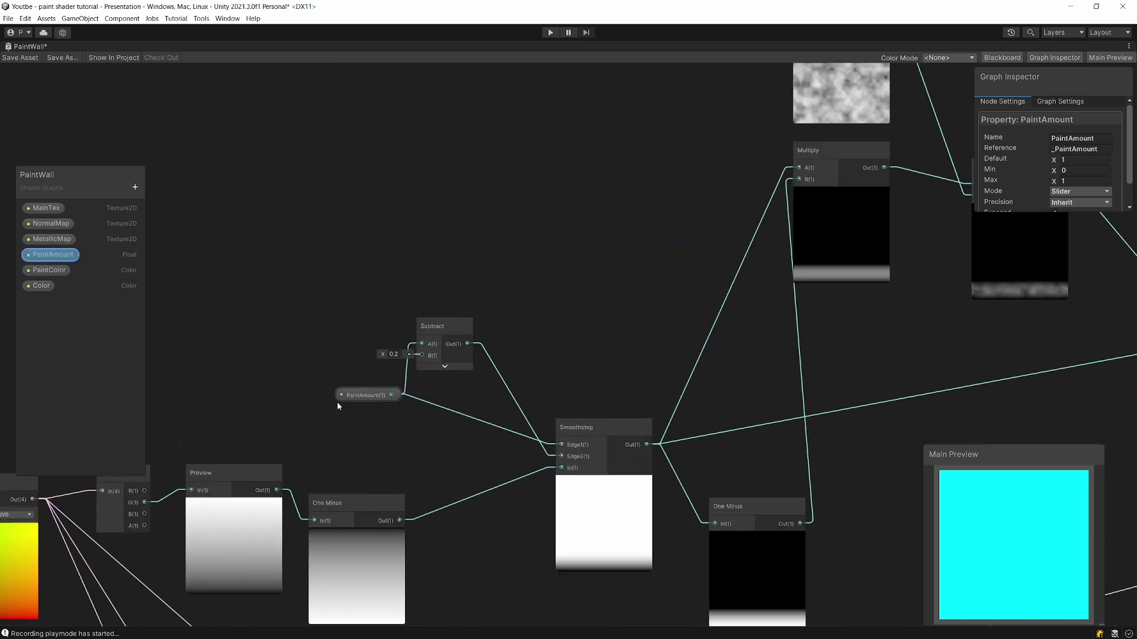
{"action": "left_click_drag", "start_coordinate": [389, 394], "coordinate": [187, 334]}
{"action": "middle_click_drag", "start_coordinate": [300, 350], "coordinate": [499, 344]}
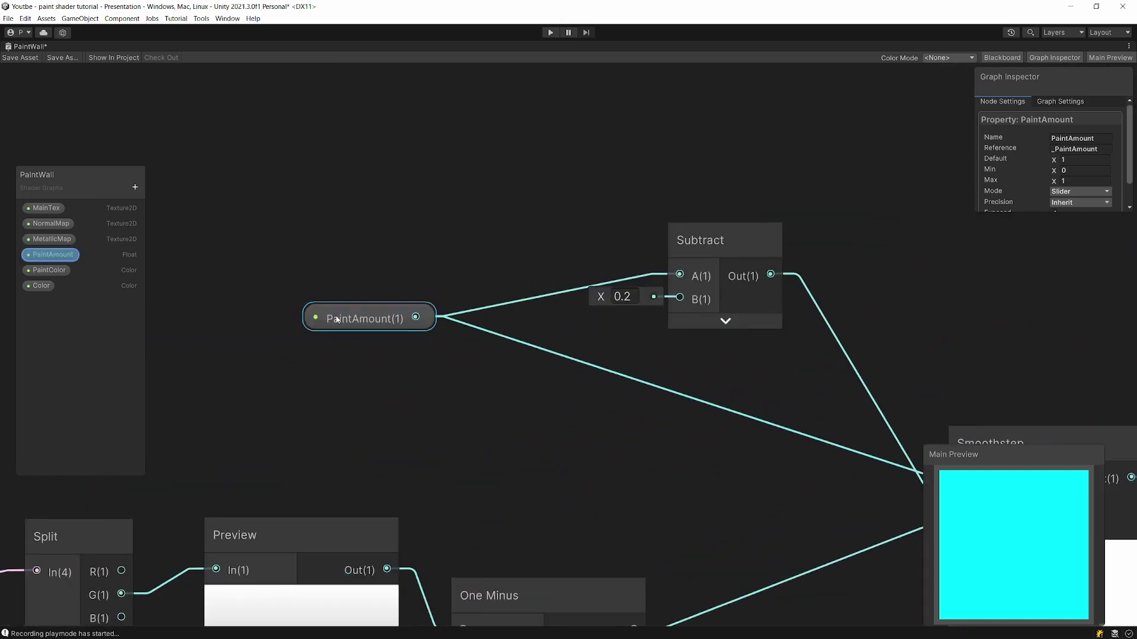
{"action": "left_click_drag", "start_coordinate": [333, 317], "coordinate": [237, 260]}
{"action": "left_click", "coordinate": [310, 334]}
Create a Remap node fed by the PaintAmount output and spread the two nodes apart
{"action": "left_click_drag", "start_coordinate": [320, 260], "coordinate": [398, 212]}
{"action": "type", "text": "re"}
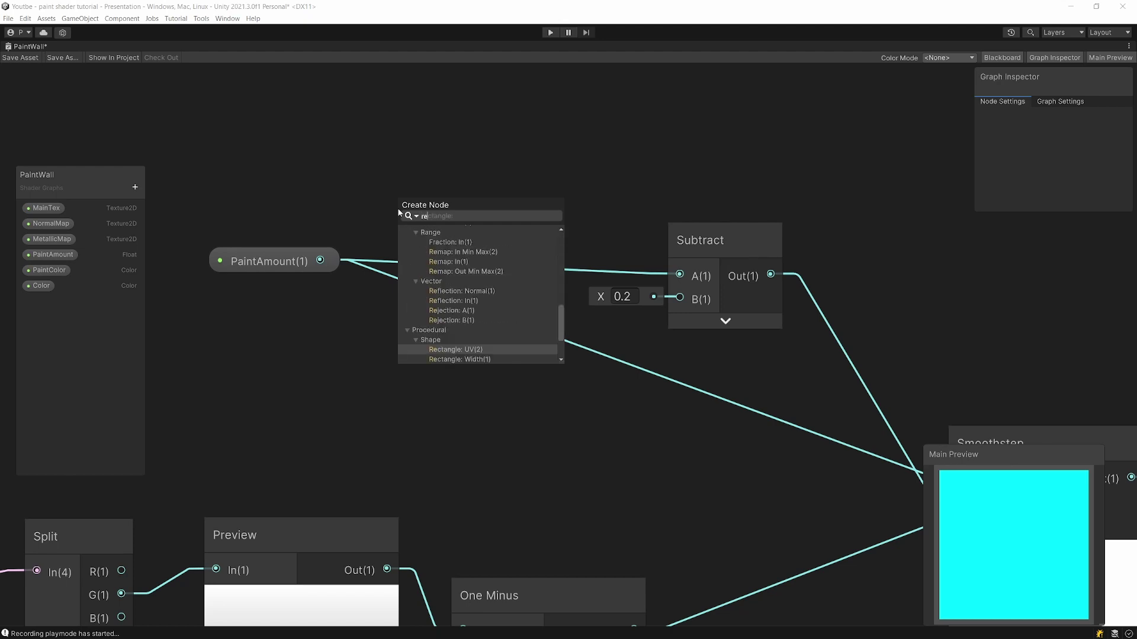
{"action": "type", "text": "map"}
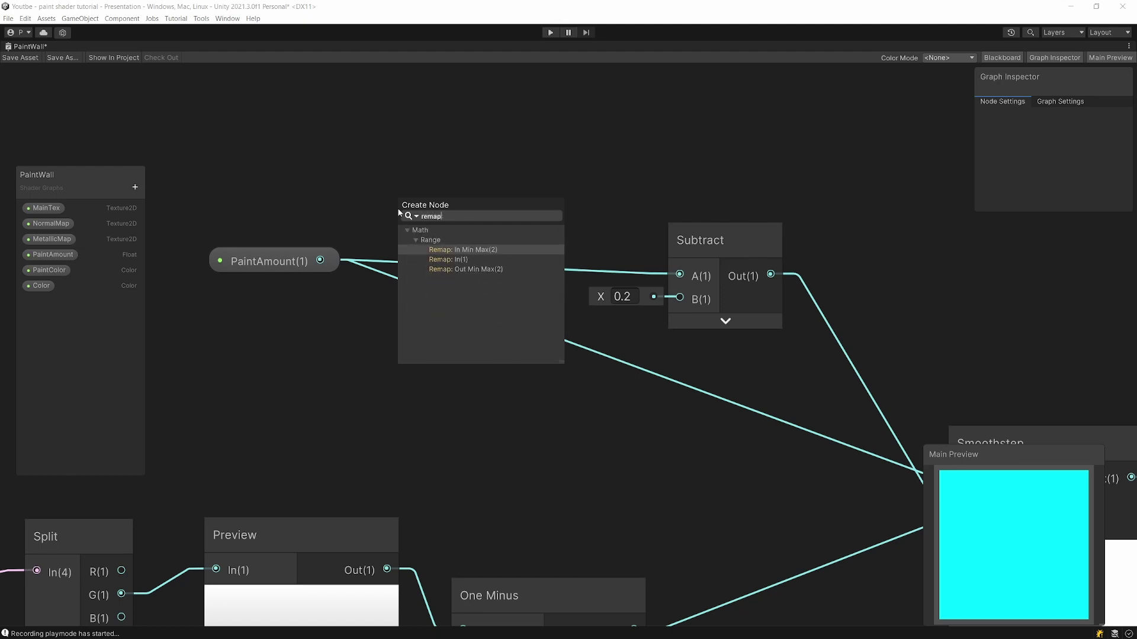
{"action": "key", "text": "Return"}
{"action": "scroll", "coordinate": [338, 237], "scroll_direction": "down", "scroll_amount": 1}
{"action": "left_click_drag", "start_coordinate": [244, 262], "coordinate": [182, 142]}
{"action": "middle_click_drag", "start_coordinate": [294, 214], "coordinate": [457, 264]}
{"action": "left_click_drag", "start_coordinate": [652, 228], "coordinate": [484, 241]}
{"action": "left_click_drag", "start_coordinate": [389, 185], "coordinate": [242, 232]}
{"action": "scroll", "coordinate": [283, 305], "scroll_direction": "down", "scroll_amount": 3}
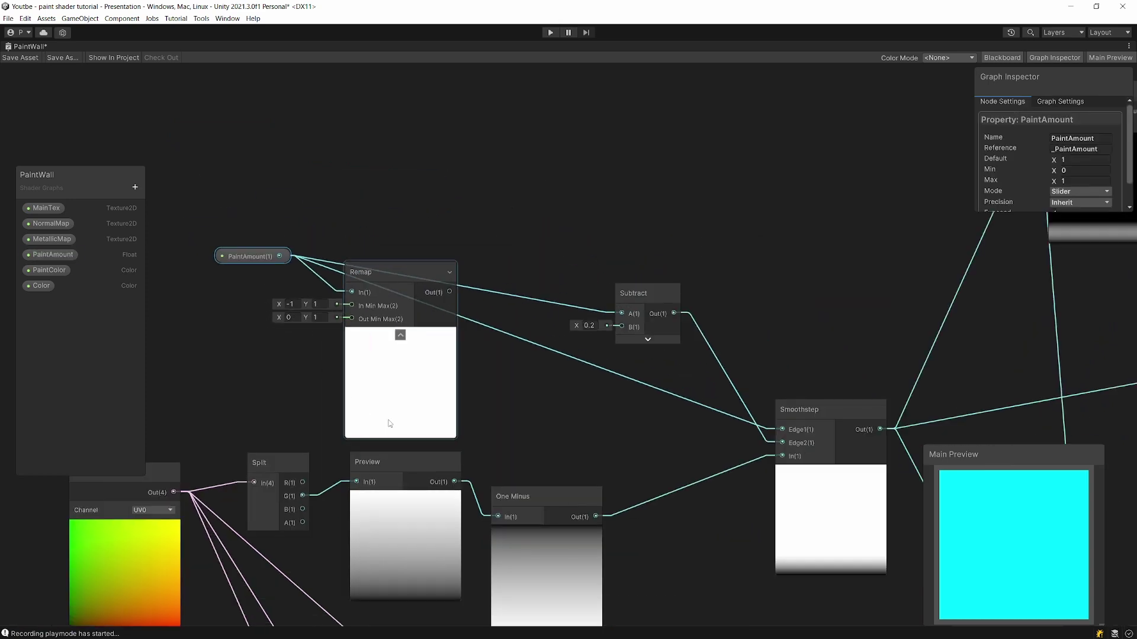
Delete the direct connections from PaintAmount to the Subtract node's A input and the Smoothstep node's Edge1 input
{"action": "middle_click_drag", "start_coordinate": [389, 422], "coordinate": [466, 368]}
{"action": "left_click", "coordinate": [364, 218]}
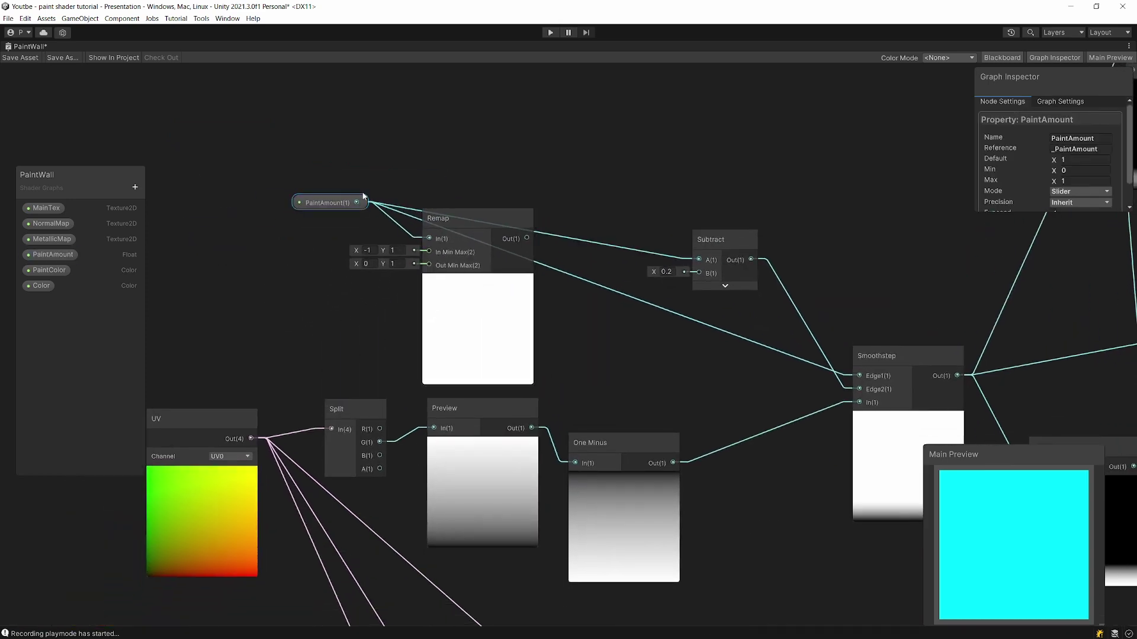
{"action": "left_click", "coordinate": [389, 207]}
{"action": "key", "text": "Delete"}
{"action": "key", "text": "Delete"}
Set the Remap node's In Min Max to 0 and 1 and its Out Min Max to 0 and 1.2
{"action": "scroll", "coordinate": [431, 263], "scroll_direction": "up", "scroll_amount": 3}
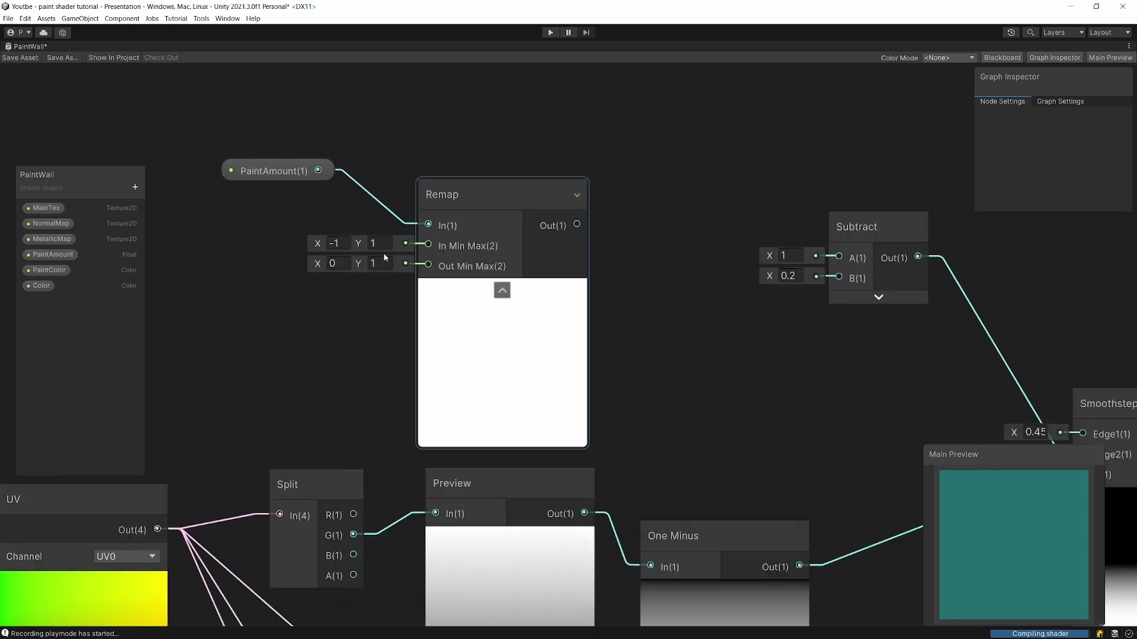
{"action": "left_click", "coordinate": [368, 250]}
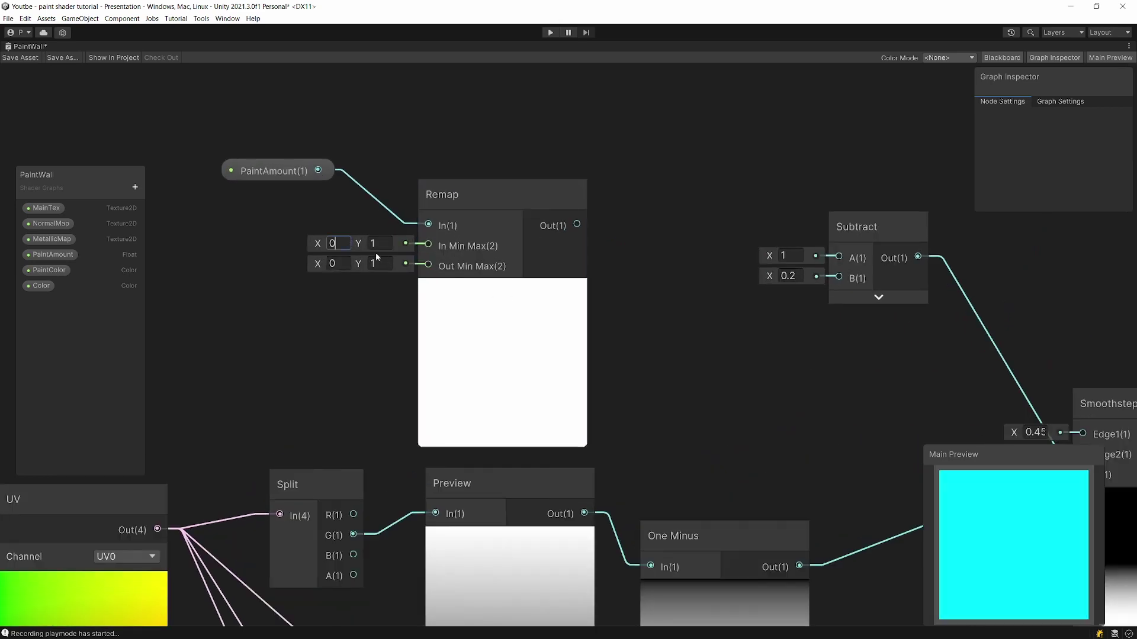
{"action": "left_click", "coordinate": [342, 263]}
{"action": "type", "text": "2"}
{"action": "scroll", "coordinate": [823, 296], "scroll_direction": "up", "scroll_amount": 2}
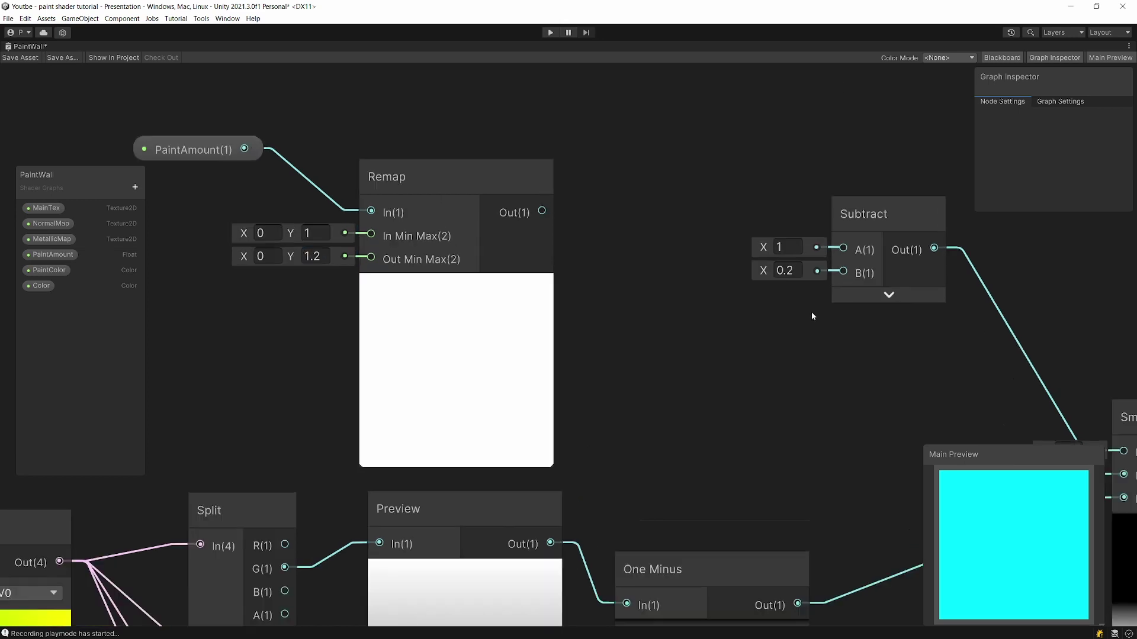
Connect the Remap output to the Subtract node's A input and the Smoothstep node's Edge1 input
{"action": "left_click", "coordinate": [860, 205]}
{"action": "scroll", "coordinate": [773, 199], "scroll_direction": "down", "scroll_amount": 3}
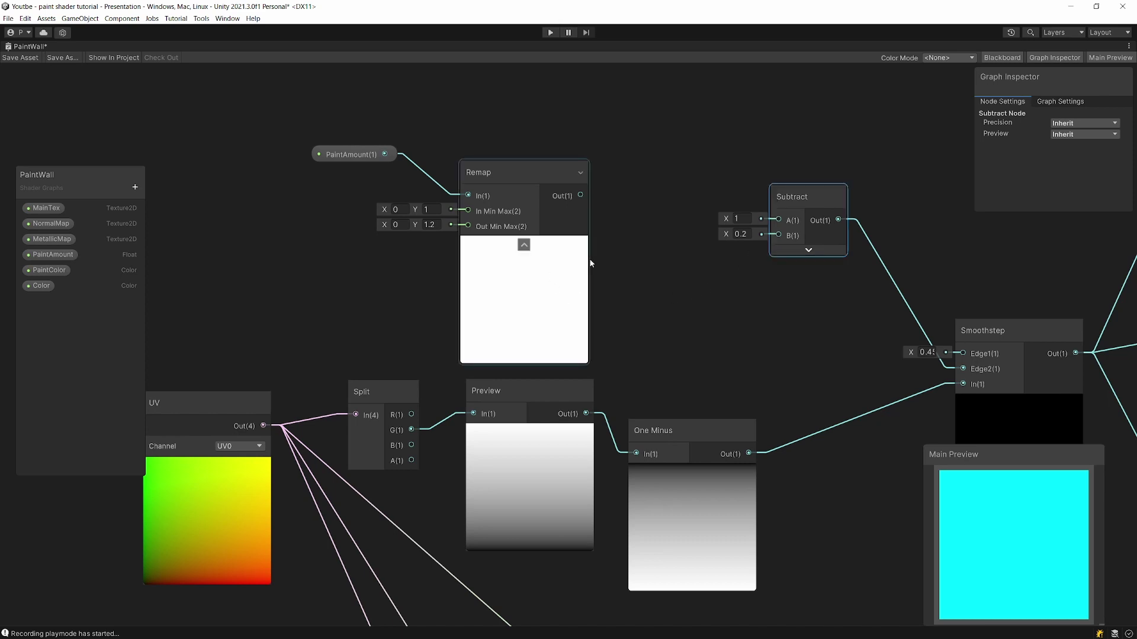
{"action": "middle_click_drag", "start_coordinate": [741, 262], "coordinate": [675, 284]}
{"action": "left_click", "coordinate": [564, 302]}
{"action": "left_click", "coordinate": [456, 189]}
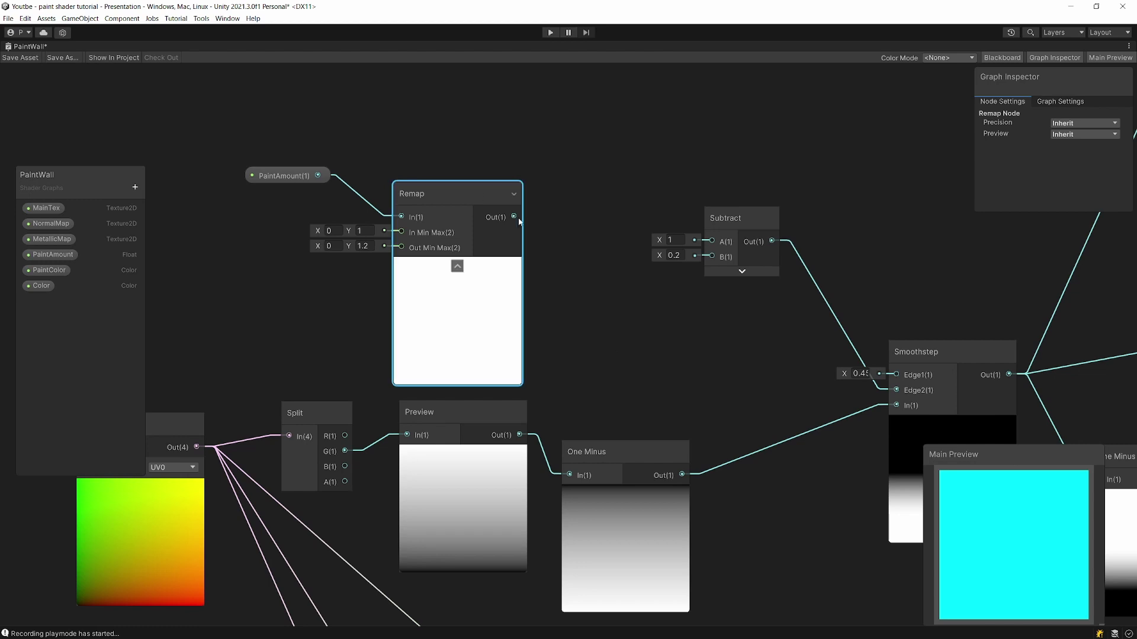
{"action": "left_click_drag", "start_coordinate": [514, 217], "coordinate": [711, 241]}
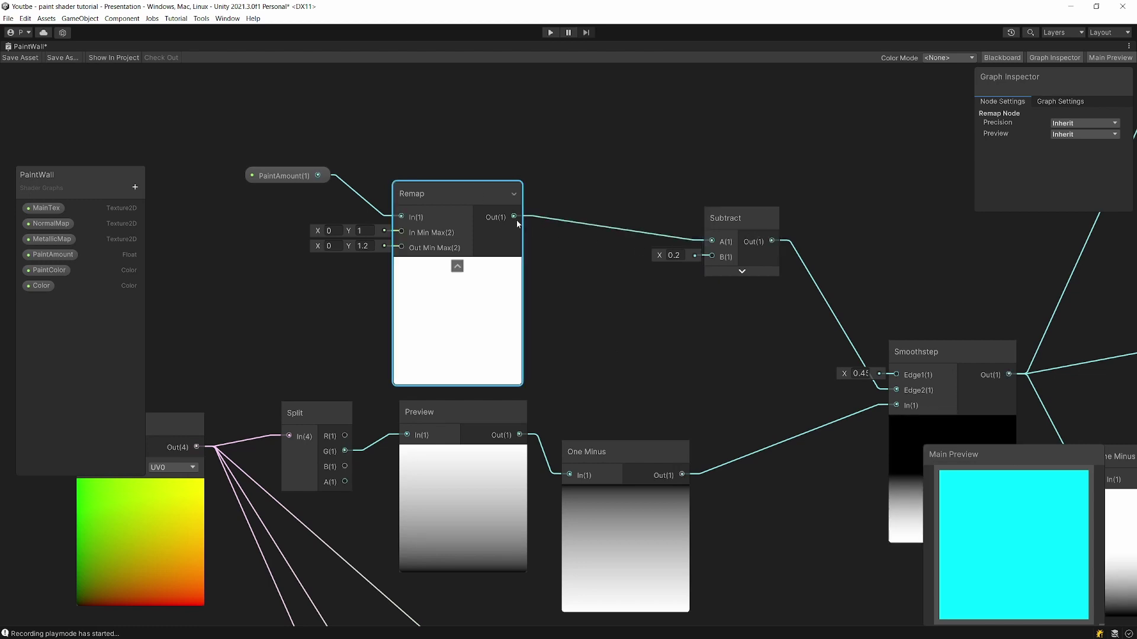
{"action": "left_click_drag", "start_coordinate": [517, 224], "coordinate": [896, 375]}
{"action": "middle_click_drag", "start_coordinate": [945, 370], "coordinate": [903, 314]}
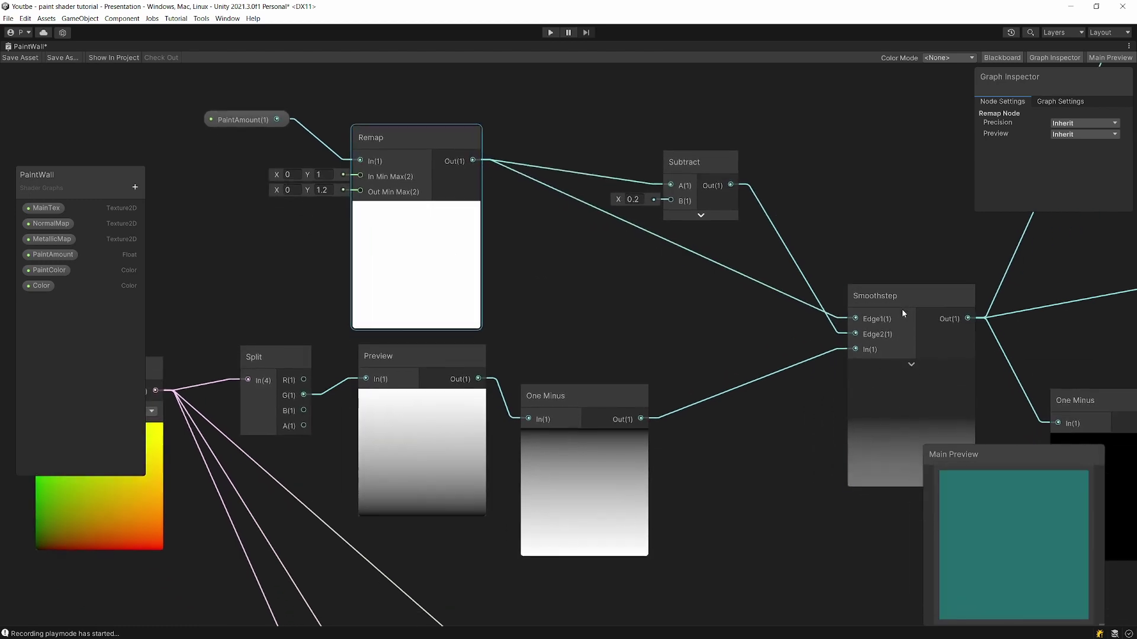
Test the paint coverage on the Add node by setting the PaintAmount default to 0 and finally to 0.62
{"action": "scroll", "coordinate": [891, 328], "scroll_direction": "down", "scroll_amount": 2}
{"action": "scroll", "coordinate": [822, 440], "scroll_direction": "down", "scroll_amount": 4}
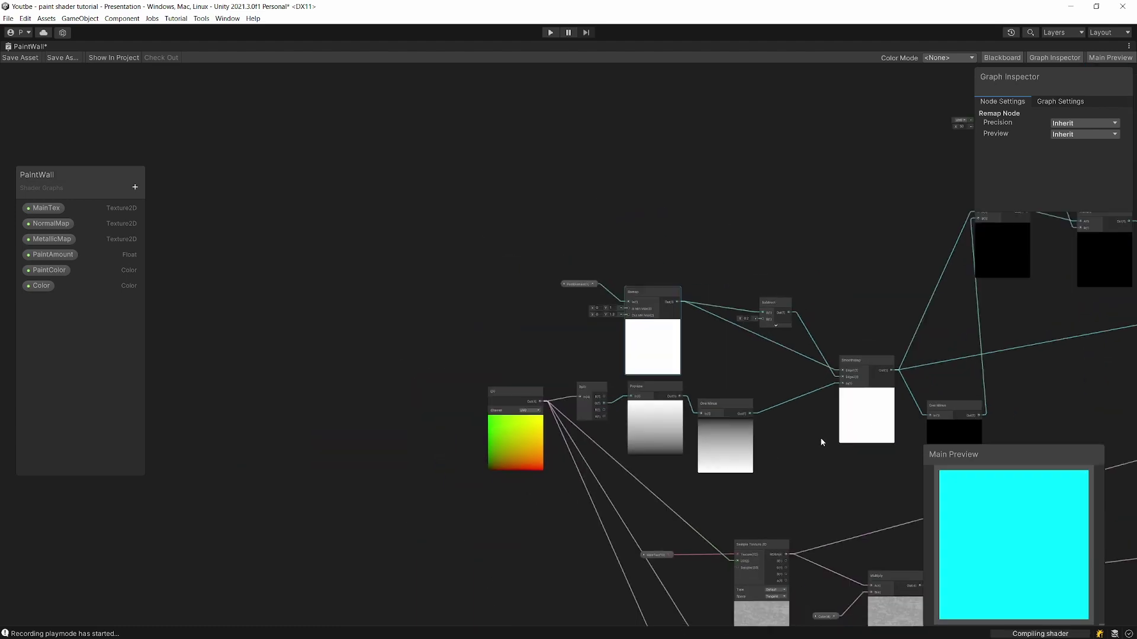
{"action": "middle_click_drag", "start_coordinate": [821, 441], "coordinate": [711, 365]}
{"action": "middle_click_drag", "start_coordinate": [895, 321], "coordinate": [386, 229]}
{"action": "middle_click_drag", "start_coordinate": [698, 289], "coordinate": [645, 261]}
{"action": "scroll", "coordinate": [676, 325], "scroll_direction": "up", "scroll_amount": 6}
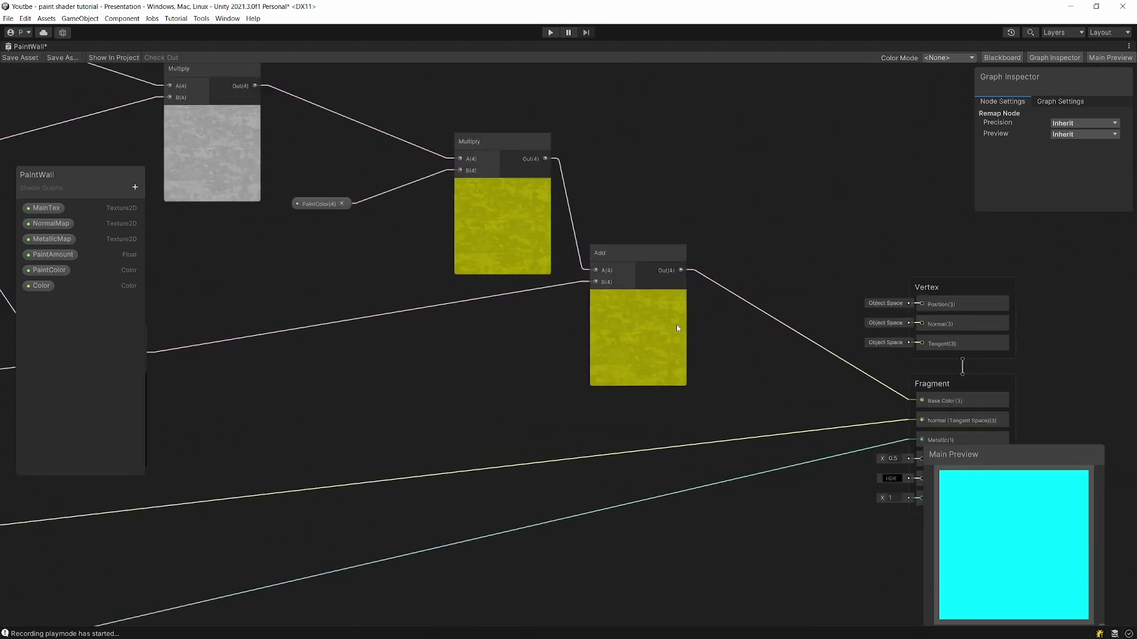
{"action": "left_click", "coordinate": [51, 224]}
{"action": "left_click", "coordinate": [52, 255]}
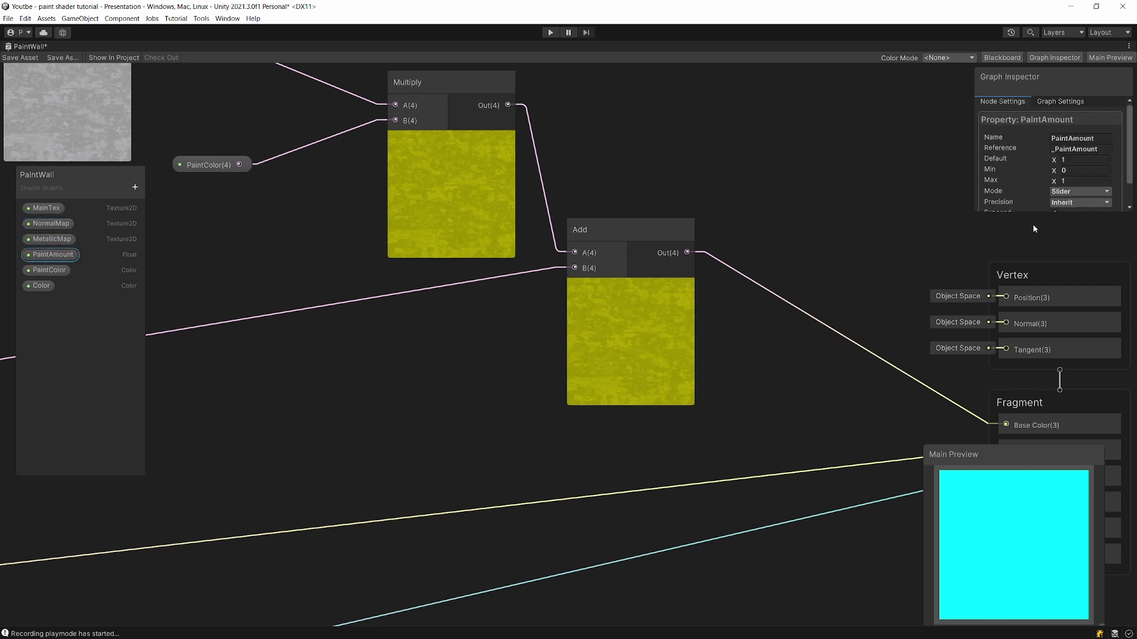
{"action": "left_click", "coordinate": [1073, 160]}
{"action": "type", "text": "0"}
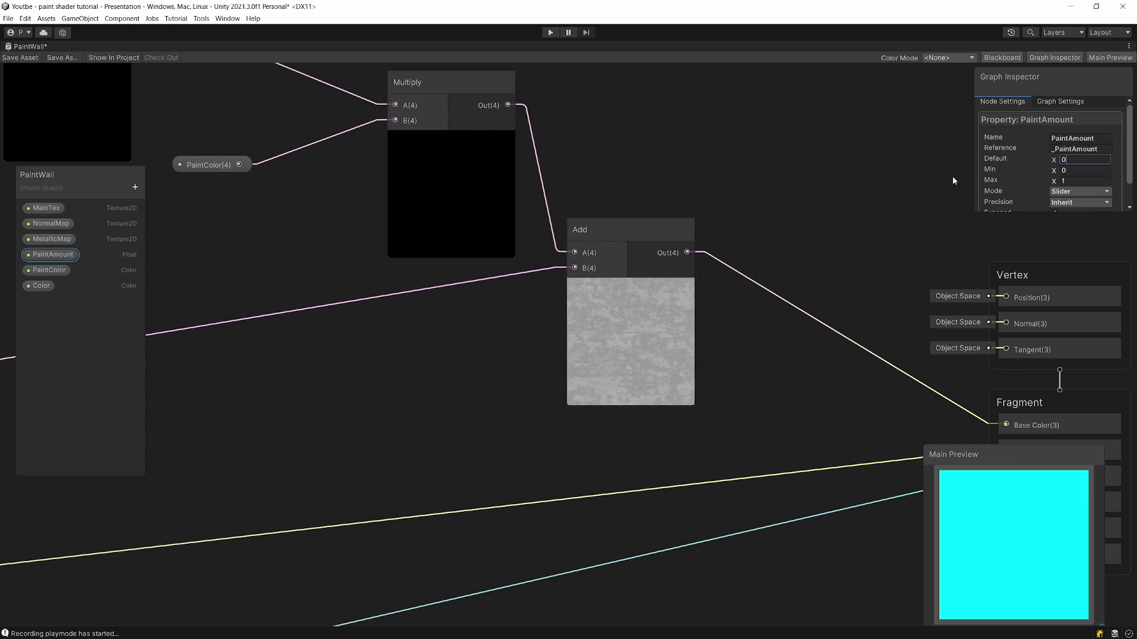
{"action": "left_click_drag", "start_coordinate": [1054, 162], "coordinate": [1072, 165]}
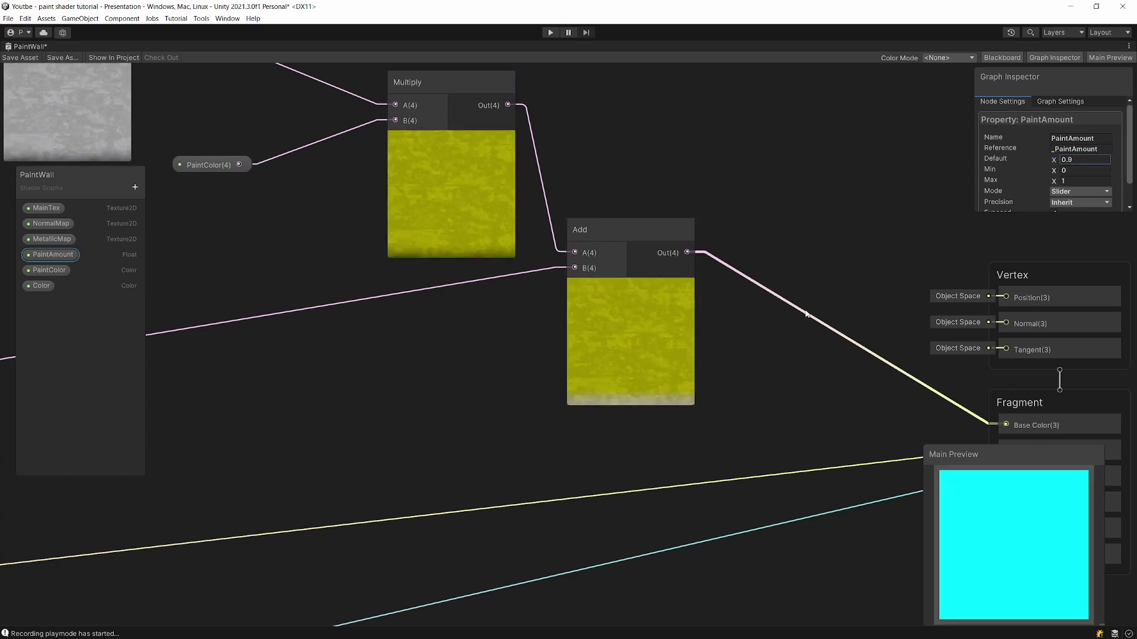
Review the texture sampling nodes and the UV, Split, Preview and One Minus chain that feeds the Smoothstep node
{"action": "left_click", "coordinate": [535, 444]}
{"action": "scroll", "coordinate": [535, 444], "scroll_direction": "down", "scroll_amount": 5}
{"action": "middle_click_drag", "start_coordinate": [535, 444], "coordinate": [754, 444]}
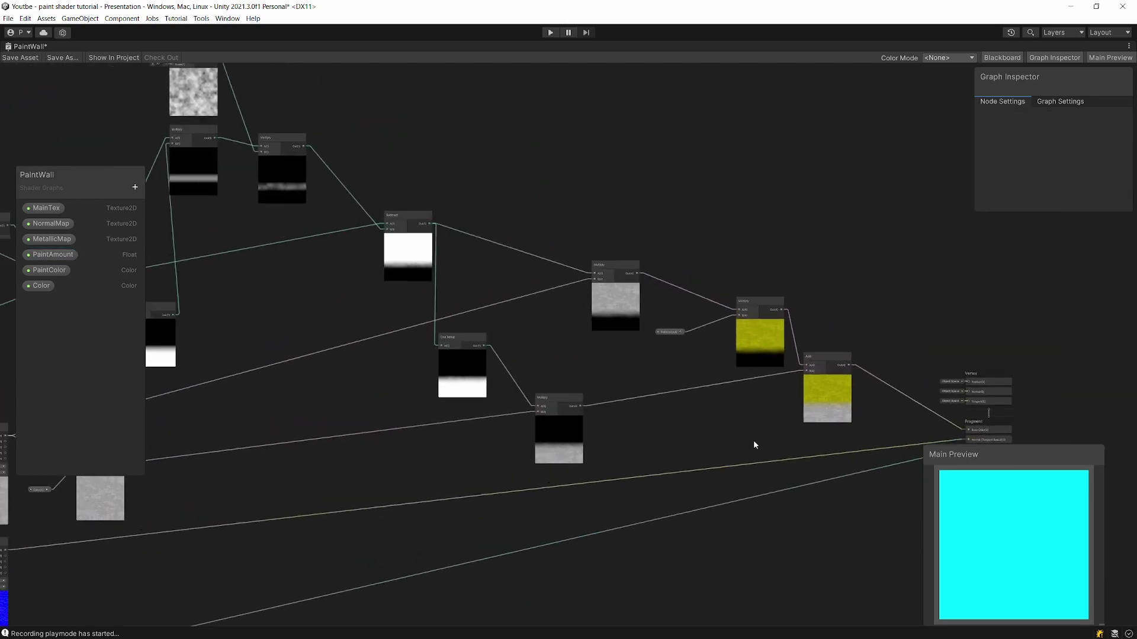
{"action": "scroll", "coordinate": [583, 393], "scroll_direction": "up", "scroll_amount": 2}
{"action": "scroll", "coordinate": [640, 321], "scroll_direction": "up", "scroll_amount": 3}
{"action": "mouse_move", "coordinate": [639, 320]}
{"action": "middle_mouse_down"}
{"action": "mouse_move", "coordinate": [515, 108]}
{"action": "mouse_move", "coordinate": [574, 145]}
{"action": "middle_mouse_up"}
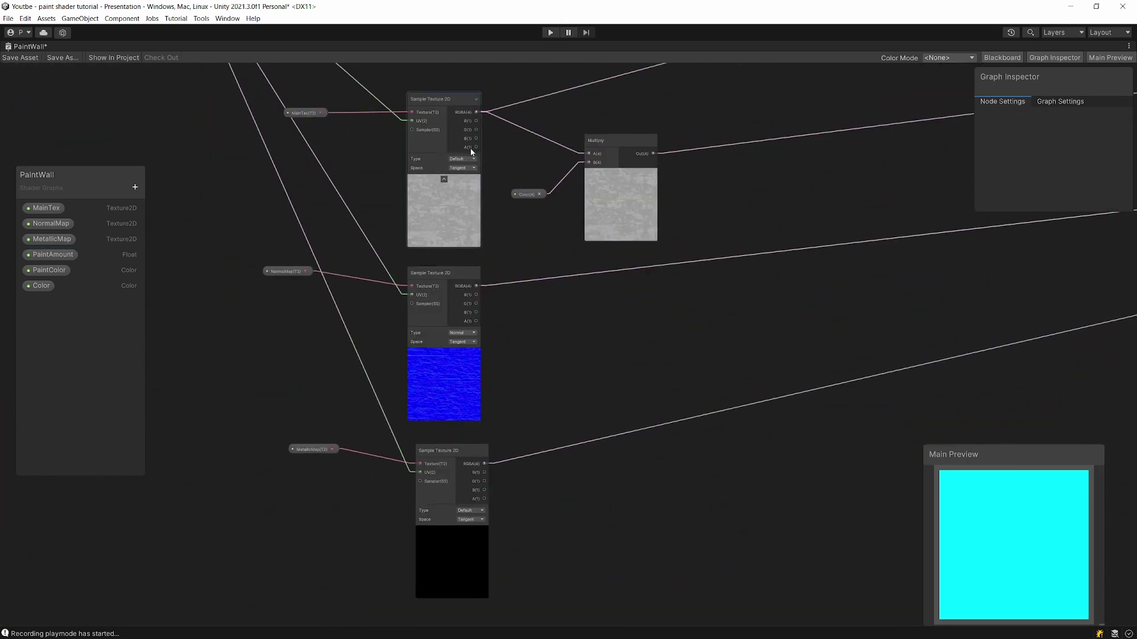
{"action": "middle_click_drag", "start_coordinate": [470, 148], "coordinate": [554, 413]}
{"action": "left_click", "coordinate": [279, 246]}
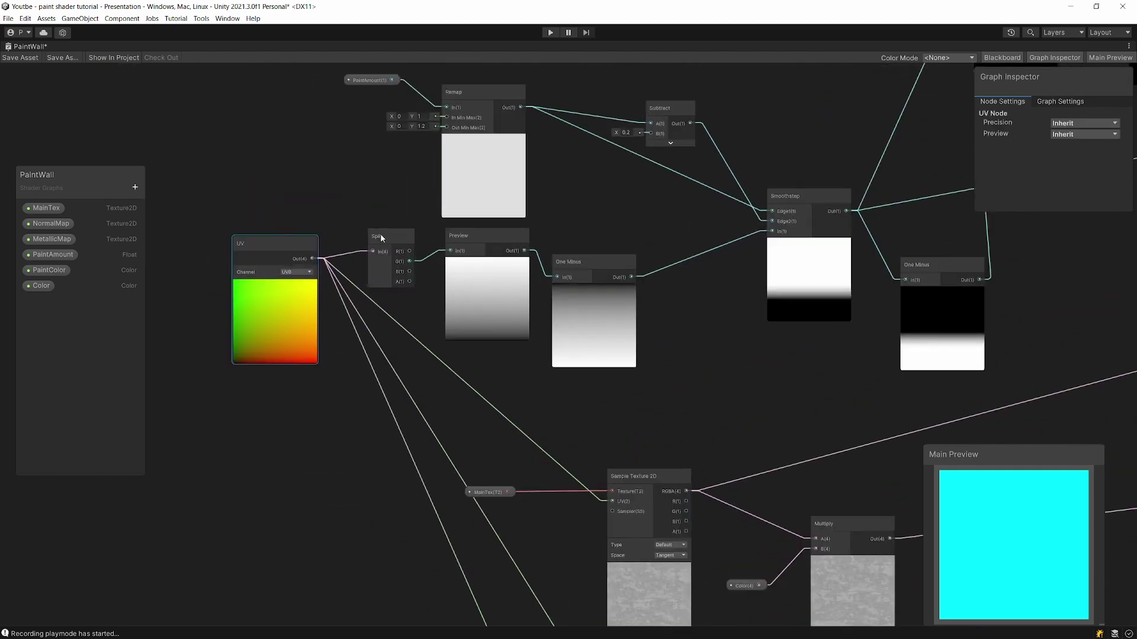
{"action": "scroll", "coordinate": [380, 233], "scroll_direction": "up", "scroll_amount": 1}
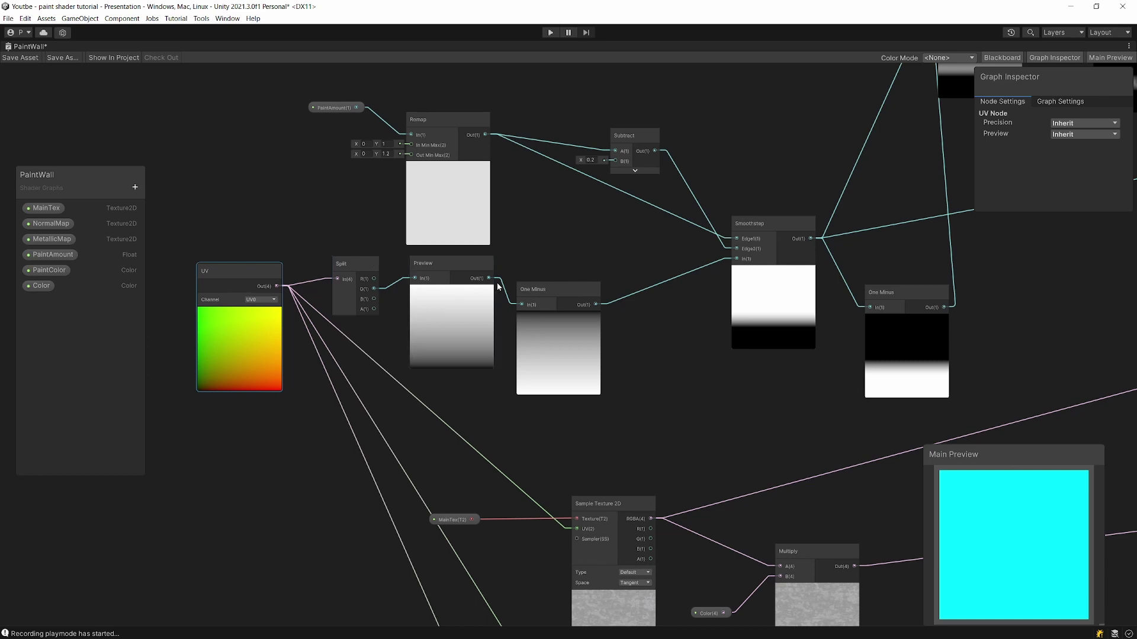
{"action": "left_click", "coordinate": [555, 288]}
{"action": "mouse_move", "coordinate": [622, 268]}
{"action": "middle_mouse_down"}
{"action": "mouse_move", "coordinate": [559, 329]}
{"action": "mouse_move", "coordinate": [528, 332]}
{"action": "middle_mouse_up"}
{"action": "scroll", "coordinate": [265, 186], "scroll_direction": "up", "scroll_amount": 1}
Examine how PaintAmount passes through the Remap and Subtract nodes into the Smoothstep edges
{"action": "left_click", "coordinate": [240, 177]}
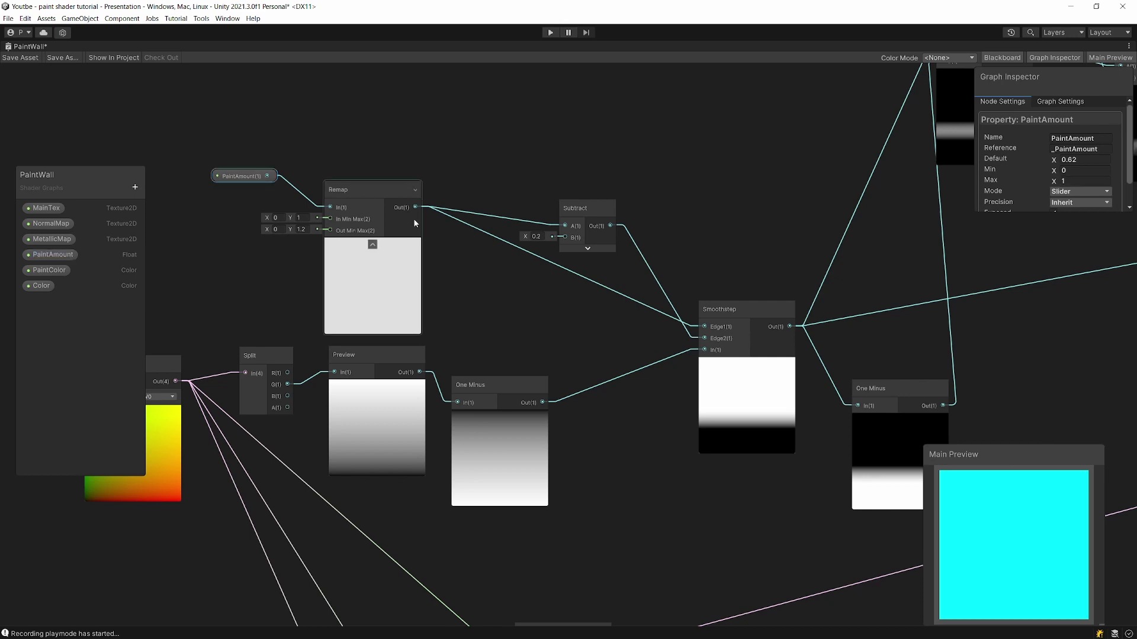
{"action": "left_click_drag", "start_coordinate": [324, 201], "coordinate": [329, 197]}
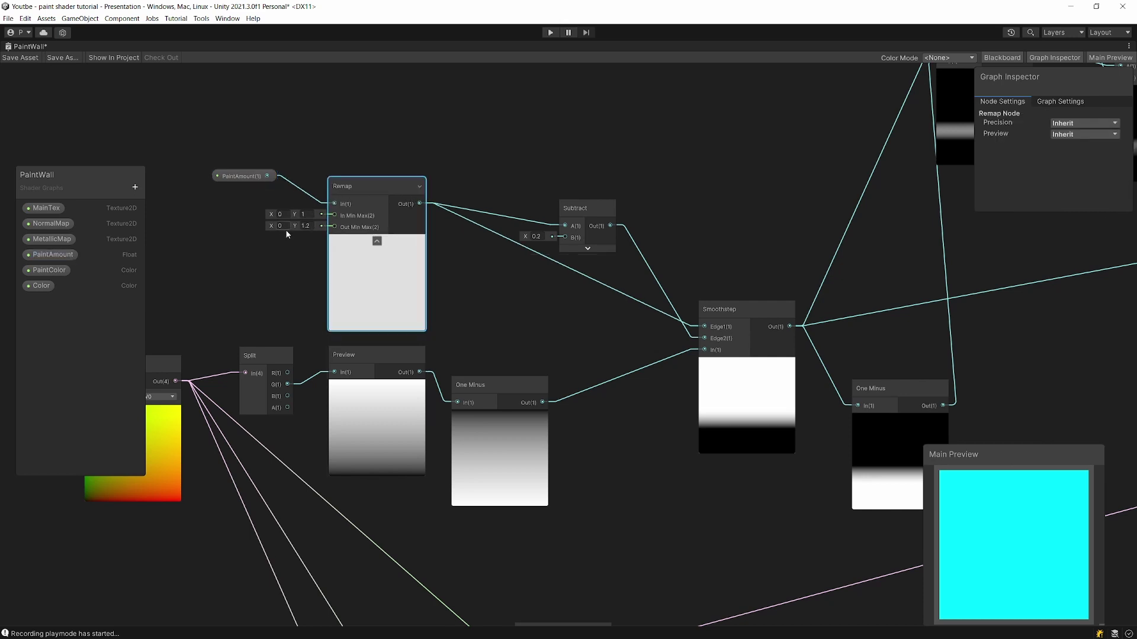
{"action": "left_click", "coordinate": [464, 282]}
{"action": "middle_click_drag", "start_coordinate": [585, 214], "coordinate": [521, 196]}
{"action": "left_click", "coordinate": [520, 195]}
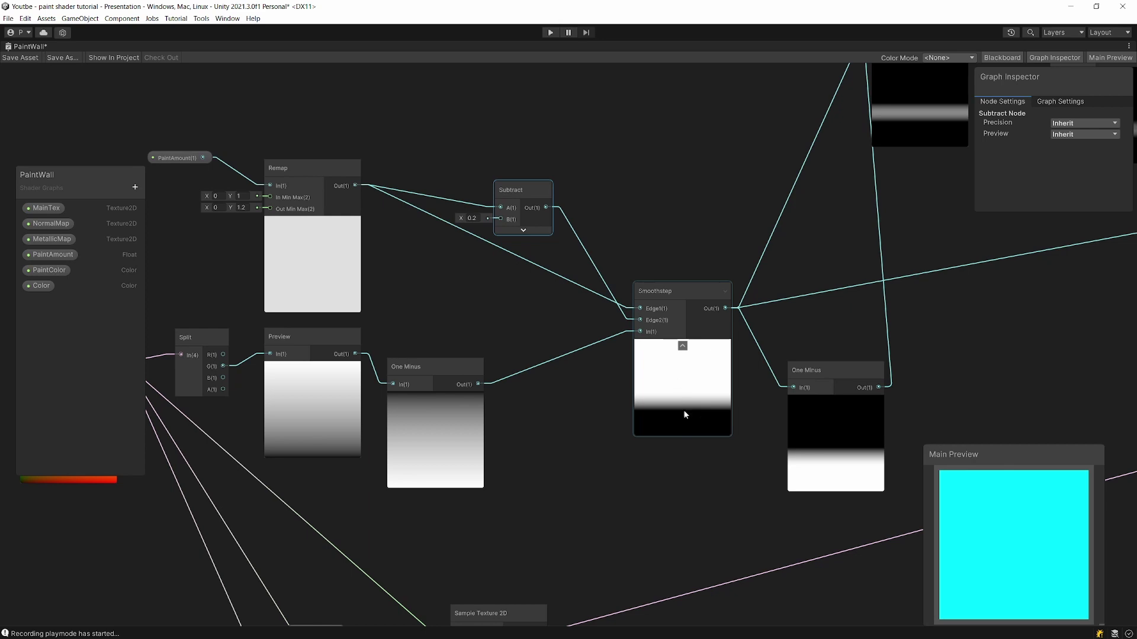
{"action": "left_click", "coordinate": [675, 293]}
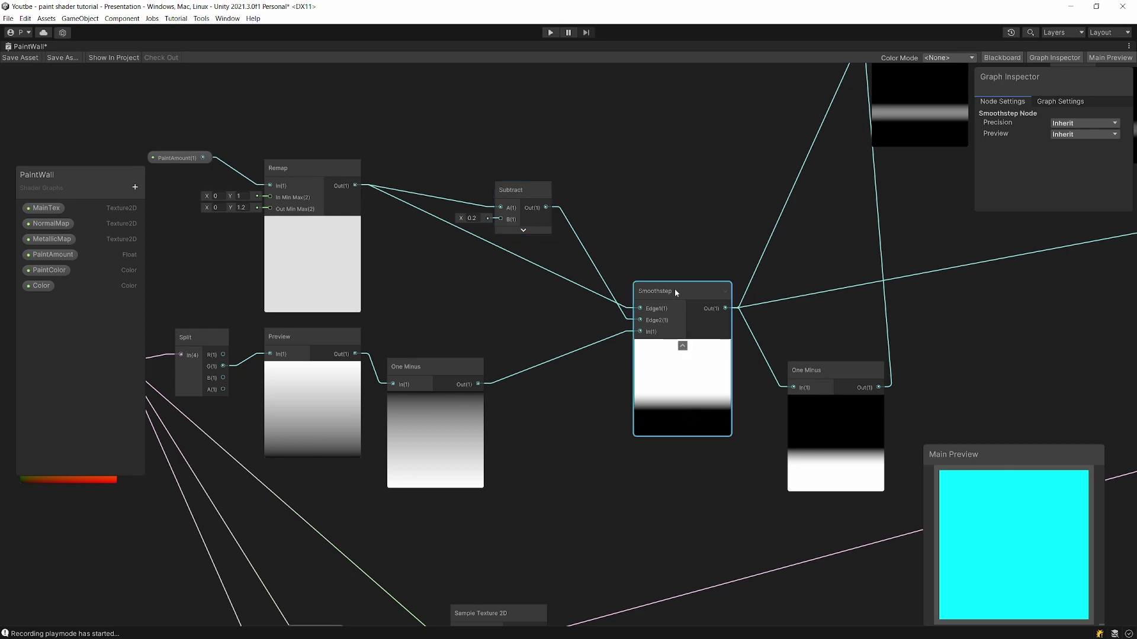
{"action": "left_click", "coordinate": [510, 188]}
{"action": "left_click", "coordinate": [303, 172]}
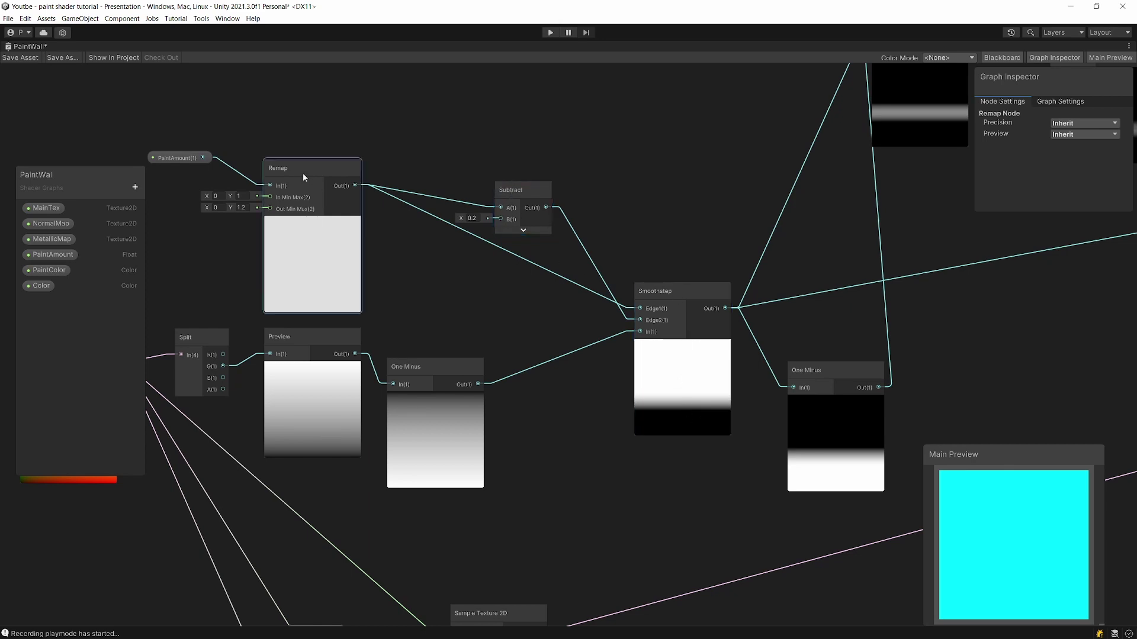
{"action": "left_click", "coordinate": [165, 158]}
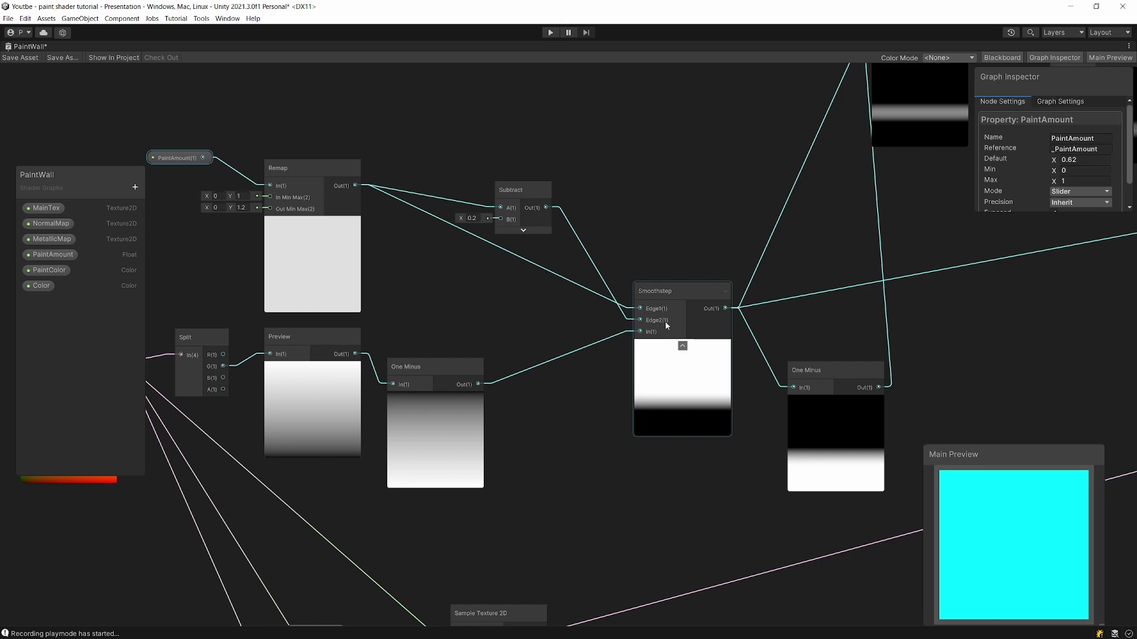
Examine the One Minus, Multiply and Simple Noise nodes that shape the noisy edge, and the Subtract node combining it with Smoothstep
{"action": "middle_click_drag", "start_coordinate": [803, 294], "coordinate": [538, 326]}
{"action": "left_click", "coordinate": [546, 403]}
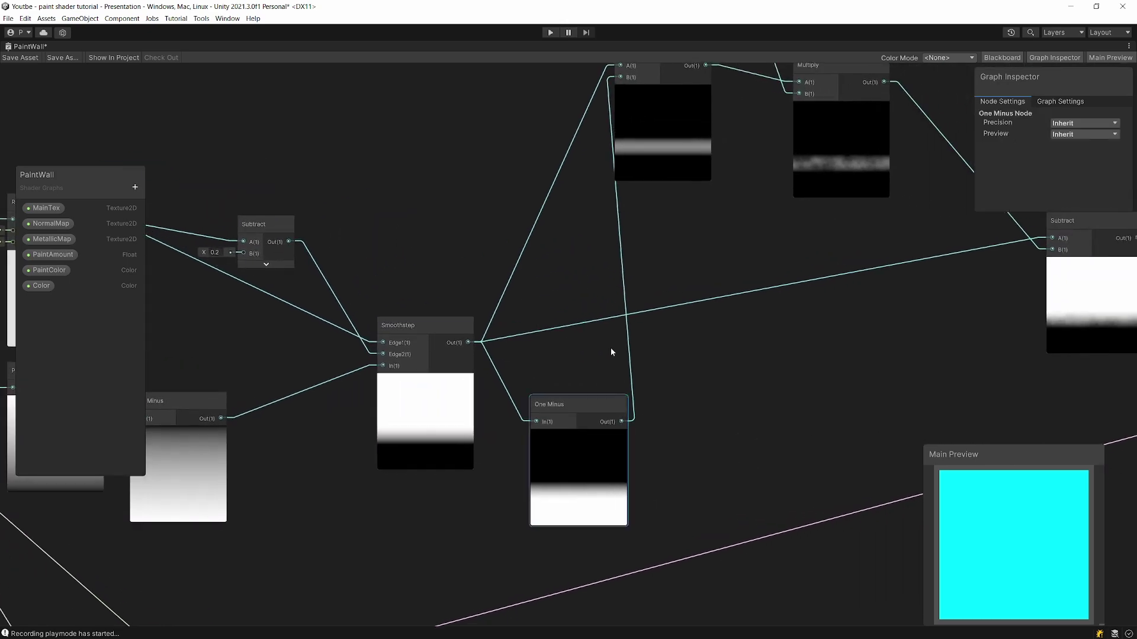
{"action": "scroll", "coordinate": [493, 361], "scroll_direction": "down", "scroll_amount": 3}
{"action": "left_click", "coordinate": [572, 161]}
{"action": "middle_click_drag", "start_coordinate": [573, 161], "coordinate": [457, 230]}
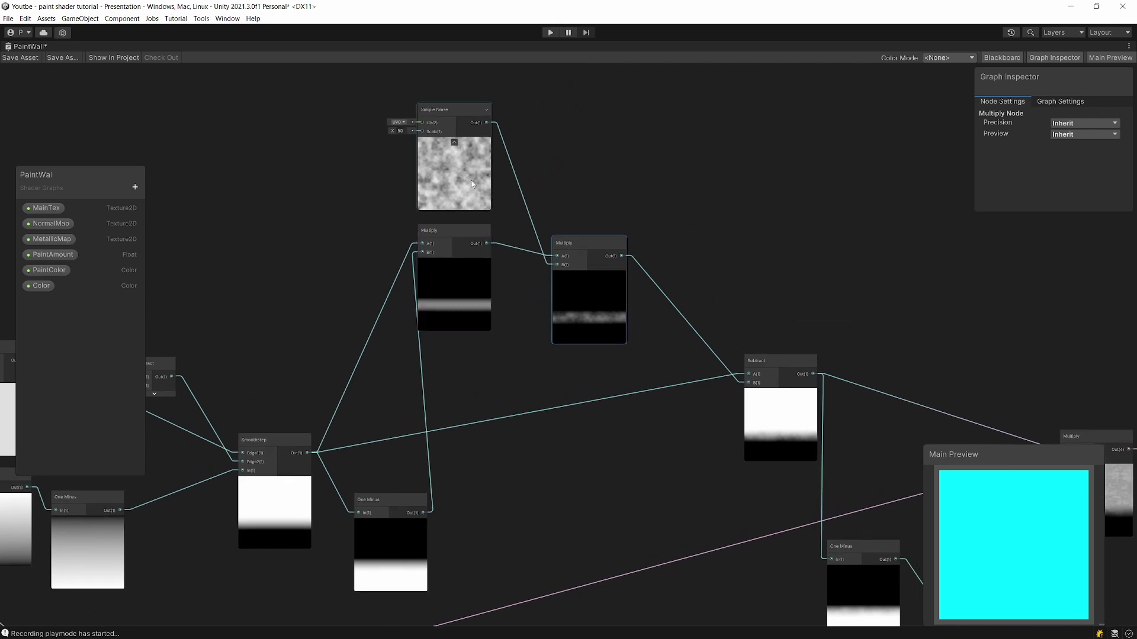
{"action": "left_click", "coordinate": [463, 176]}
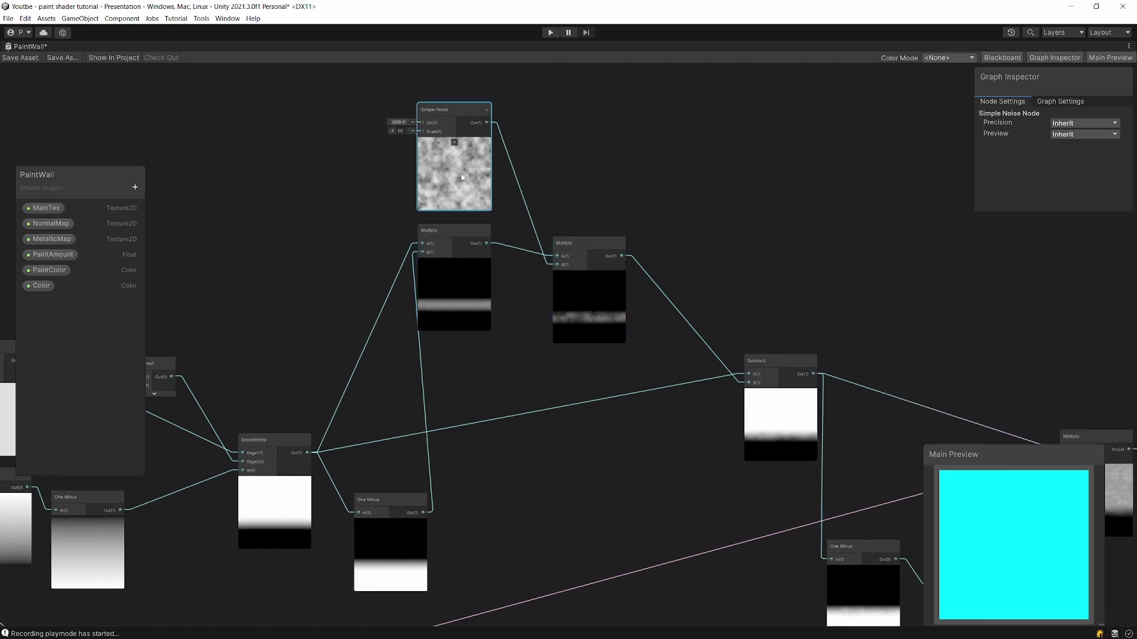
{"action": "scroll", "coordinate": [610, 318], "scroll_direction": "up", "scroll_amount": 5}
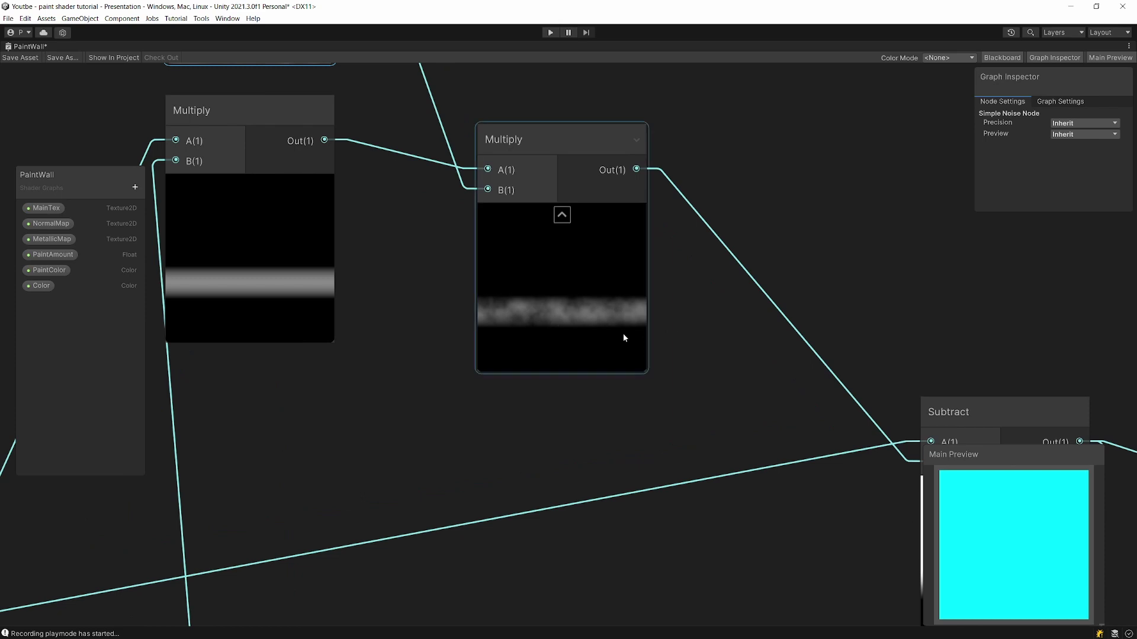
{"action": "scroll", "coordinate": [623, 337], "scroll_direction": "down", "scroll_amount": 3}
{"action": "middle_click_drag", "start_coordinate": [667, 431], "coordinate": [601, 317]}
{"action": "left_click", "coordinate": [679, 349]}
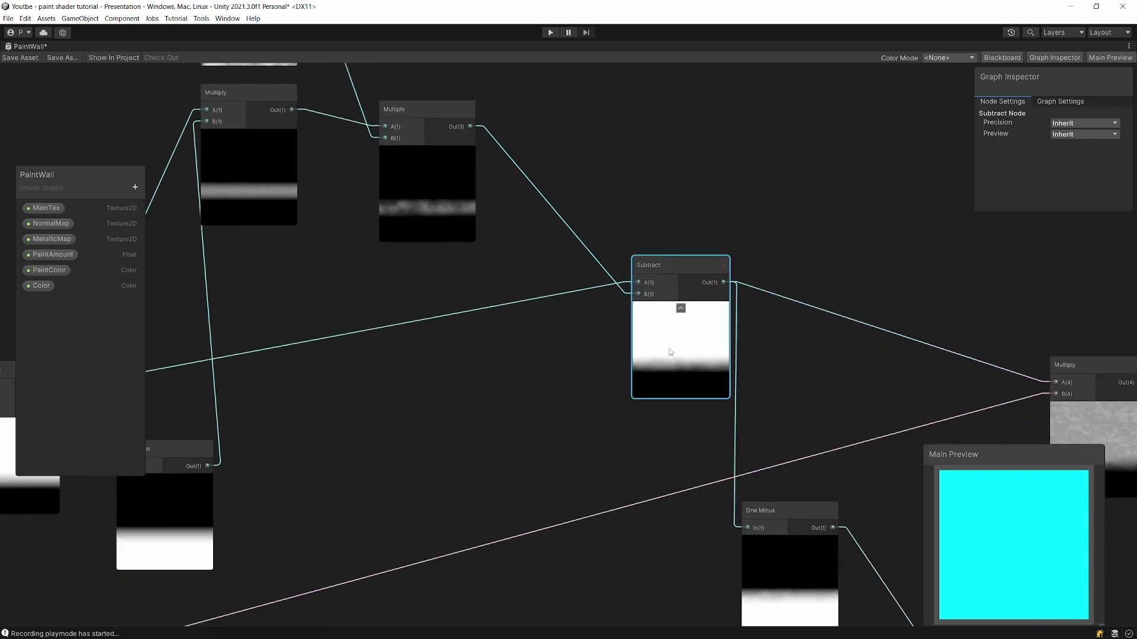
{"action": "middle_click_drag", "start_coordinate": [488, 353], "coordinate": [728, 299]}
{"action": "left_click", "coordinate": [232, 321]}
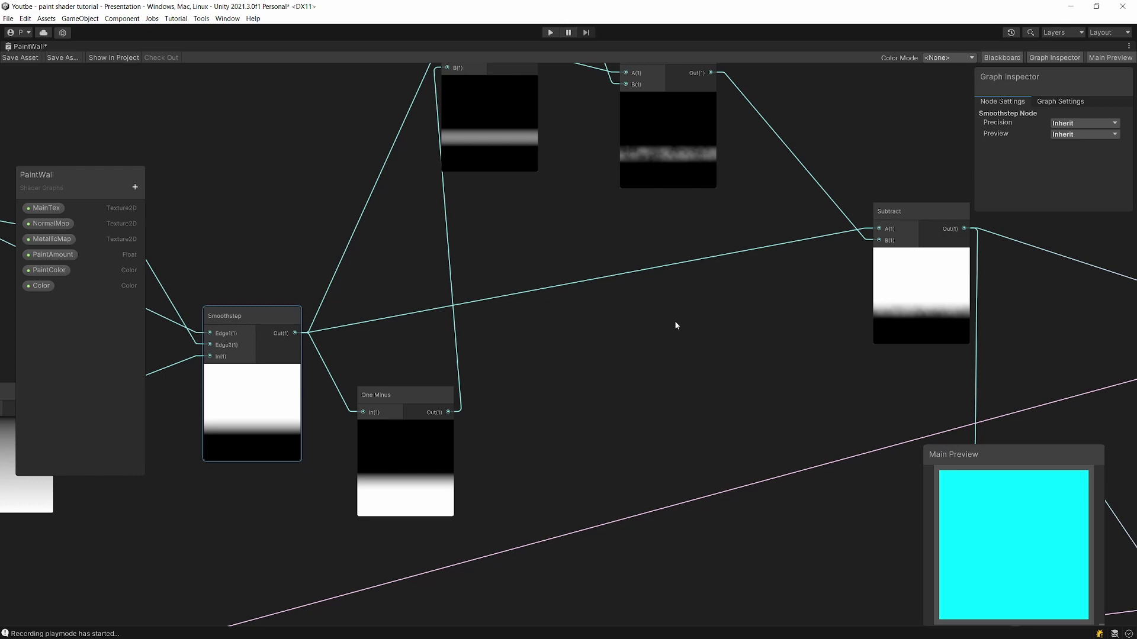
Examine how the Subtract output feeds the upper Multiply node directly and the lower Multiply node through One Minus
{"action": "middle_click_drag", "start_coordinate": [676, 325], "coordinate": [464, 292]}
{"action": "scroll", "coordinate": [533, 302], "scroll_direction": "up", "scroll_amount": 3}
{"action": "scroll", "coordinate": [591, 309], "scroll_direction": "down", "scroll_amount": 4}
{"action": "middle_click_drag", "start_coordinate": [591, 310], "coordinate": [501, 219]}
{"action": "left_click", "coordinate": [557, 417]}
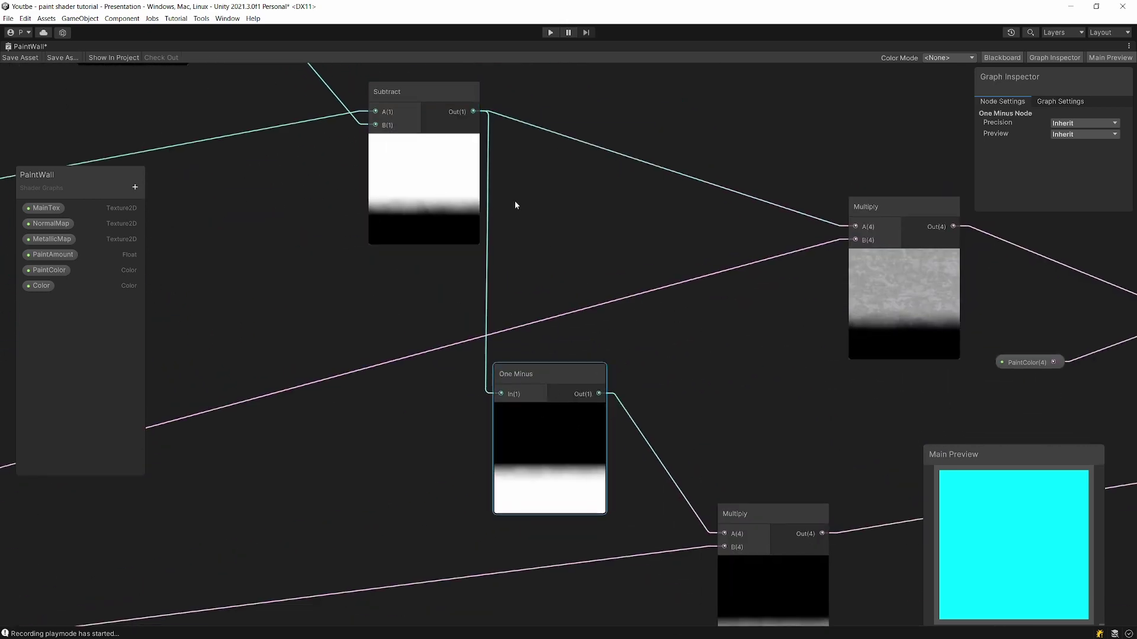
{"action": "left_click", "coordinate": [421, 142]}
{"action": "left_click", "coordinate": [889, 271]}
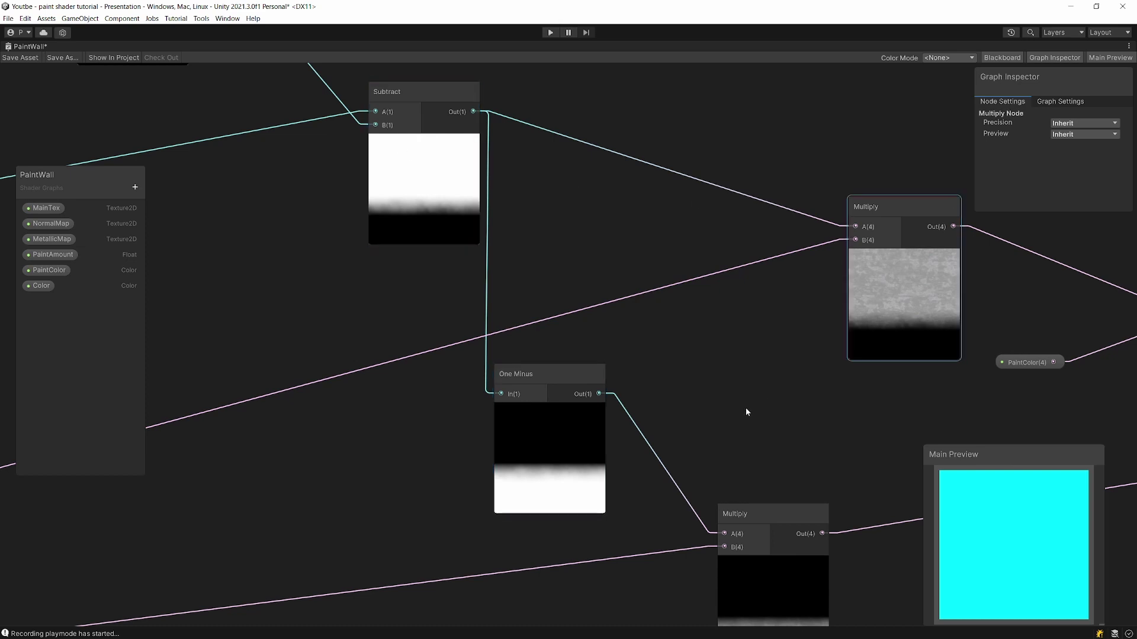
{"action": "middle_click_drag", "start_coordinate": [746, 412], "coordinate": [690, 414]}
{"action": "left_click", "coordinate": [690, 413]}
{"action": "middle_click_drag", "start_coordinate": [797, 339], "coordinate": [457, 294]}
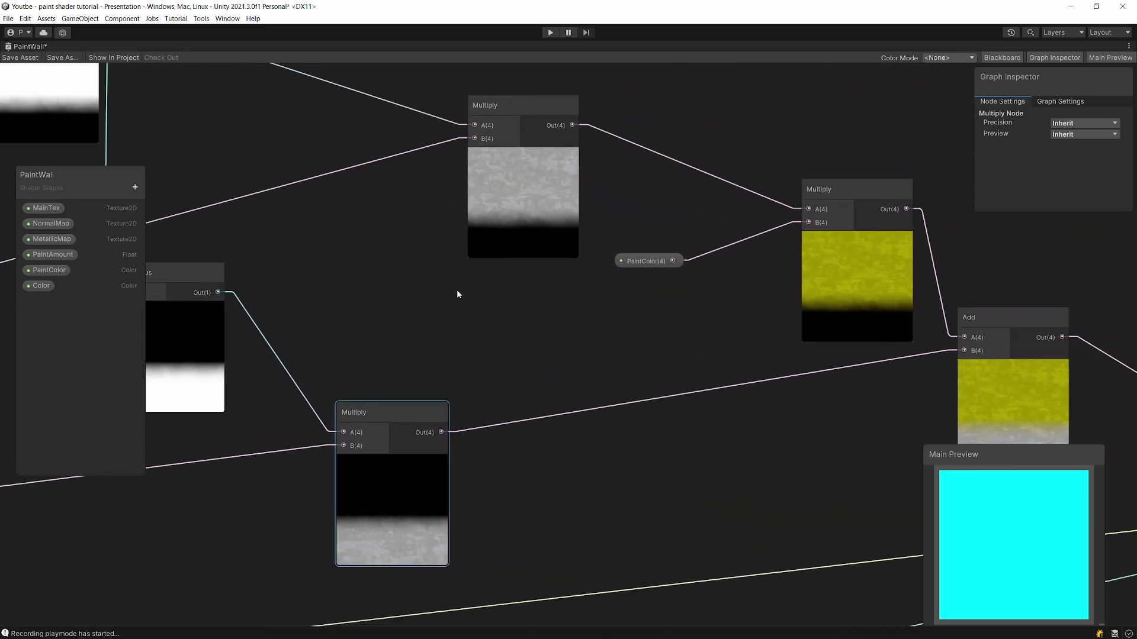
Review the PaintColor Multiply node and the Add node that combines paint and wall into the fragment Base Color
{"action": "left_click", "coordinate": [868, 273]}
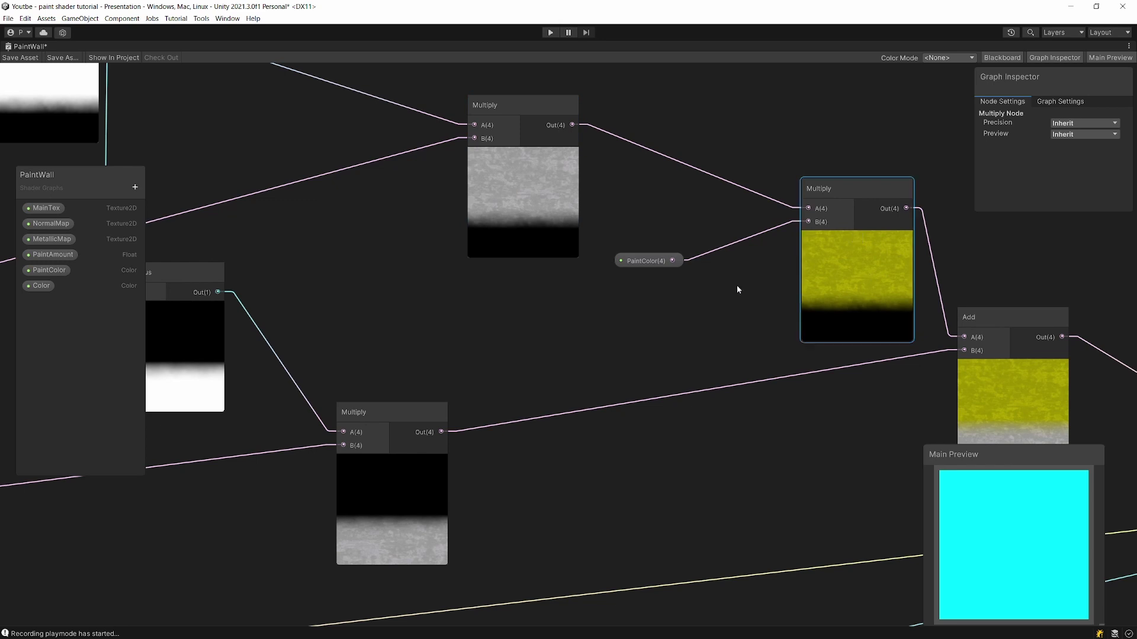
{"action": "left_click", "coordinate": [634, 262]}
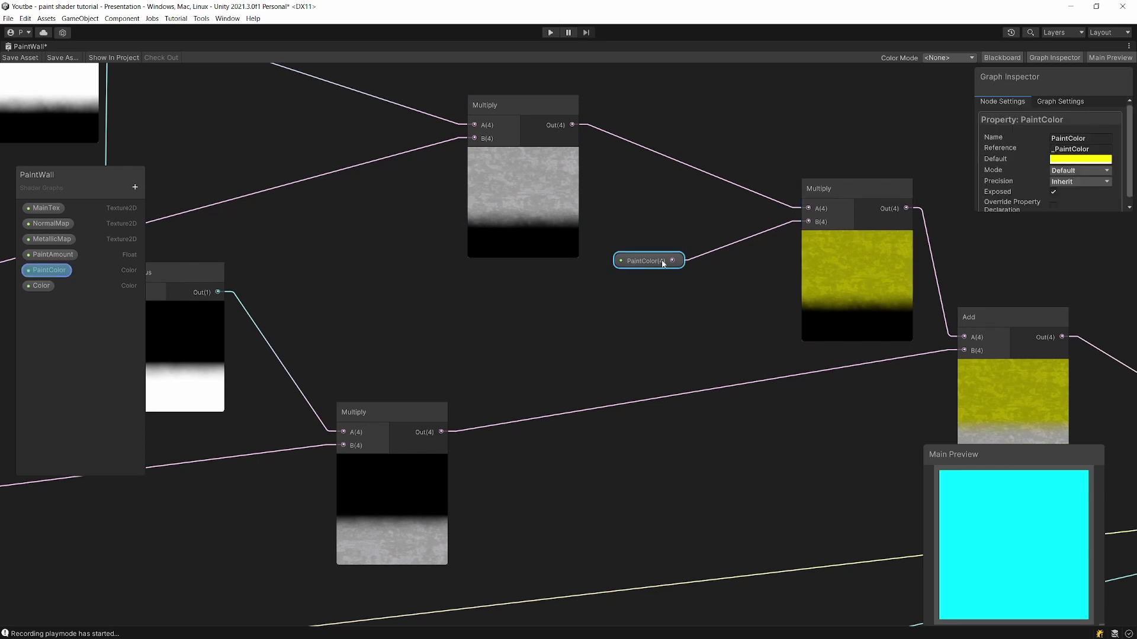
{"action": "left_click", "coordinate": [855, 240]}
{"action": "middle_click_drag", "start_coordinate": [855, 241], "coordinate": [581, 163]}
{"action": "left_click", "coordinate": [740, 367]}
{"action": "middle_click_drag", "start_coordinate": [740, 367], "coordinate": [677, 336]}
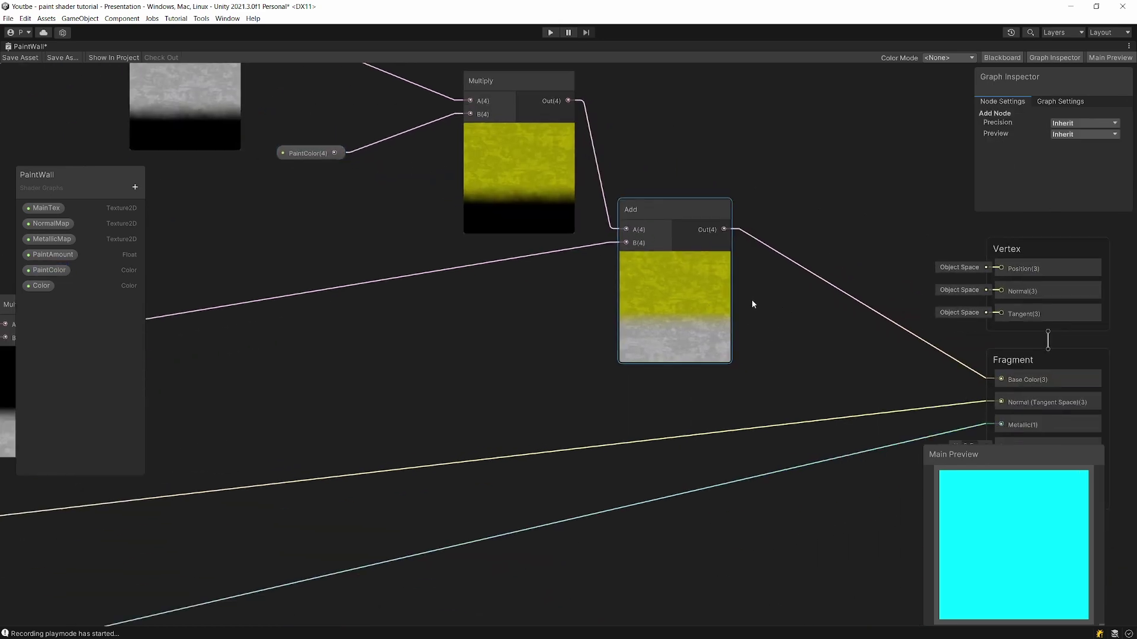
{"action": "middle_click_drag", "start_coordinate": [752, 300], "coordinate": [573, 261]}
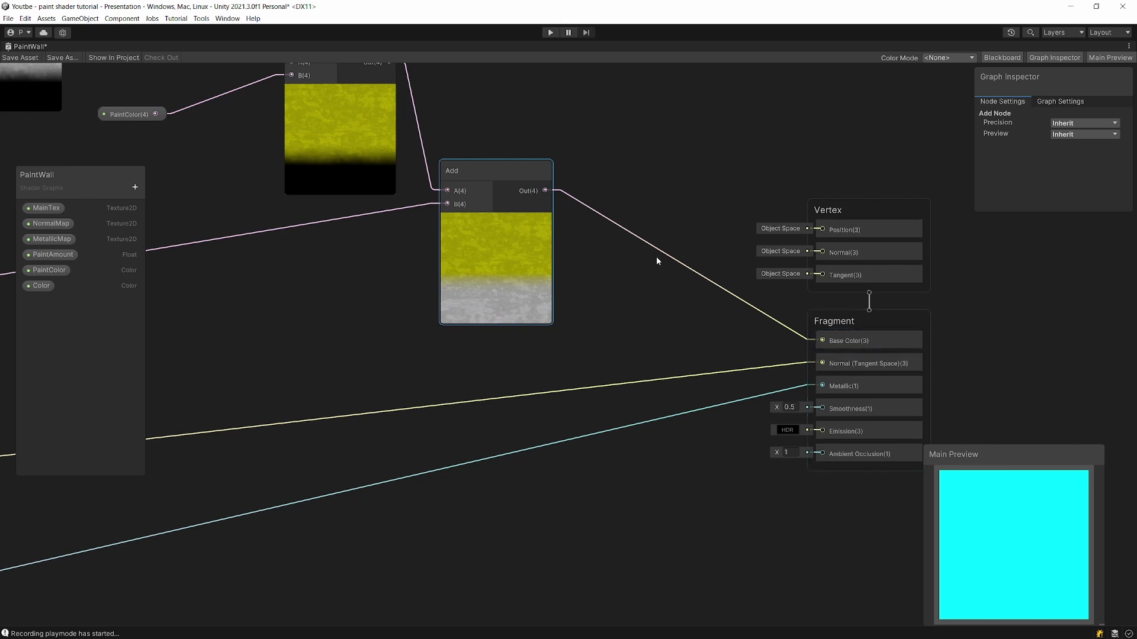
Save the PaintWall shader graph and restore its maximized window to the regular editor layout
{"action": "left_click", "coordinate": [36, 57]}
{"action": "right_click", "coordinate": [33, 47]}
{"action": "left_click", "coordinate": [50, 52]}
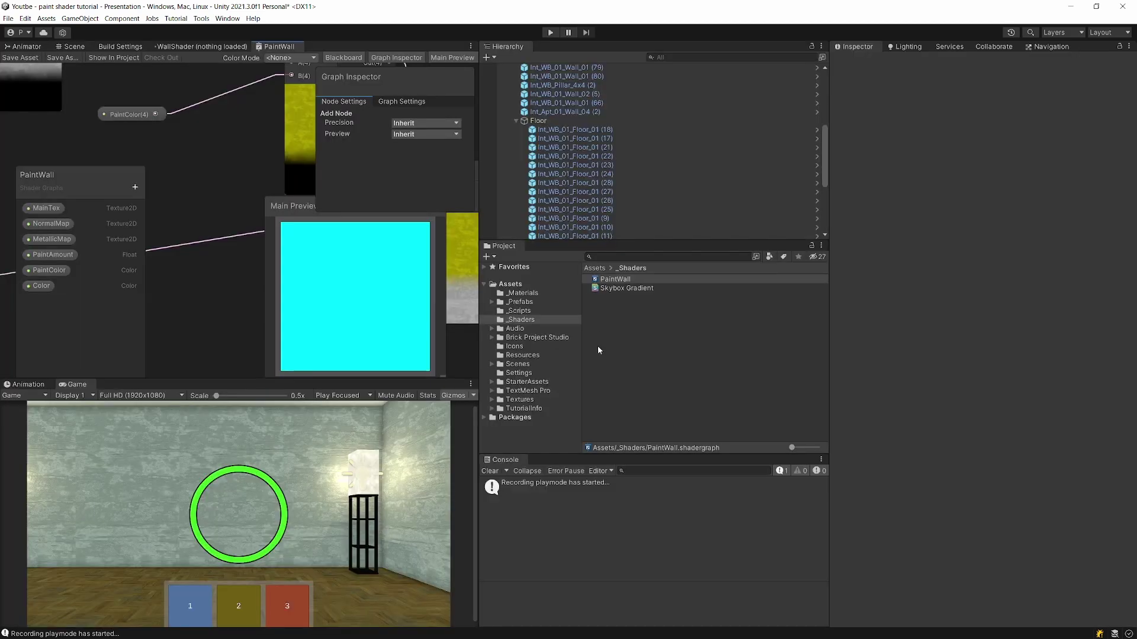
Create a material from the PaintWall shader in the _Shaders folder, keeping the default name Shader Graphs_PaintWall
{"action": "left_click", "coordinate": [618, 281]}
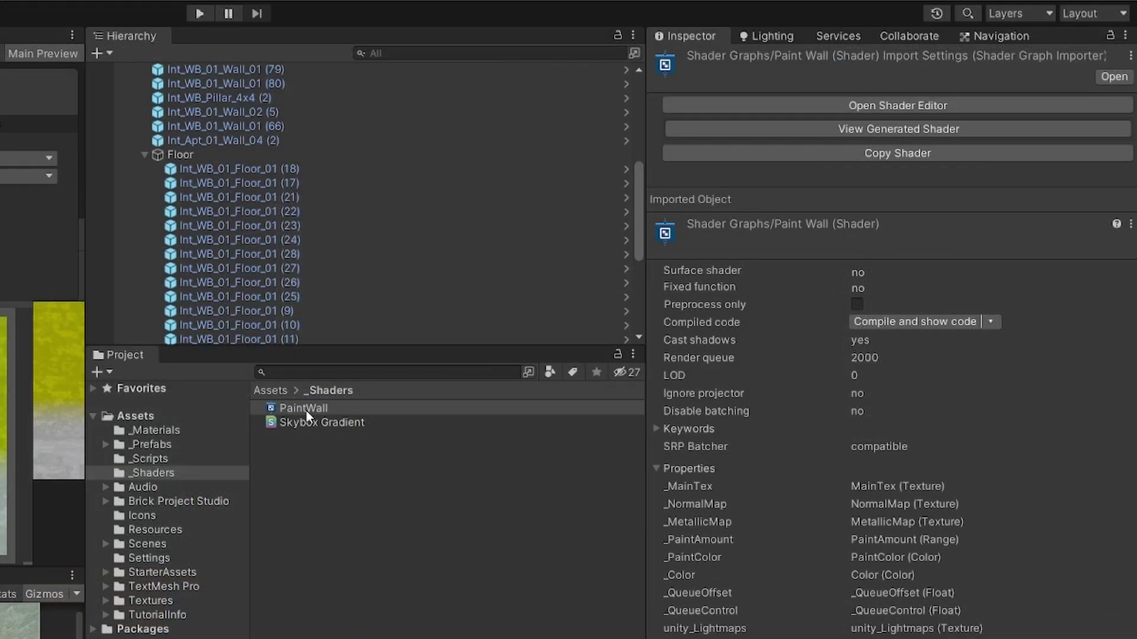
{"action": "right_click", "coordinate": [617, 282]}
{"action": "mouse_move", "coordinate": [355, 422]}
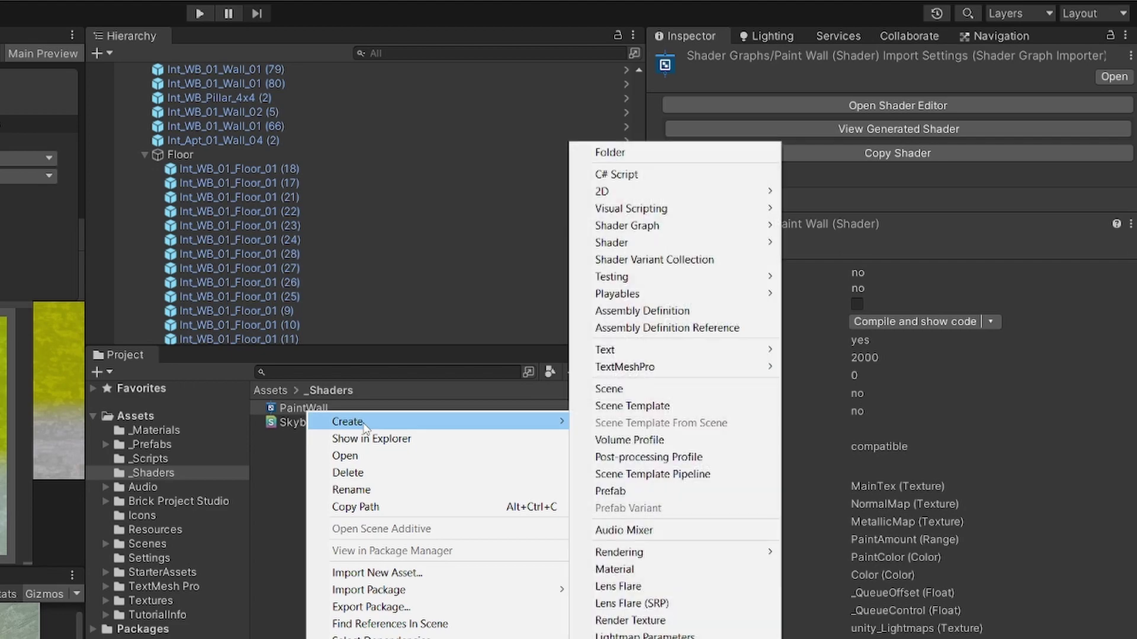
{"action": "left_click", "coordinate": [616, 570]}
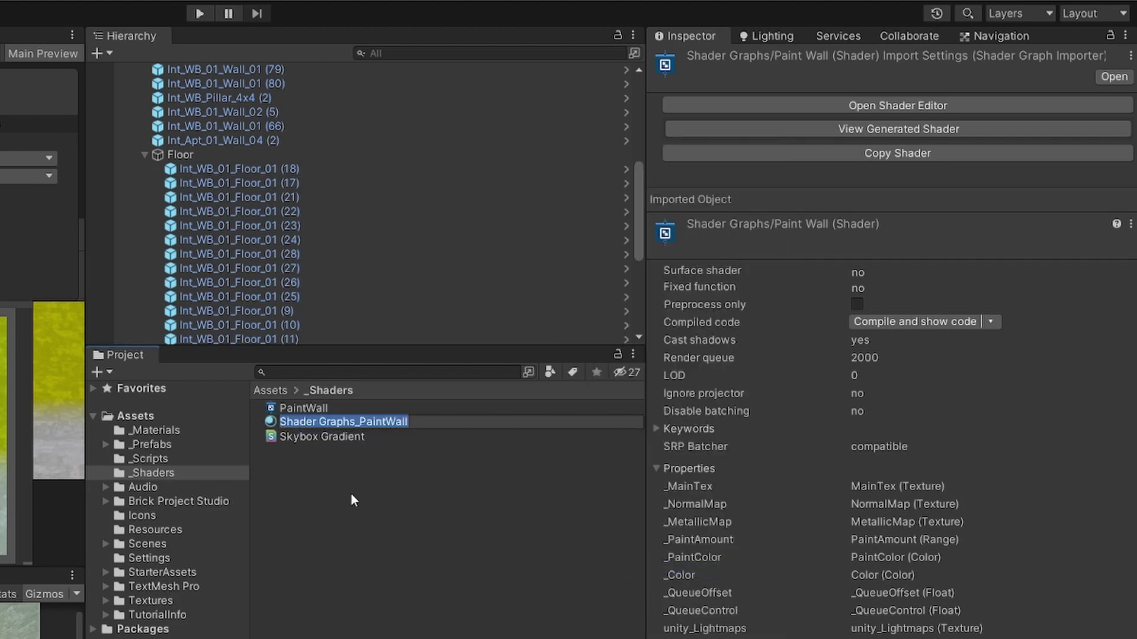
{"action": "key", "text": "Return"}
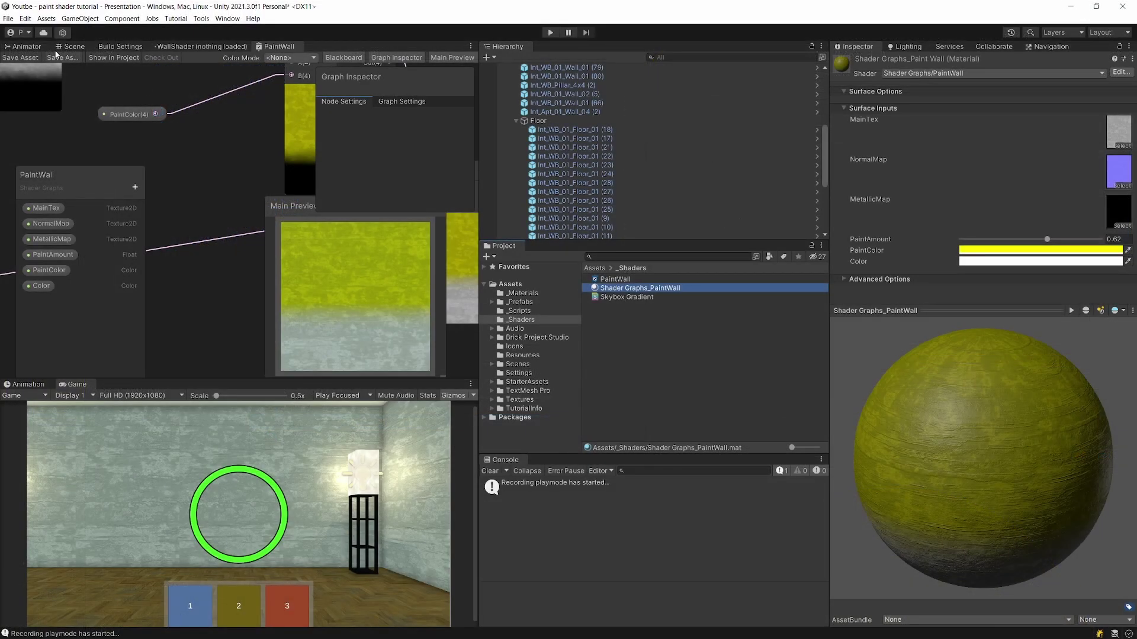
Apply the Shader Graphs_PaintWall material to the wall panel Int_WB_01_Wall_01 (79) in the scene and select the material for editing
{"action": "left_click", "coordinate": [70, 48]}
{"action": "left_click", "coordinate": [198, 267]}
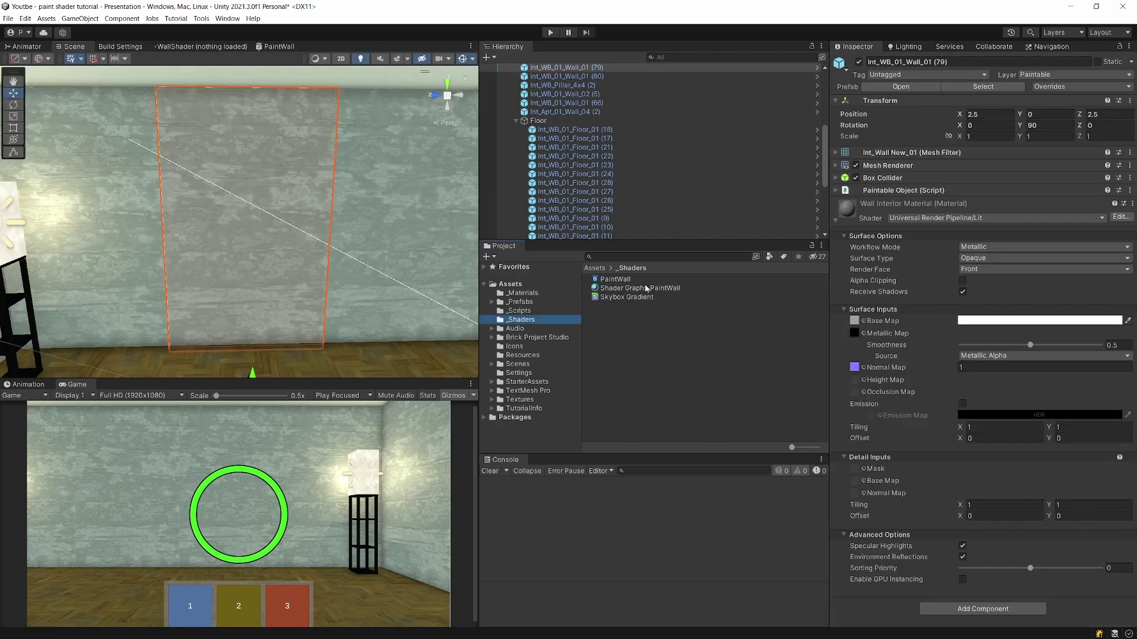
{"action": "left_click_drag", "start_coordinate": [646, 289], "coordinate": [257, 193]}
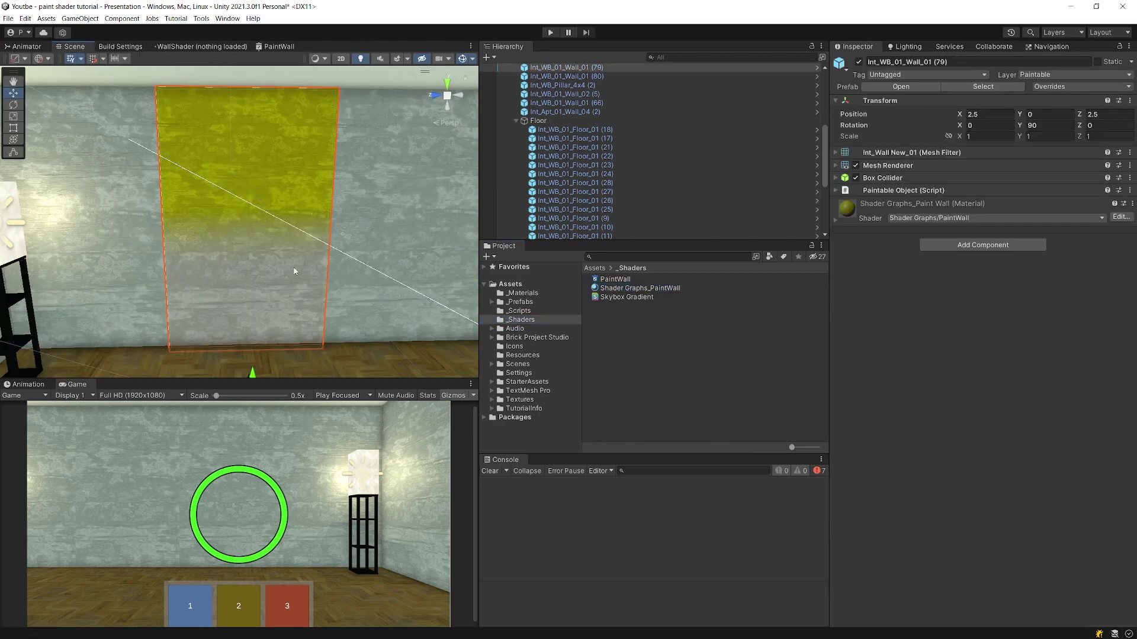
{"action": "left_click", "coordinate": [628, 288]}
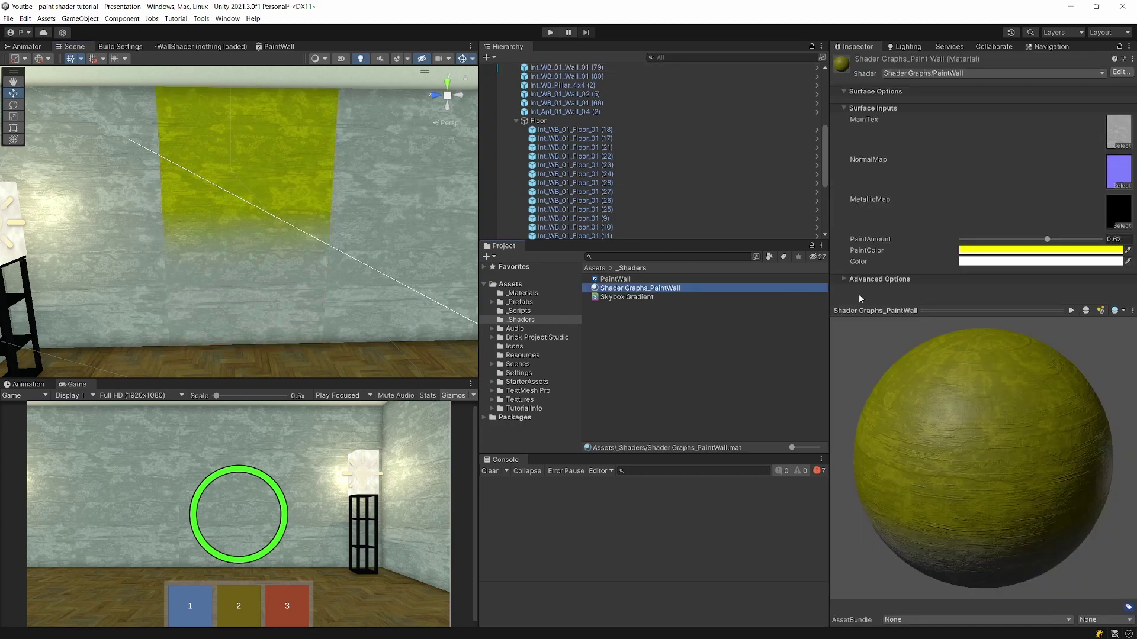
Raise the material's PaintAmount to 1 and sample the yellow of PaintColor as its Color
{"action": "mouse_move", "coordinate": [1048, 241]}
{"action": "left_mouse_down"}
{"action": "mouse_move", "coordinate": [984, 240]}
{"action": "mouse_move", "coordinate": [1109, 249]}
{"action": "left_mouse_up"}
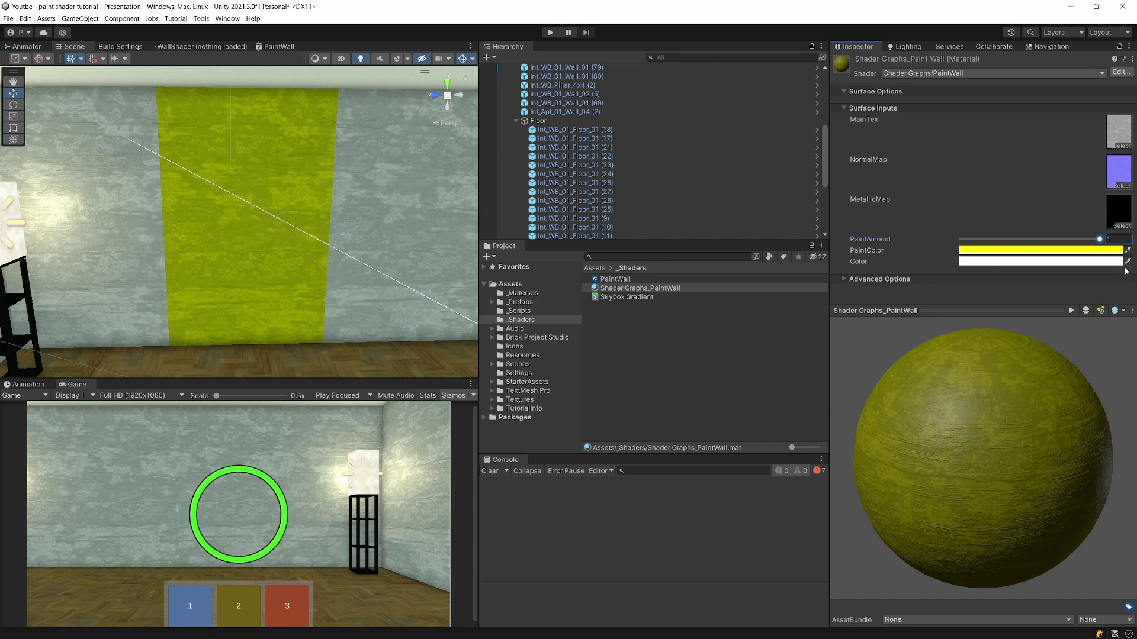
{"action": "left_click", "coordinate": [1127, 262]}
{"action": "left_click", "coordinate": [1065, 251]}
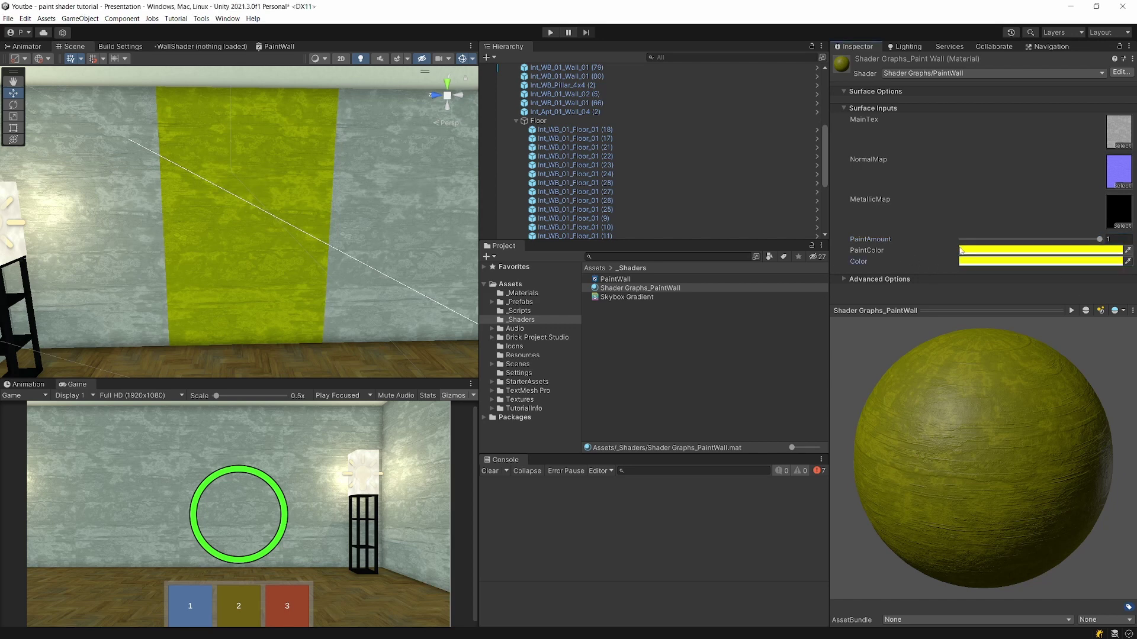
Change the material's PaintColor to bright green and test PaintAmount at 0 and up to 1
{"action": "left_click", "coordinate": [962, 250]}
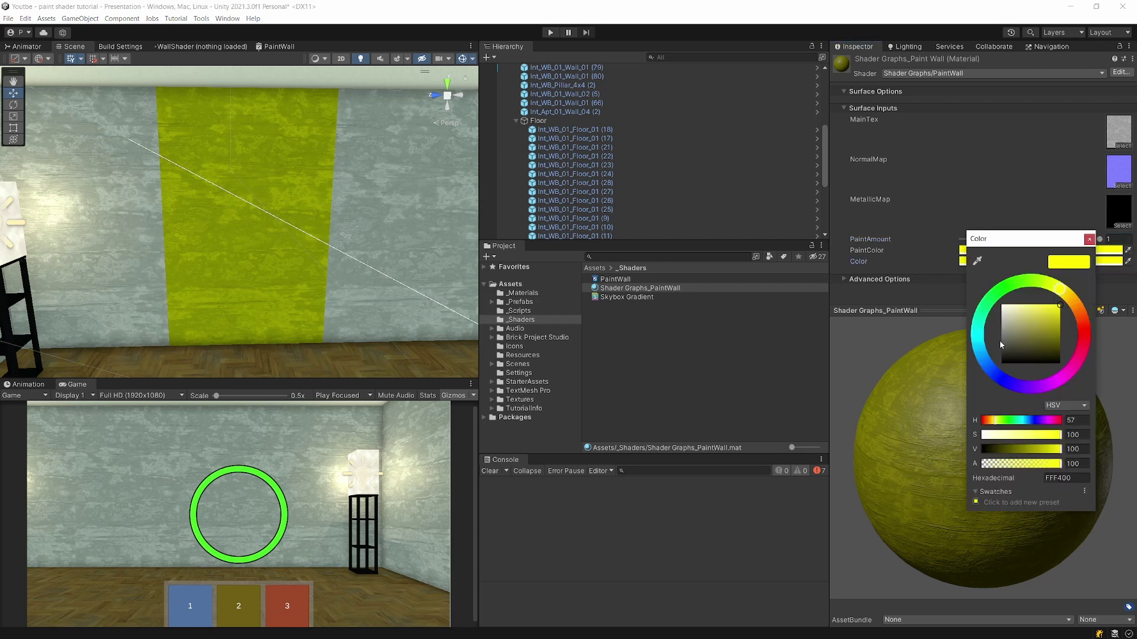
{"action": "left_click", "coordinate": [927, 289]}
{"action": "left_click_drag", "start_coordinate": [1097, 240], "coordinate": [891, 243]}
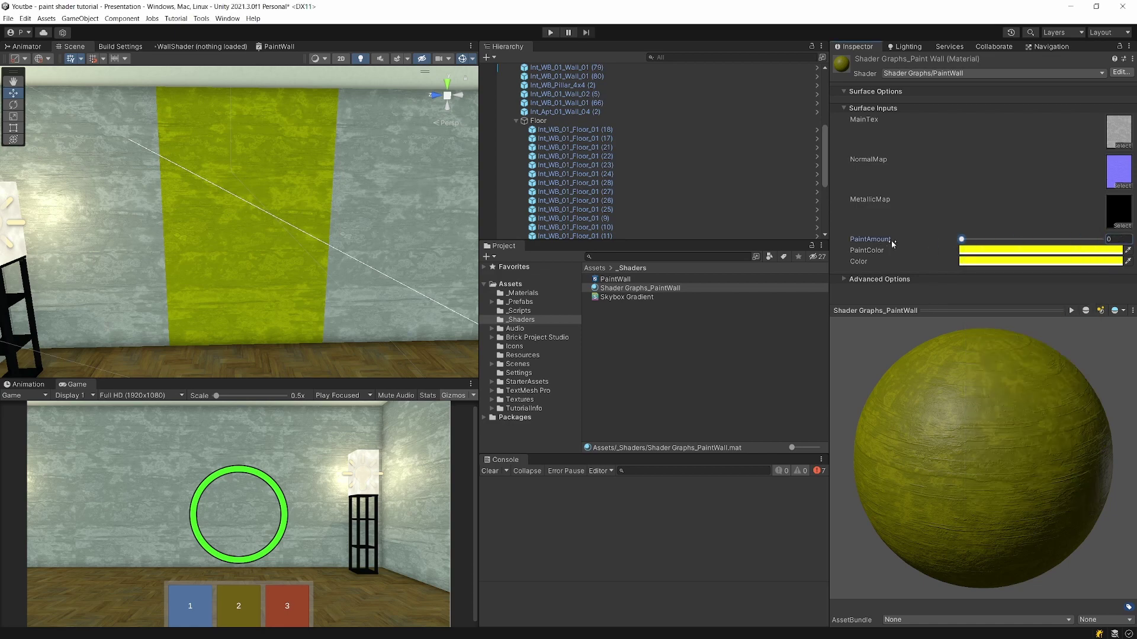
{"action": "left_click", "coordinate": [993, 252]}
{"action": "left_click", "coordinate": [1058, 291]}
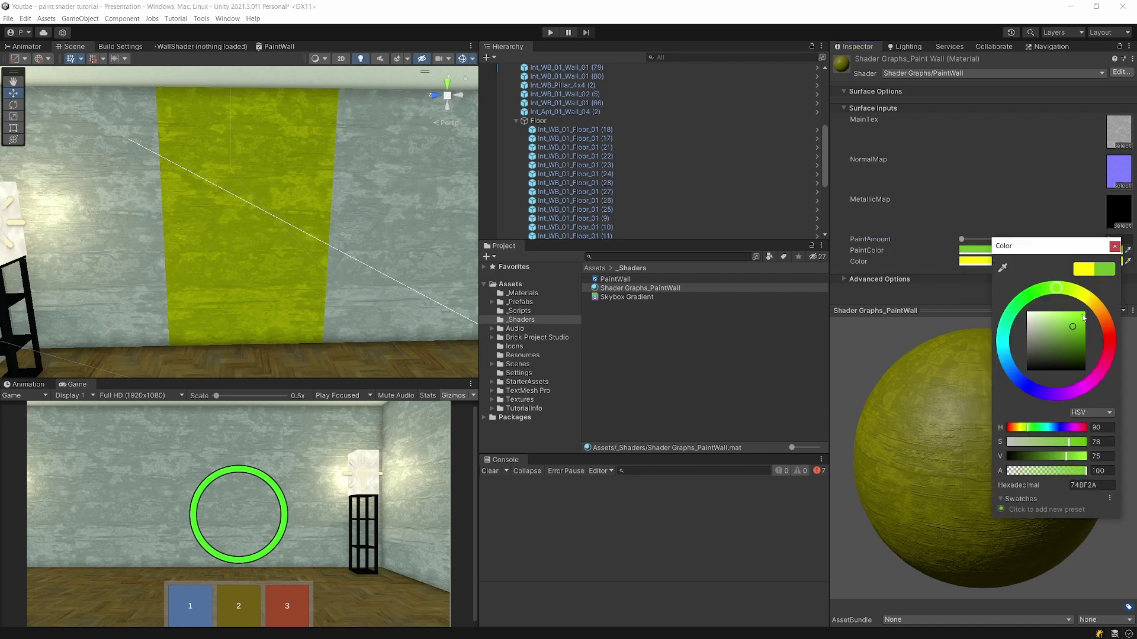
{"action": "left_click", "coordinate": [923, 233]}
{"action": "left_click_drag", "start_coordinate": [961, 241], "coordinate": [1106, 240]}
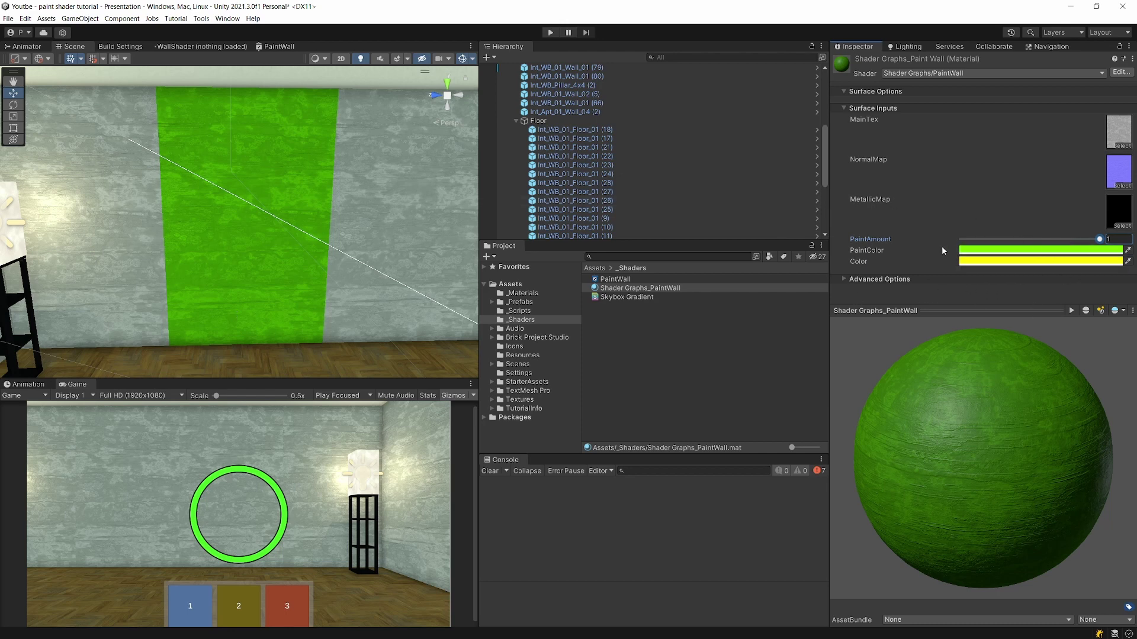
Set the material's base Color to red and lower PaintAmount from full coverage to test the blend with green paint
{"action": "left_click", "coordinate": [982, 261]}
{"action": "left_click_drag", "start_coordinate": [1091, 325], "coordinate": [1093, 340]}
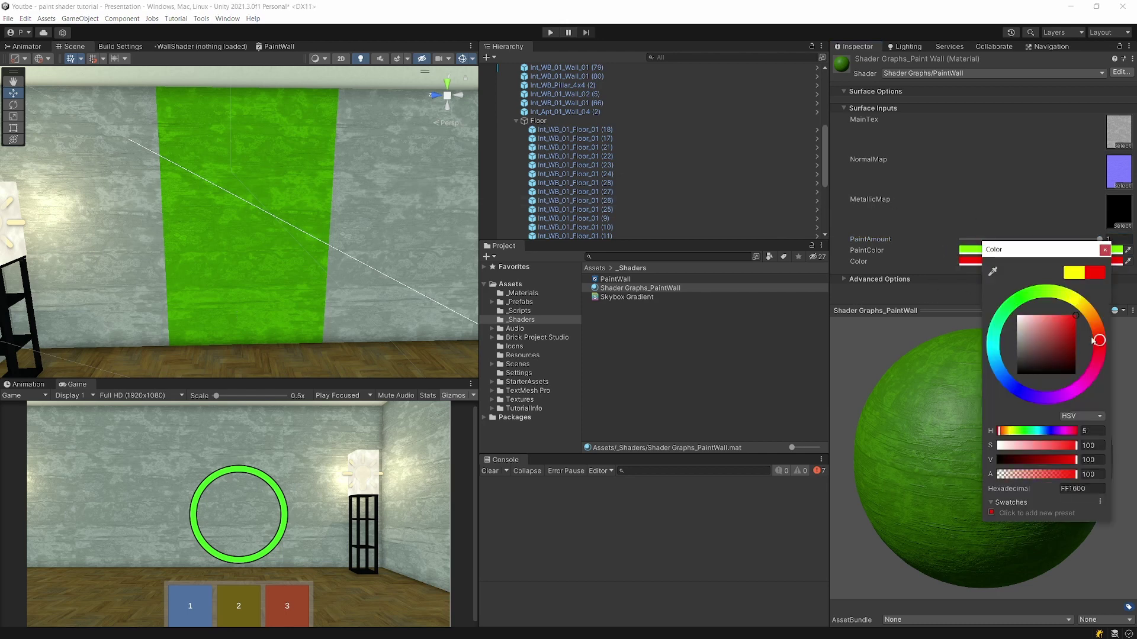
{"action": "left_click", "coordinate": [1051, 231]}
{"action": "mouse_move", "coordinate": [1098, 240]}
{"action": "left_mouse_down"}
{"action": "mouse_move", "coordinate": [946, 247]}
{"action": "mouse_move", "coordinate": [1037, 255]}
{"action": "left_mouse_up"}
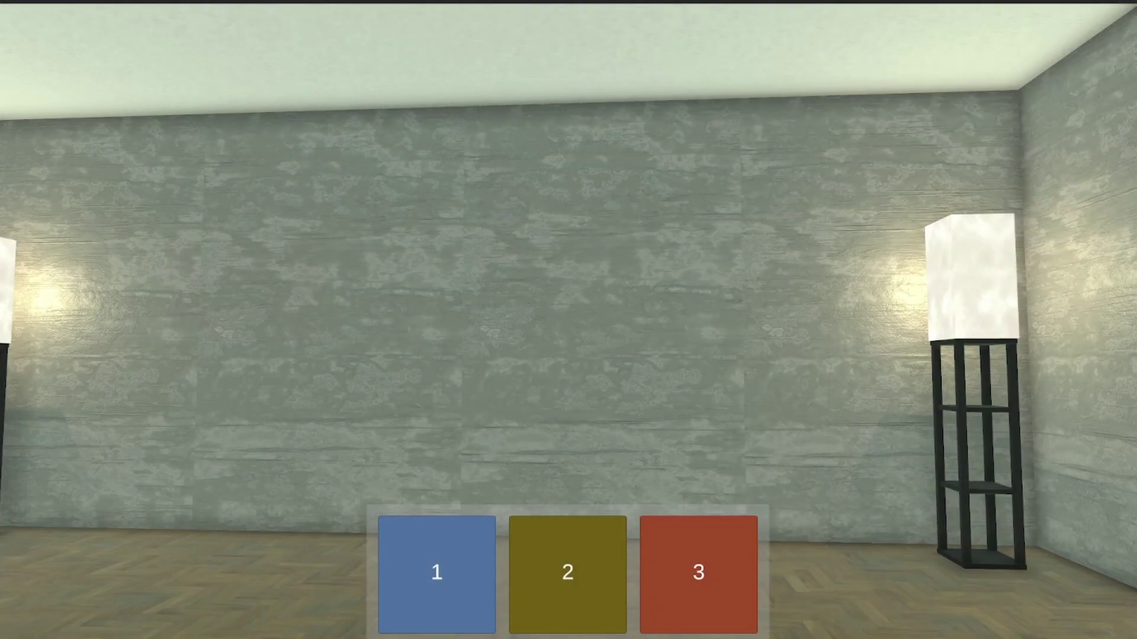
Playtest the painting in the game by covering two neighbouring wall panels with red paint 3
{"action": "key", "text": "w"}
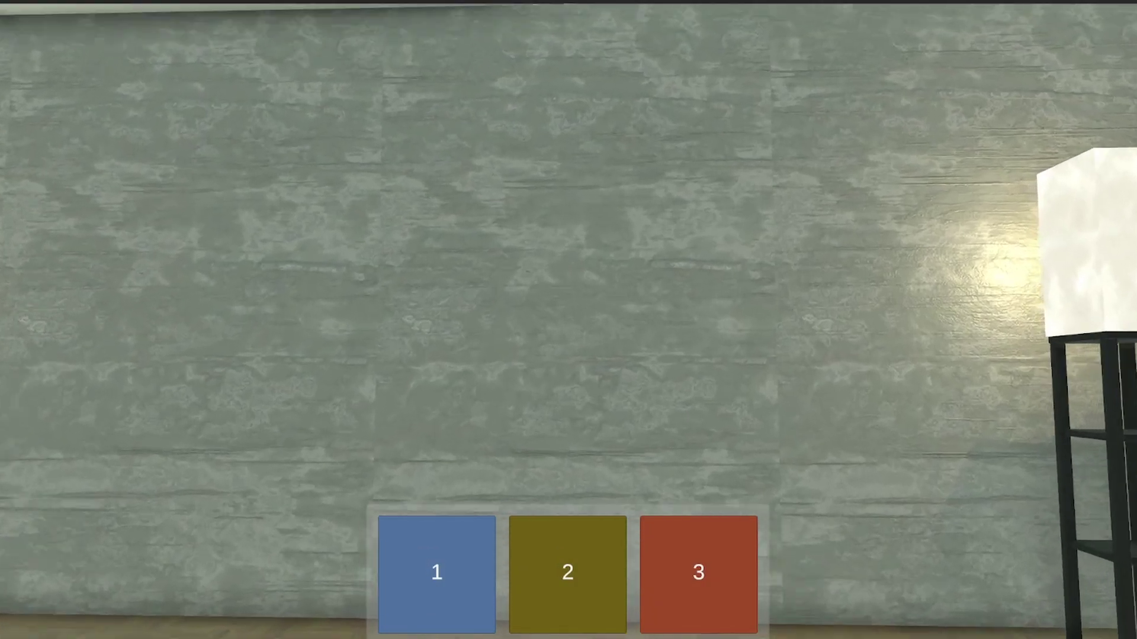
{"action": "key", "text": "3"}
{"action": "key", "text": "s"}
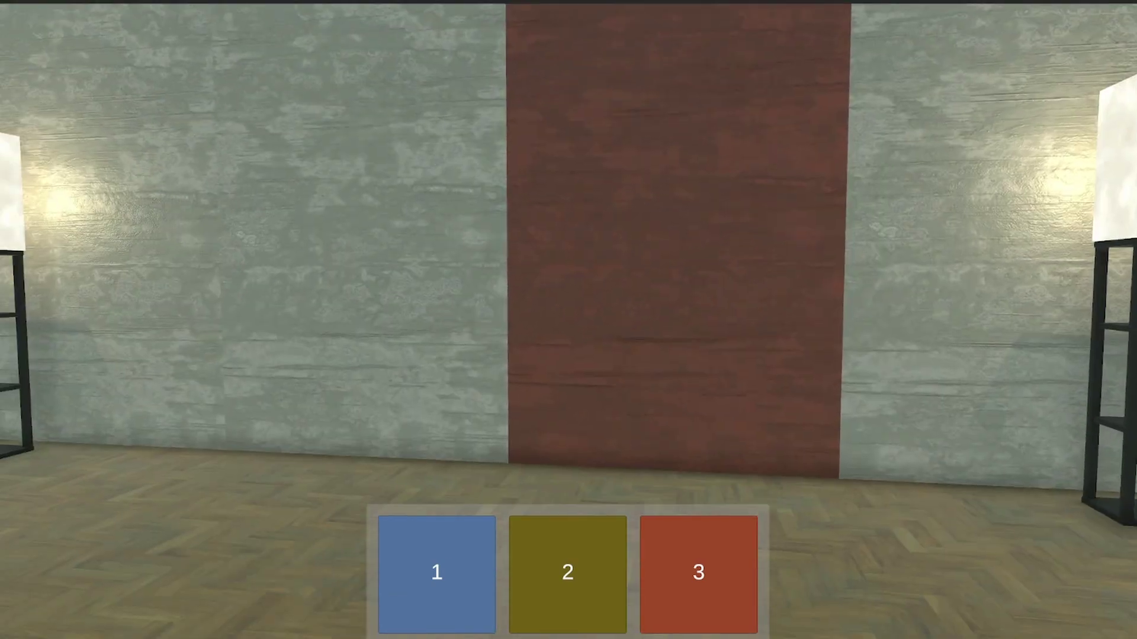
{"action": "key", "text": "w"}
{"action": "key", "text": "3"}
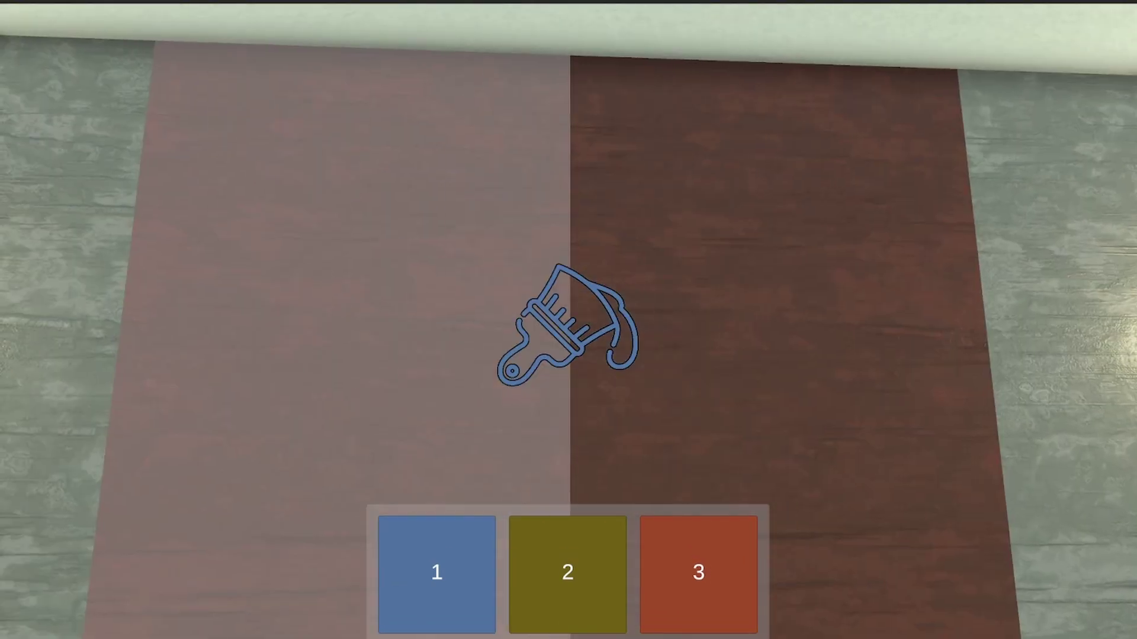
Repaint the left red panel with blue paint 1 and the right one with yellow paint 2
{"action": "key", "text": "1"}
{"action": "key", "text": "2"}
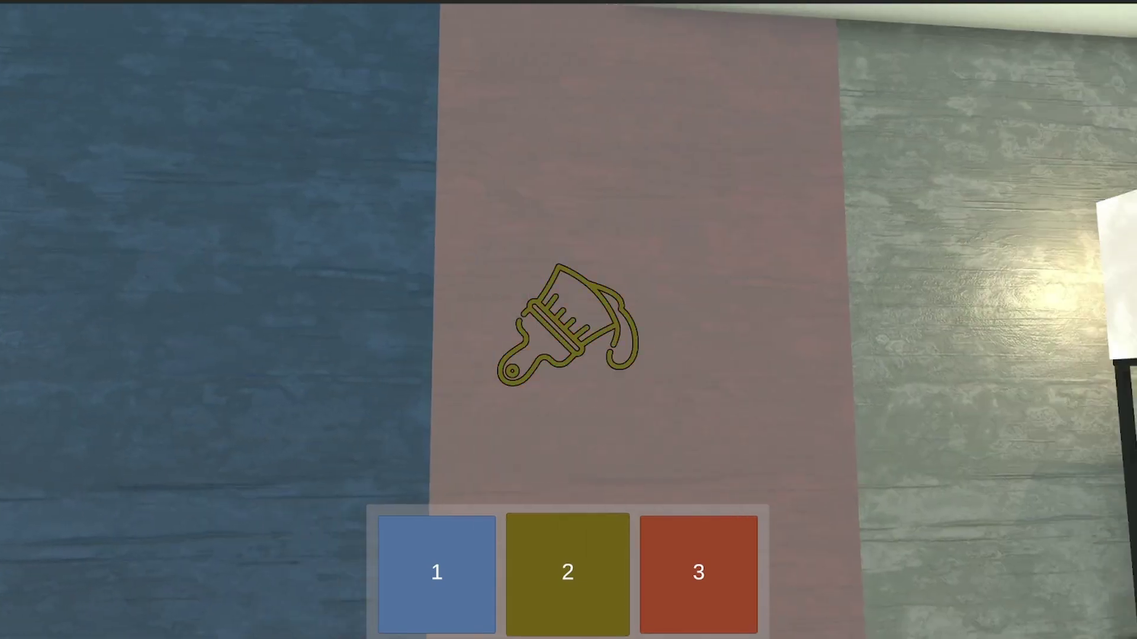
{"action": "left_click", "coordinate": [569, 325]}
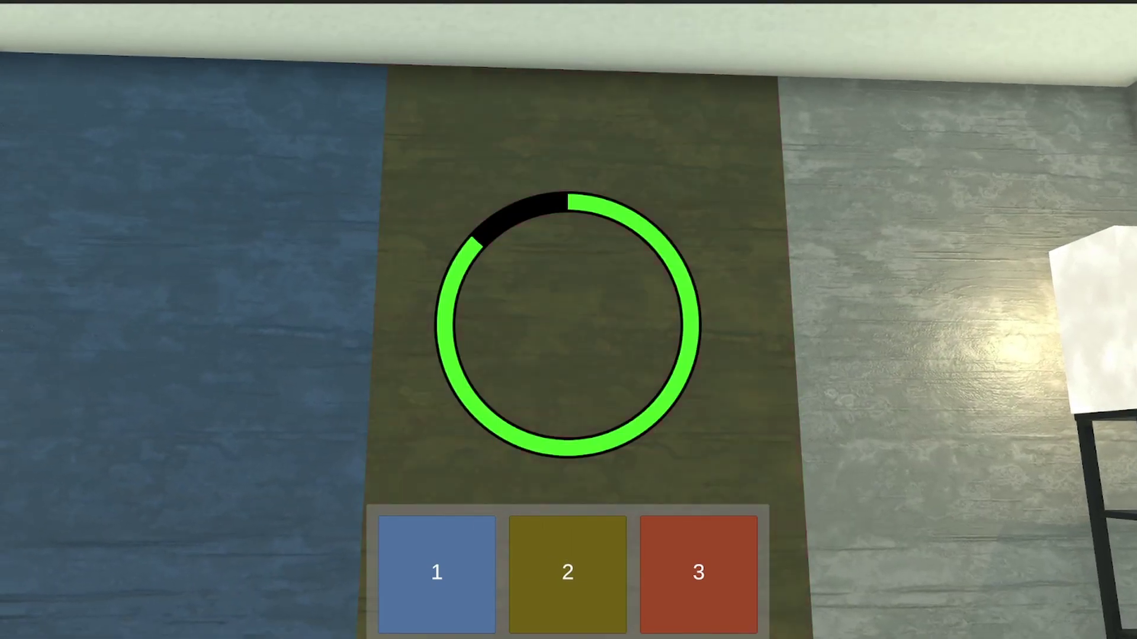